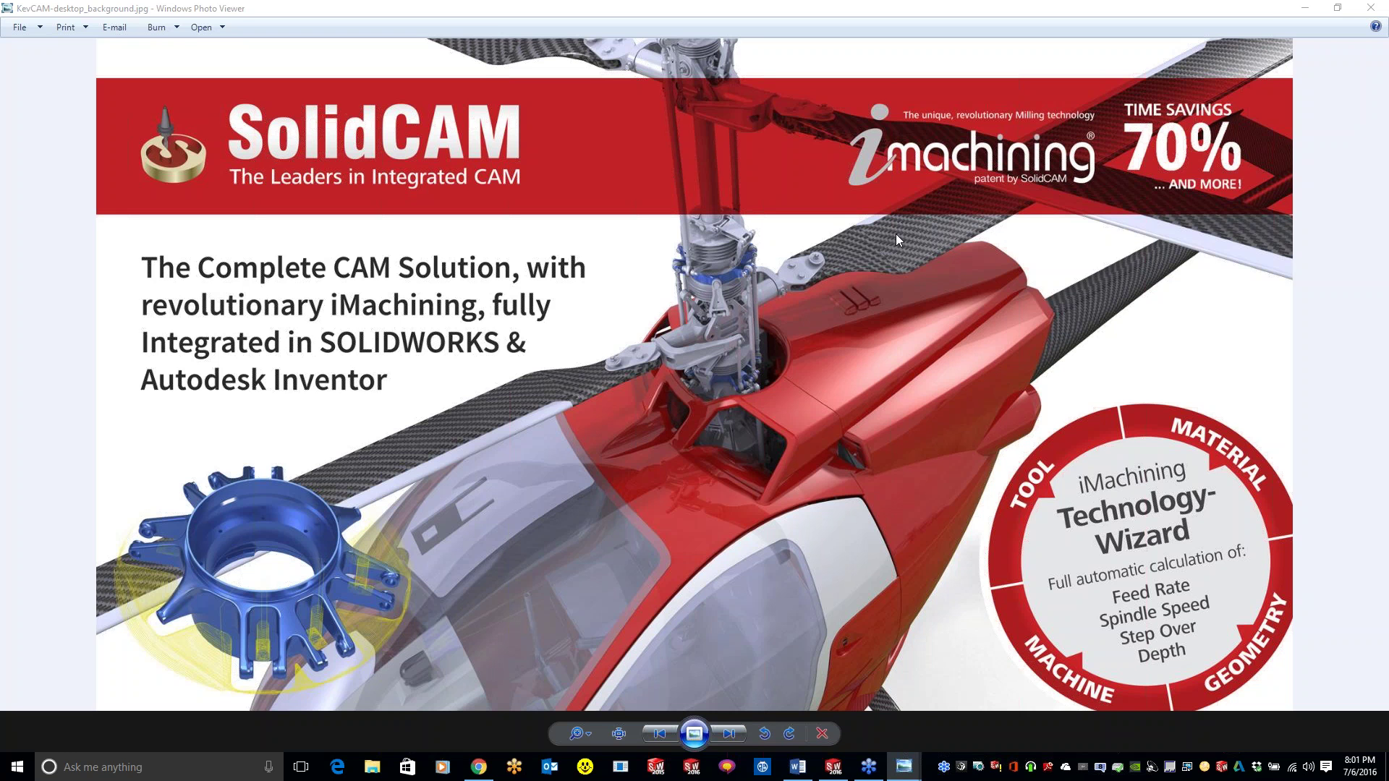
- Switch to Chrome and look through the uploaded videos on the SolidCAM University YouTube channel
{"action": "key", "text": "alt+Tab"}
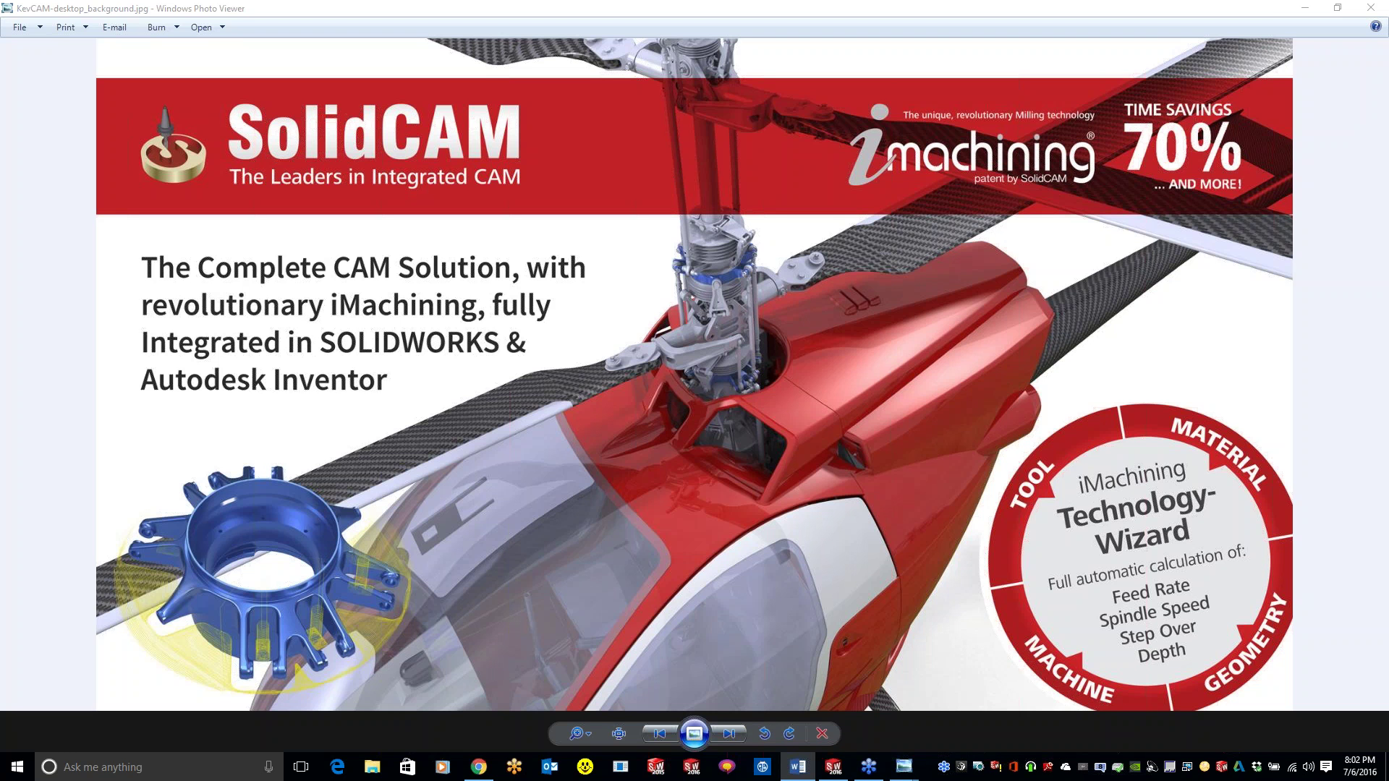
{"action": "left_click", "coordinate": [1359, 567]}
{"action": "left_click", "coordinate": [479, 766]}
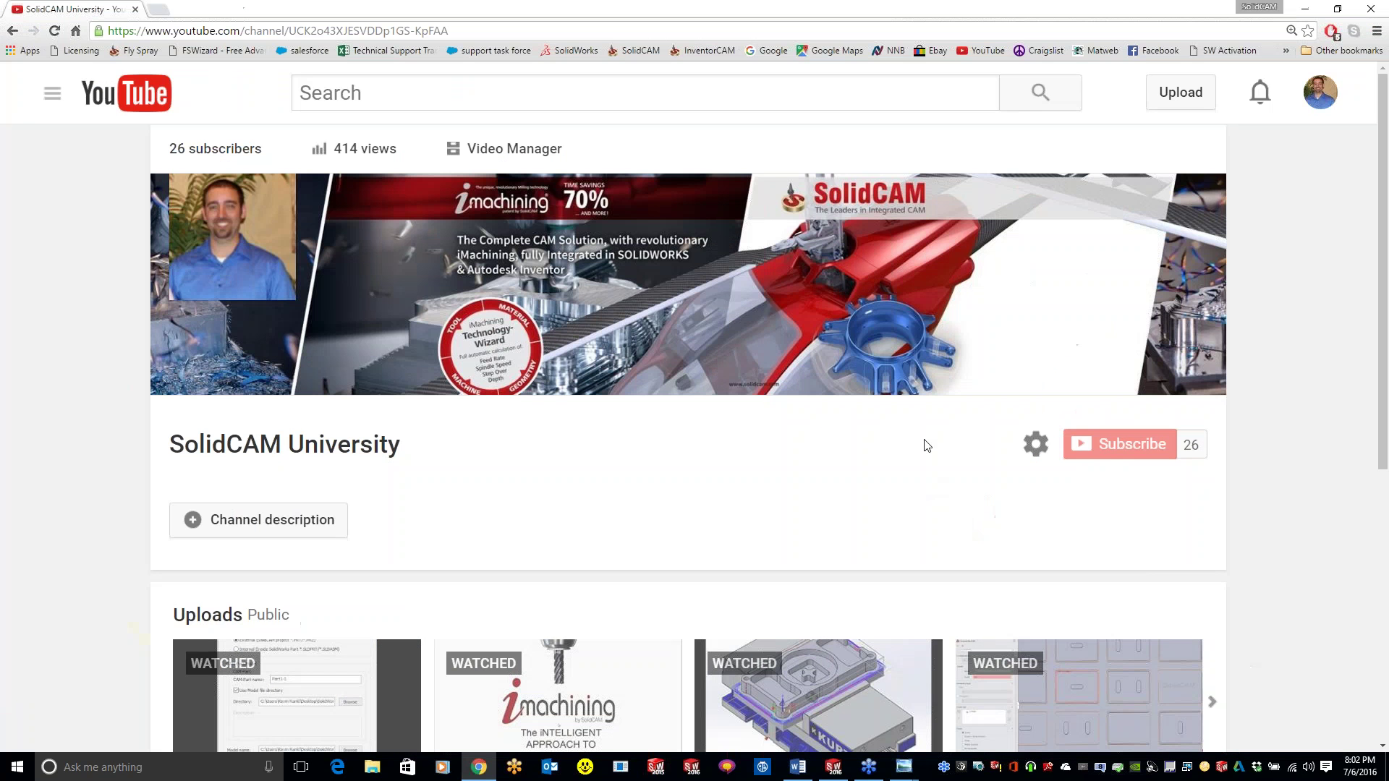
{"action": "scroll", "coordinate": [600, 584], "scroll_direction": "down", "scroll_amount": 1}
{"action": "scroll", "coordinate": [601, 584], "scroll_direction": "down", "scroll_amount": 1}
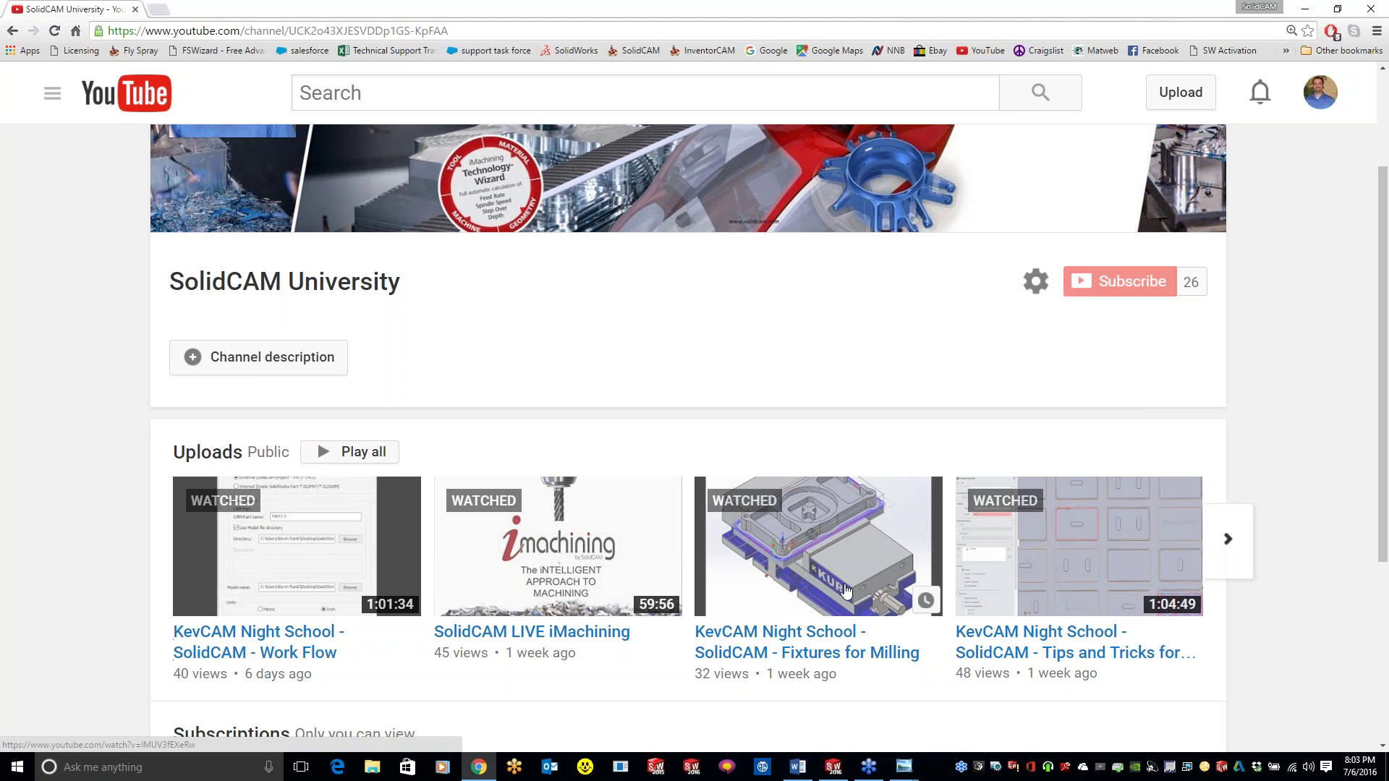
{"action": "left_click", "coordinate": [1230, 540]}
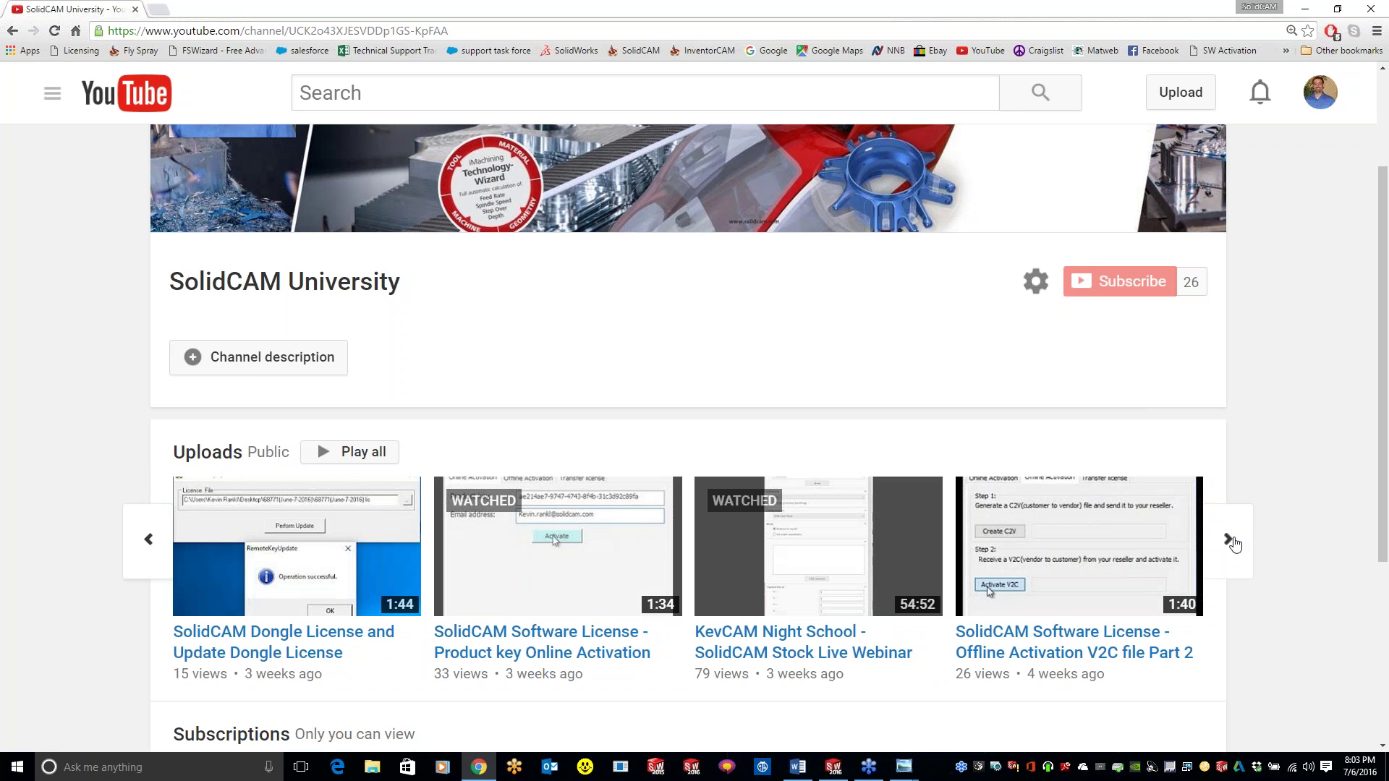
{"action": "left_click", "coordinate": [151, 544]}
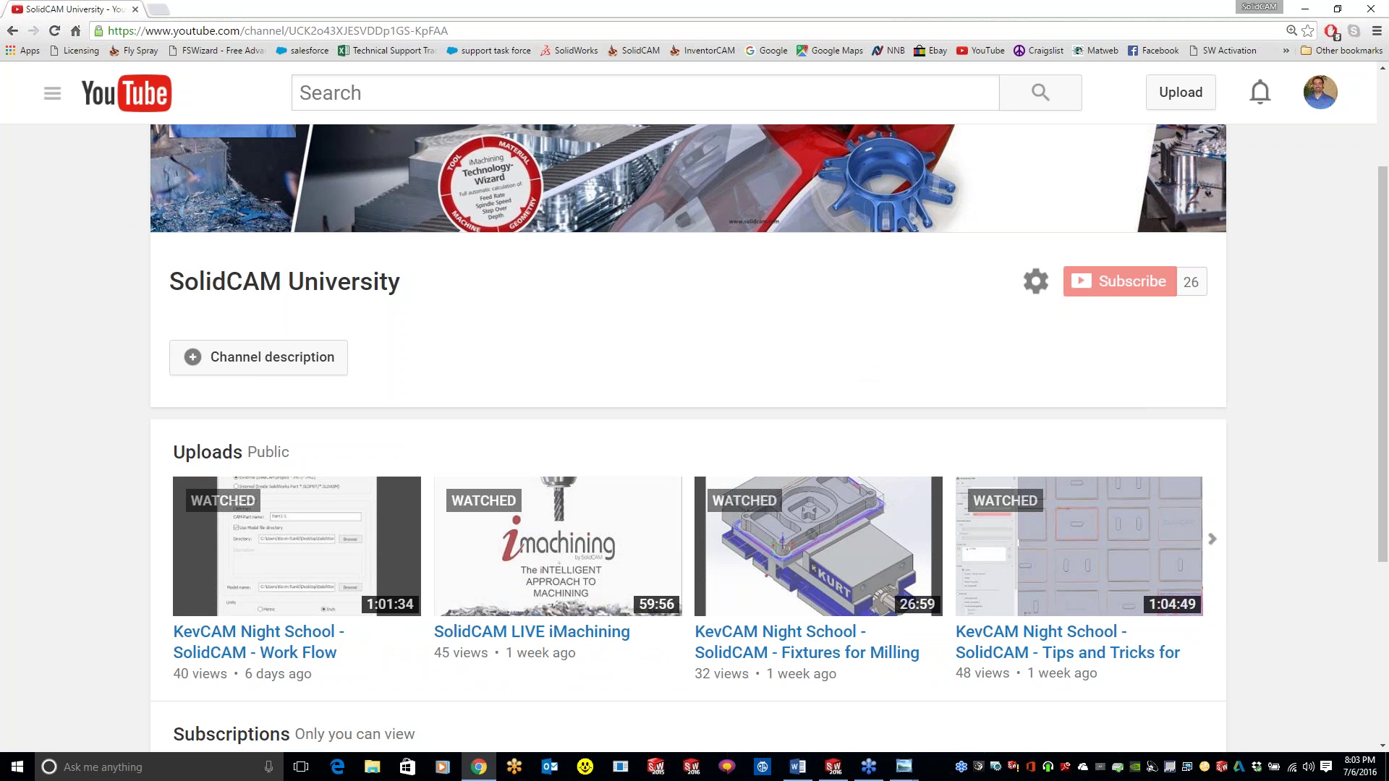
- Select the full web address of the SolidCAM University channel page
{"action": "key", "text": "alt+Tab"}
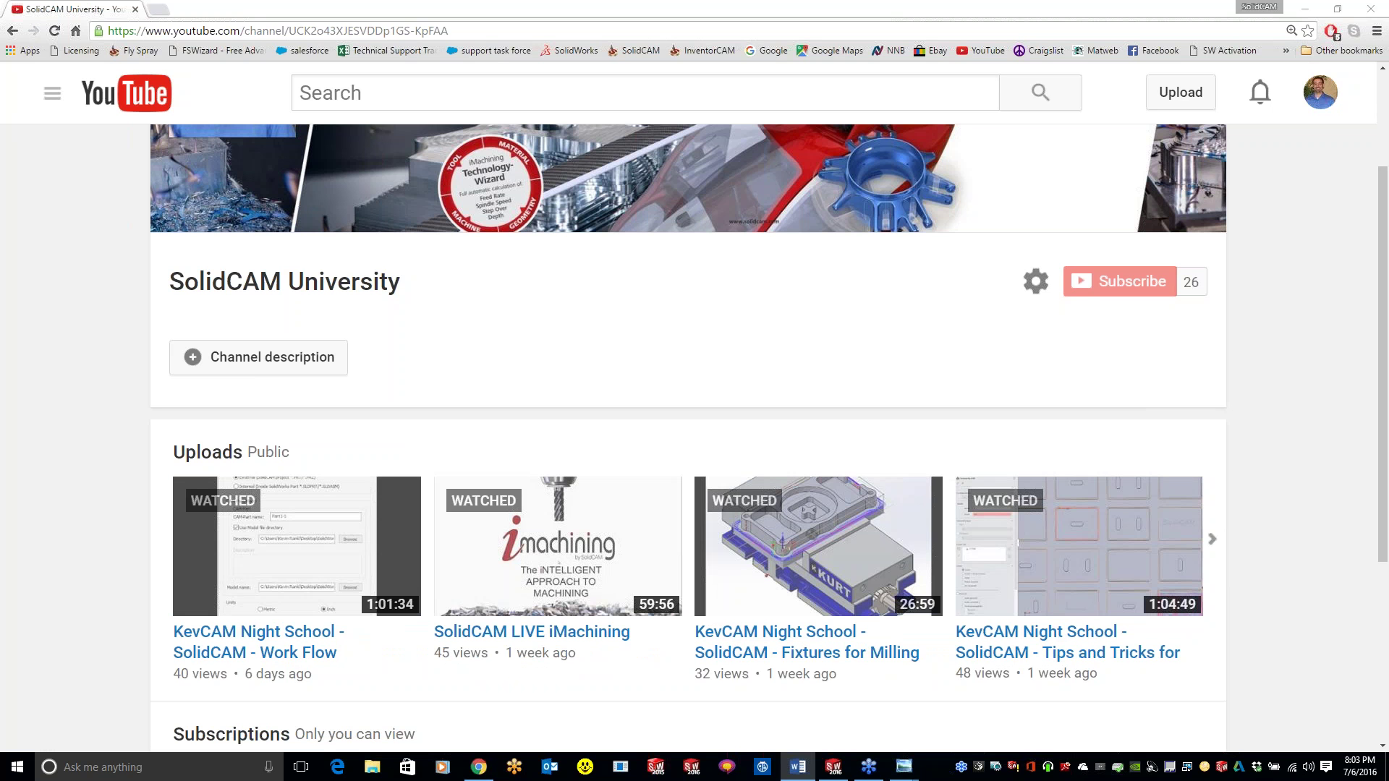
{"action": "left_click", "coordinate": [483, 28]}
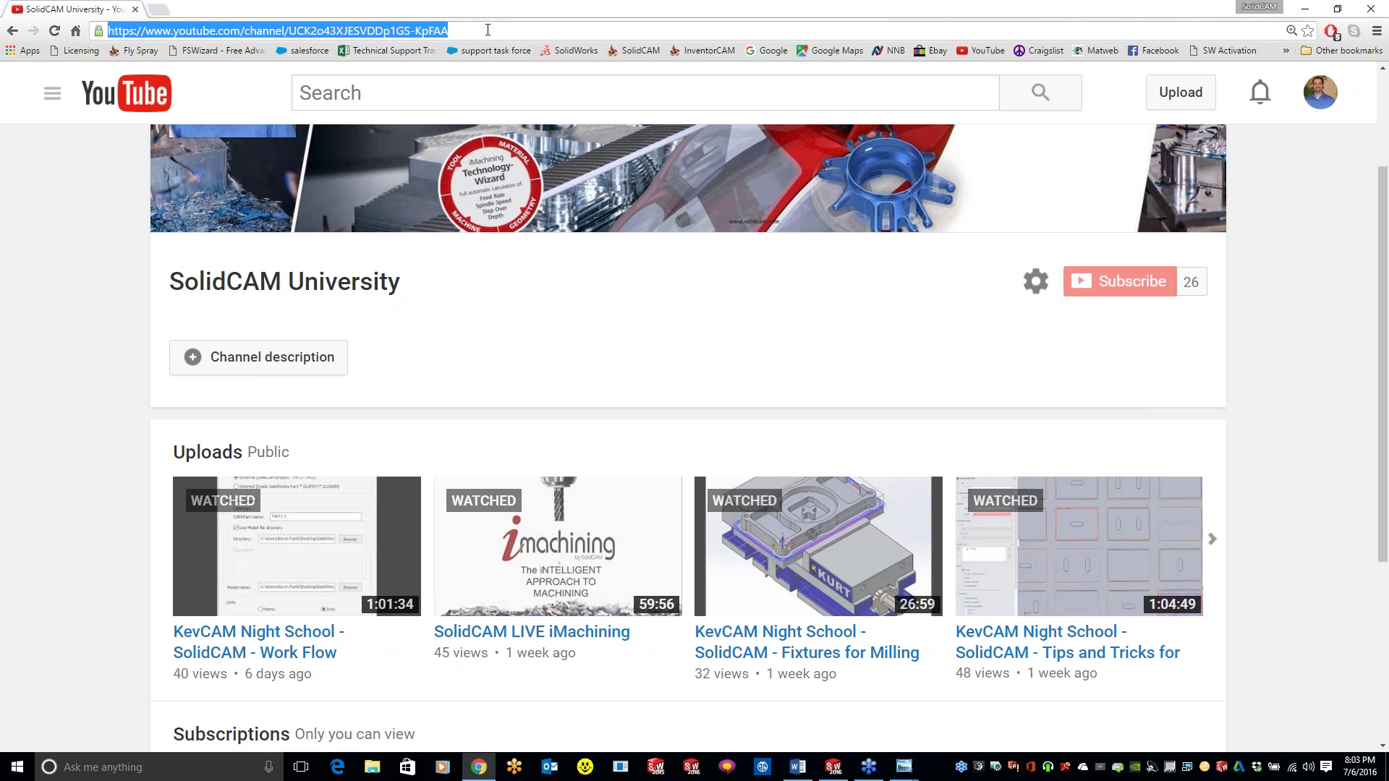
{"action": "key", "text": "alt+Tab"}
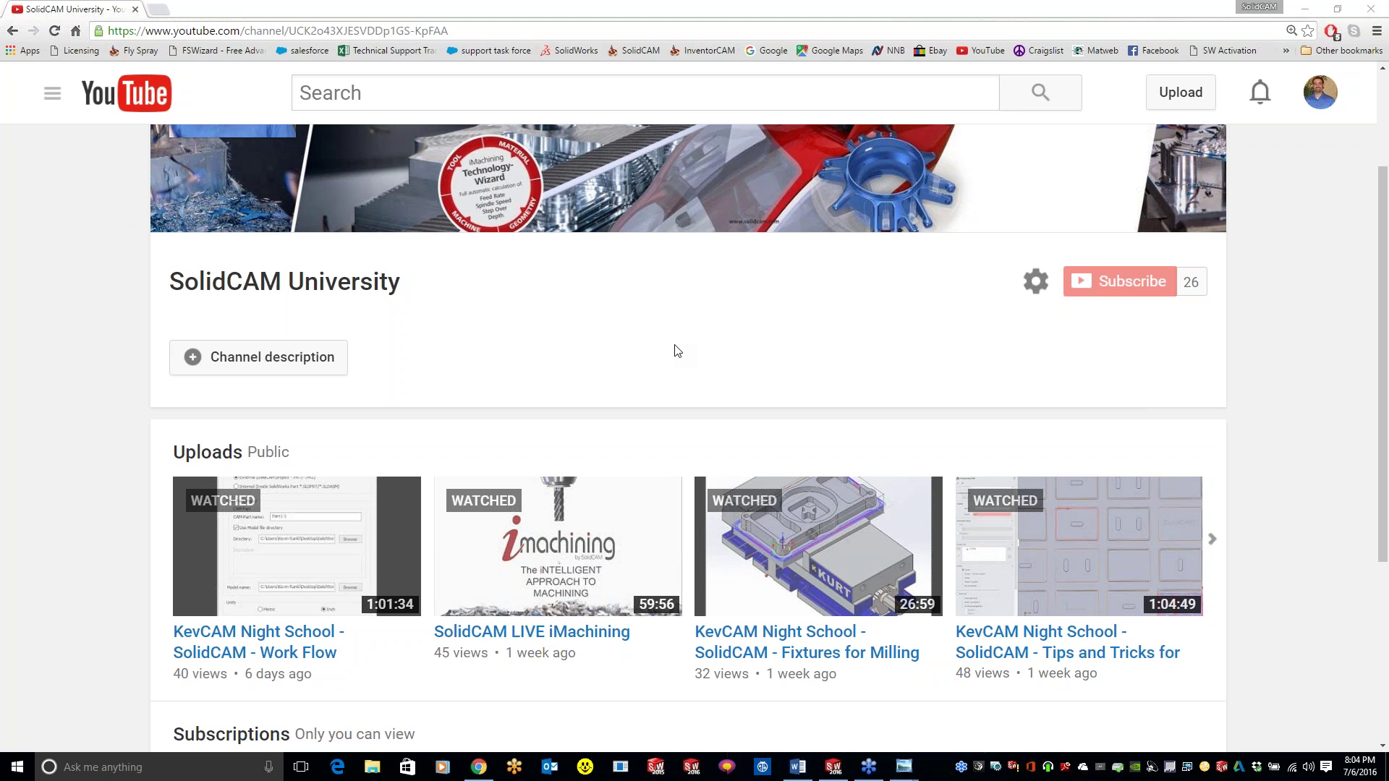
- Minimize the browser and switch to SOLIDWORKS
{"action": "left_click", "coordinate": [1304, 14]}
{"action": "key", "text": "Escape"}
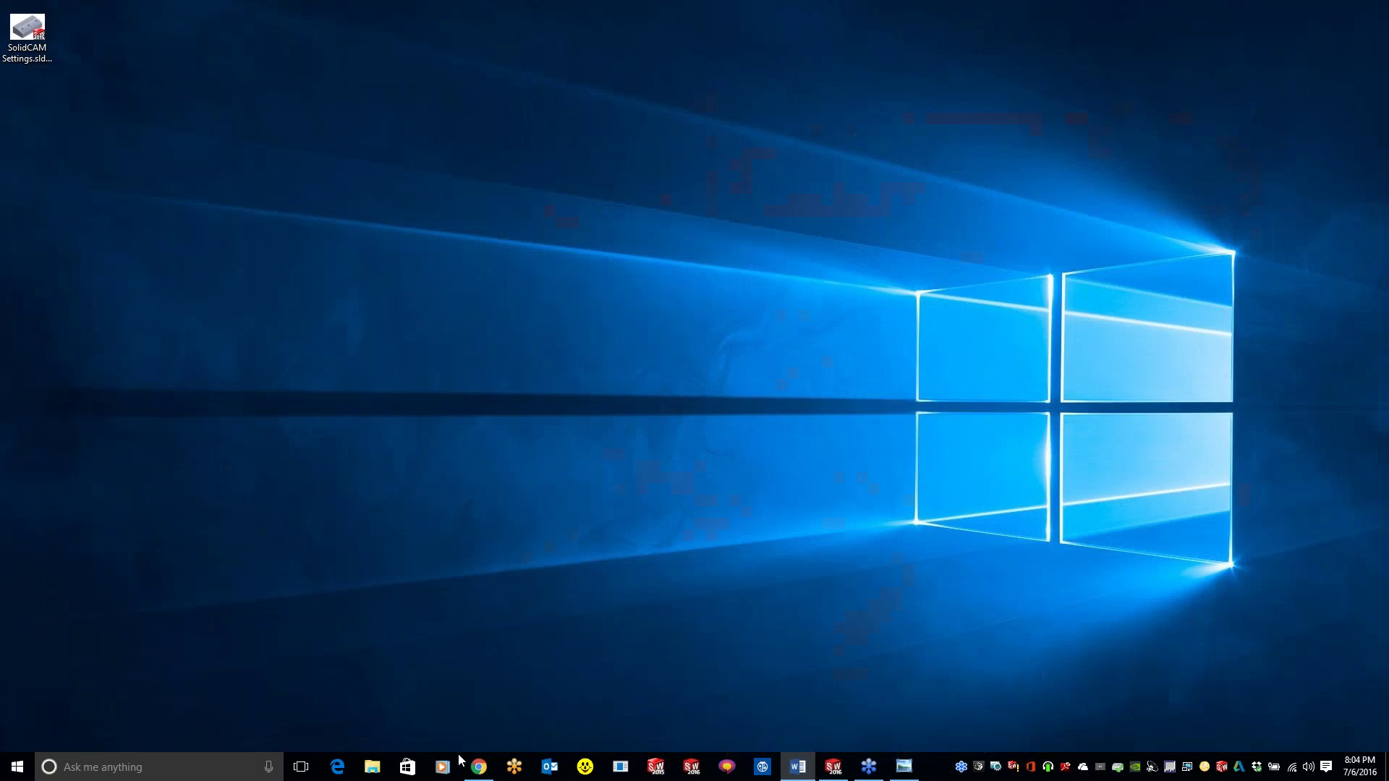
{"action": "left_click", "coordinate": [833, 767]}
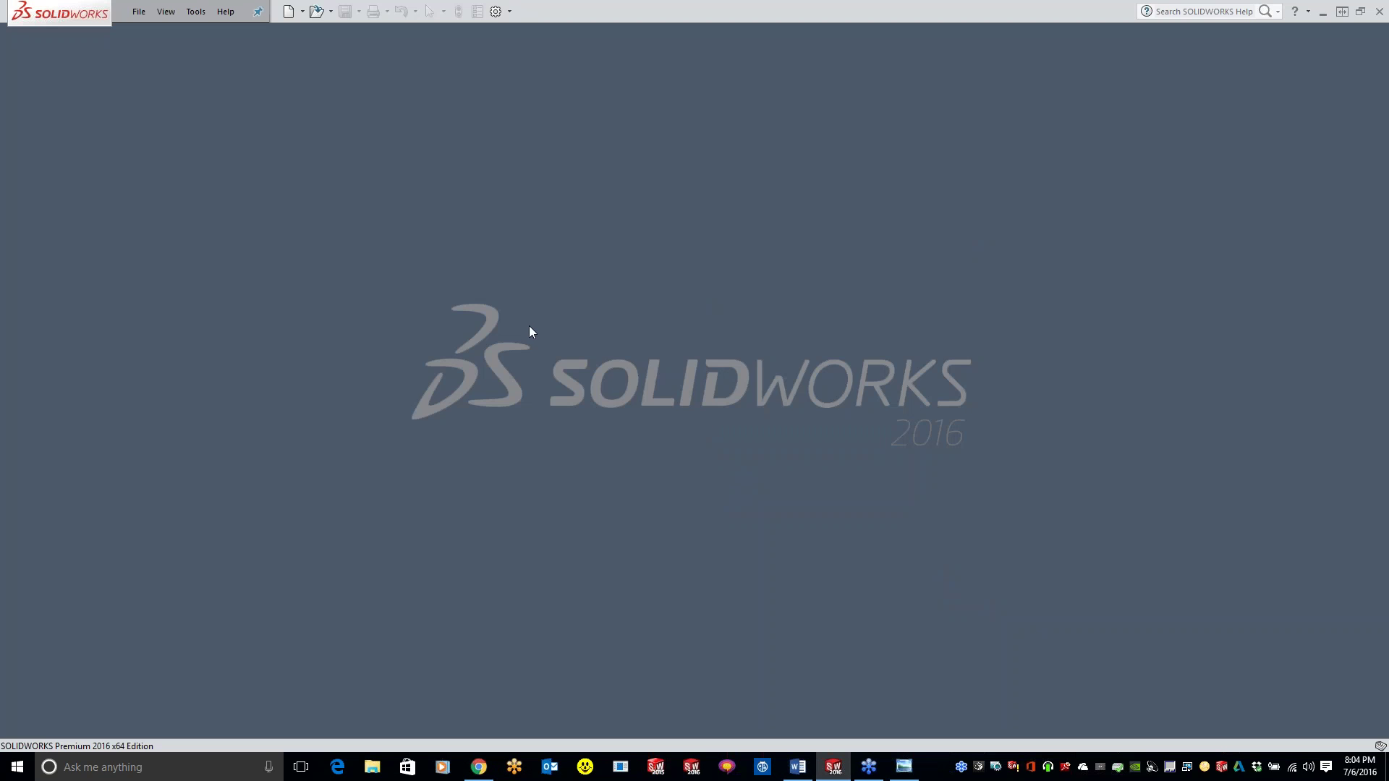
- Open the SolidCAM Settings and enlarge the dialog so the whole category tree fits
{"action": "left_click", "coordinate": [190, 12]}
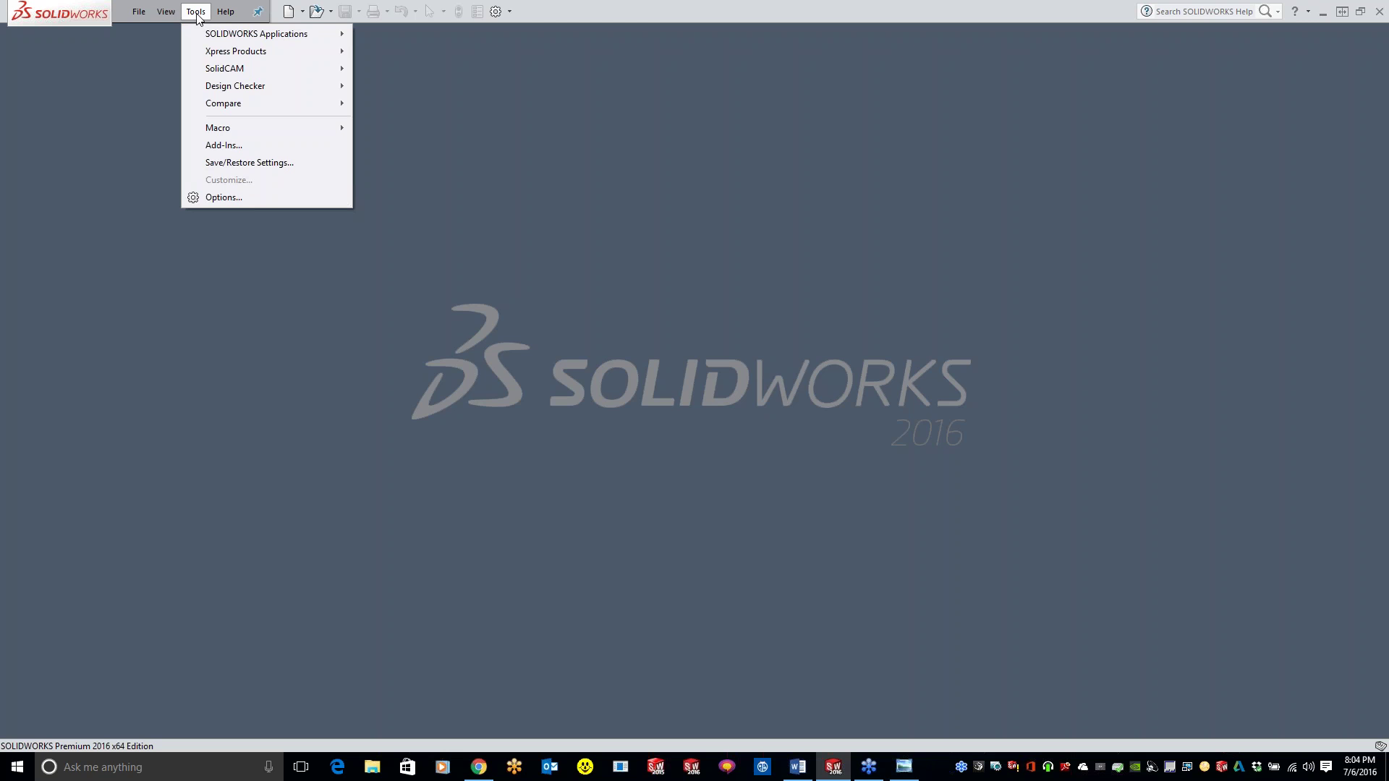
{"action": "mouse_move", "coordinate": [235, 75]}
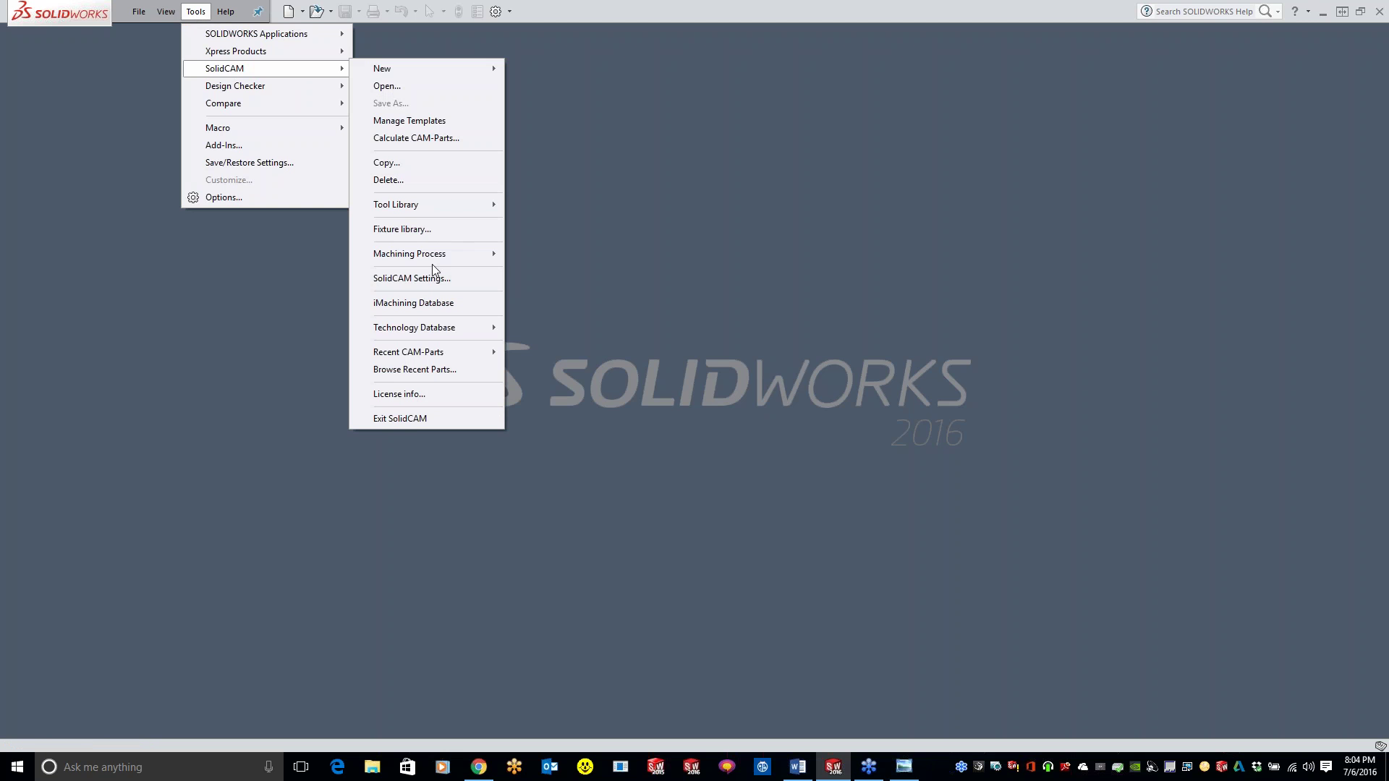
{"action": "left_click", "coordinate": [411, 278]}
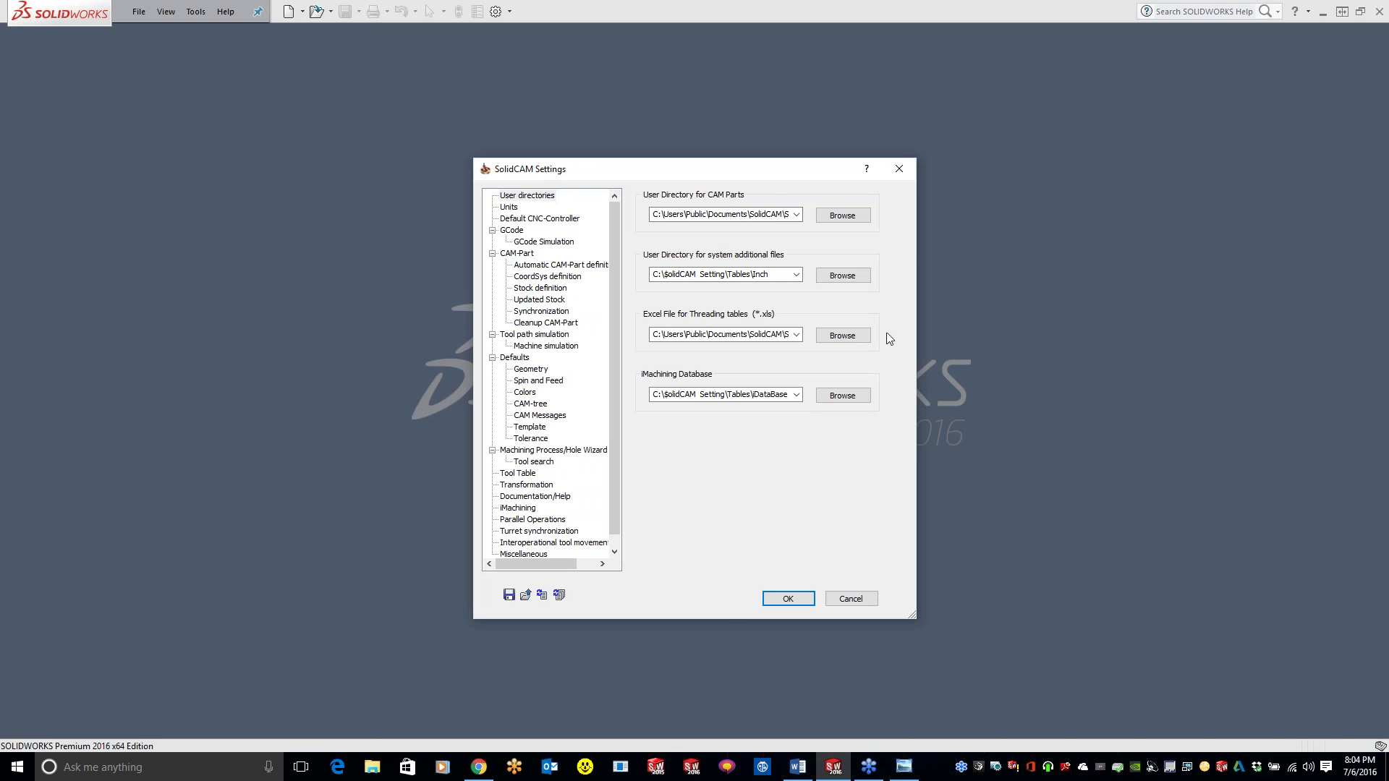
{"action": "left_click_drag", "start_coordinate": [778, 170], "coordinate": [693, 110]}
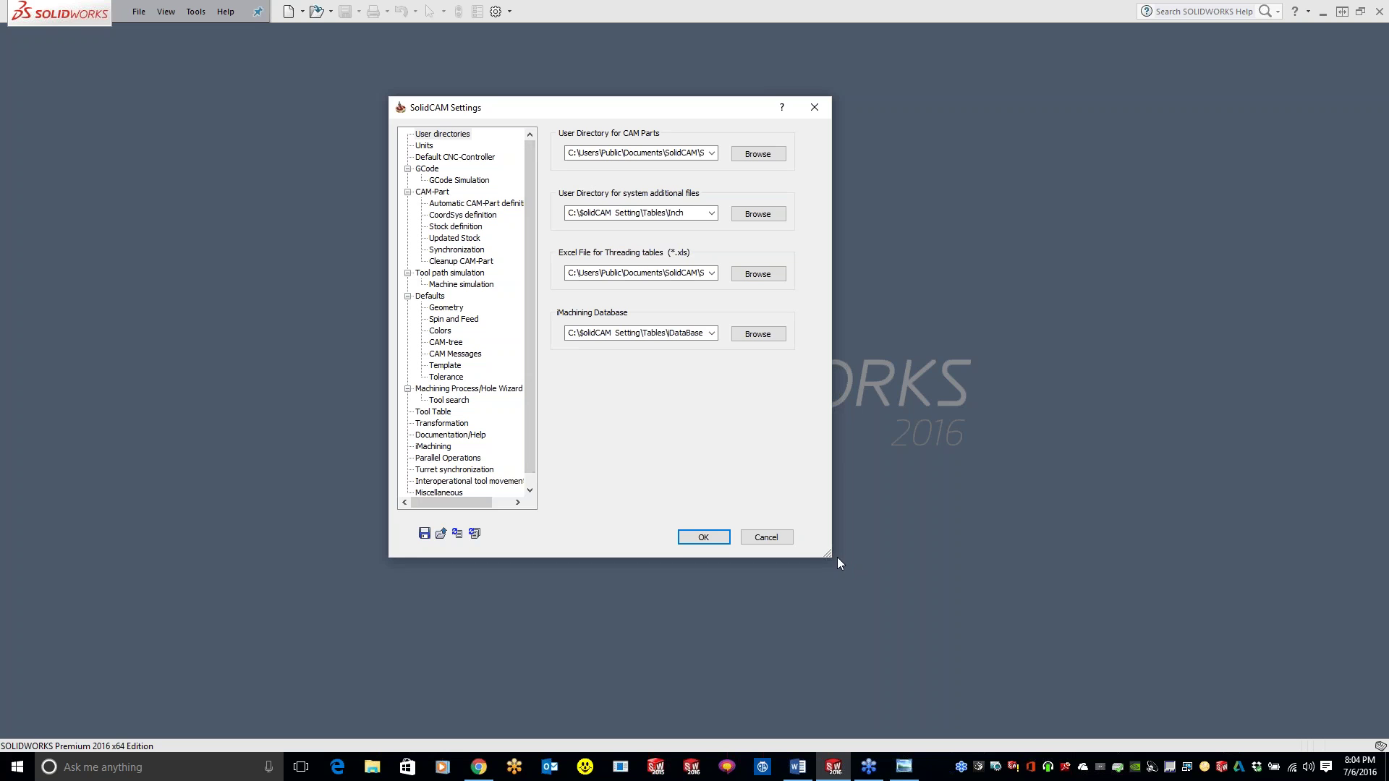
{"action": "left_click_drag", "start_coordinate": [832, 557], "coordinate": [974, 661]}
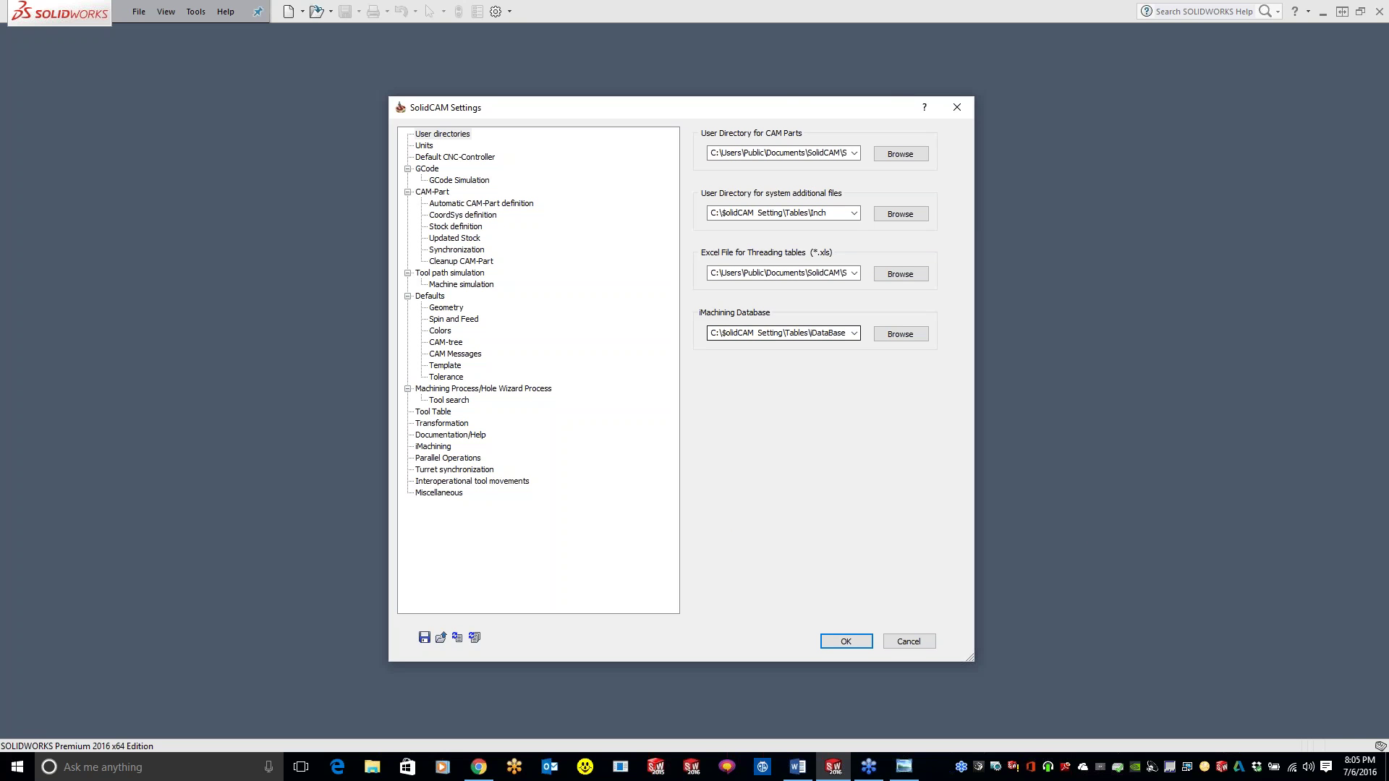
- Save the SolidCAM settings to the desktop as the registration file SolidCAM_Settings.reg
{"action": "left_click", "coordinate": [424, 637]}
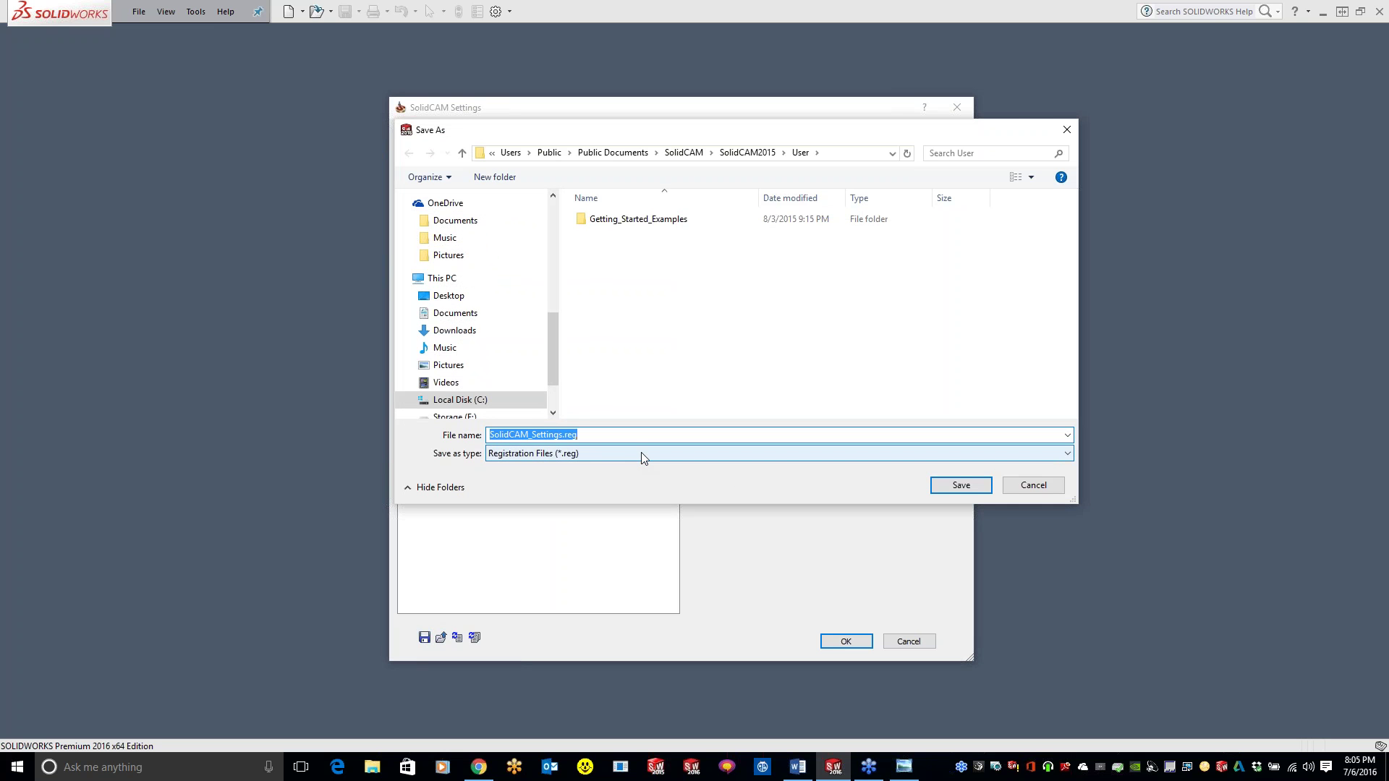
{"action": "left_click", "coordinate": [644, 454]}
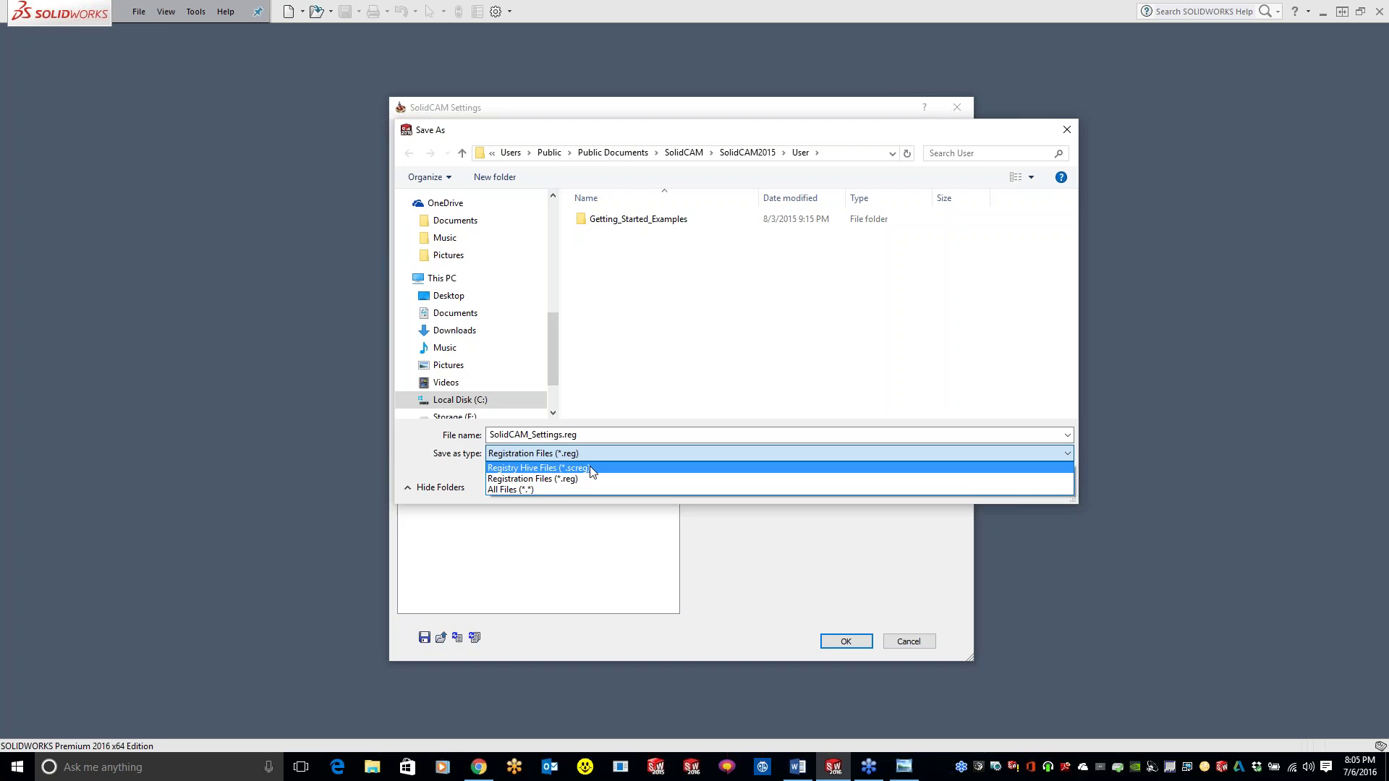
{"action": "left_click", "coordinate": [880, 595]}
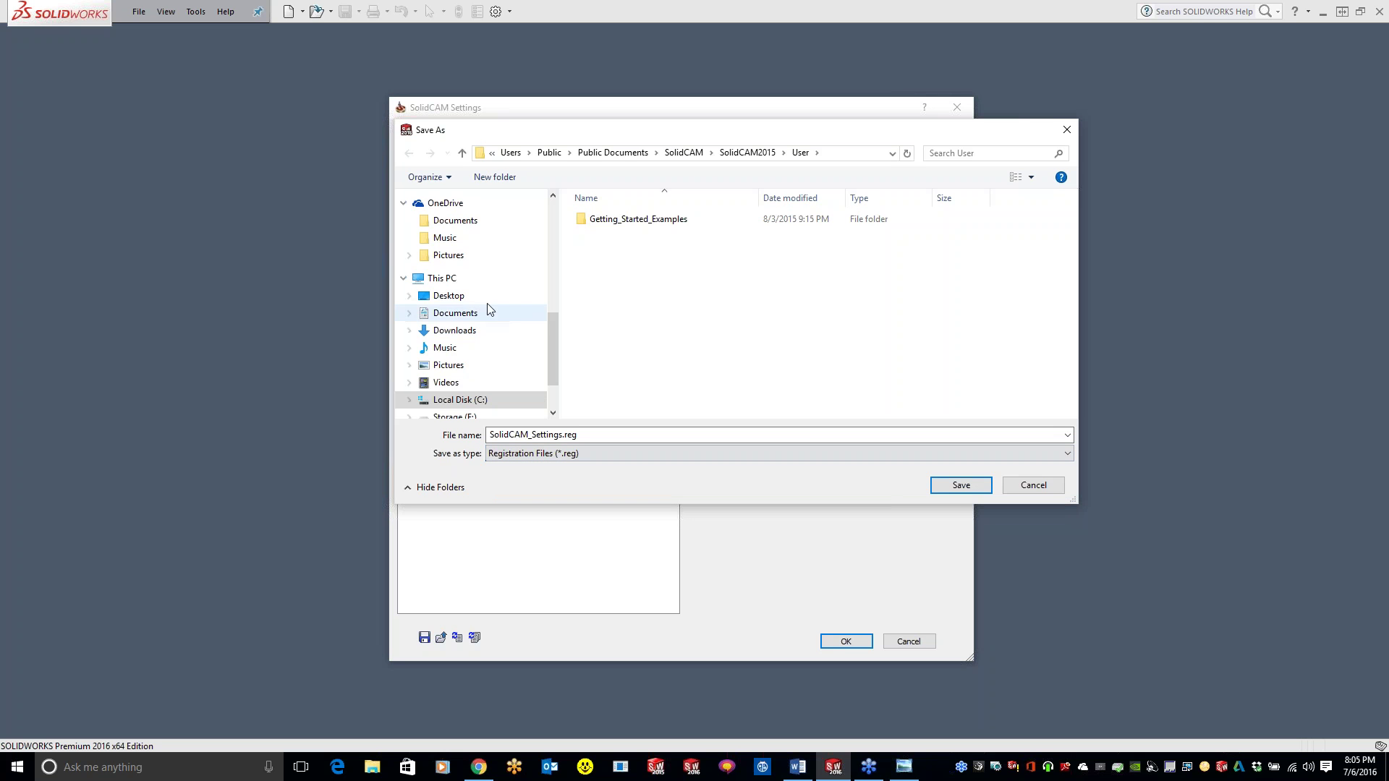
{"action": "left_click", "coordinate": [448, 296]}
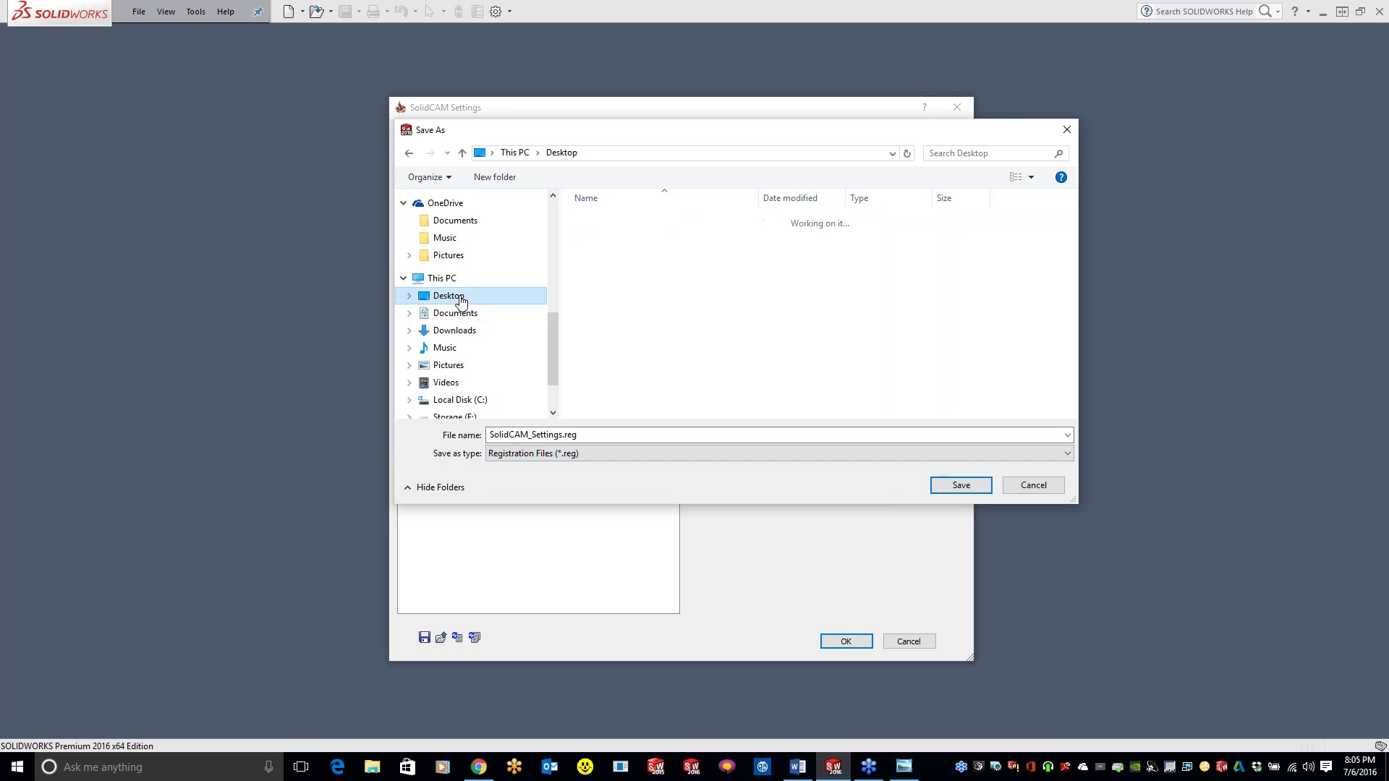
{"action": "left_click", "coordinate": [962, 485]}
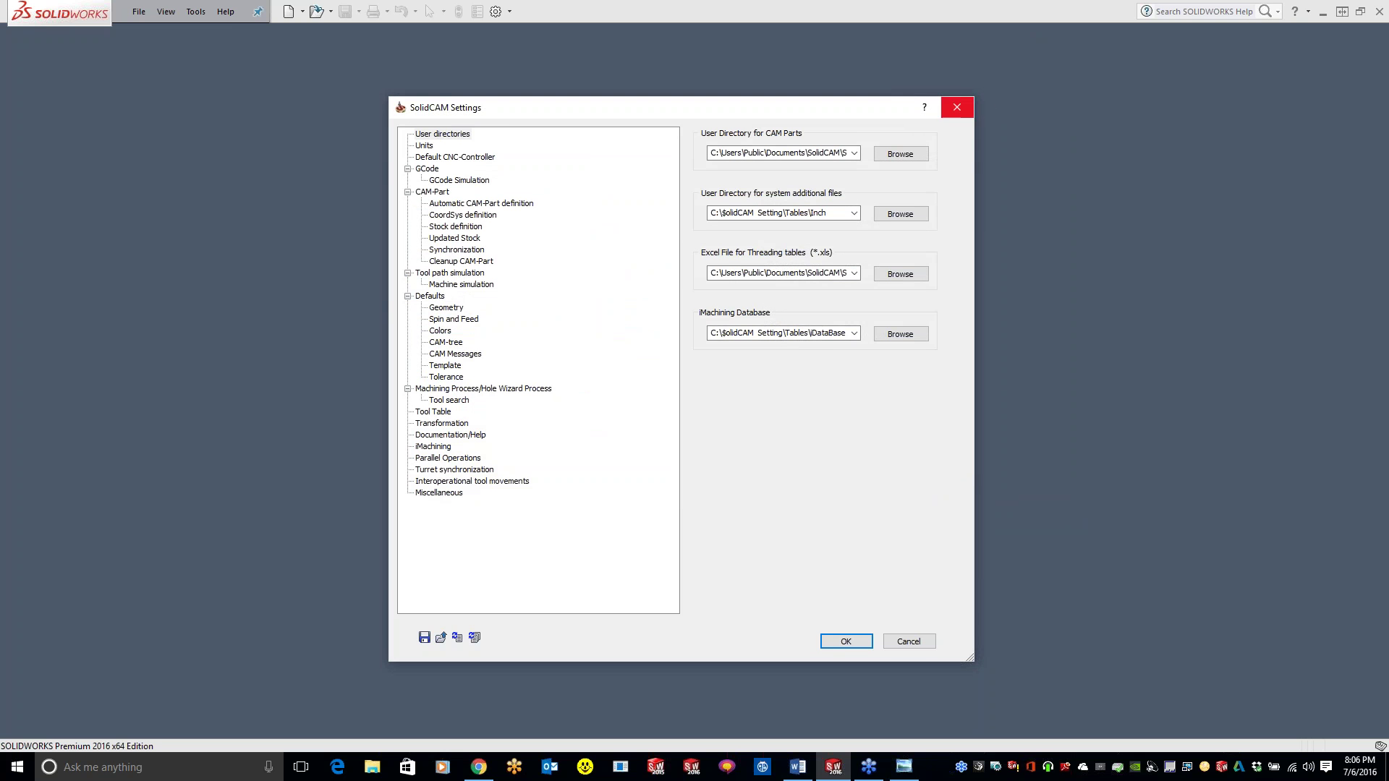
- Close the settings, uncover the desktop to check for the saved SolidCAM_Settings.reg file, and maximize SOLIDWORKS again
{"action": "left_click", "coordinate": [956, 107]}
{"action": "left_click_drag", "start_coordinate": [964, 10], "coordinate": [963, 207]}
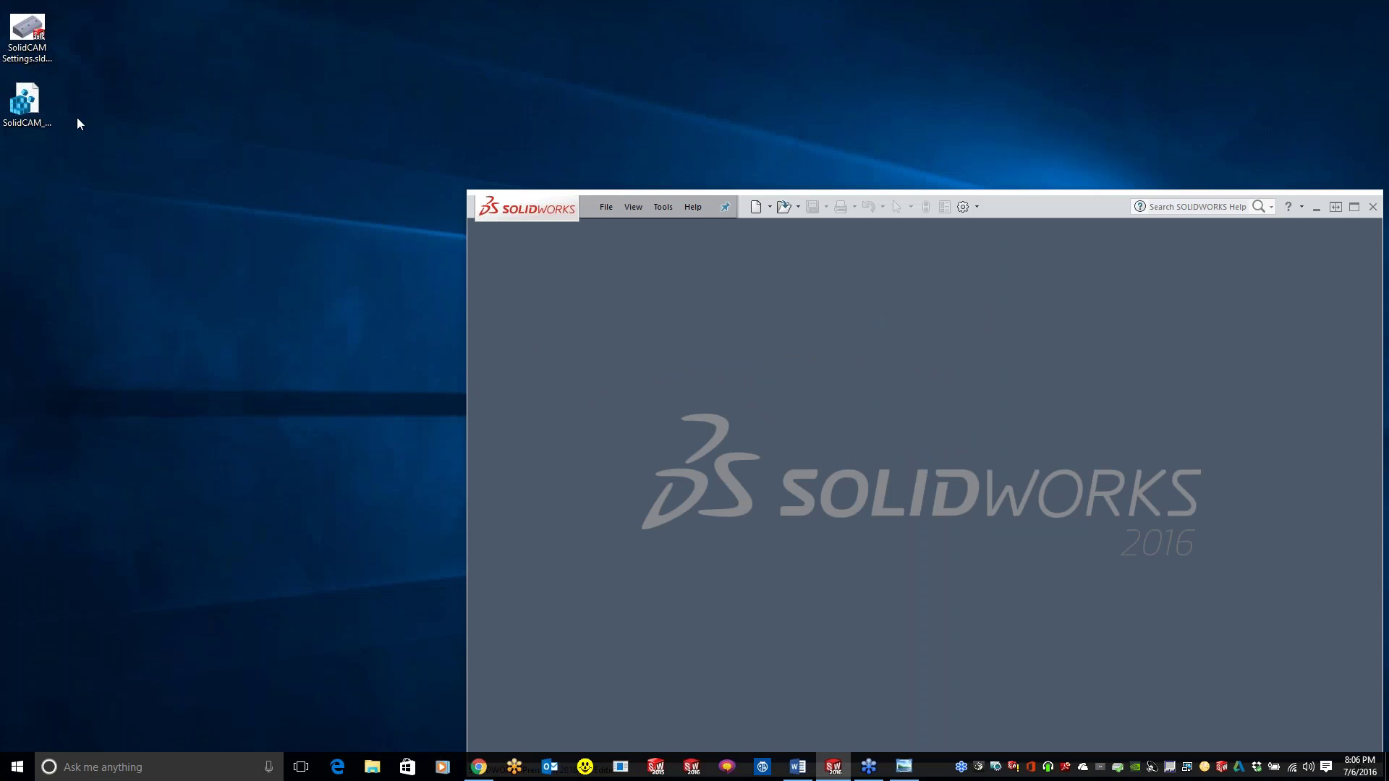
{"action": "left_click_drag", "start_coordinate": [30, 106], "coordinate": [72, 122]}
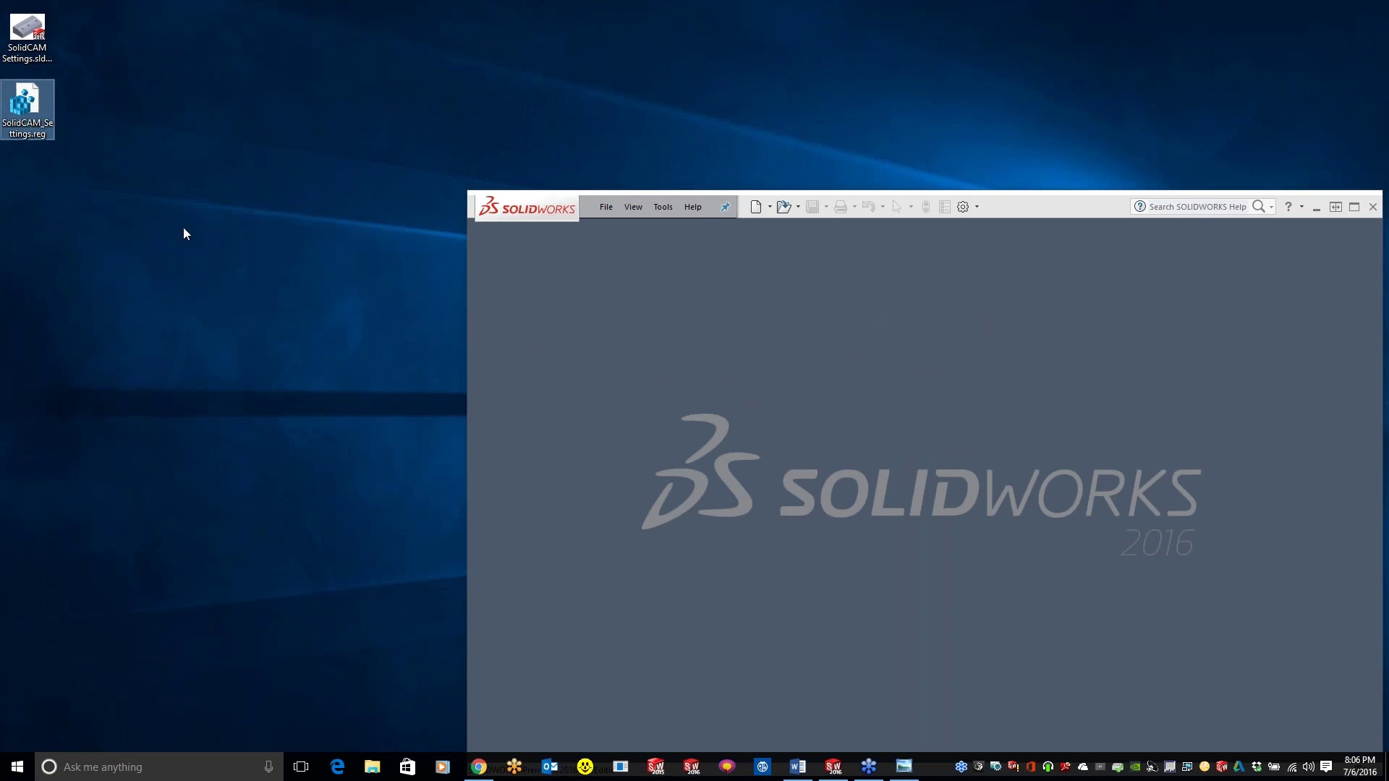
{"action": "left_click", "coordinate": [205, 152]}
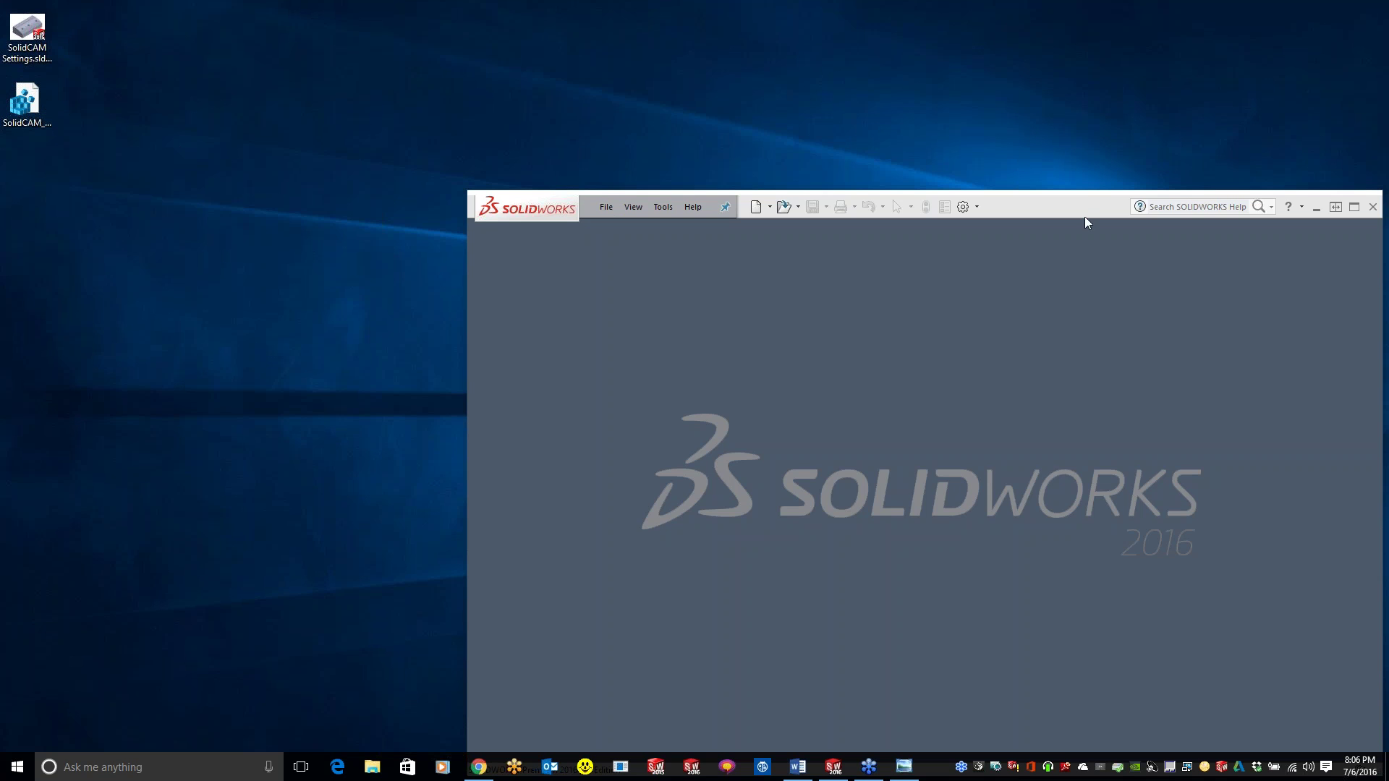
{"action": "left_click", "coordinate": [1354, 207]}
- Reopen the SolidCAM Settings and start loading settings from a saved file
{"action": "left_click", "coordinate": [196, 5]}
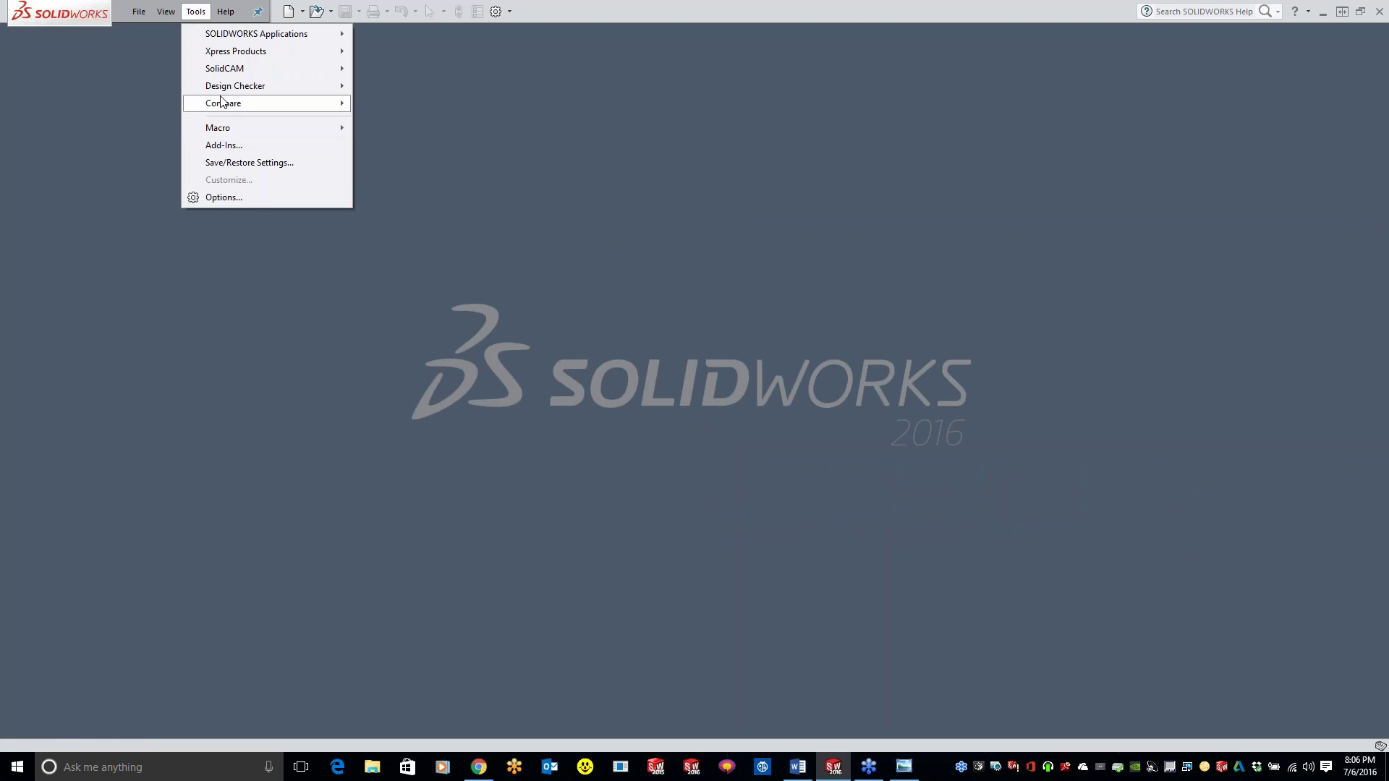
{"action": "mouse_move", "coordinate": [239, 68]}
{"action": "left_click", "coordinate": [411, 279]}
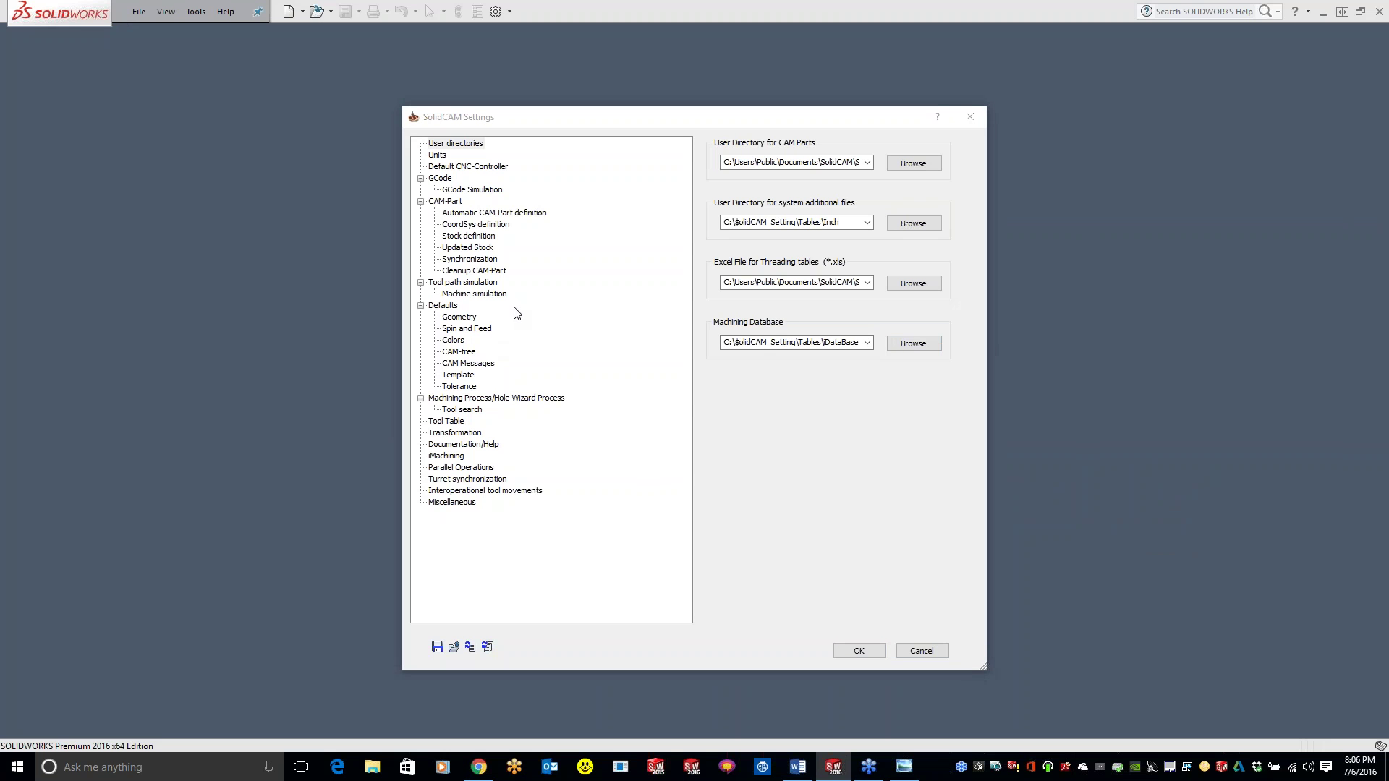
{"action": "left_click", "coordinate": [455, 649]}
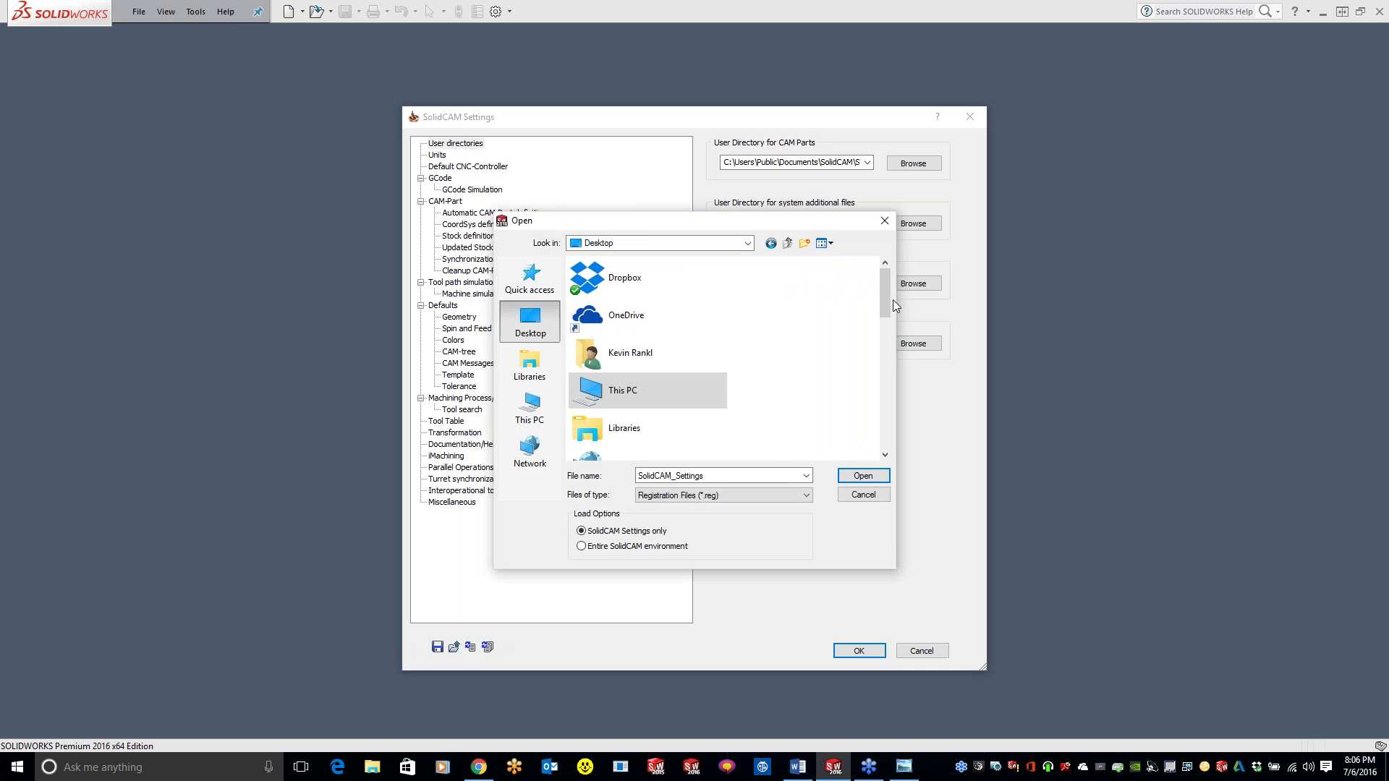
- Try to find the saved settings file on the desktop using the All Files and Registry Hive Files (*.screg) filters
{"action": "scroll", "coordinate": [883, 316], "scroll_direction": "down", "scroll_amount": 3}
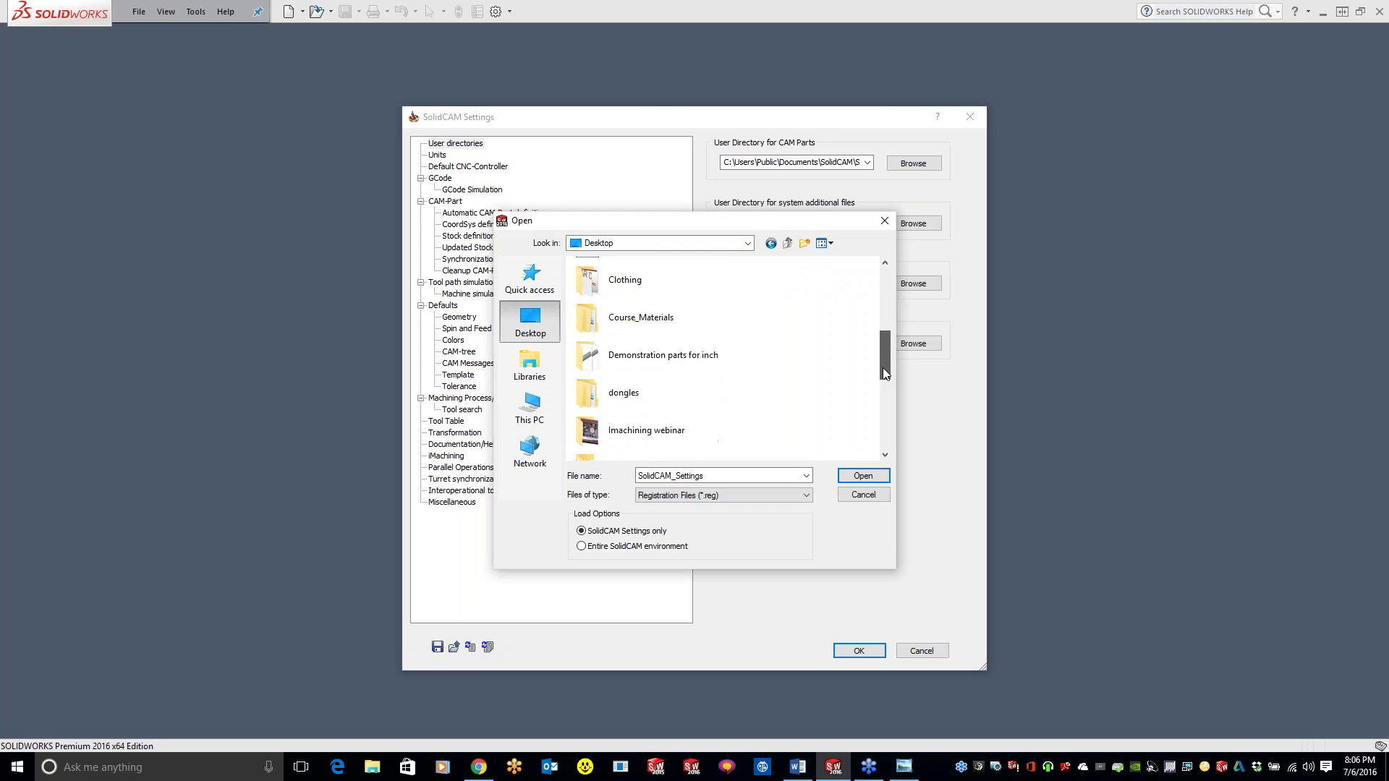
{"action": "left_click", "coordinate": [781, 495]}
{"action": "left_click", "coordinate": [730, 522]}
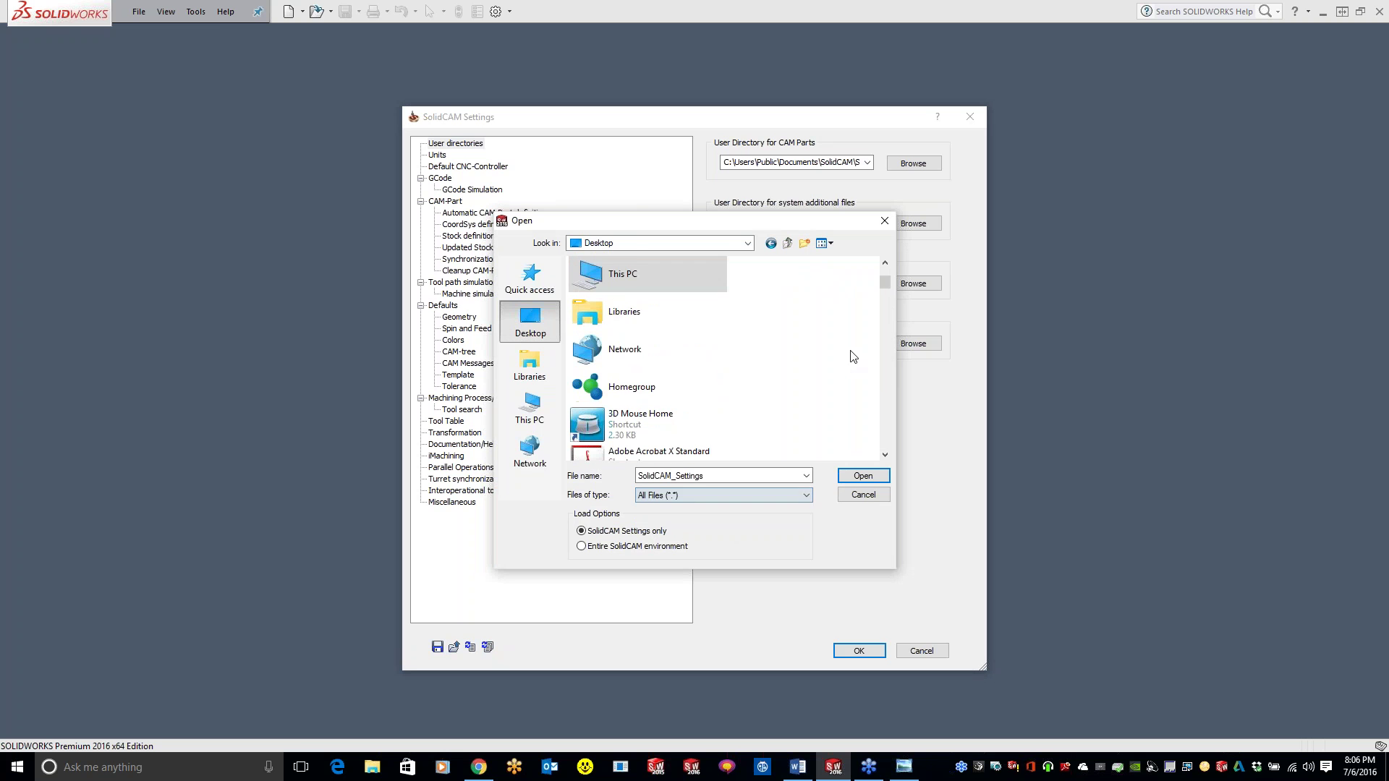
{"action": "scroll", "coordinate": [884, 304], "scroll_direction": "down", "scroll_amount": 5}
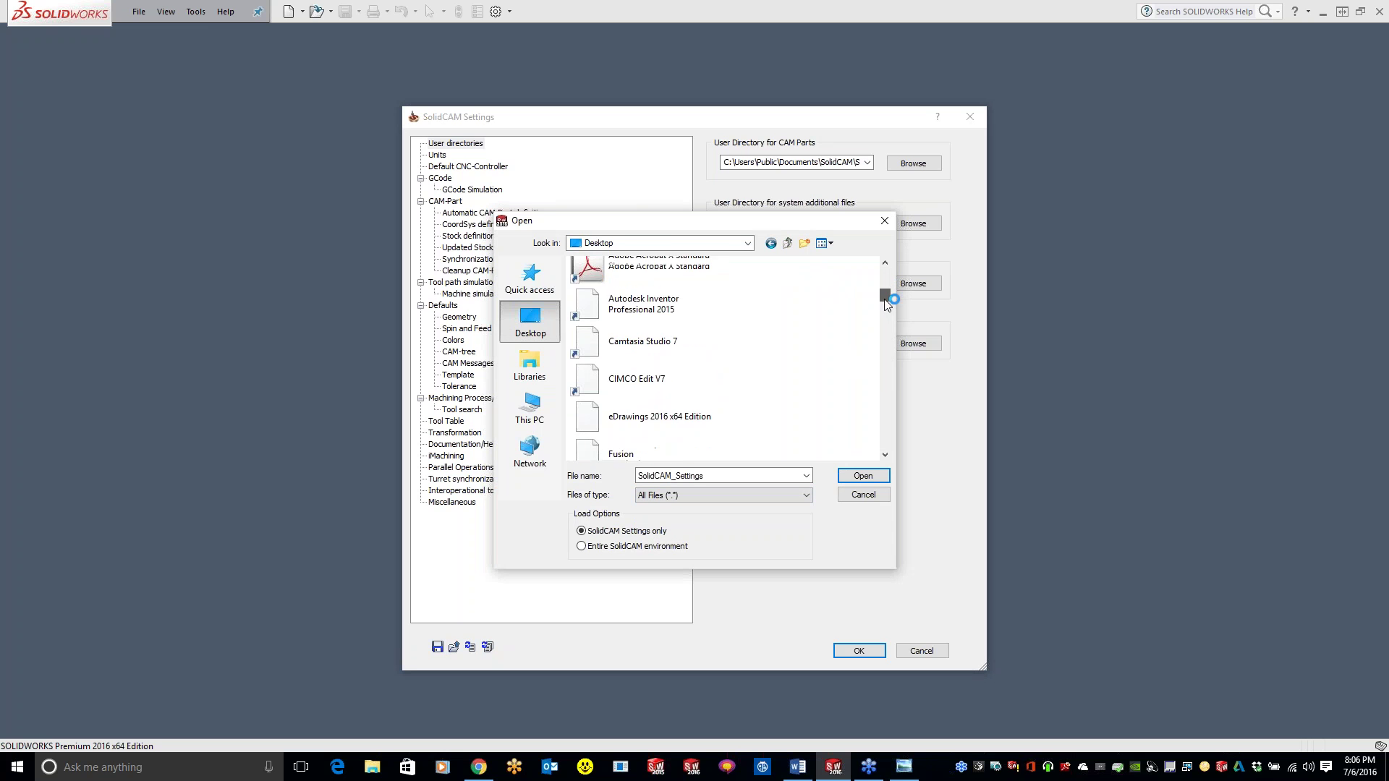
{"action": "left_click", "coordinate": [760, 497]}
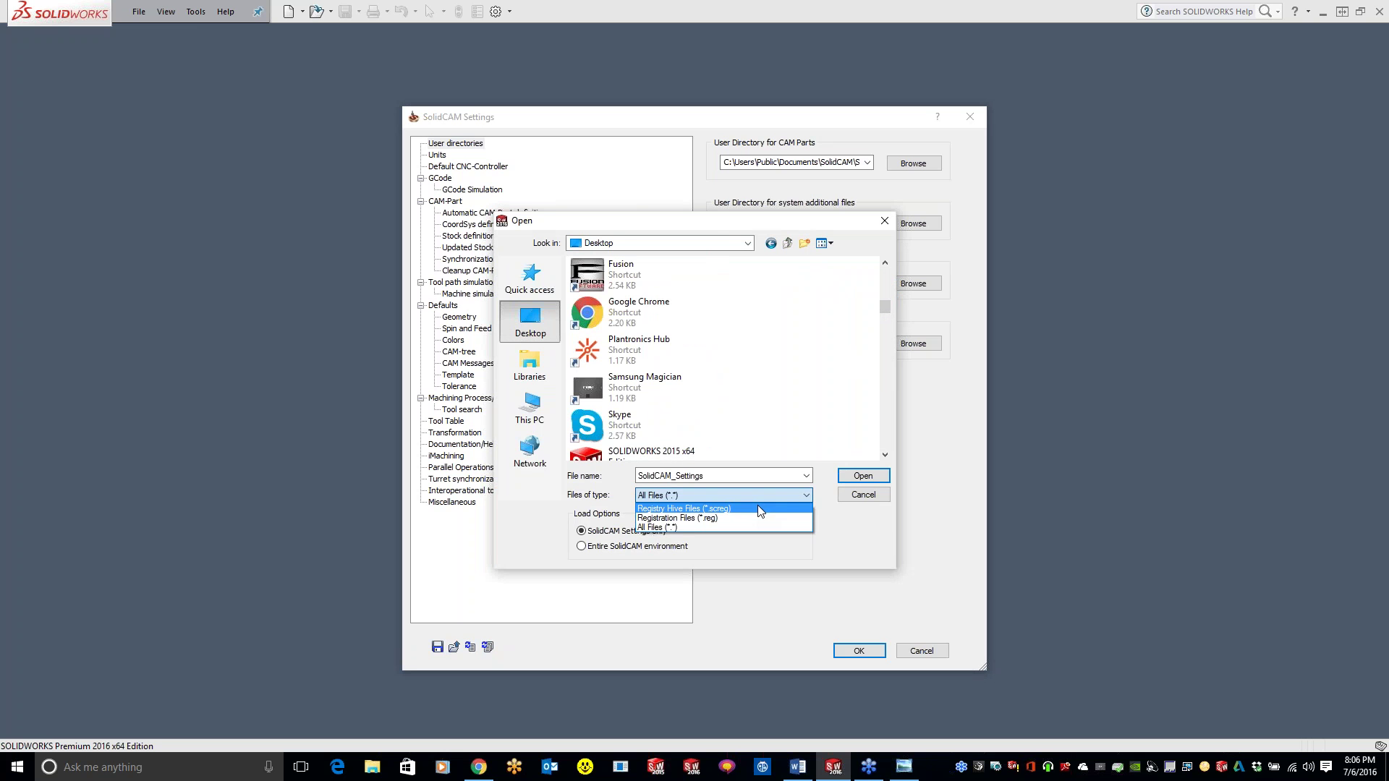
{"action": "left_click", "coordinate": [757, 505]}
{"action": "left_click_drag", "start_coordinate": [886, 329], "coordinate": [860, 345]}
{"action": "scroll", "coordinate": [853, 405], "scroll_direction": "down", "scroll_amount": 3}
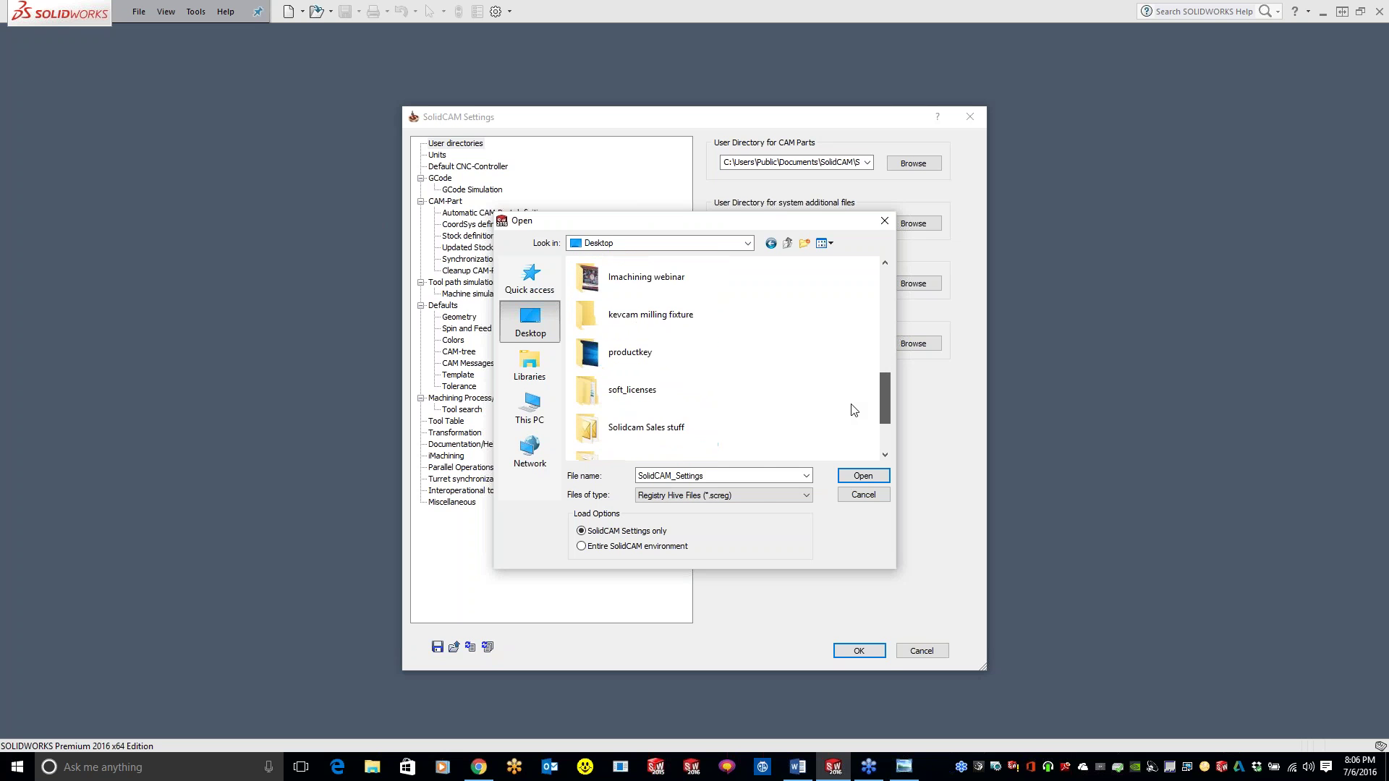
{"action": "left_click", "coordinate": [631, 243]}
{"action": "left_click", "coordinate": [629, 243]}
{"action": "left_click", "coordinate": [755, 473]}
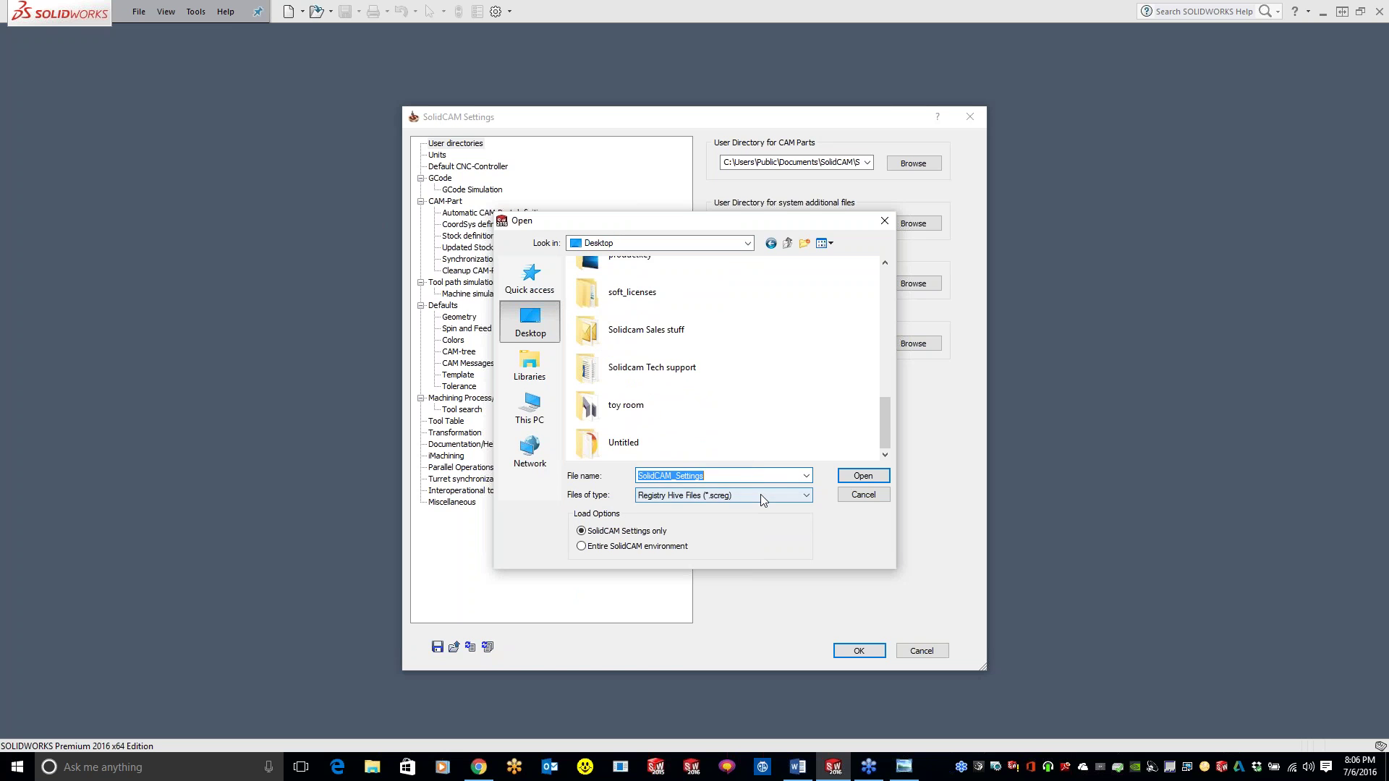
- Filter the desktop for Registration Files (*.reg) and select SolidCAM_Settings.reg as the file to load
{"action": "left_click", "coordinate": [761, 493]}
{"action": "left_click", "coordinate": [748, 514]}
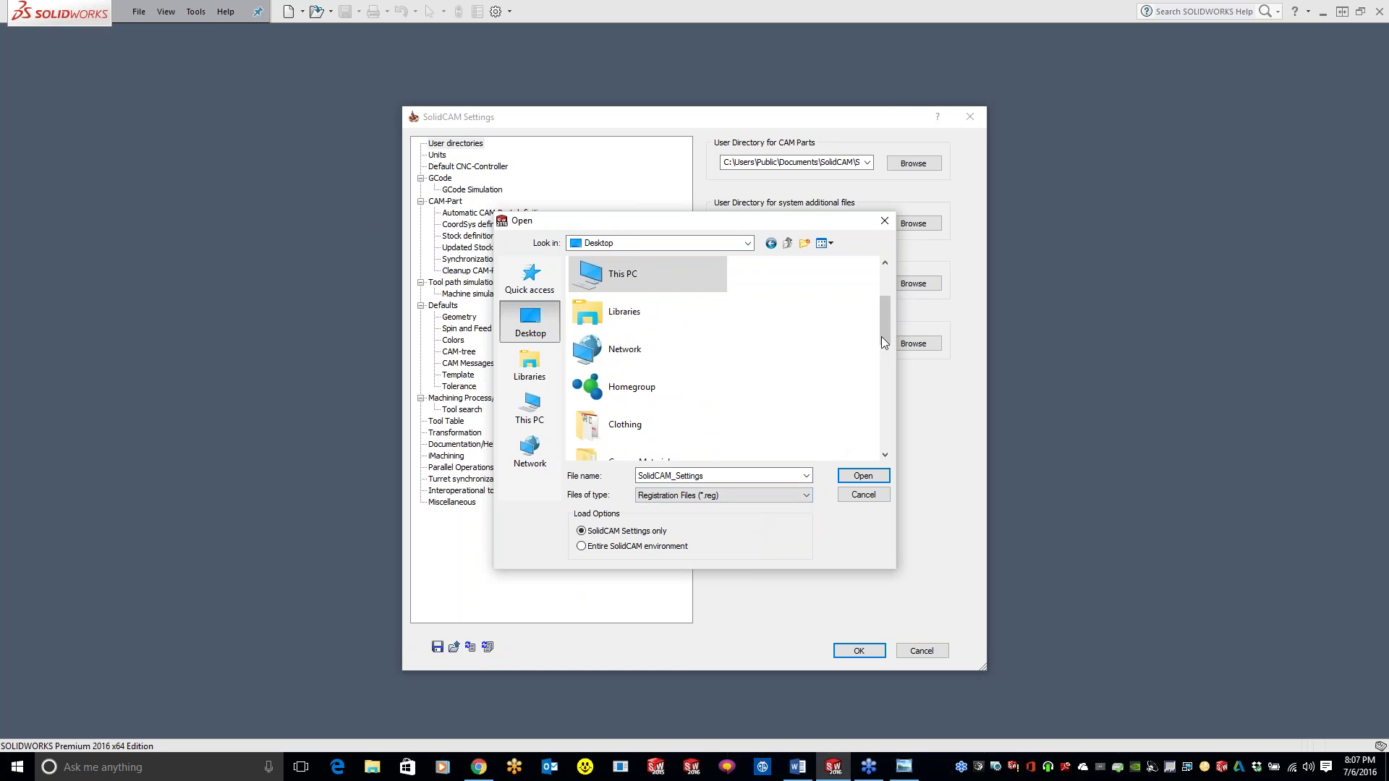
{"action": "left_click_drag", "start_coordinate": [887, 331], "coordinate": [883, 443]}
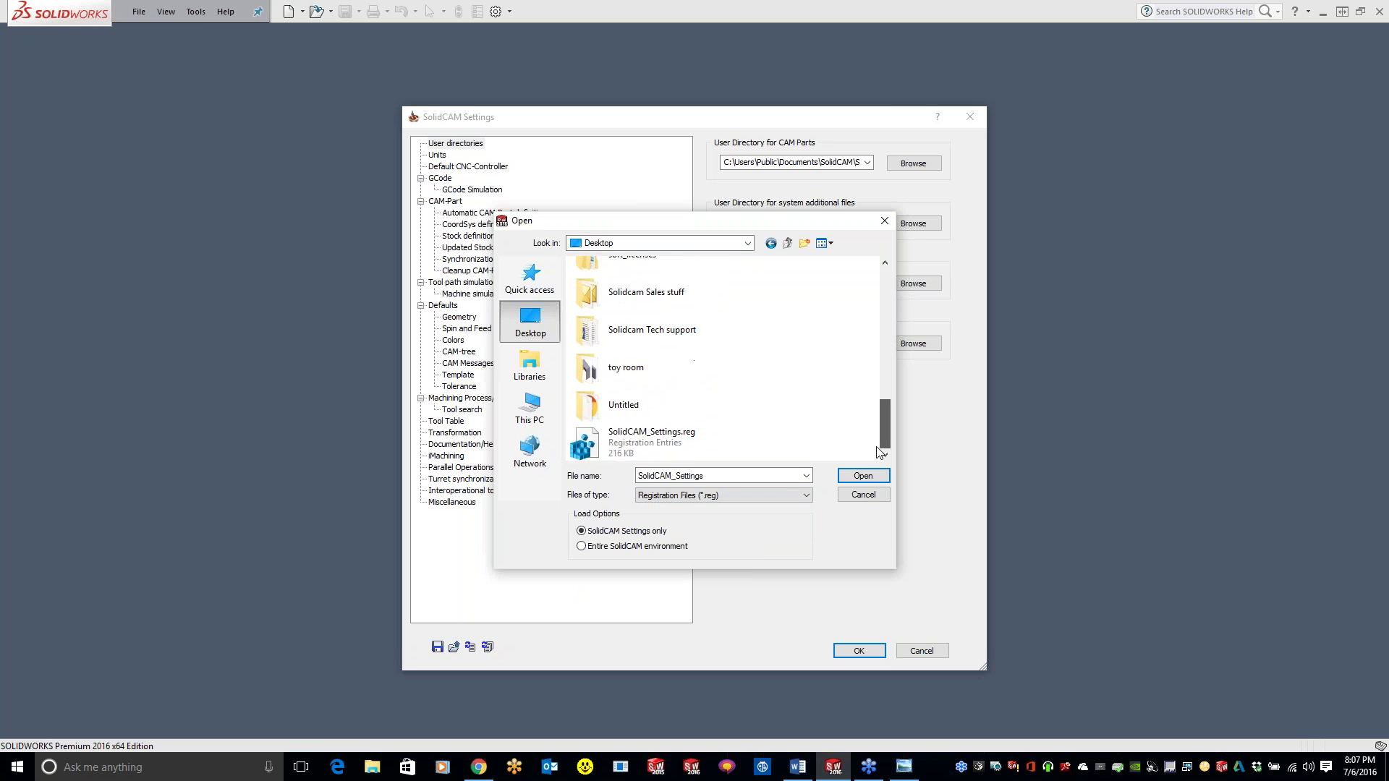
{"action": "left_click", "coordinate": [649, 440]}
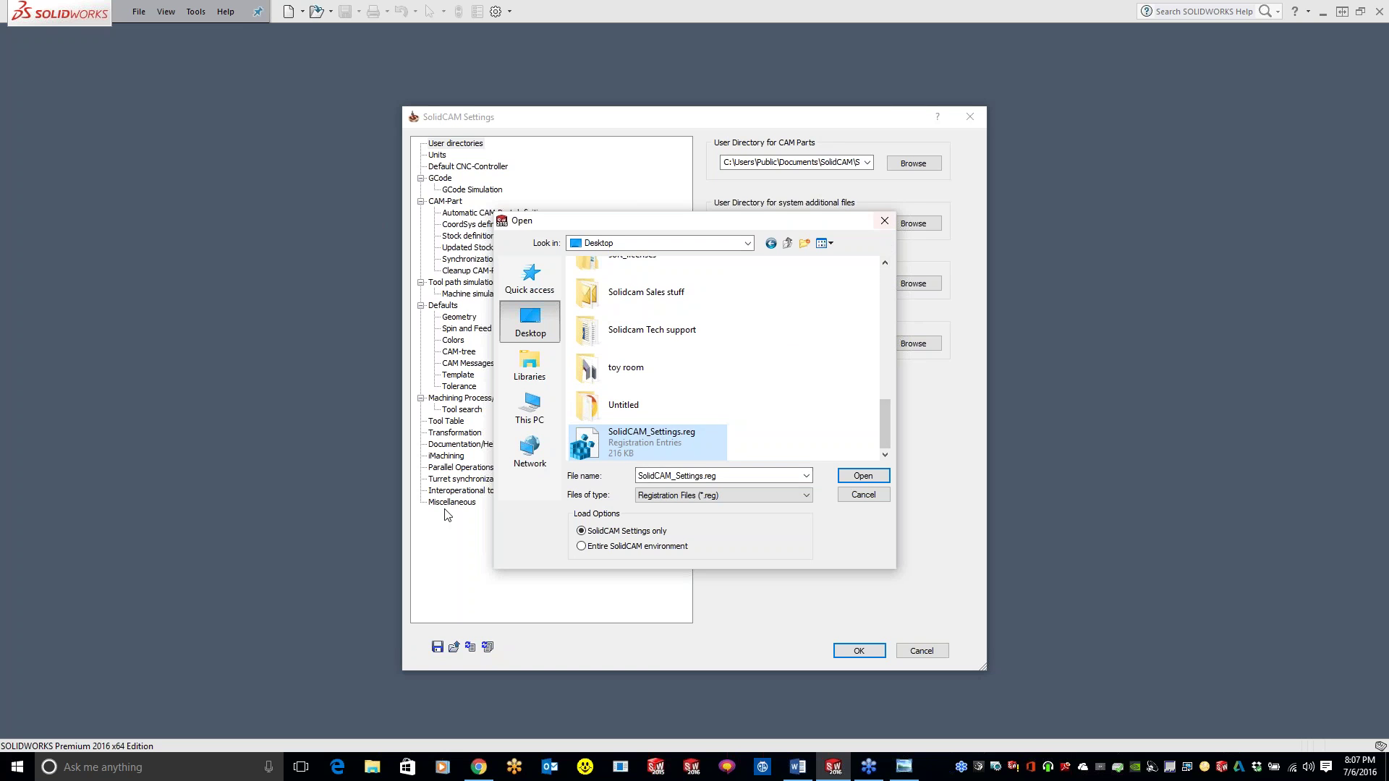
- Cancel loading the settings file and read the help topic for the User directories settings, closing it when done
{"action": "left_click", "coordinate": [853, 498]}
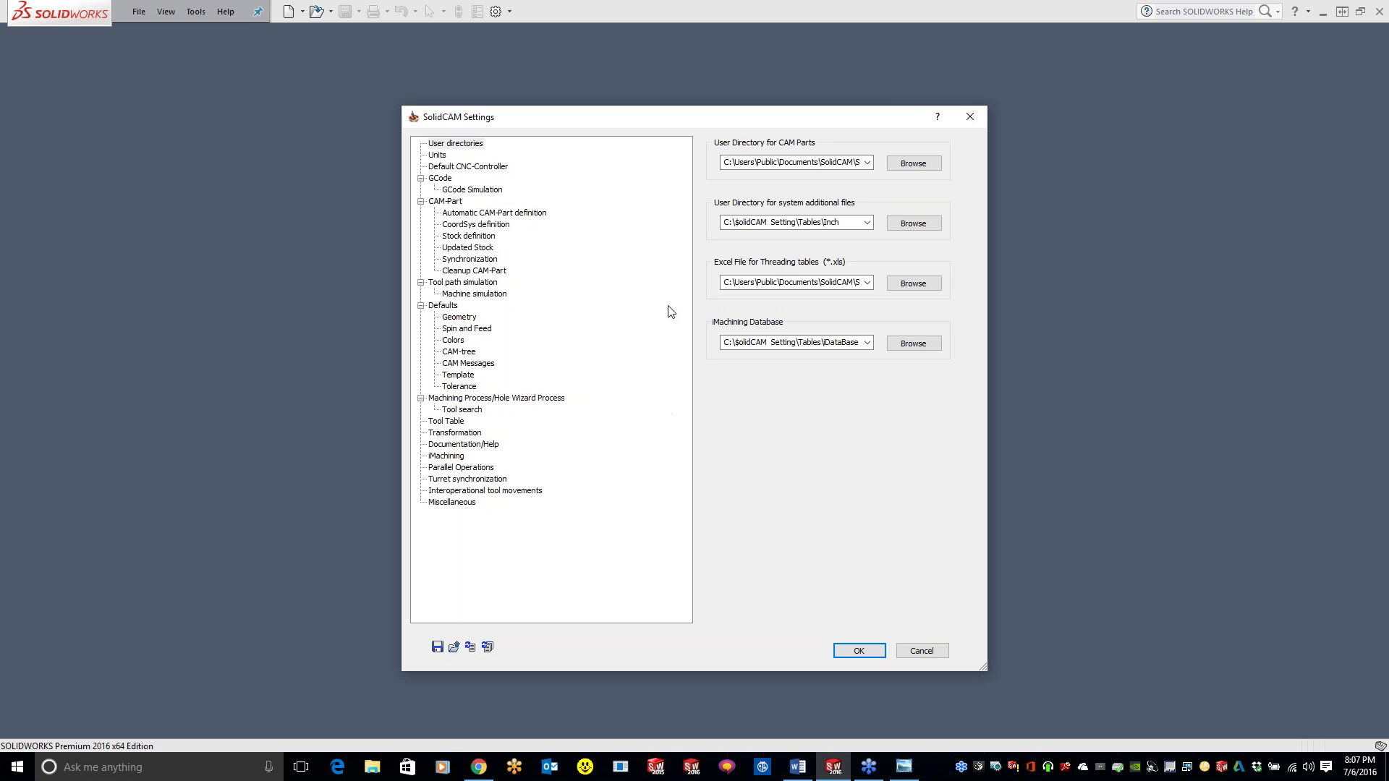
{"action": "left_click", "coordinate": [453, 143]}
{"action": "left_click", "coordinate": [937, 118]}
{"action": "left_click", "coordinate": [788, 164]}
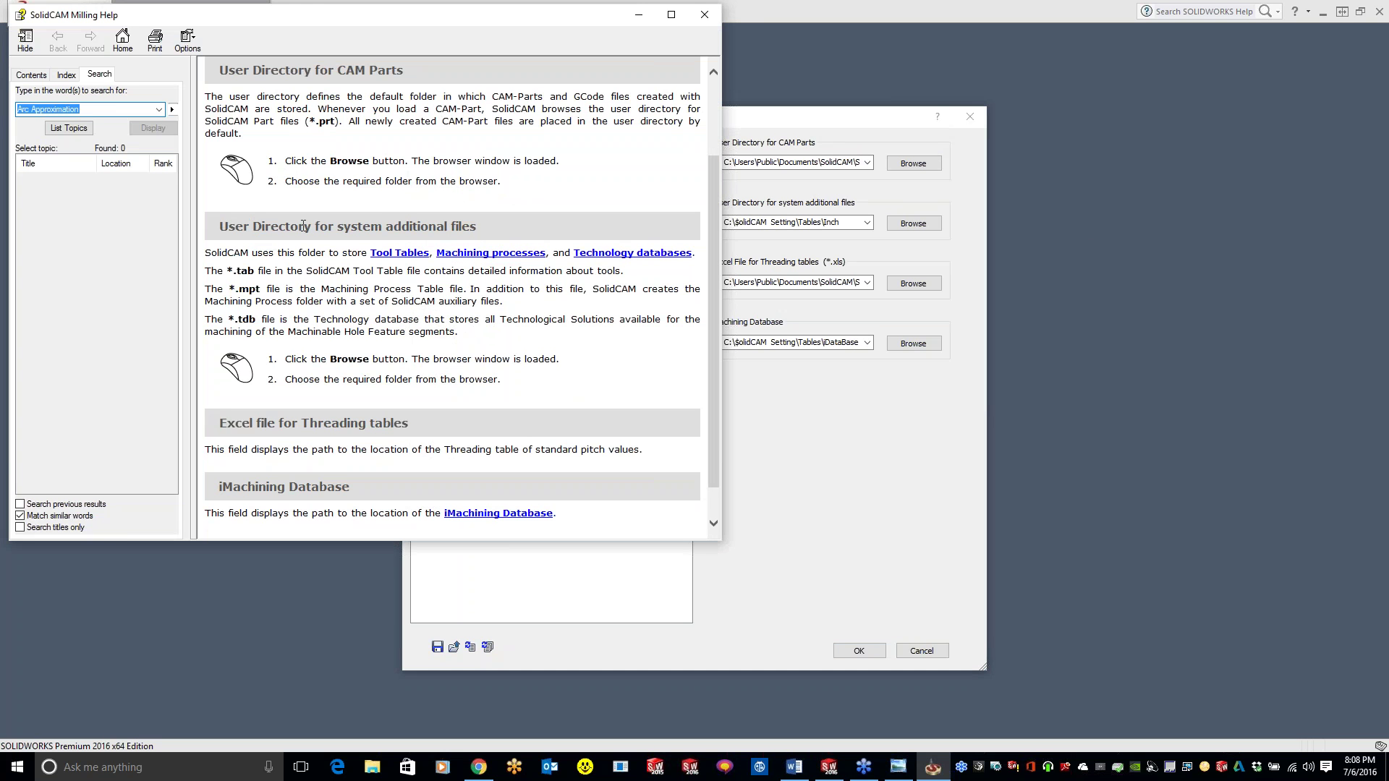
{"action": "left_click", "coordinate": [704, 14]}
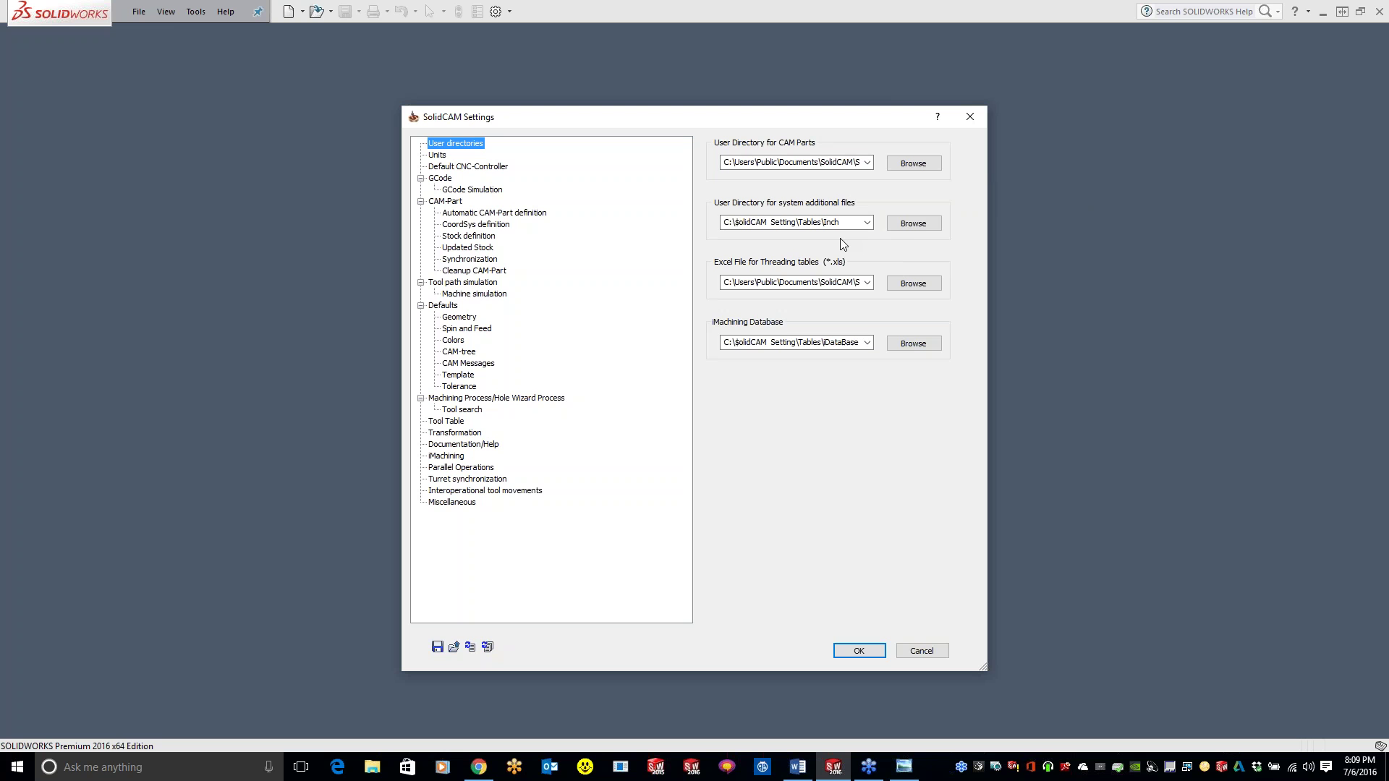
- Switch to File Explorer and browse to C:\Users\Public\Public Documents\SolidCAM\SolidCAM2015\Tables
{"action": "left_click", "coordinate": [372, 767]}
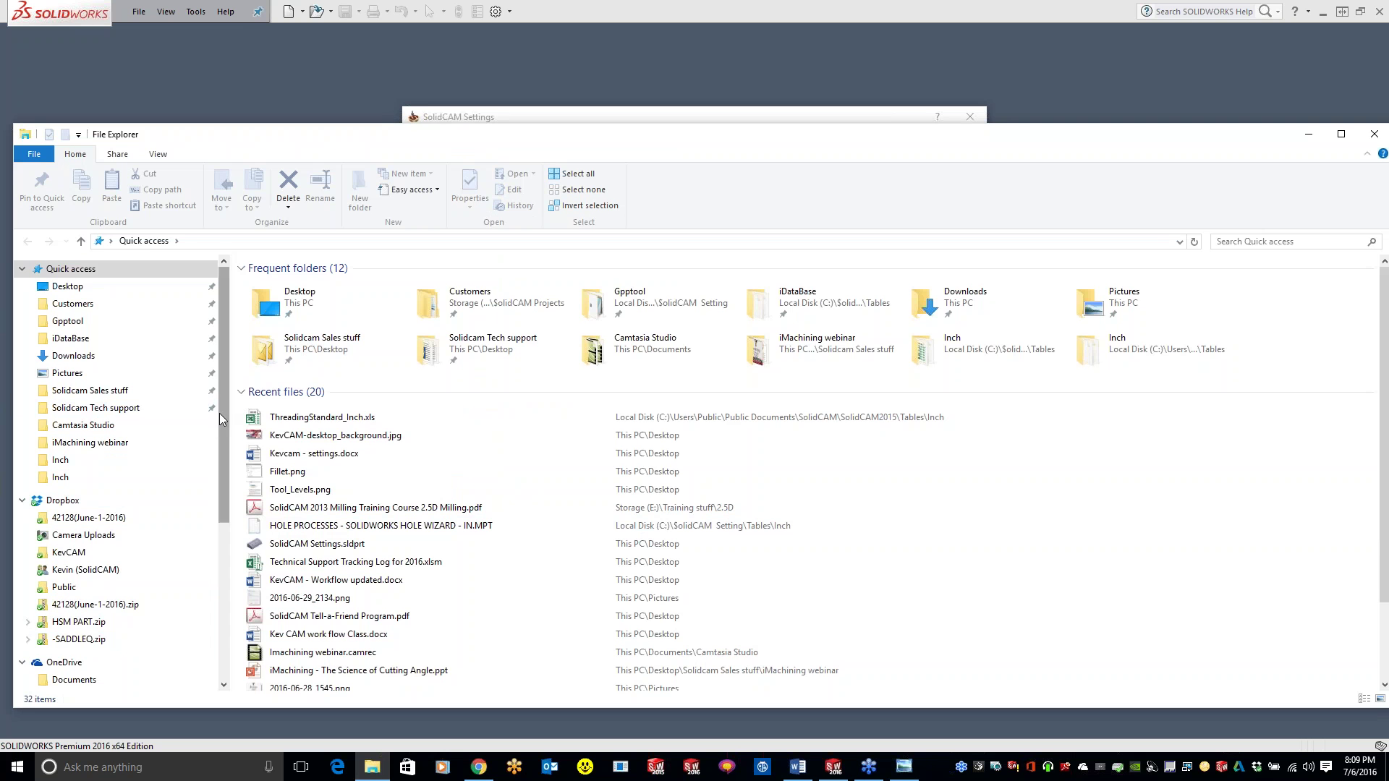
{"action": "scroll", "coordinate": [101, 578], "scroll_direction": "down", "scroll_amount": 4}
{"action": "left_click", "coordinate": [101, 663]}
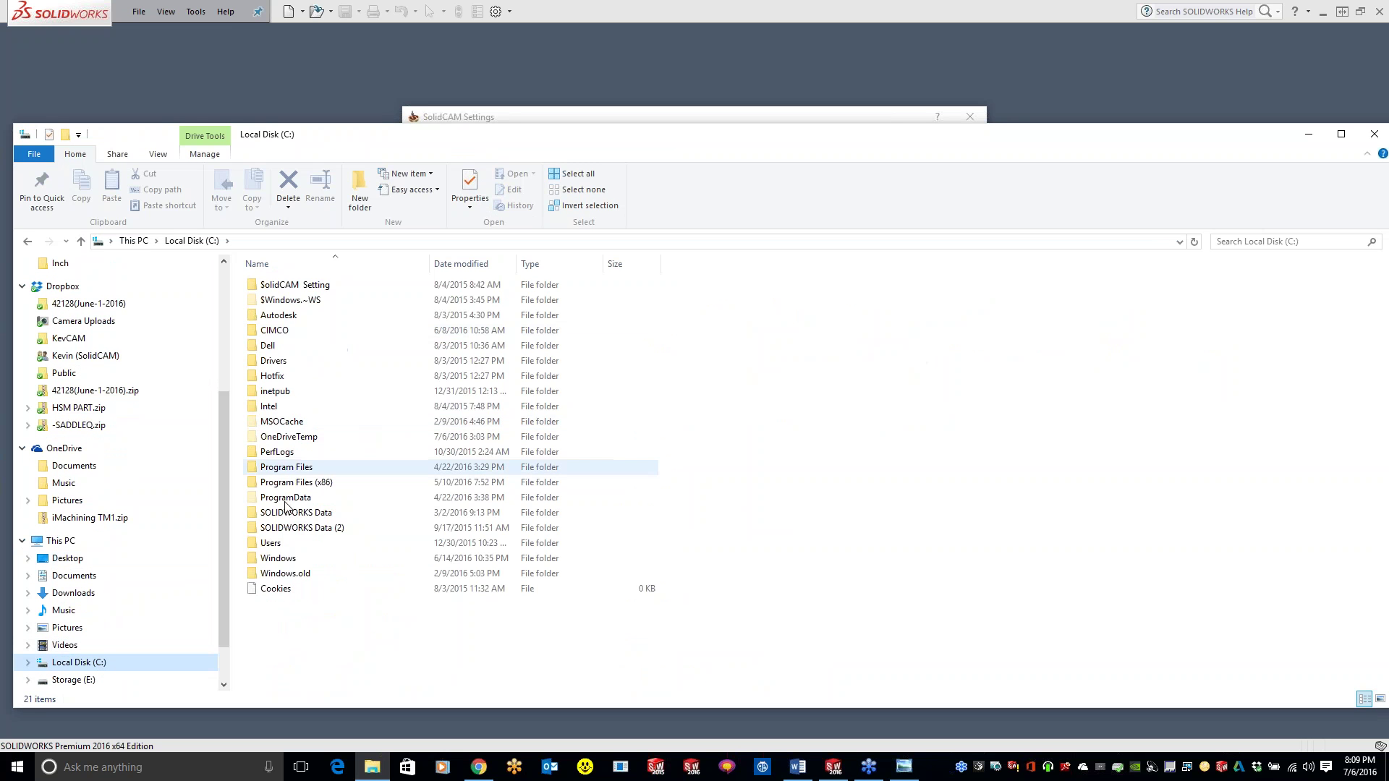
{"action": "double_click", "coordinate": [304, 553]}
{"action": "double_click", "coordinate": [271, 347]}
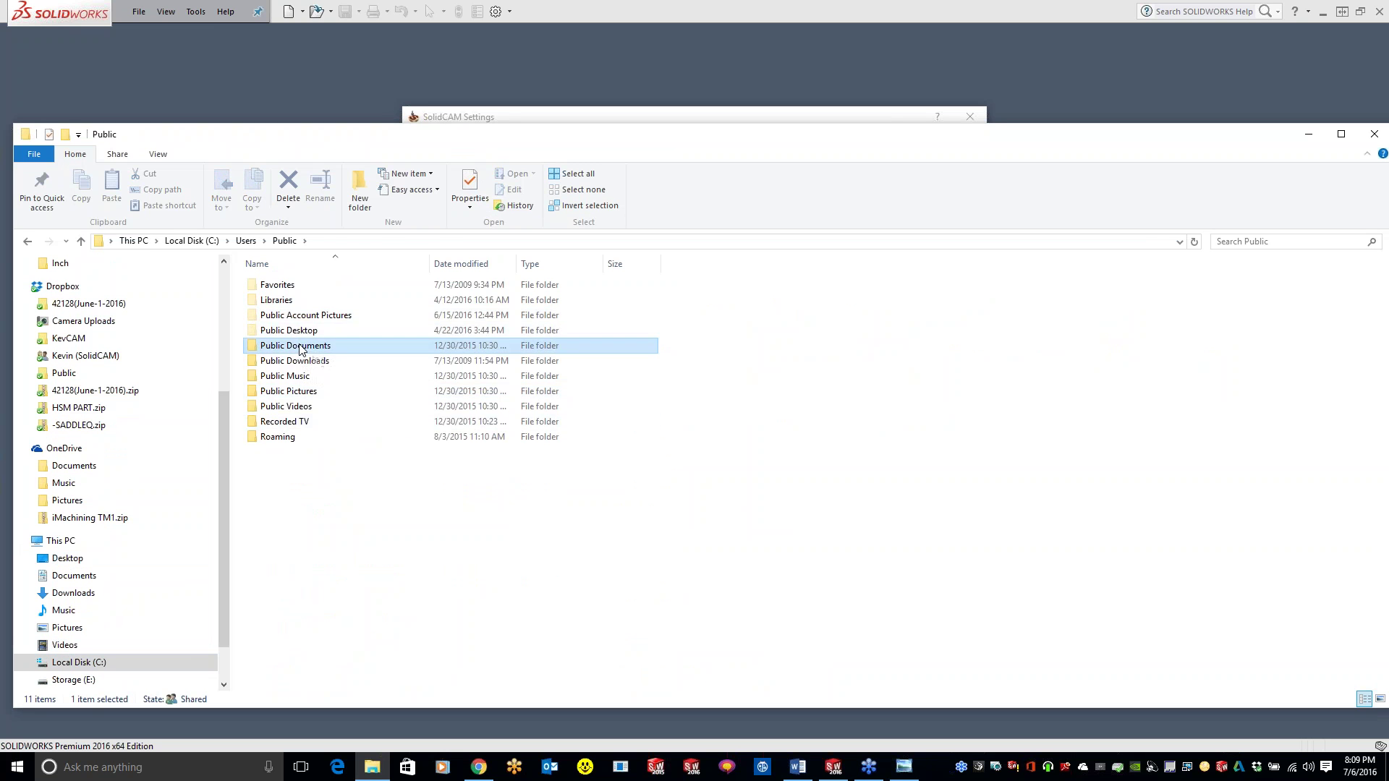
{"action": "double_click", "coordinate": [296, 346]}
{"action": "double_click", "coordinate": [288, 301]}
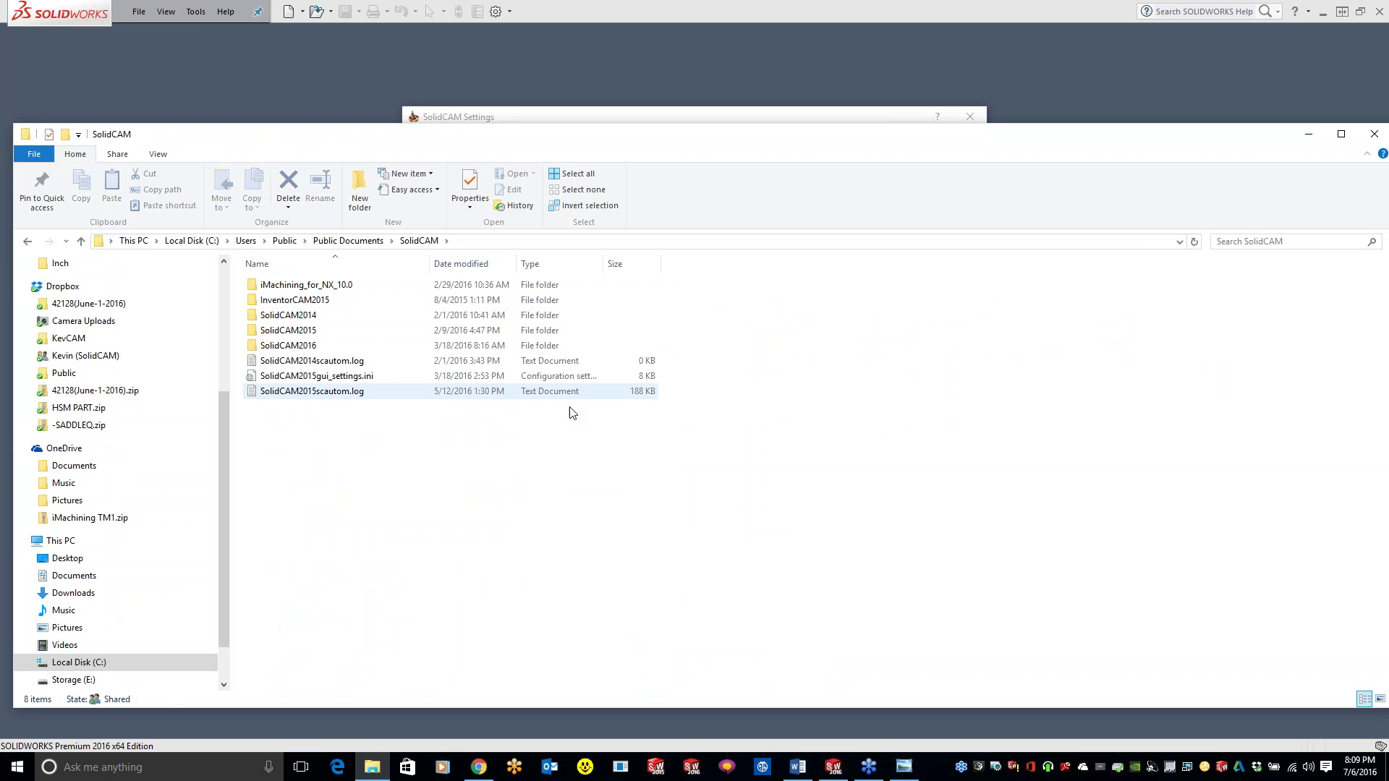
{"action": "double_click", "coordinate": [288, 333]}
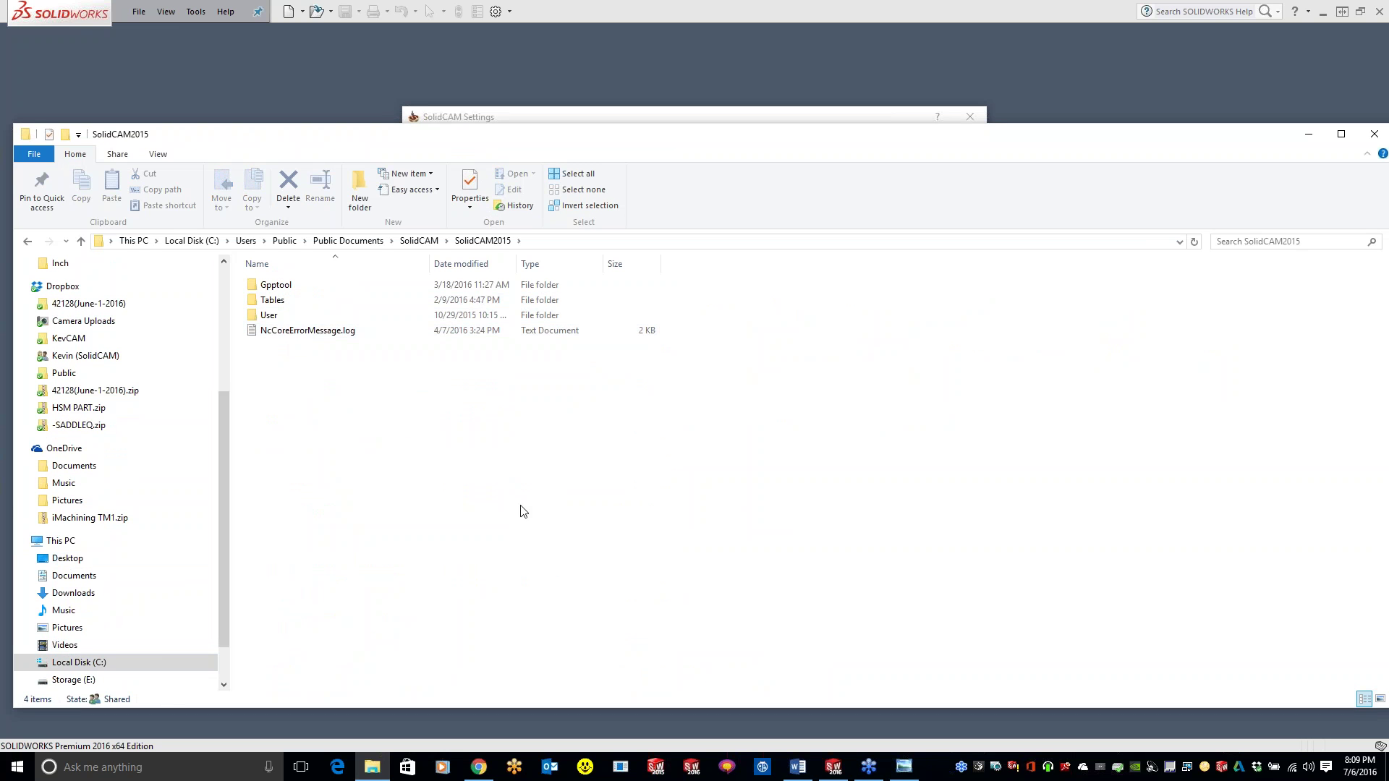
{"action": "double_click", "coordinate": [286, 299]}
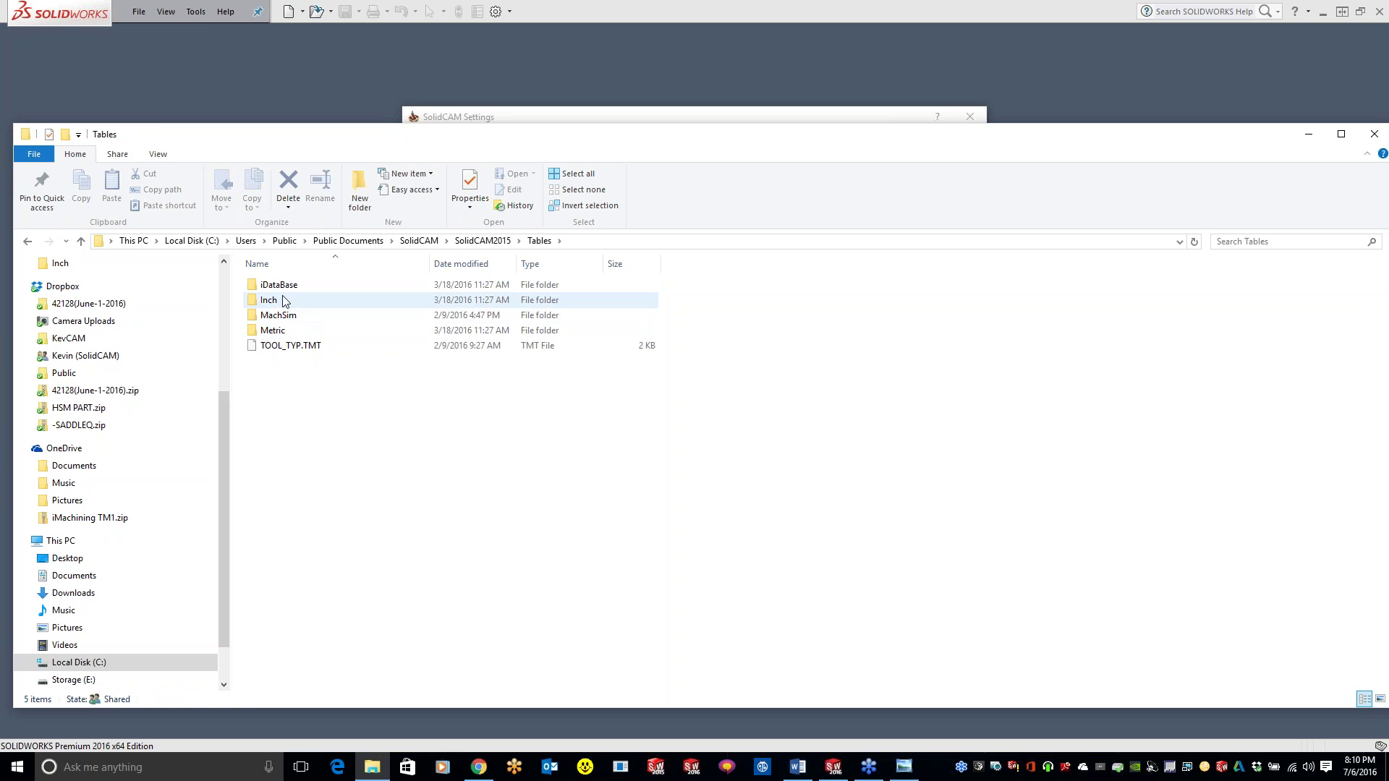
- Examine the Inch tables folder, retrace its path from the SolidCAM2015 folder, and return to the SolidCAM Settings
{"action": "left_click", "coordinate": [316, 318]}
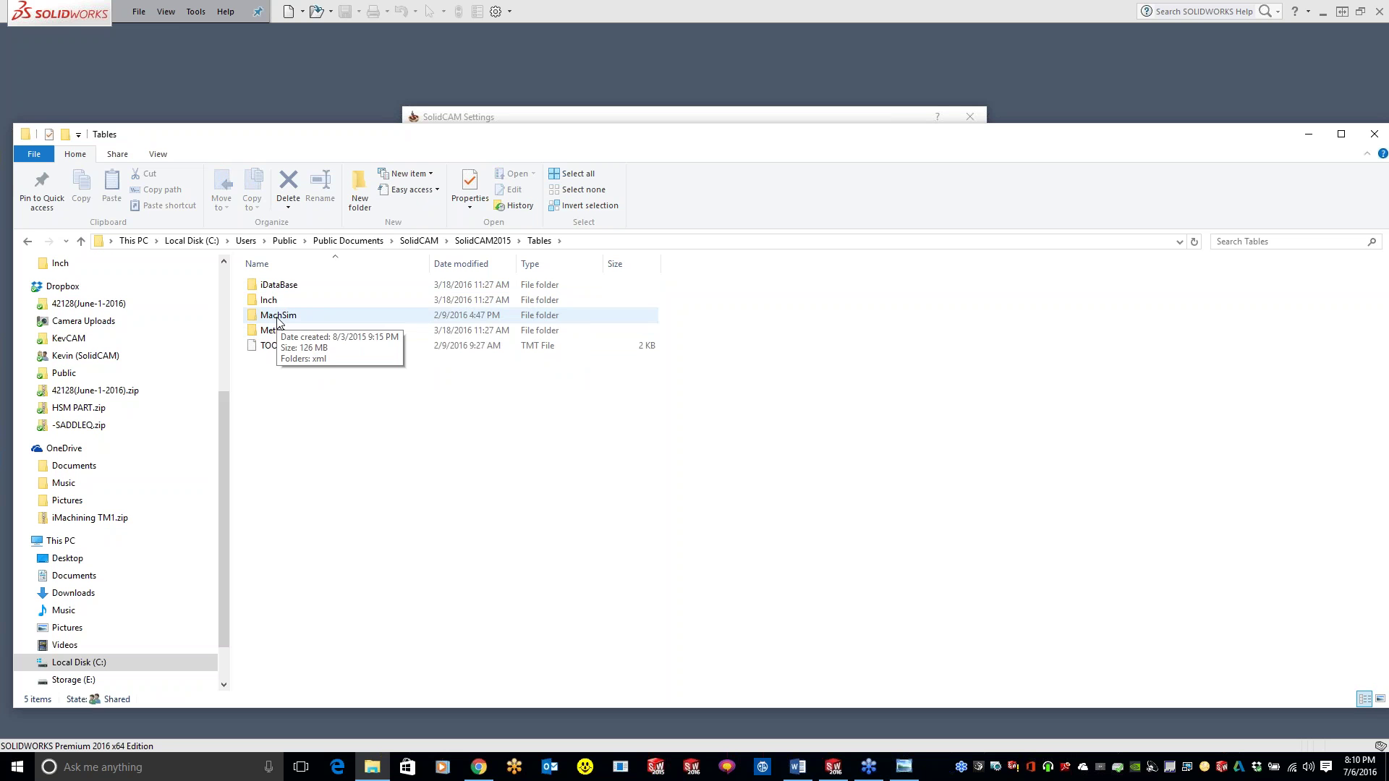
{"action": "double_click", "coordinate": [280, 302]}
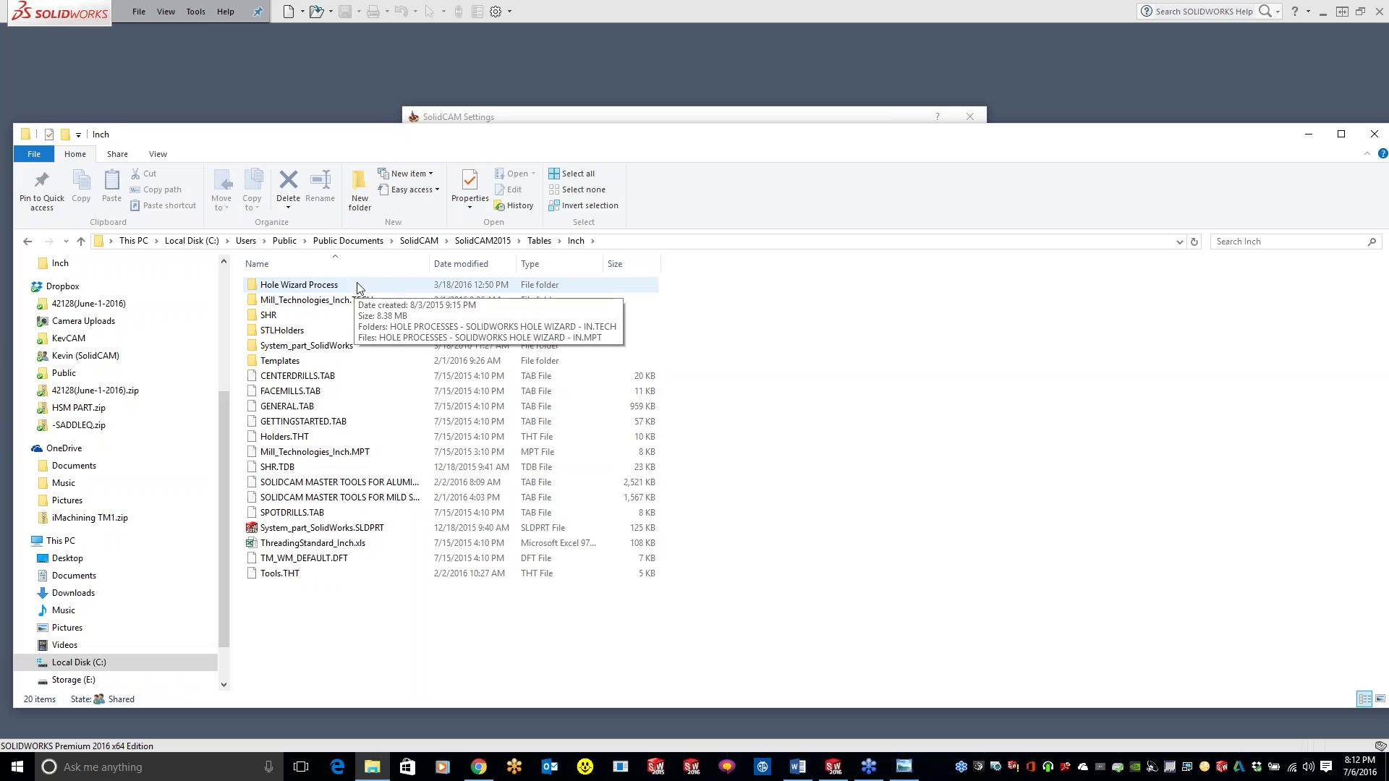
{"action": "left_click", "coordinate": [482, 240]}
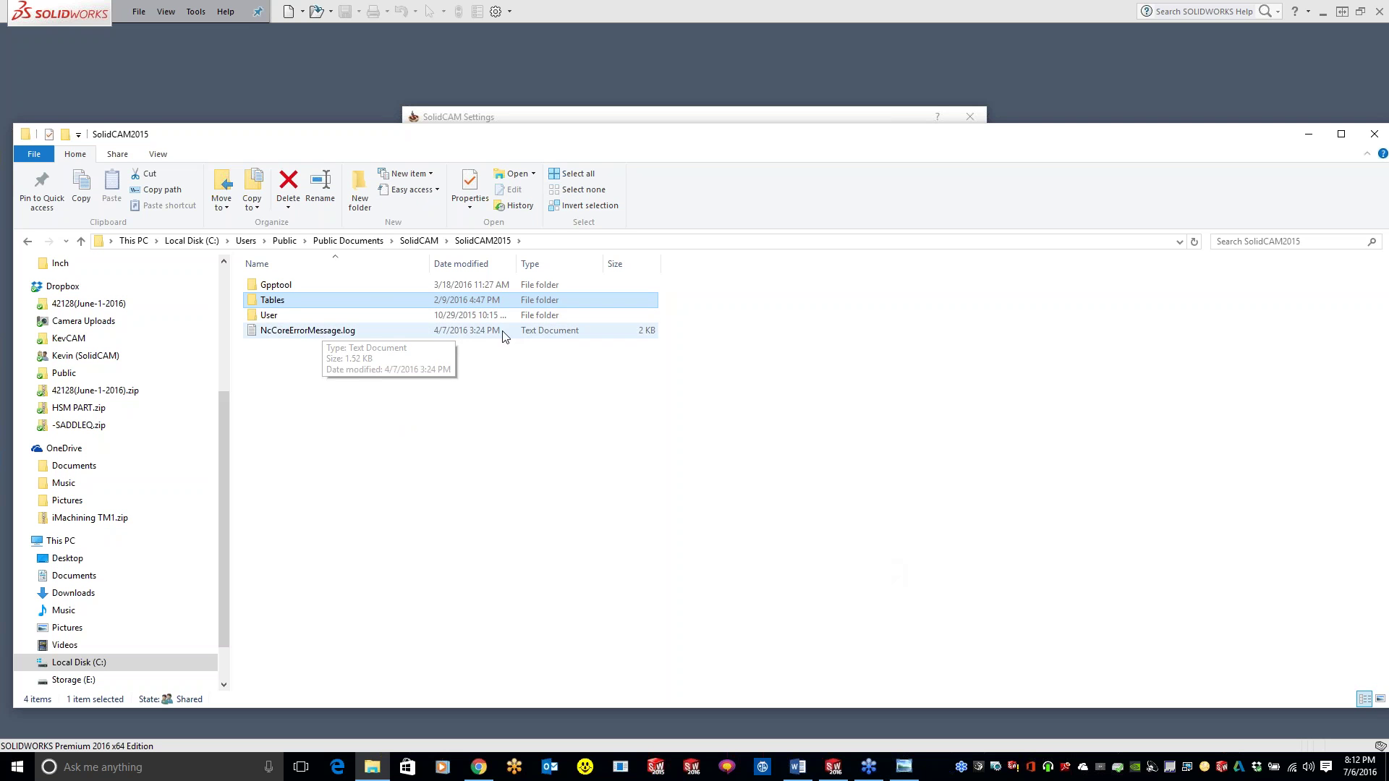
{"action": "double_click", "coordinate": [279, 303]}
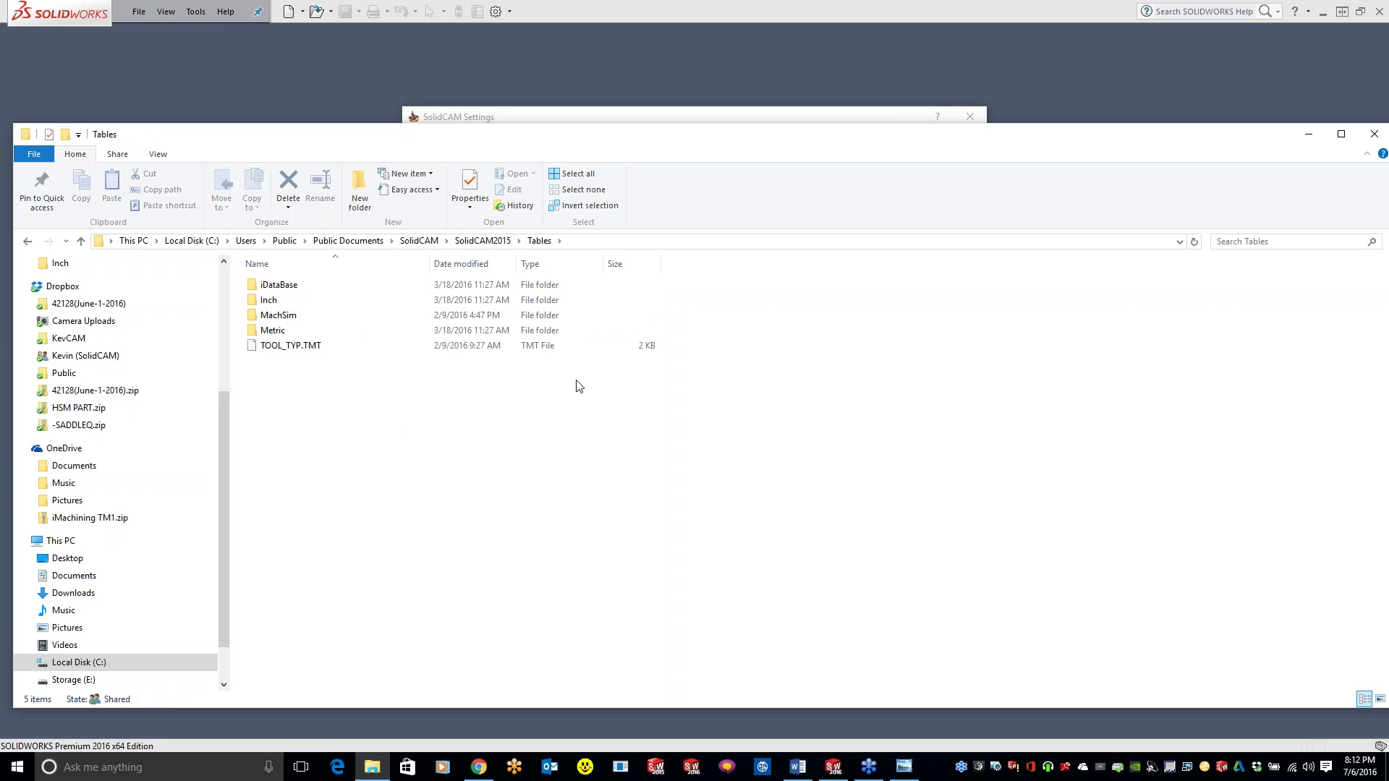
{"action": "double_click", "coordinate": [269, 300]}
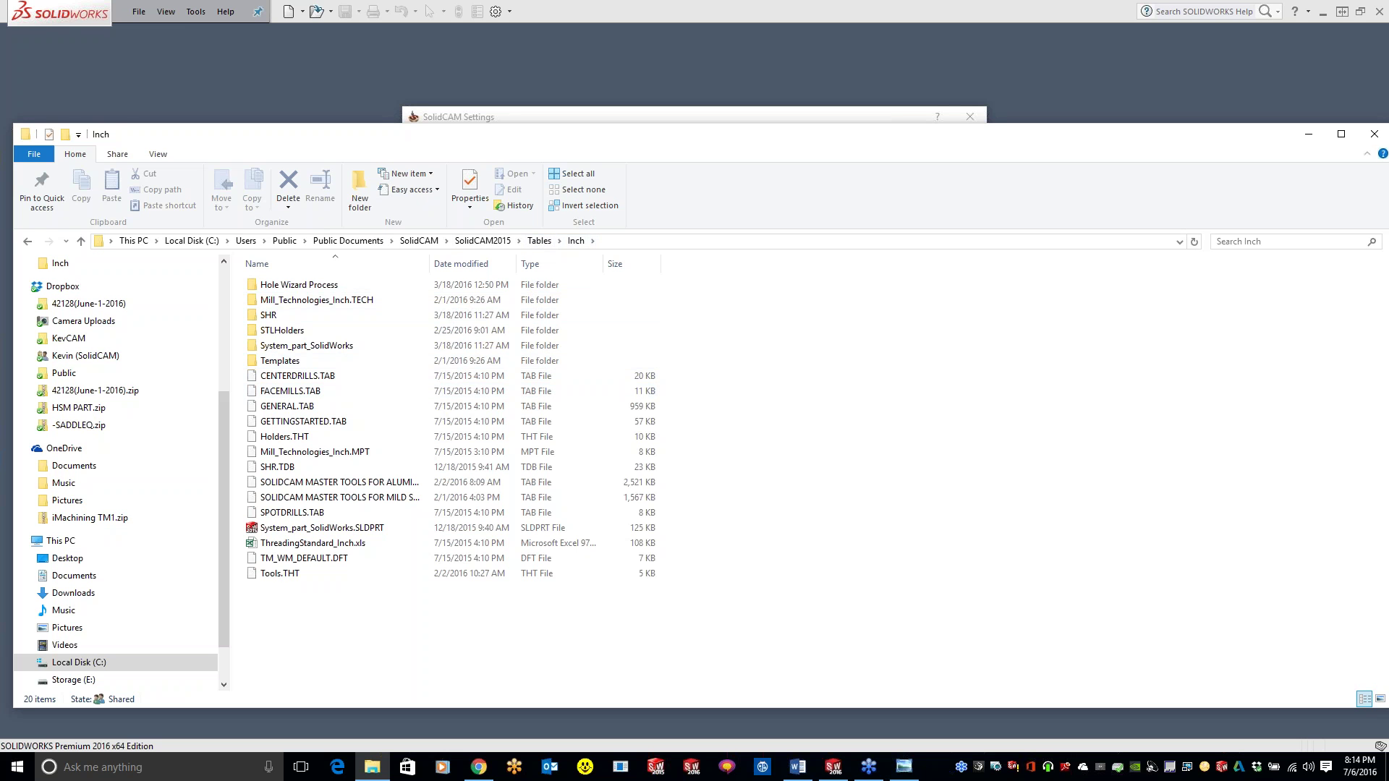
{"action": "left_click", "coordinate": [1373, 134]}
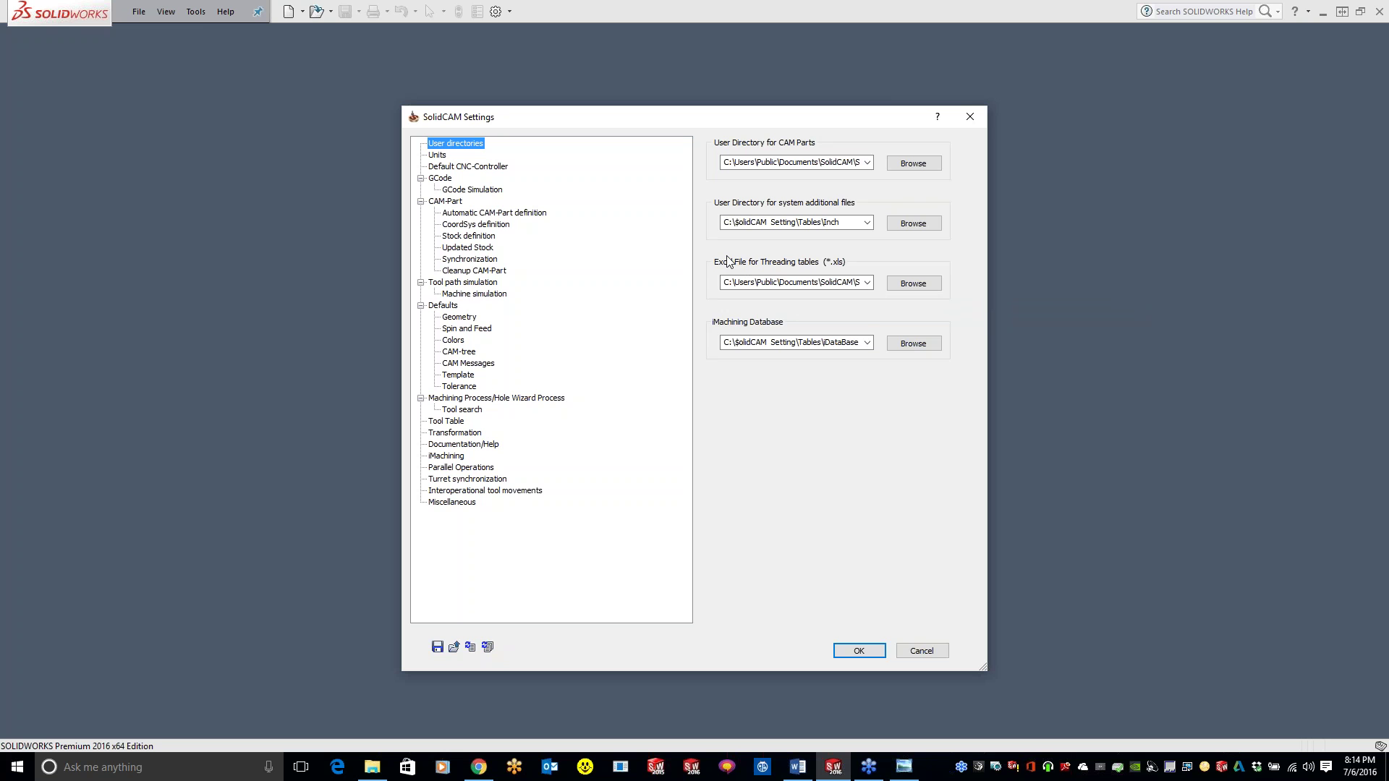
- Close the SolidCAM Settings and open the SOLIDCAM MASTER TOOLS FOR ALUMINUM tool library for editing
{"action": "left_click", "coordinate": [363, 304]}
{"action": "key", "text": "Return"}
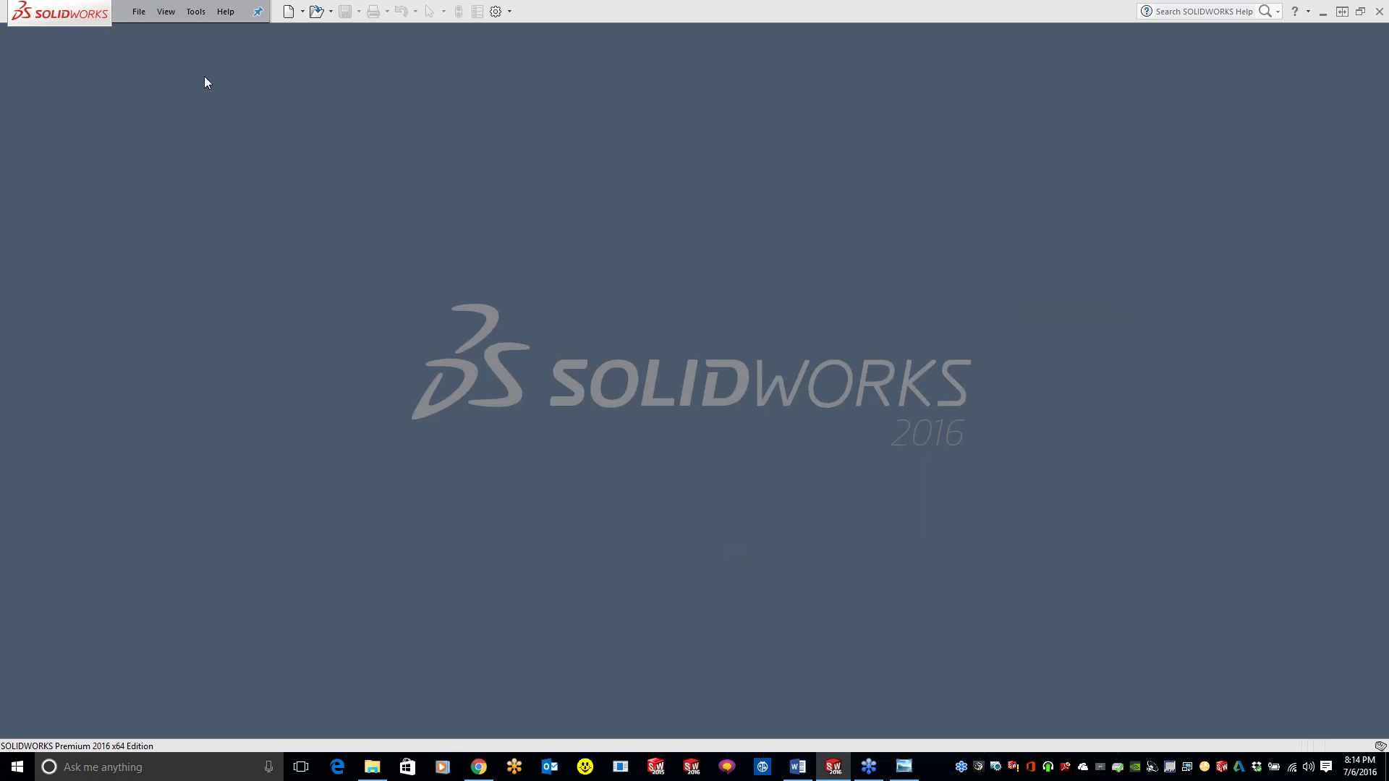
{"action": "left_click", "coordinate": [196, 10]}
{"action": "mouse_move", "coordinate": [261, 70]}
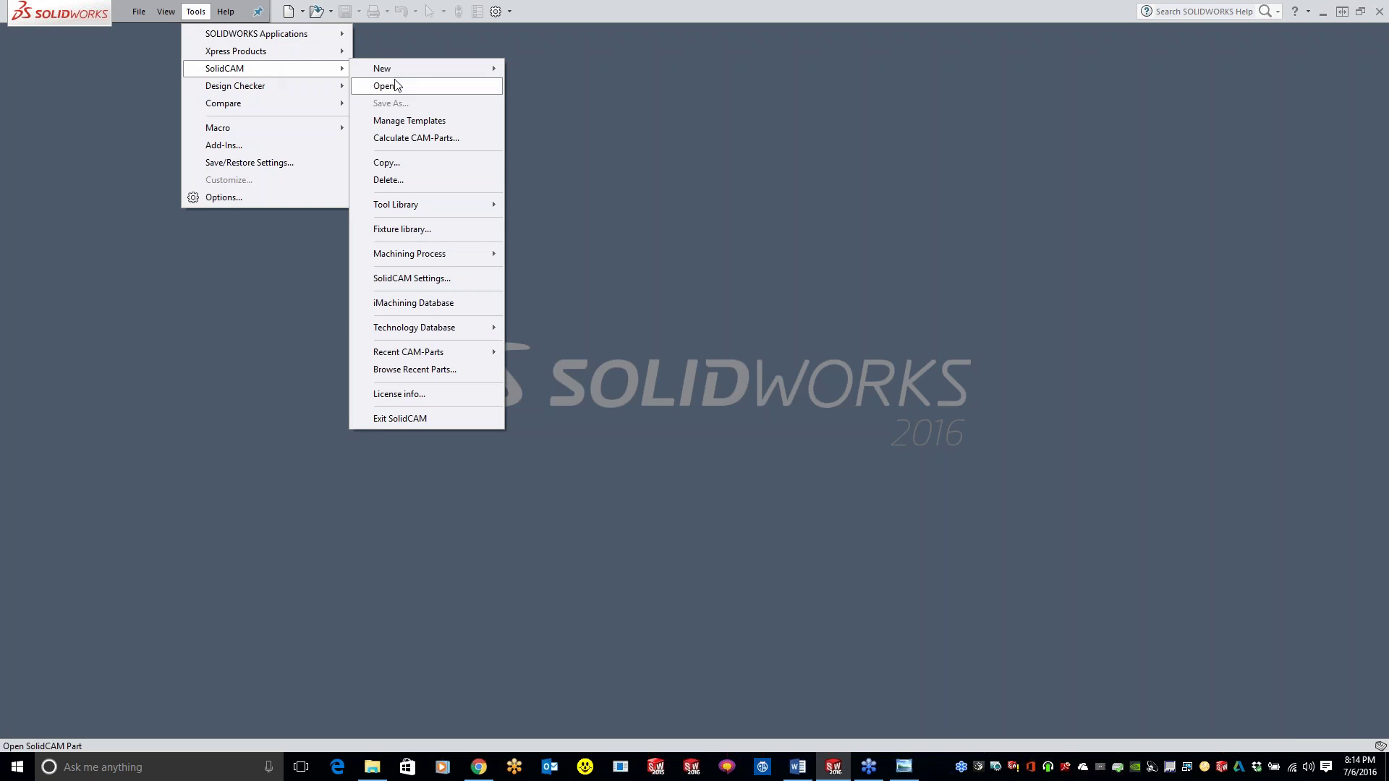
{"action": "mouse_move", "coordinate": [422, 206]}
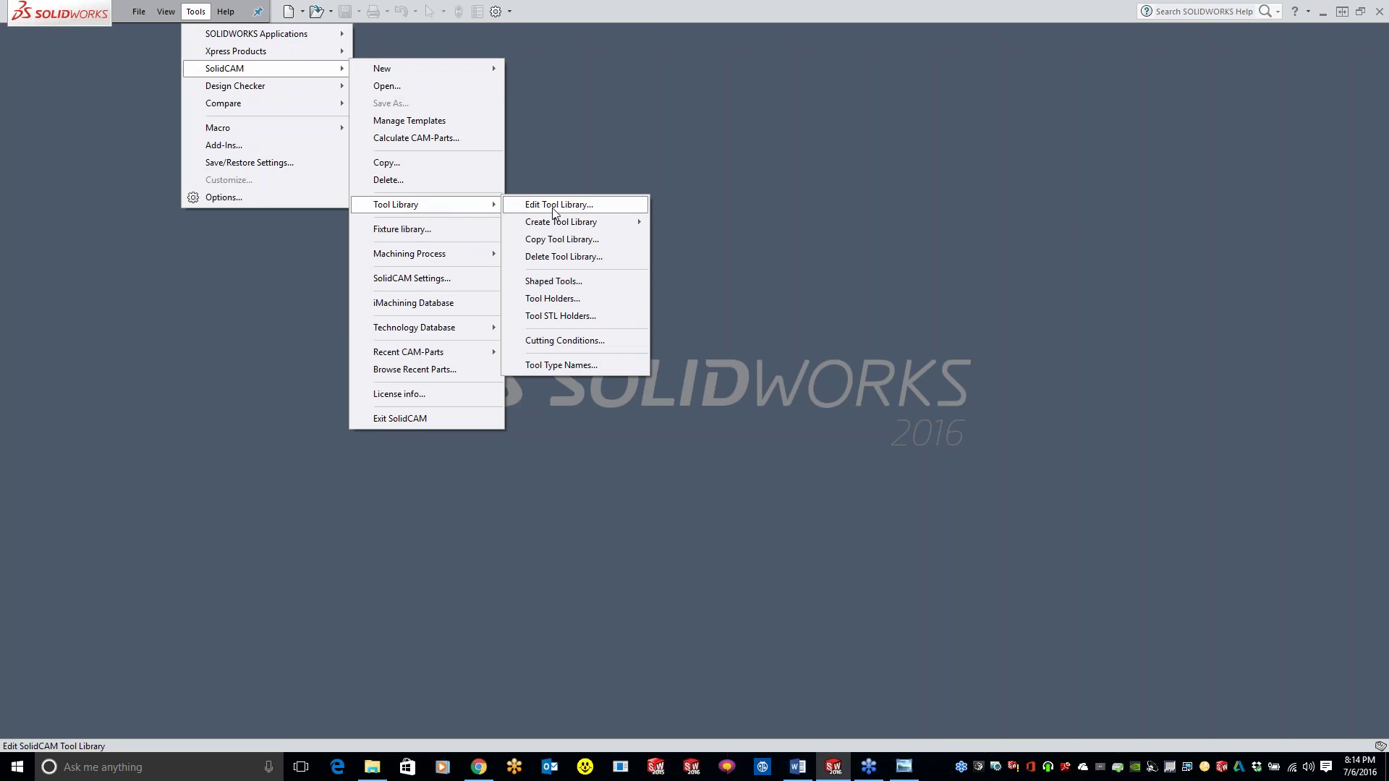
{"action": "left_click", "coordinate": [557, 206]}
{"action": "left_click", "coordinate": [660, 421]}
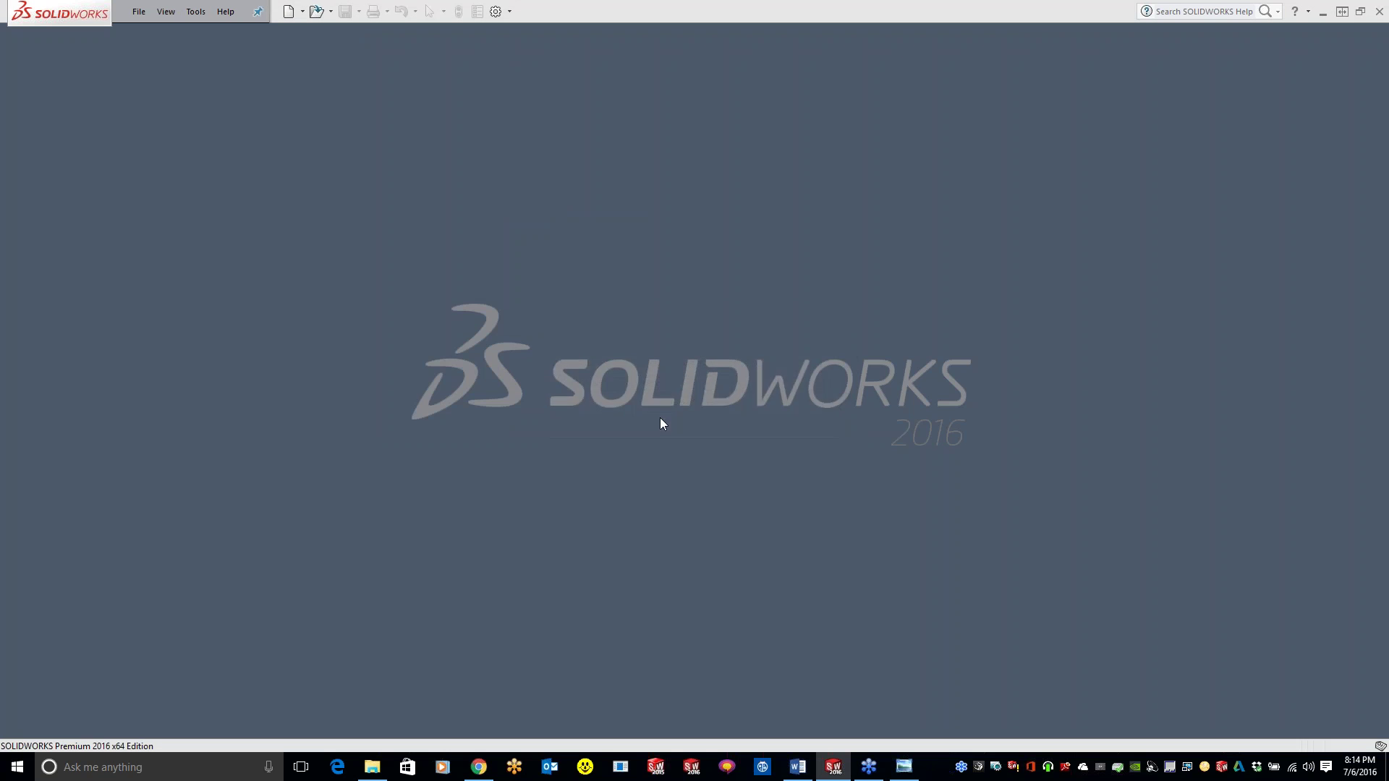
- Add a Thread Taper tool to the library and view the B.S.P.T threading table without picking a thread
{"action": "left_click", "coordinate": [312, 600]}
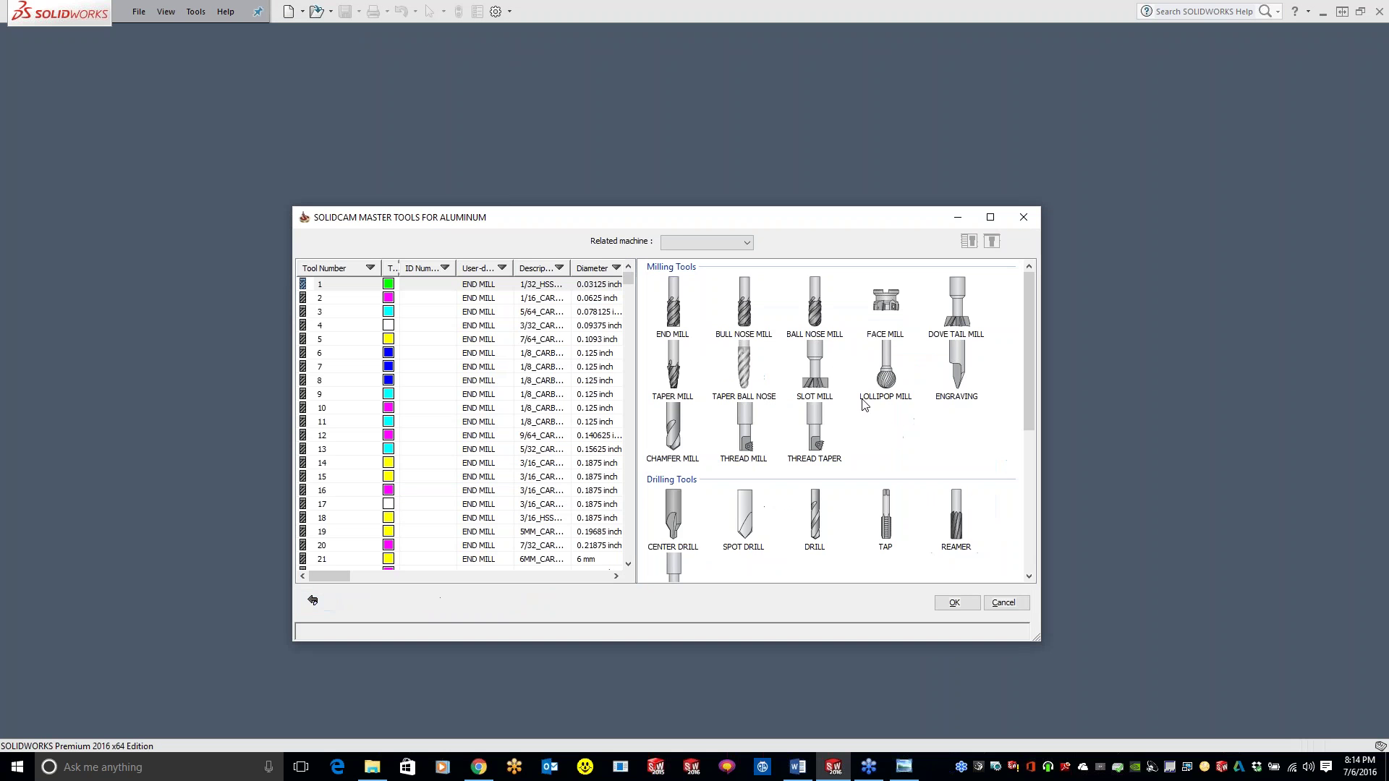
{"action": "left_click", "coordinate": [816, 441]}
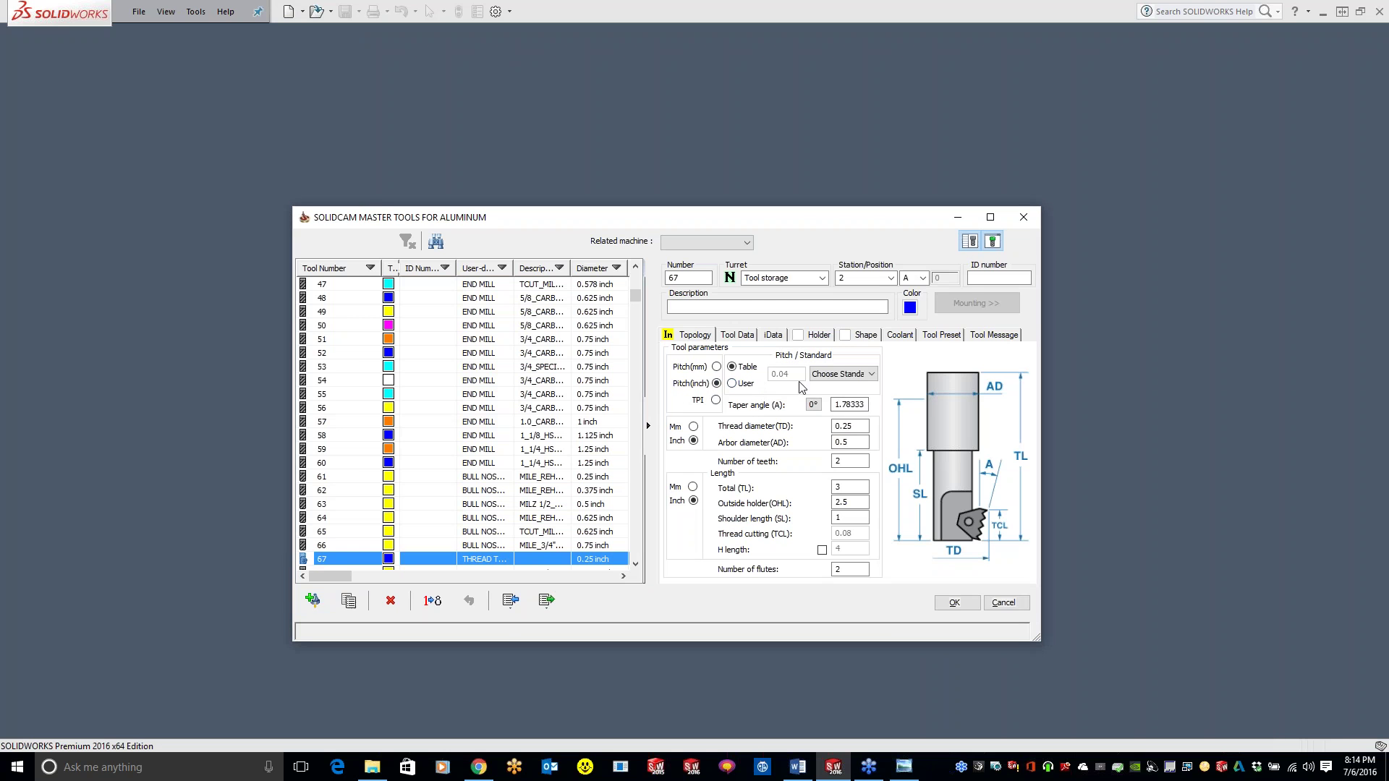
{"action": "left_click", "coordinate": [850, 374]}
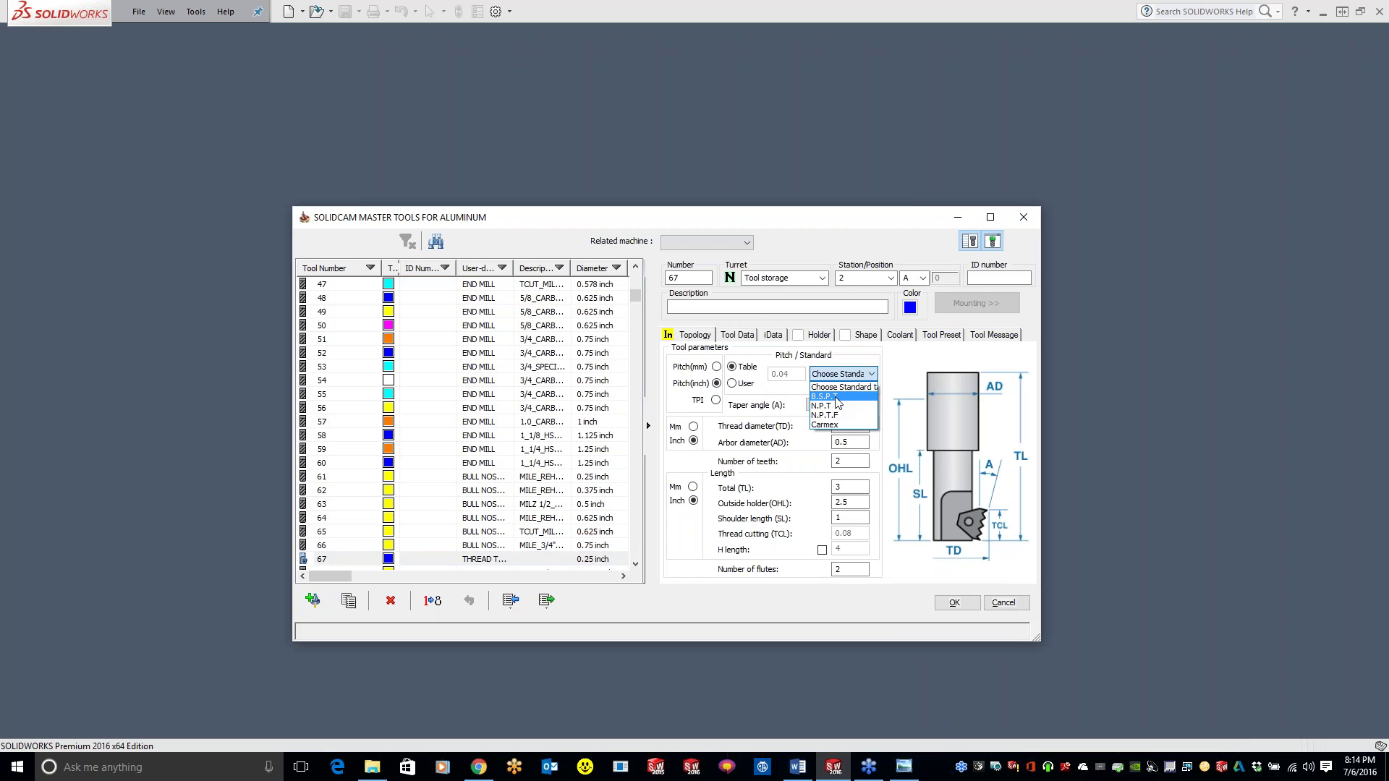
{"action": "left_click", "coordinate": [836, 398]}
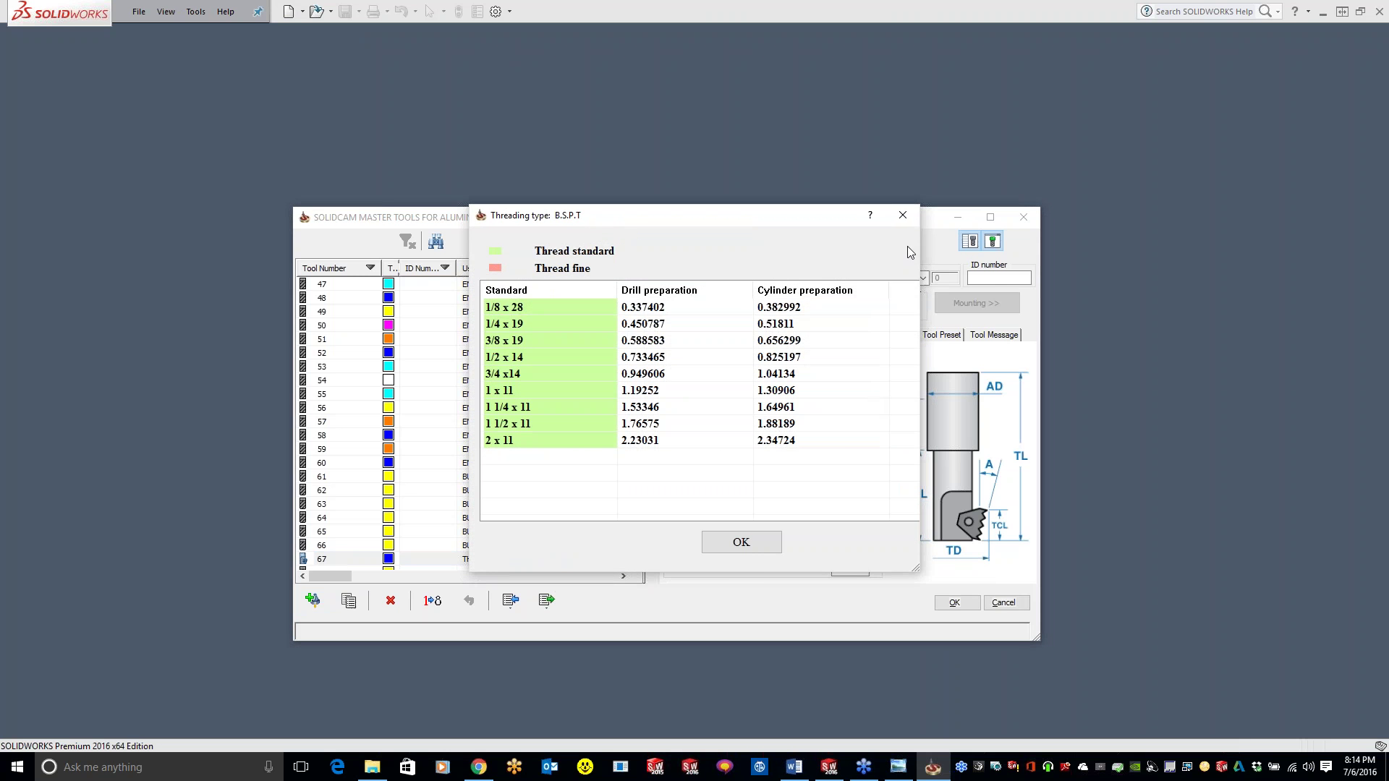
{"action": "left_click", "coordinate": [902, 216]}
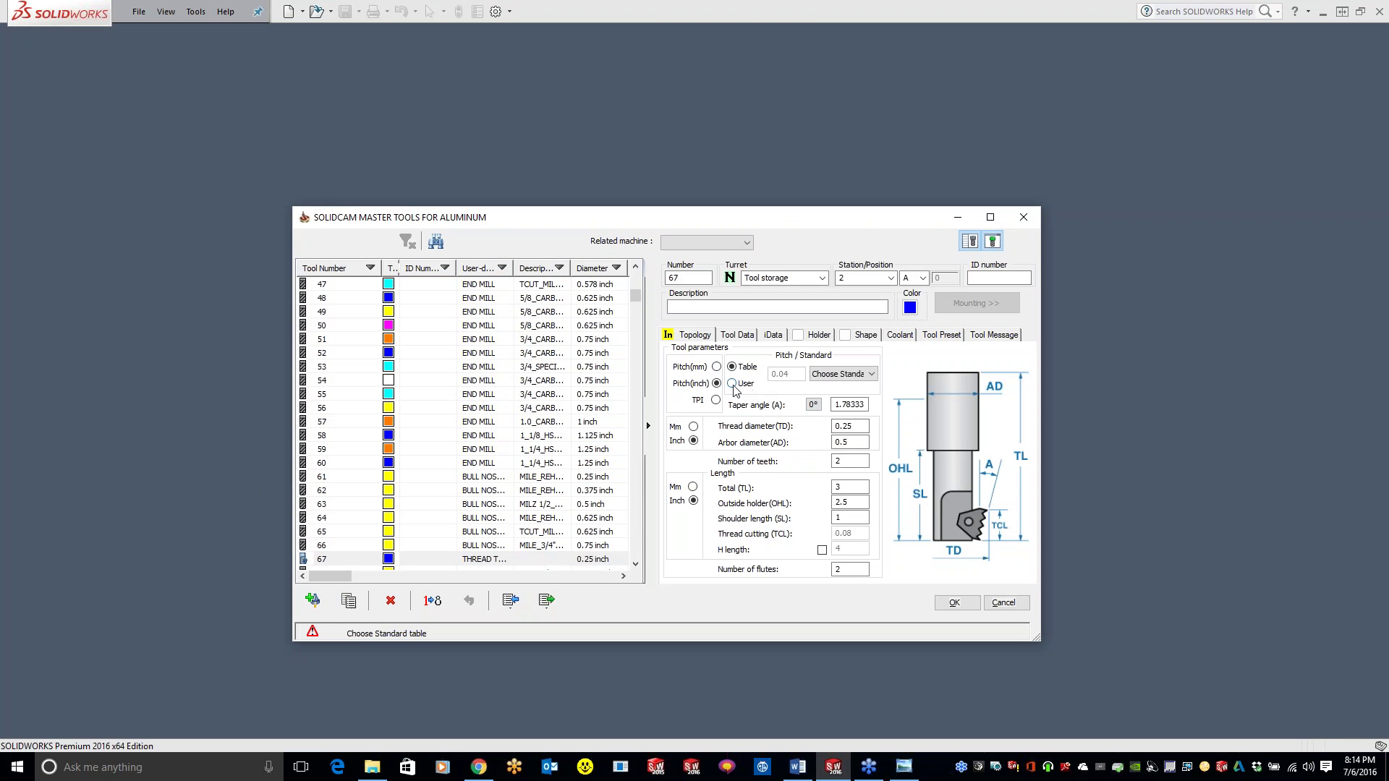
- Switch the thread taper tool to a user-defined pitch with the N.P.S.L standard, and close the tool table without saving
{"action": "left_click", "coordinate": [845, 376]}
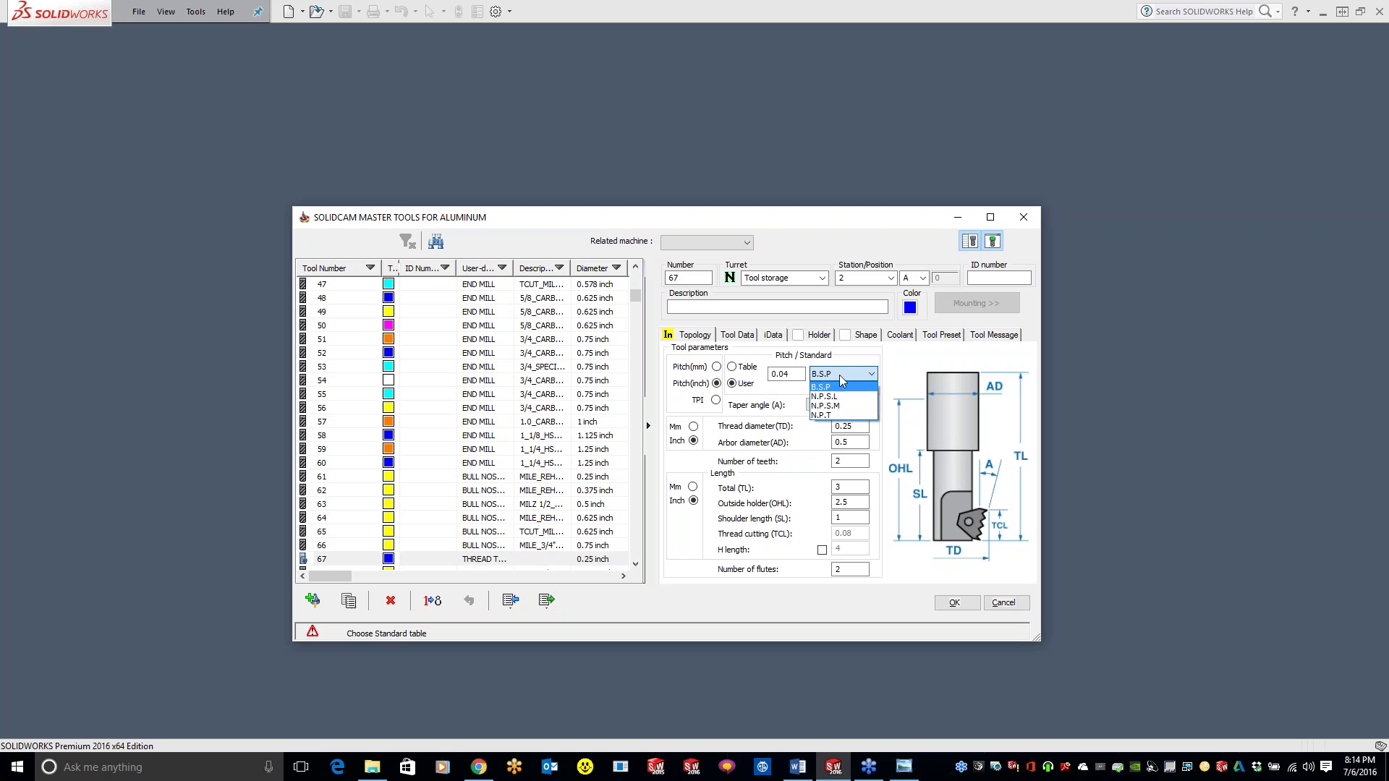
{"action": "left_click", "coordinate": [824, 397]}
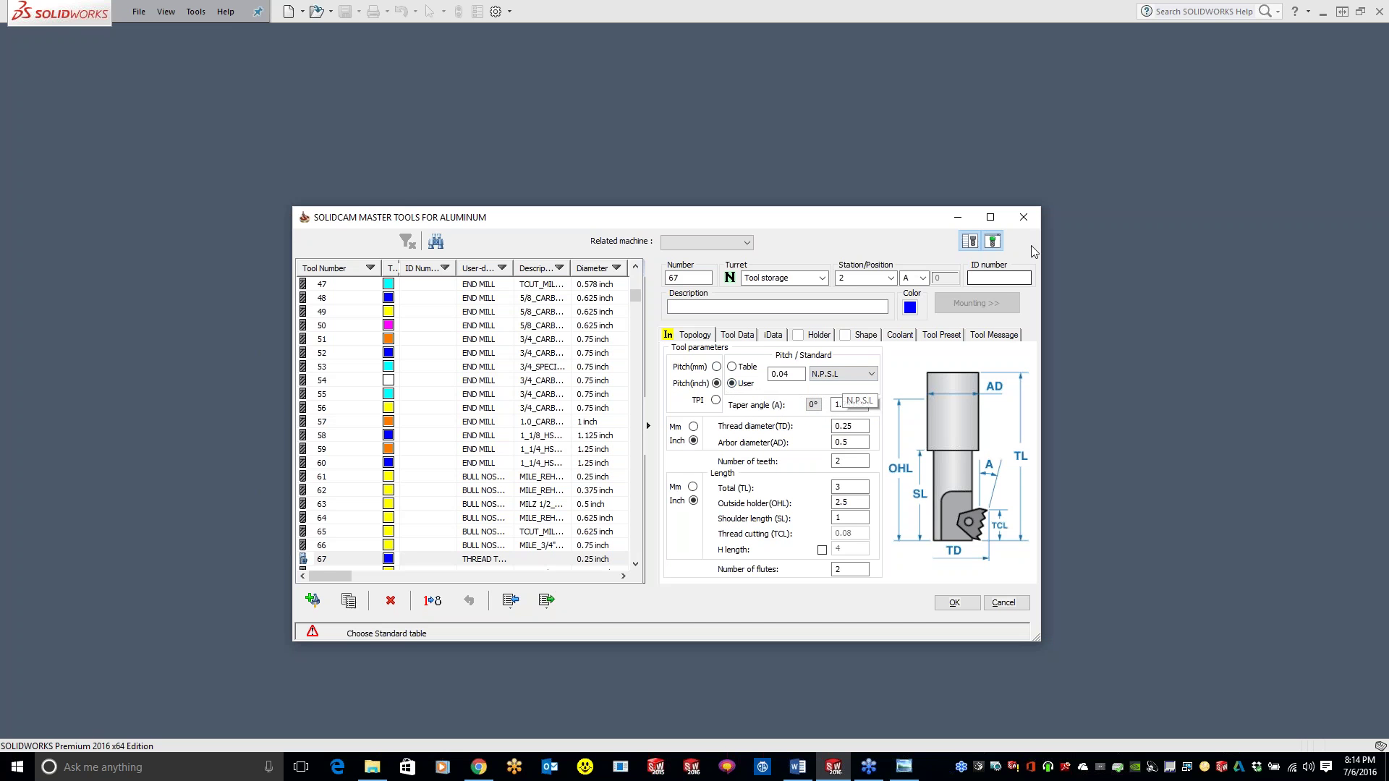
{"action": "left_click", "coordinate": [1023, 217]}
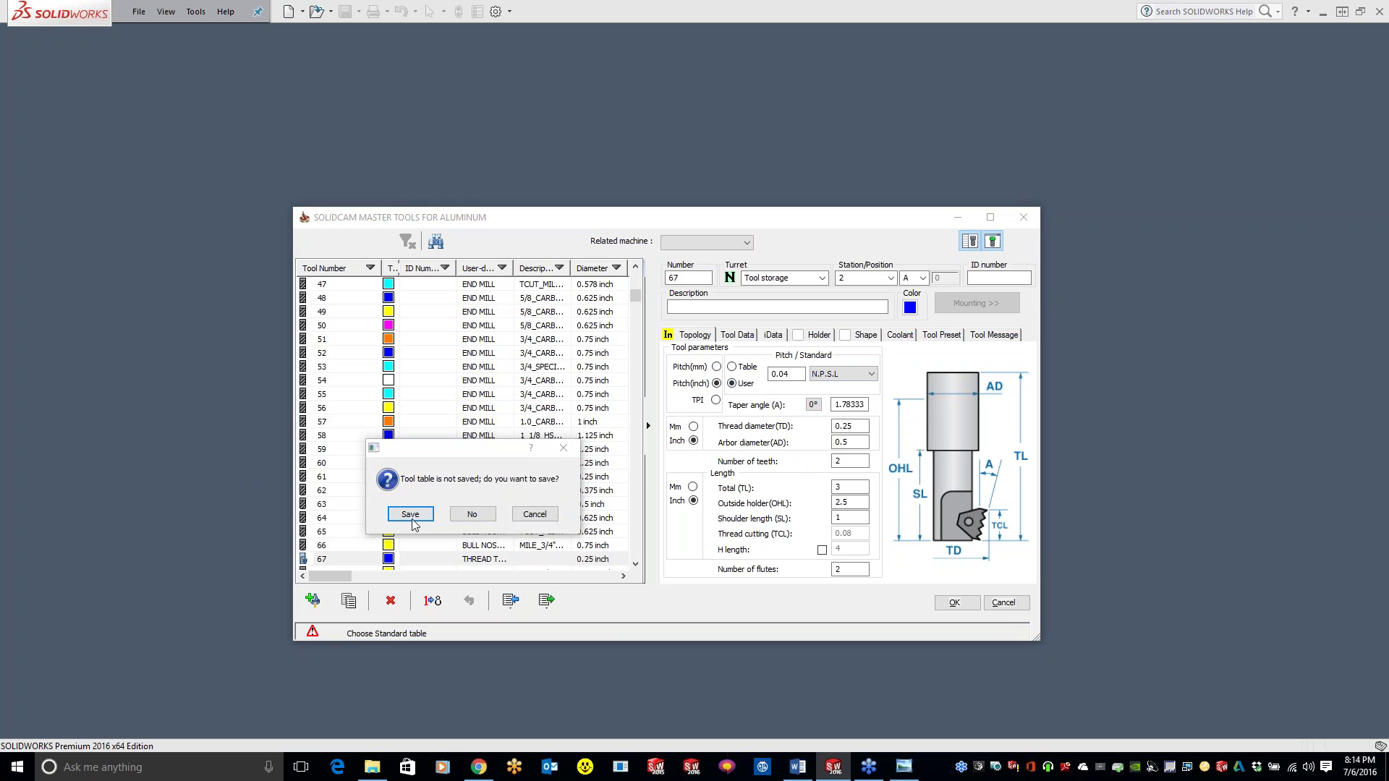
{"action": "left_click", "coordinate": [471, 513]}
- Reopen the SolidCAM Settings at the user directories
{"action": "left_click", "coordinate": [195, 12]}
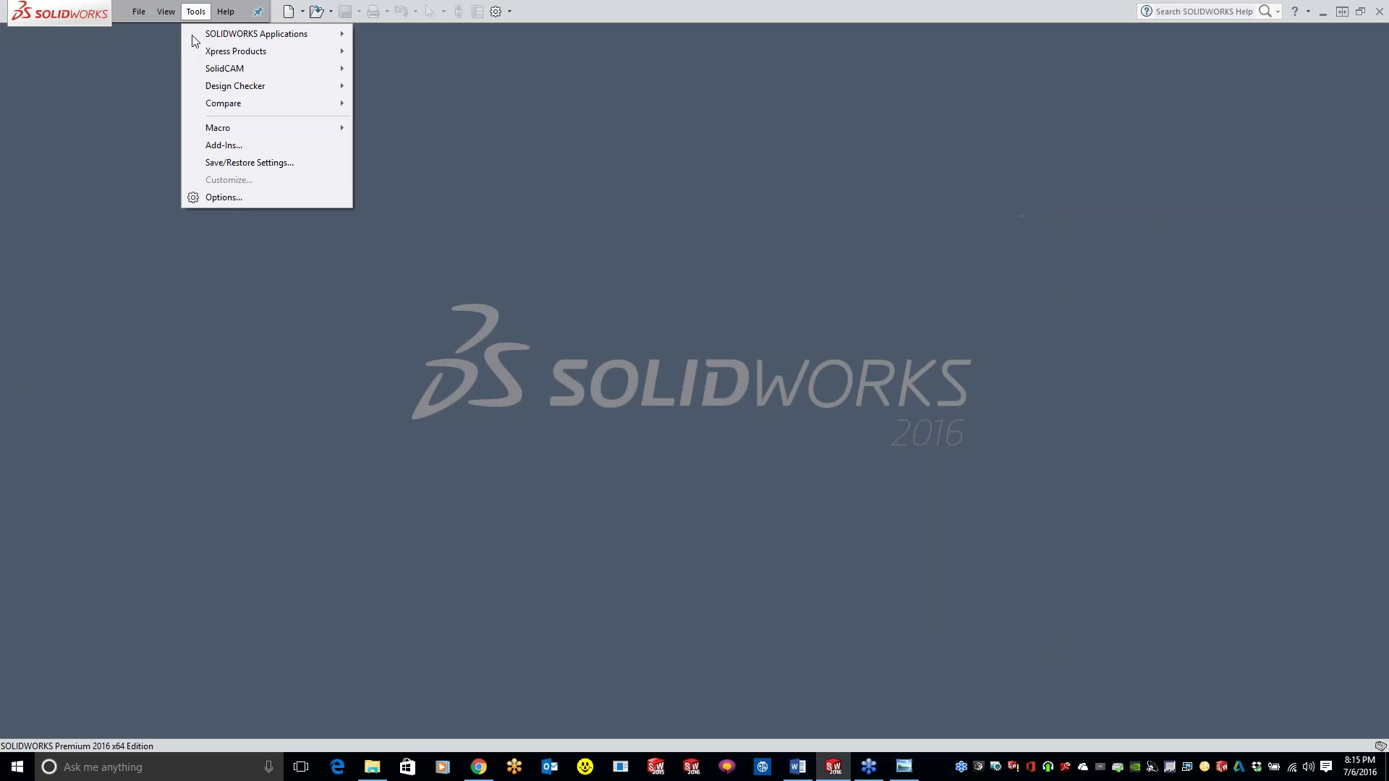
{"action": "mouse_move", "coordinate": [218, 69]}
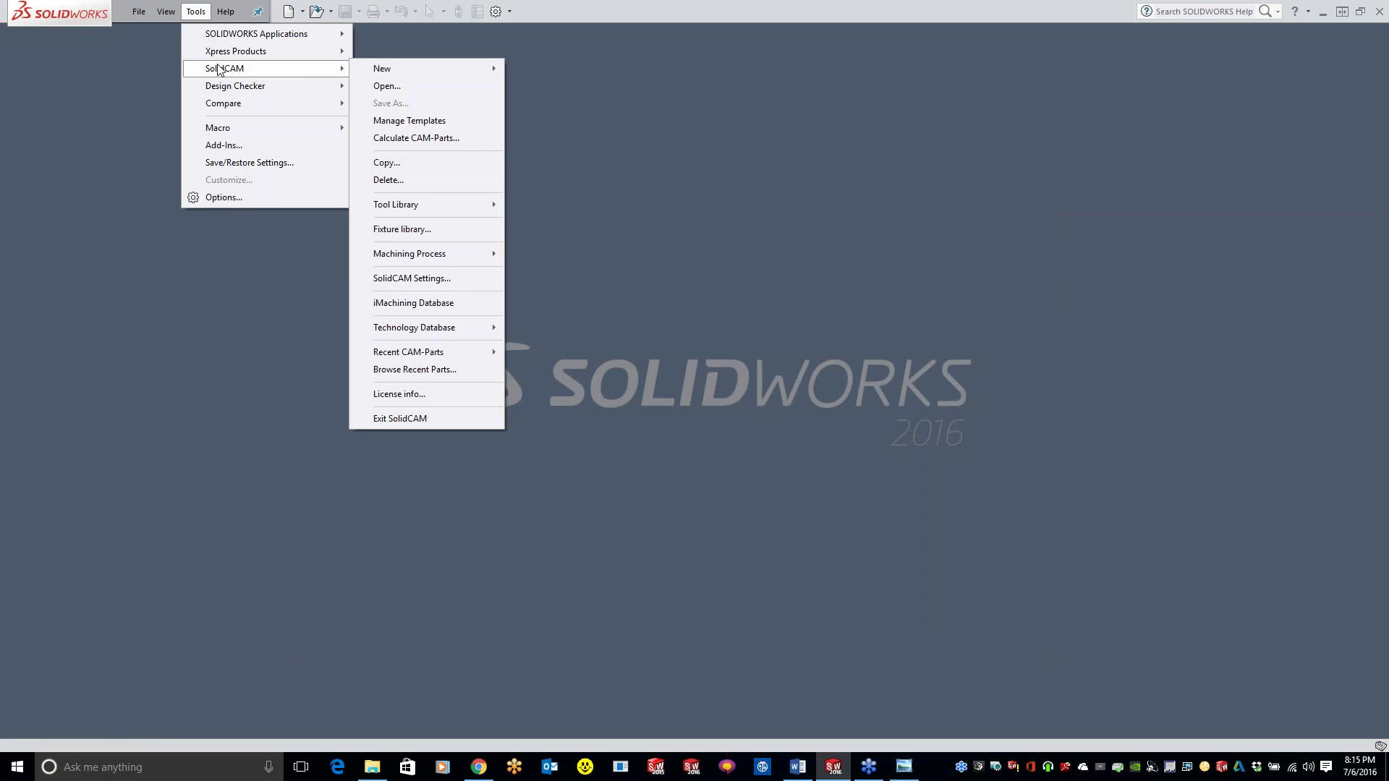
{"action": "left_click", "coordinate": [429, 280]}
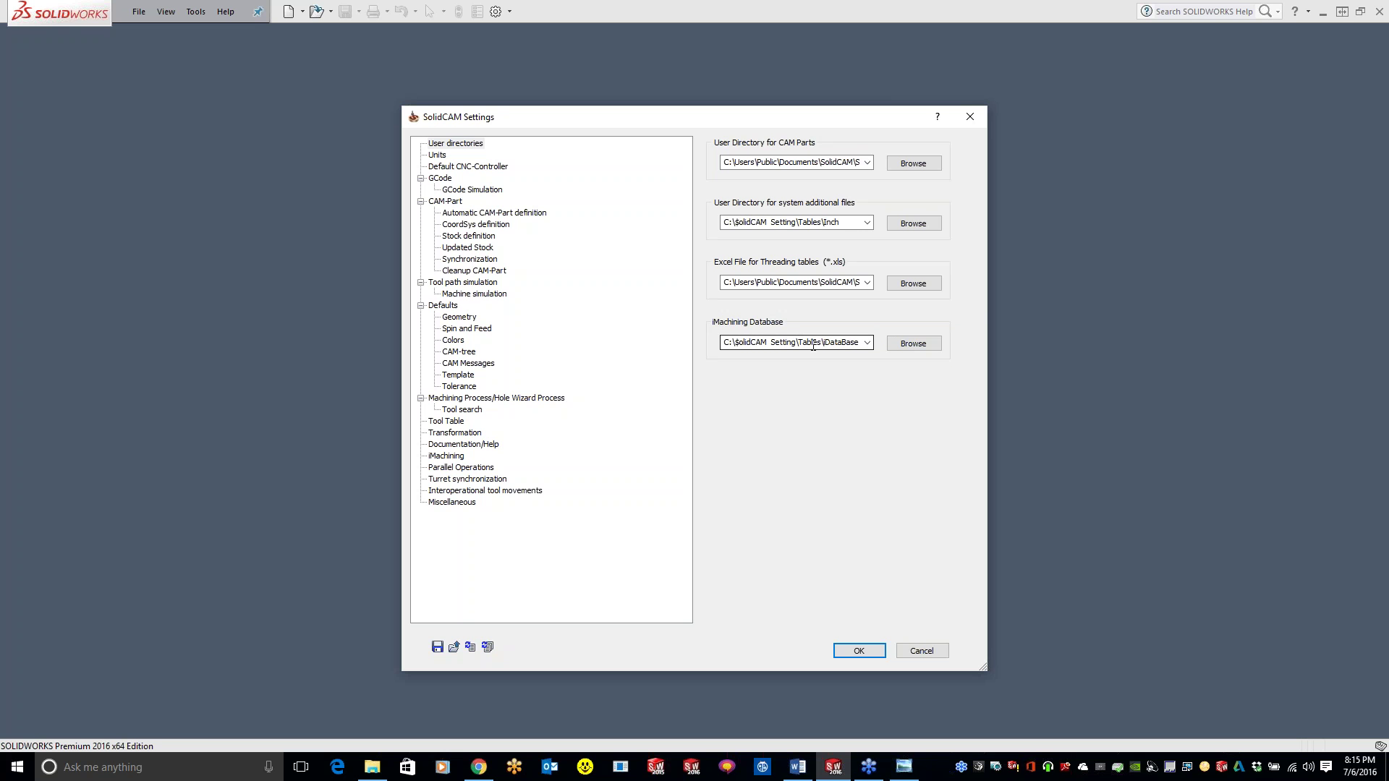
- Switch to File Explorer, go up to the Public Documents SolidCAM folder, and show the file actions available for the SolidCAM2015 folder
{"action": "left_click", "coordinate": [372, 767]}
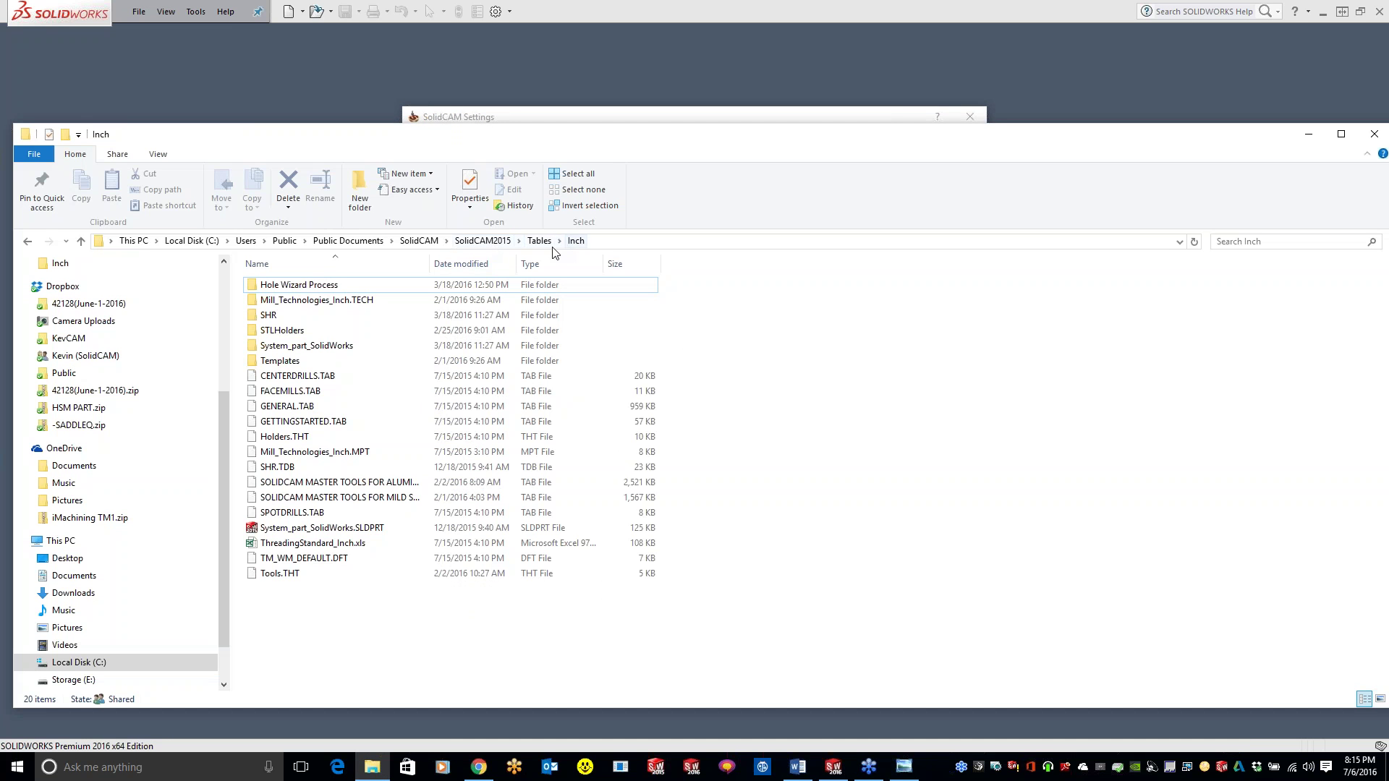
{"action": "left_click", "coordinate": [487, 243]}
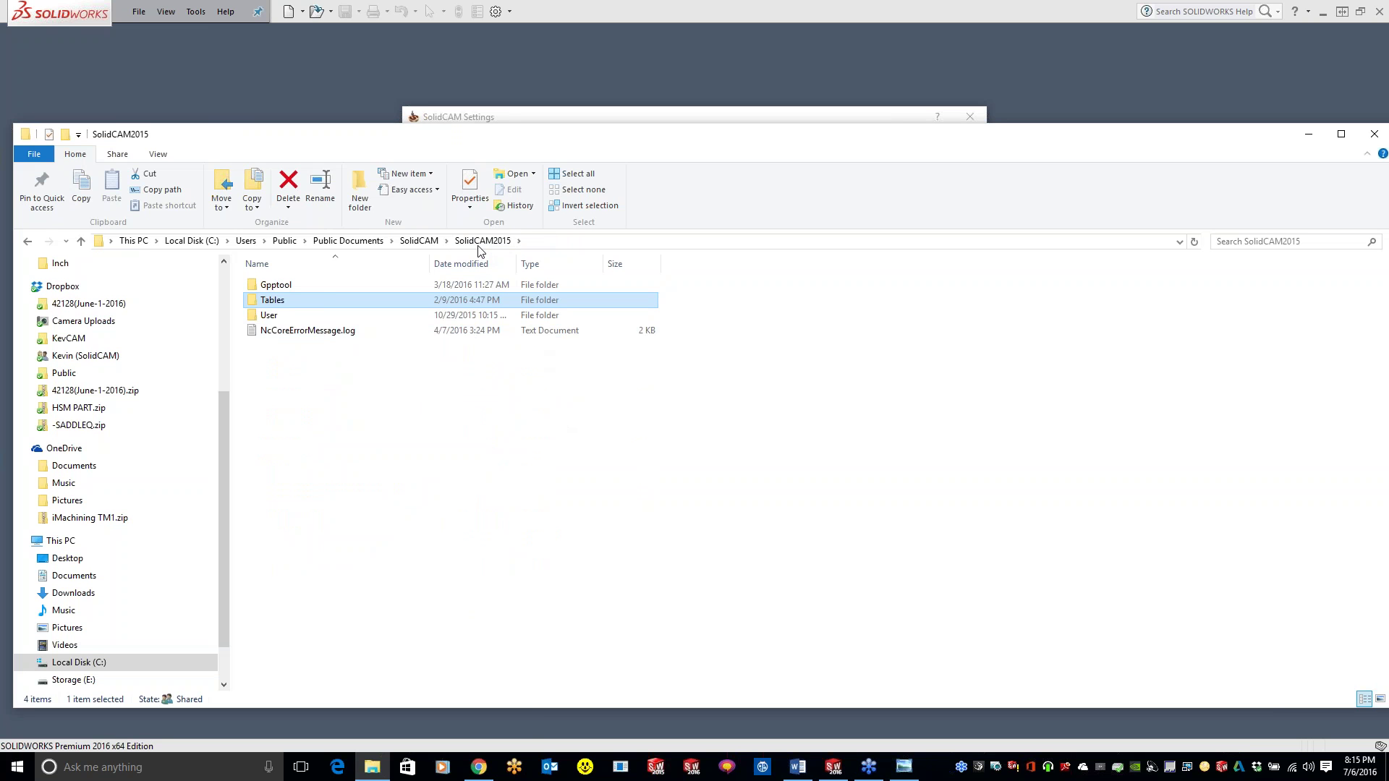
{"action": "left_click", "coordinate": [420, 241]}
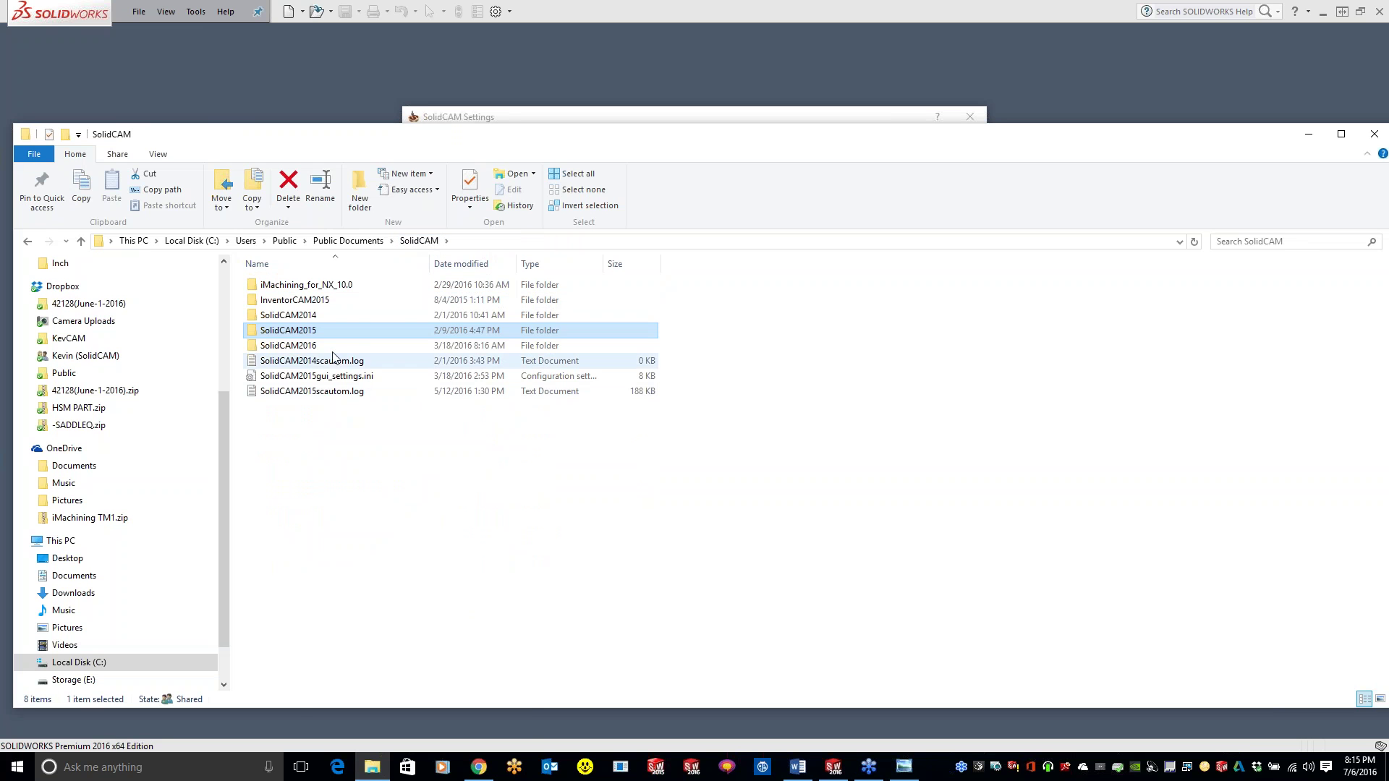
{"action": "right_click", "coordinate": [310, 335]}
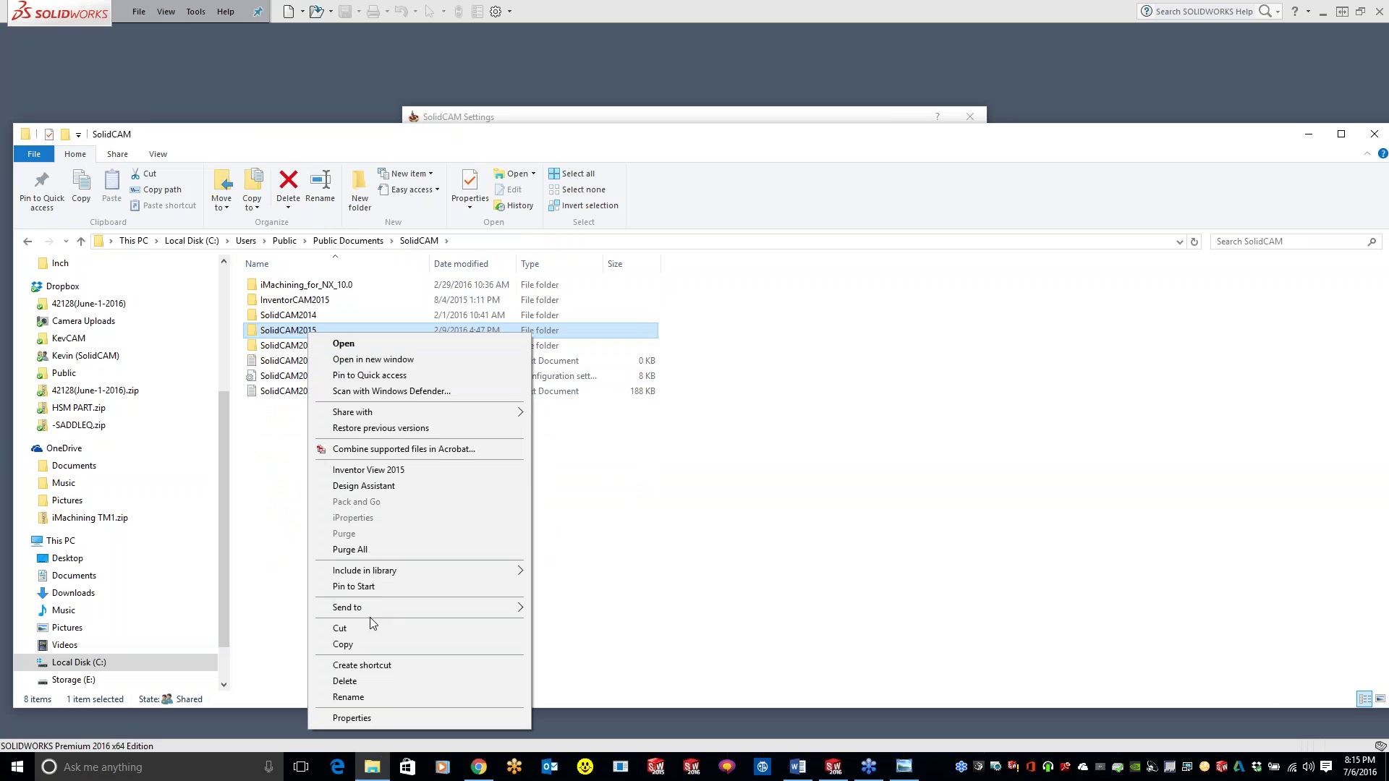
{"action": "left_click", "coordinate": [1079, 432]}
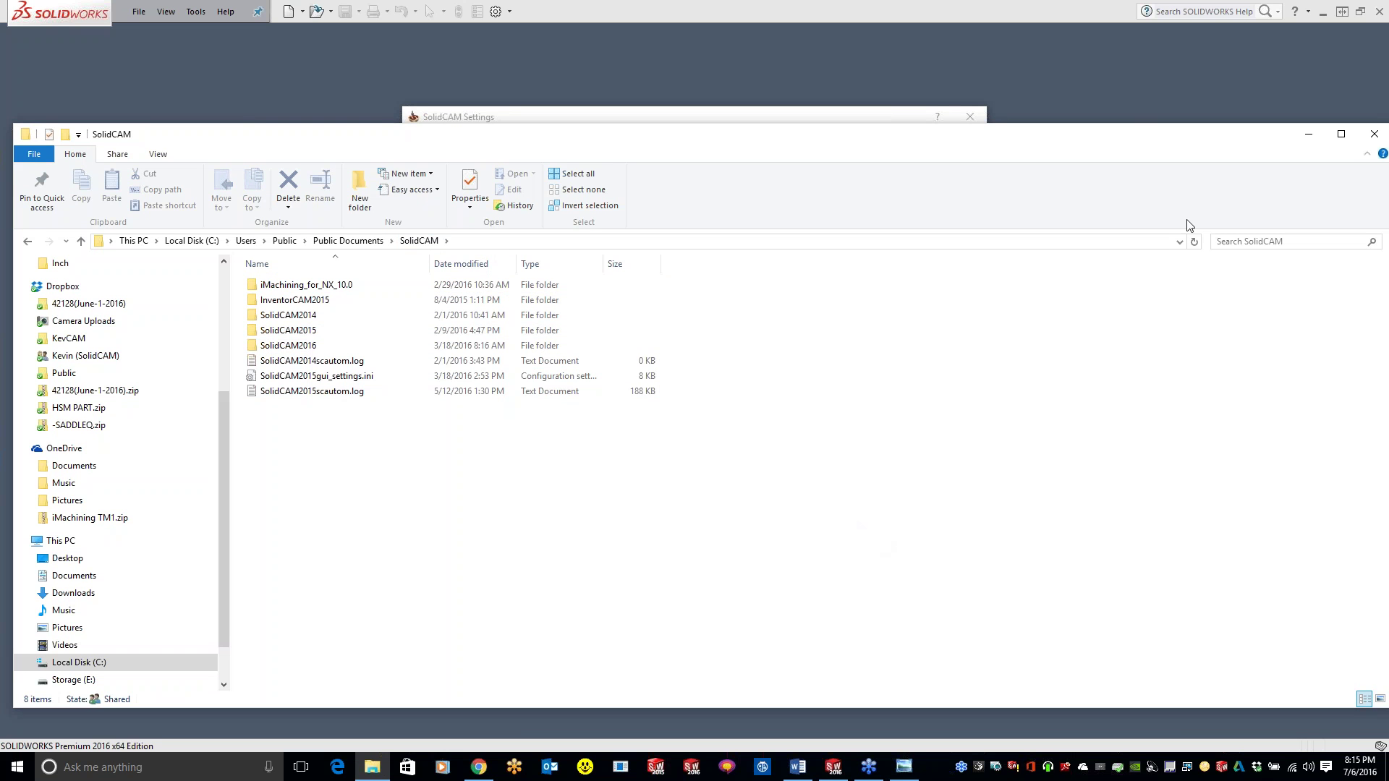
- Switch back to the SolidCAM Settings and review the Units page, including the external fillet maximum radius for the last cut
{"action": "left_click", "coordinate": [1308, 134]}
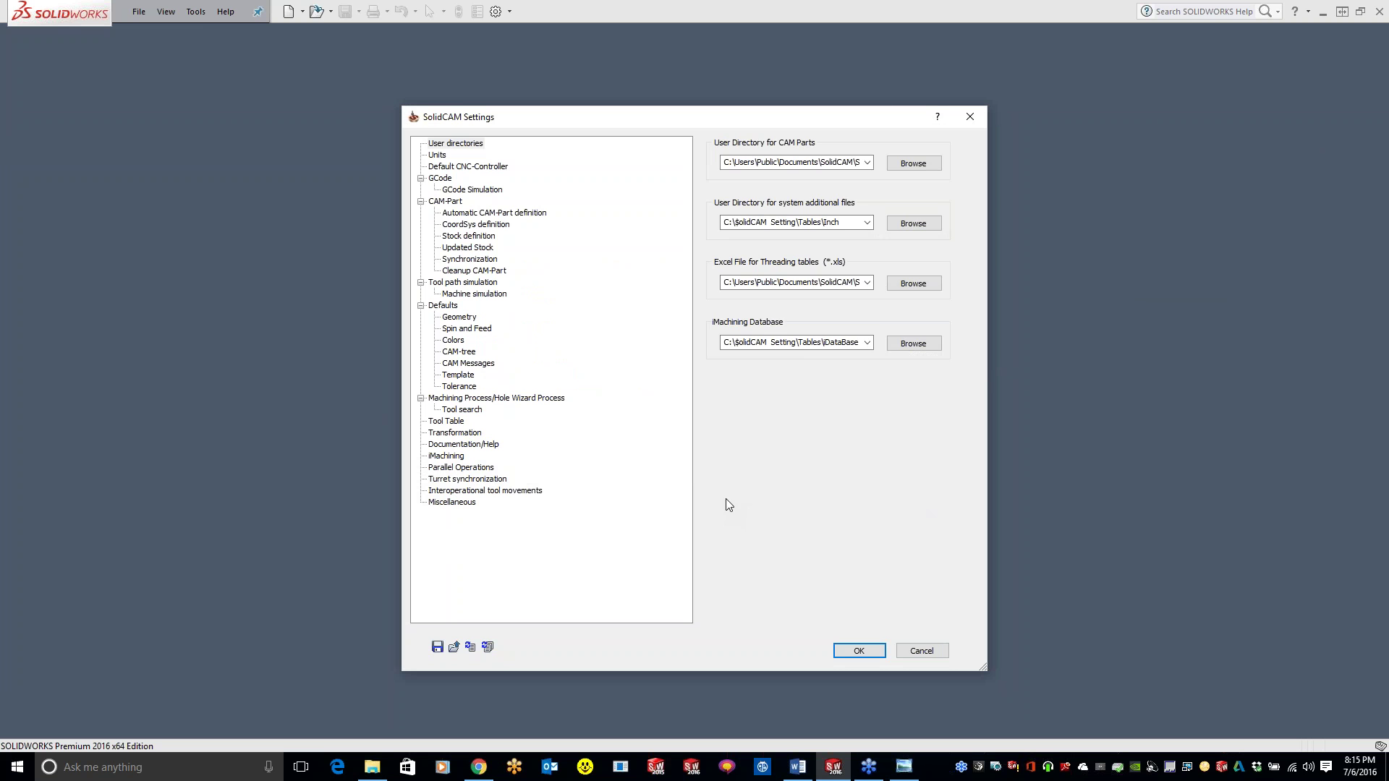
{"action": "left_click", "coordinate": [438, 155]}
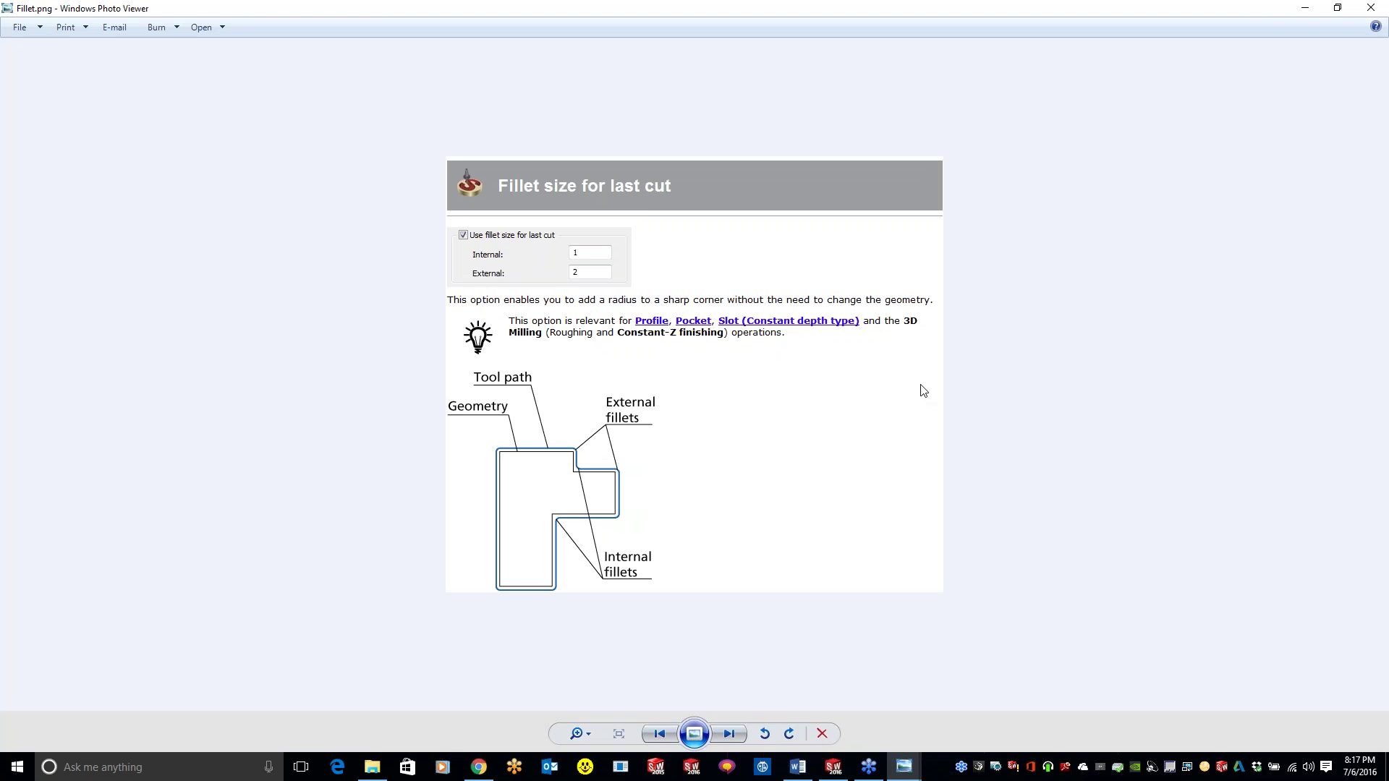
{"action": "left_click", "coordinate": [1302, 9]}
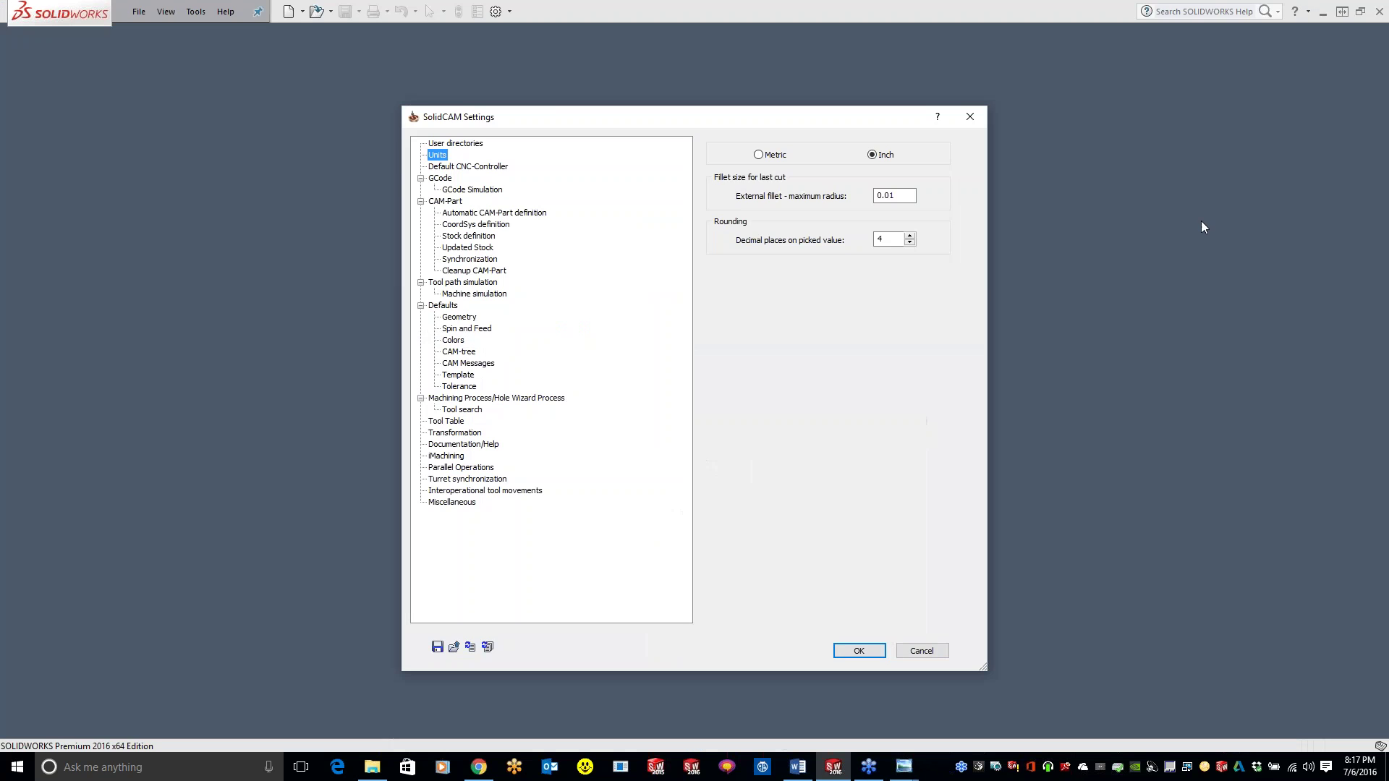
{"action": "left_click", "coordinate": [893, 197]}
- Show the Default CNC-Controller settings with the post-processor directory, and browse the post-processor files in SolidCAM2015's Gpptool folder in File Explorer
{"action": "left_click", "coordinate": [497, 168]}
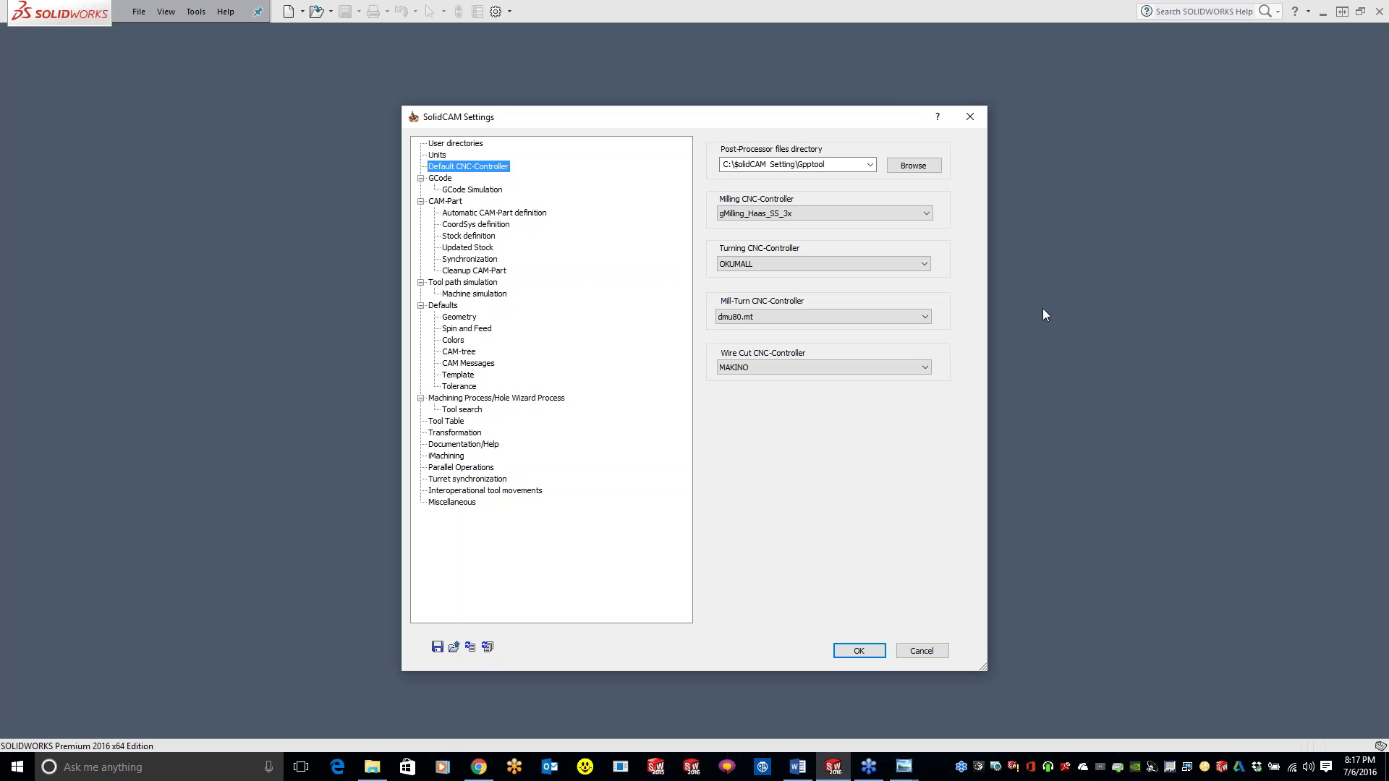
{"action": "left_click", "coordinate": [828, 163]}
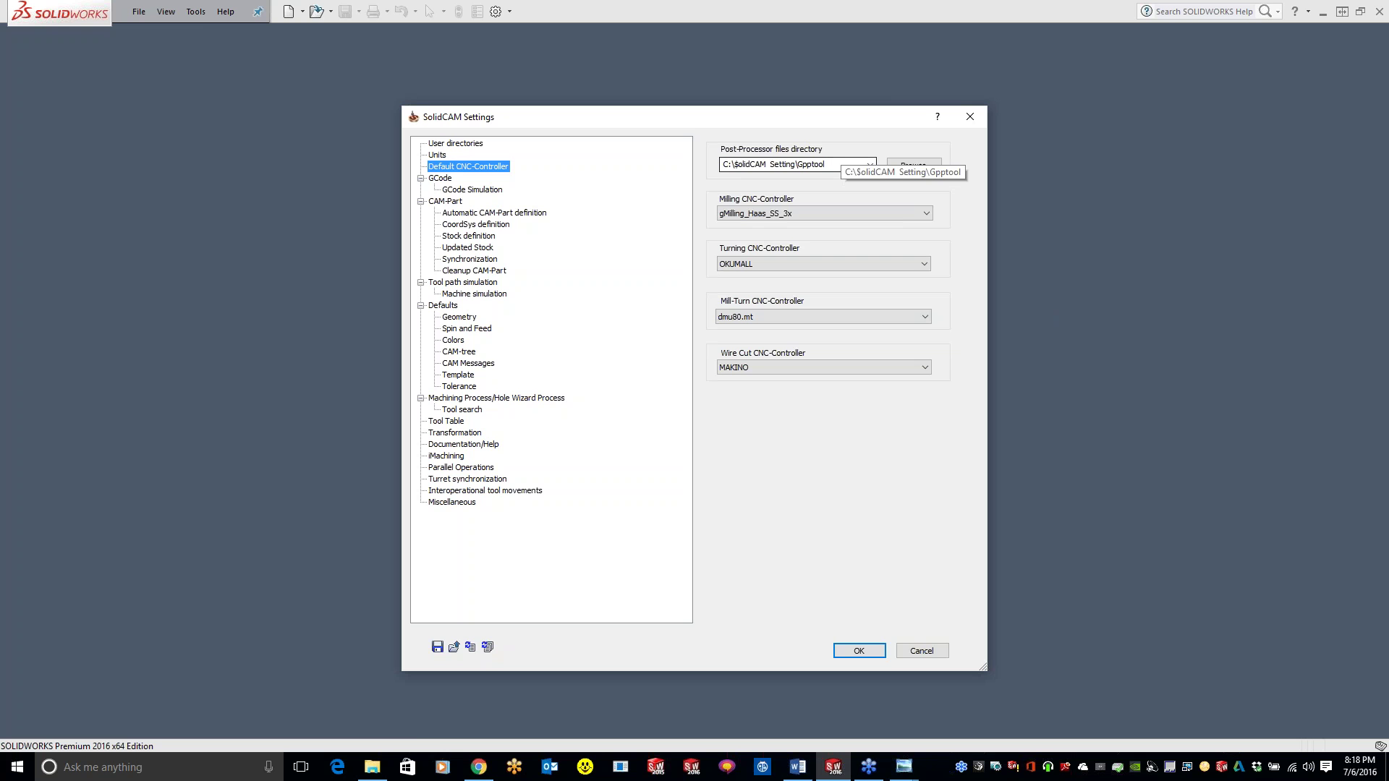
{"action": "left_click", "coordinate": [372, 767]}
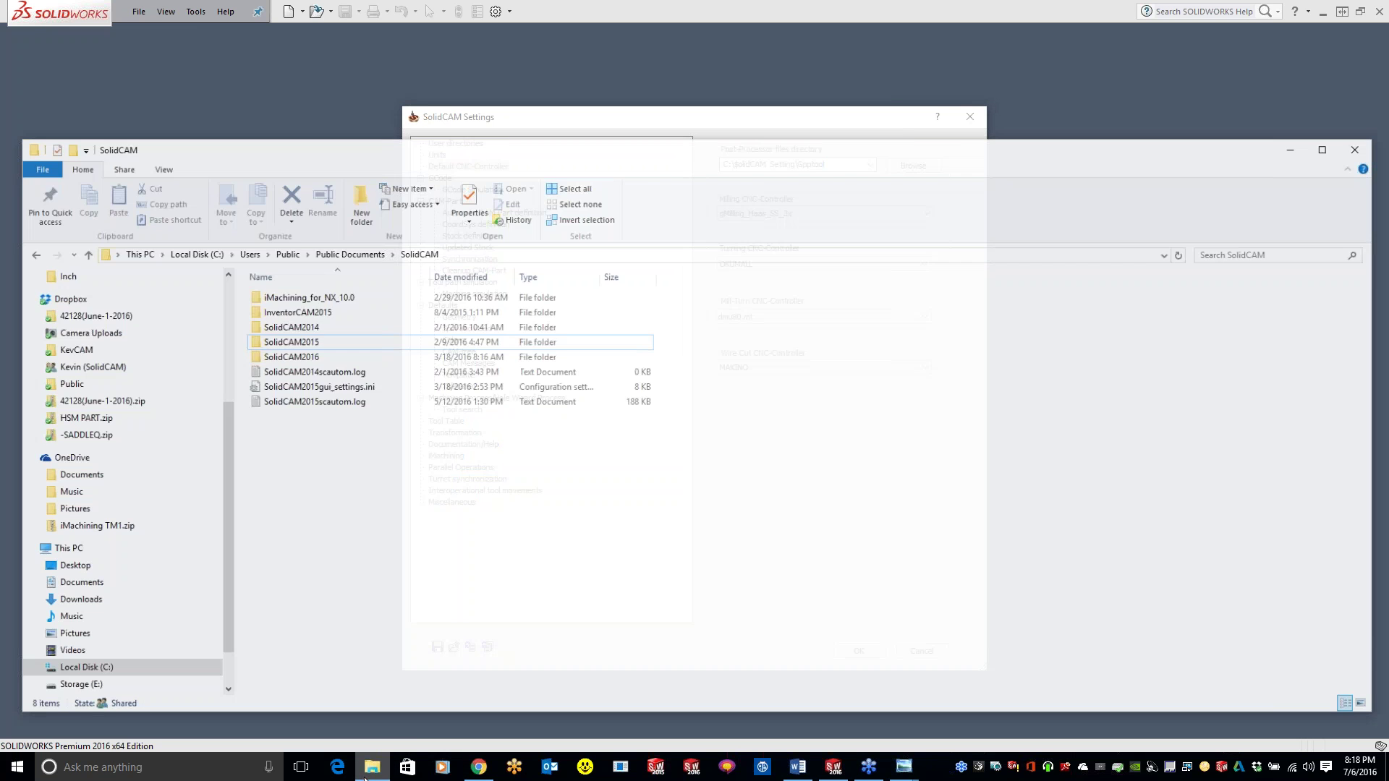
{"action": "double_click", "coordinate": [297, 330]}
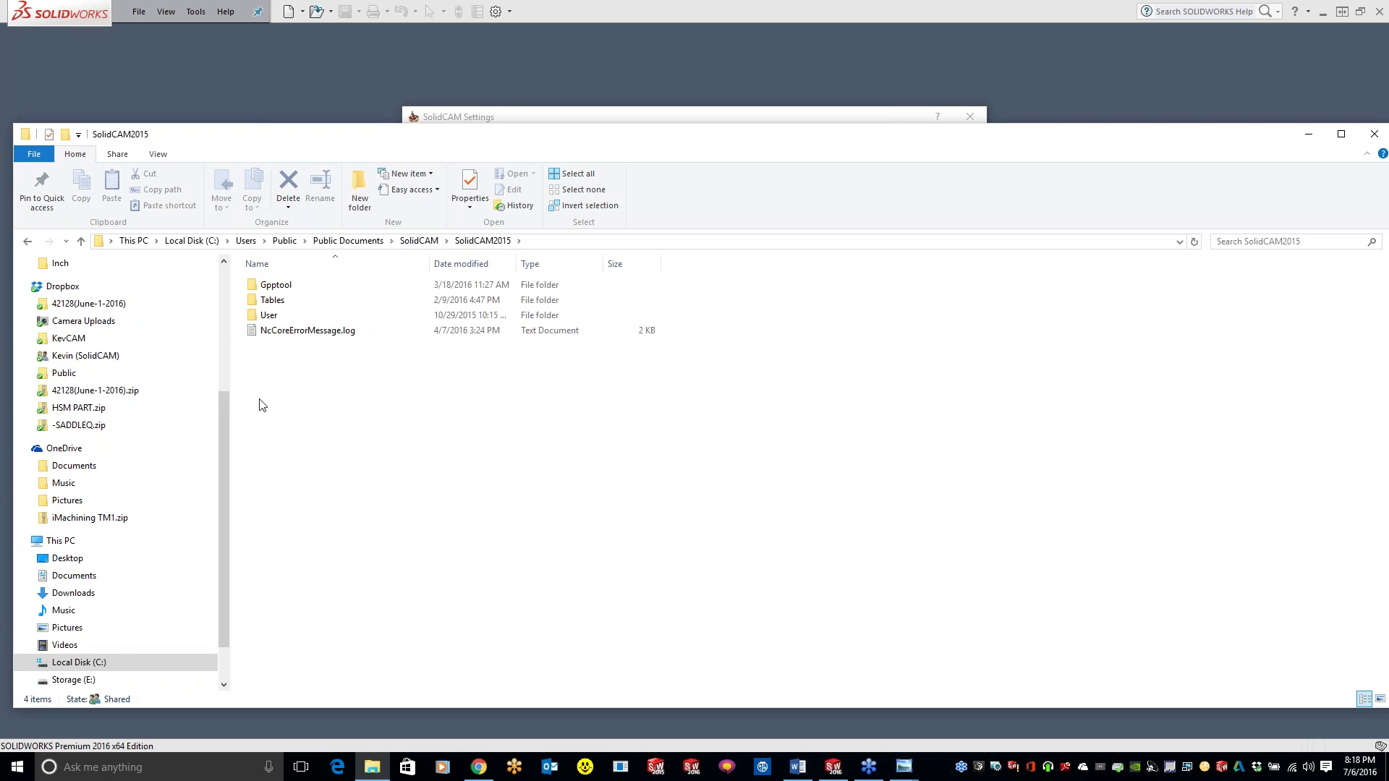
{"action": "double_click", "coordinate": [268, 291]}
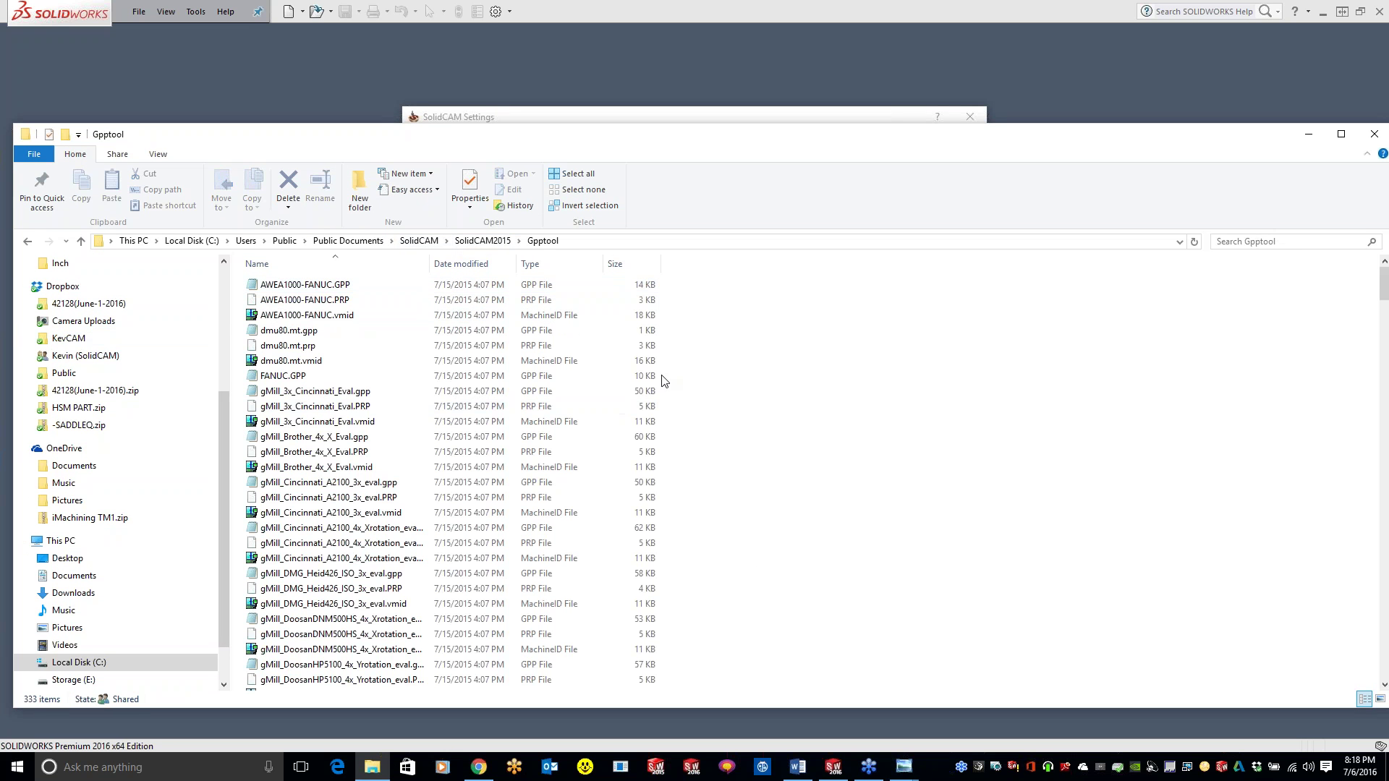
{"action": "scroll", "coordinate": [807, 434], "scroll_direction": "down", "scroll_amount": 3}
{"action": "scroll", "coordinate": [806, 434], "scroll_direction": "down", "scroll_amount": 12}
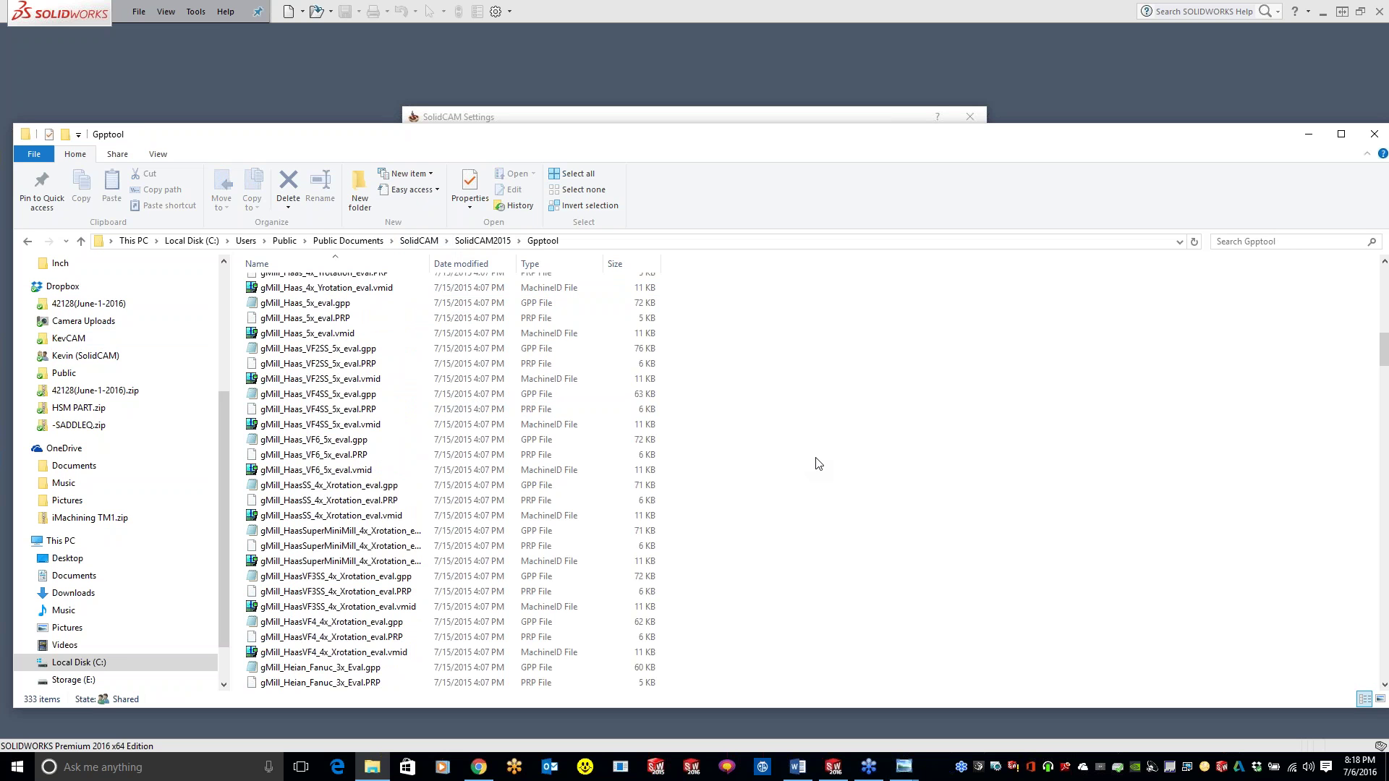
{"action": "scroll", "coordinate": [785, 438], "scroll_direction": "up", "scroll_amount": 12}
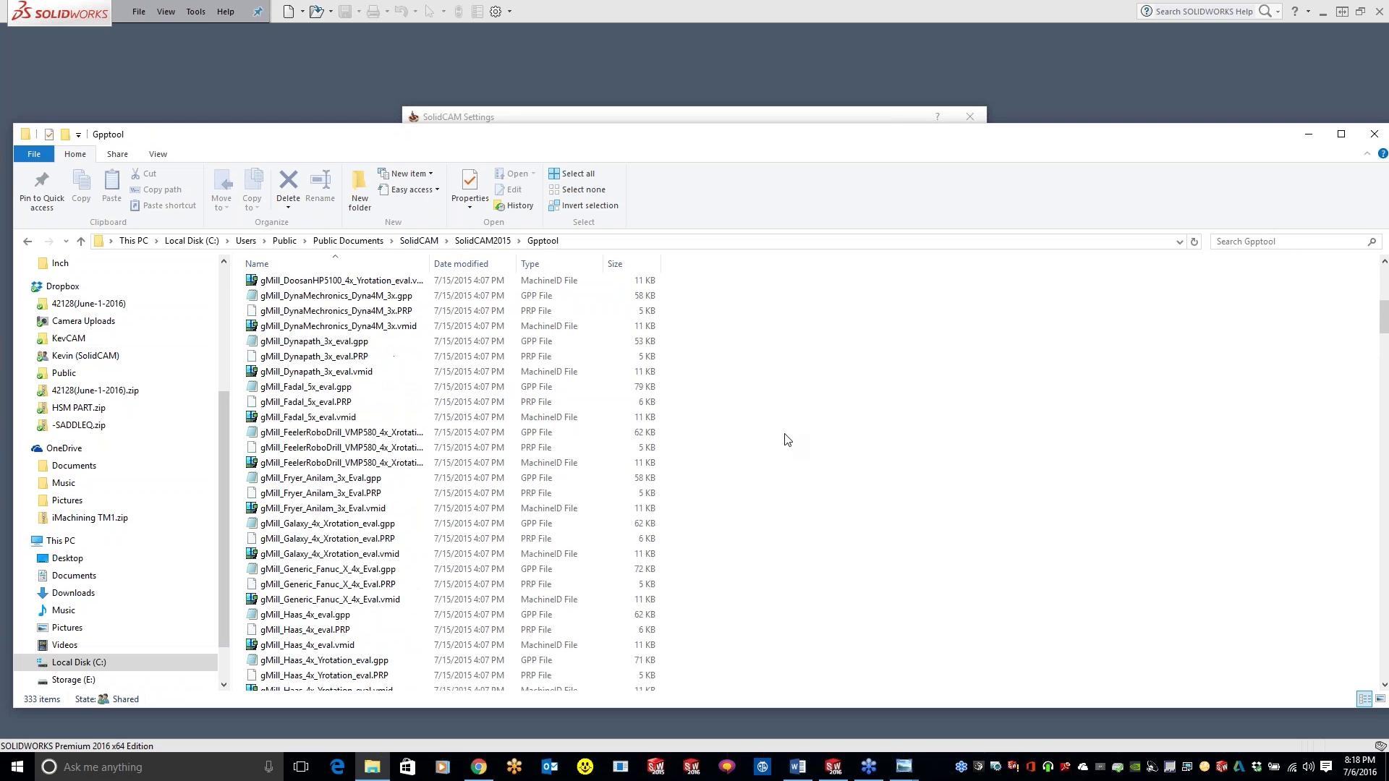
{"action": "scroll", "coordinate": [781, 438], "scroll_direction": "up", "scroll_amount": 6}
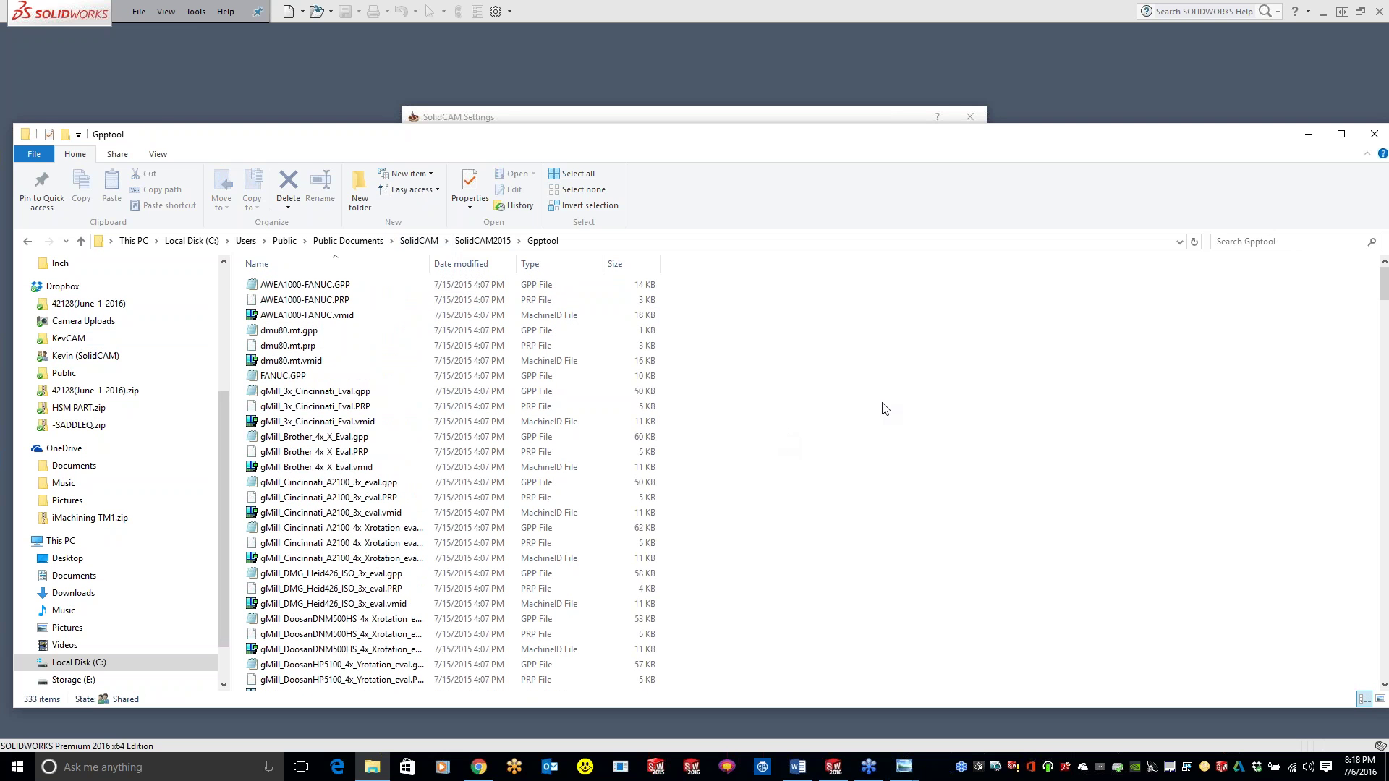
- Create a folder named "unused post" inside the Gpptool folder
{"action": "right_click", "coordinate": [801, 362]}
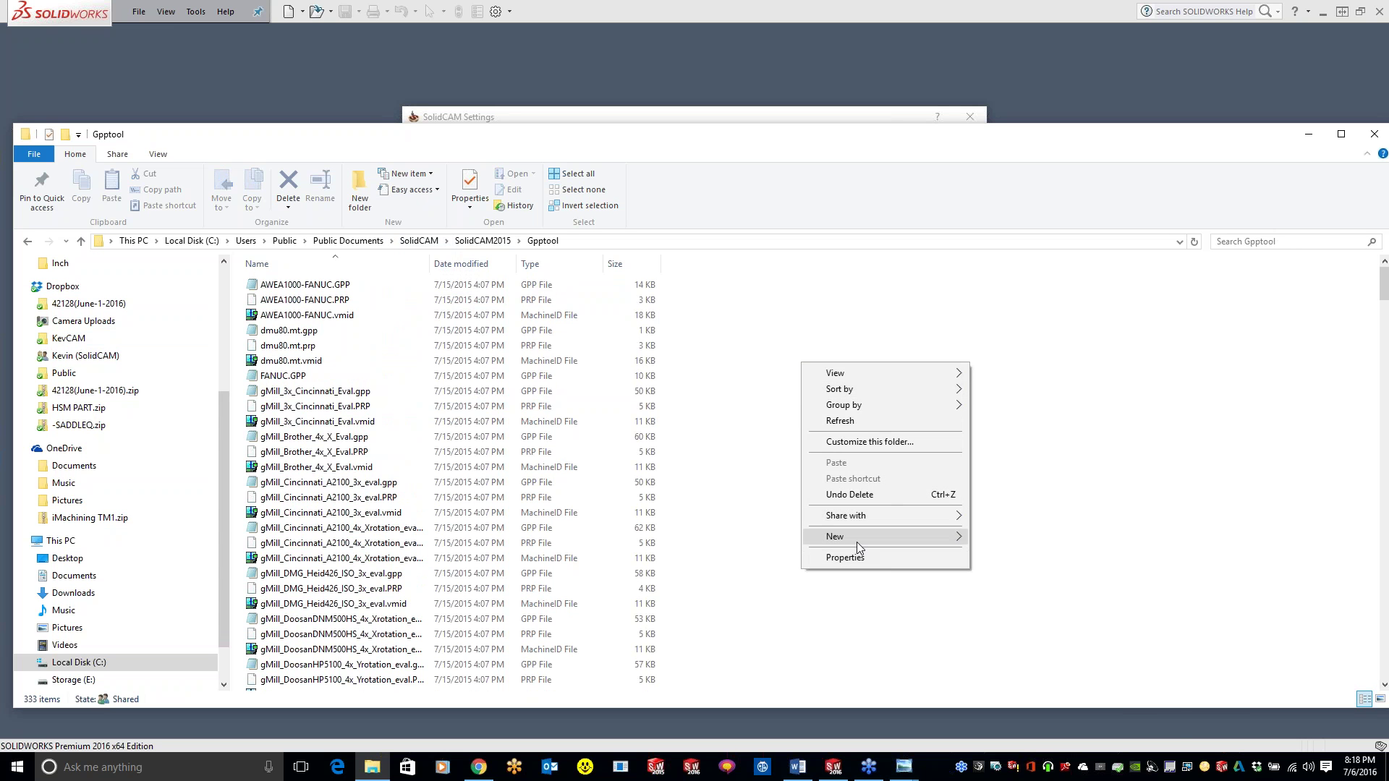
{"action": "mouse_move", "coordinate": [933, 535]}
{"action": "left_click", "coordinate": [1043, 536]}
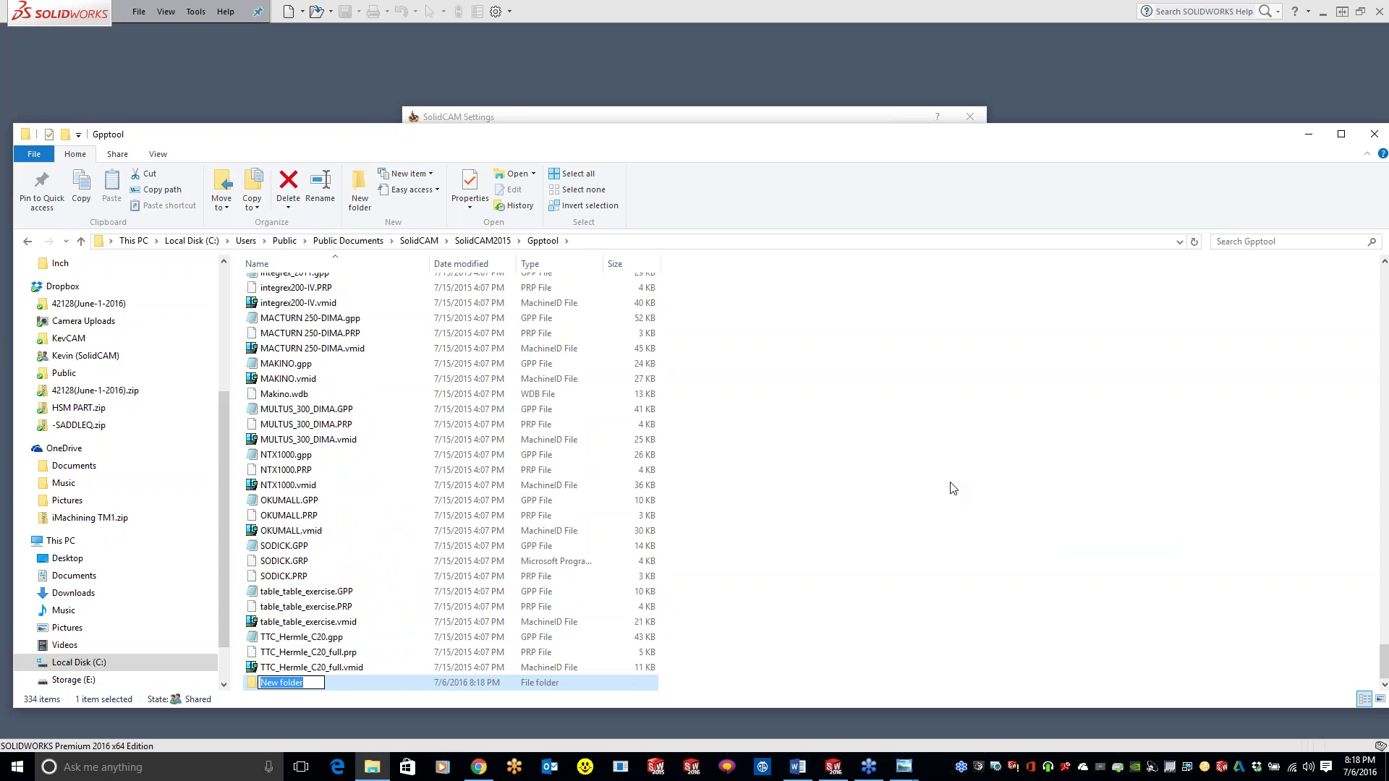
{"action": "type", "text": "unused post"}
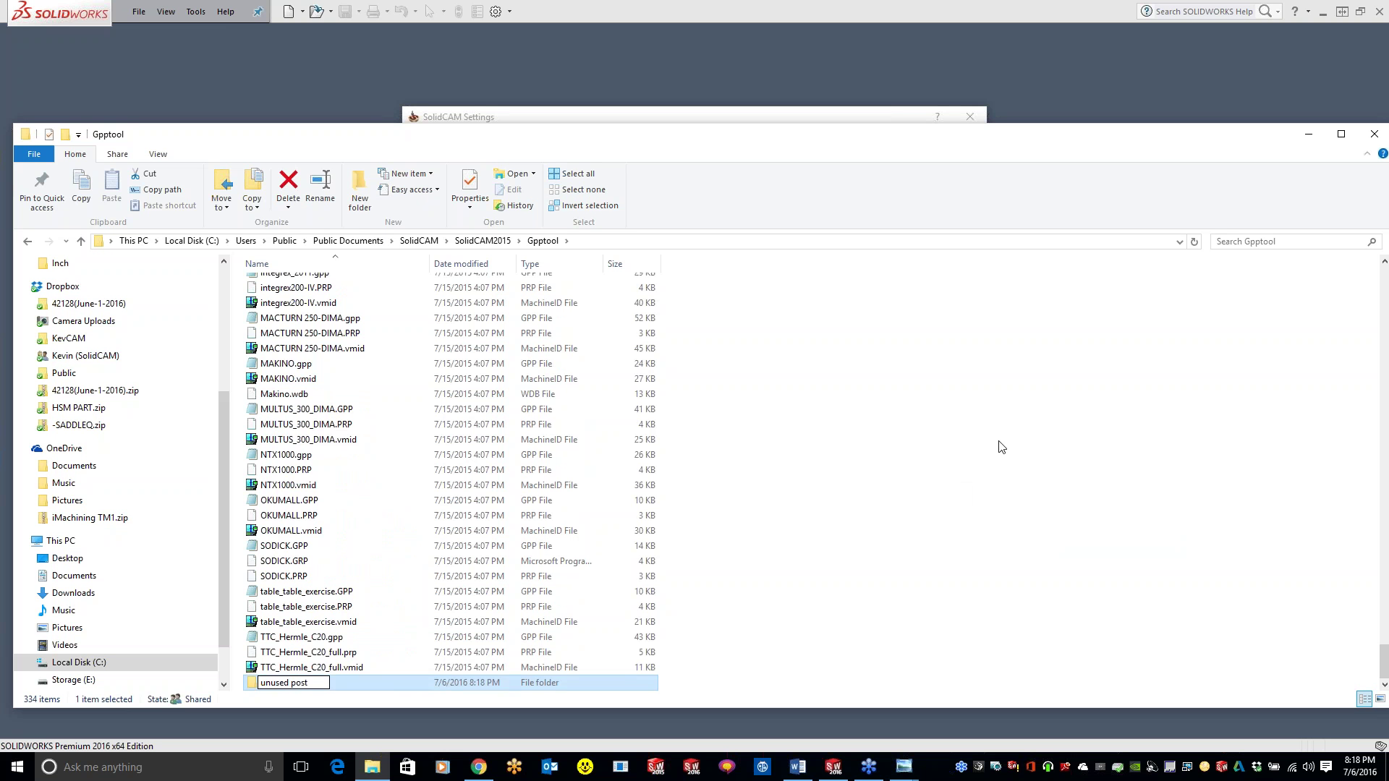
{"action": "left_click", "coordinate": [998, 443]}
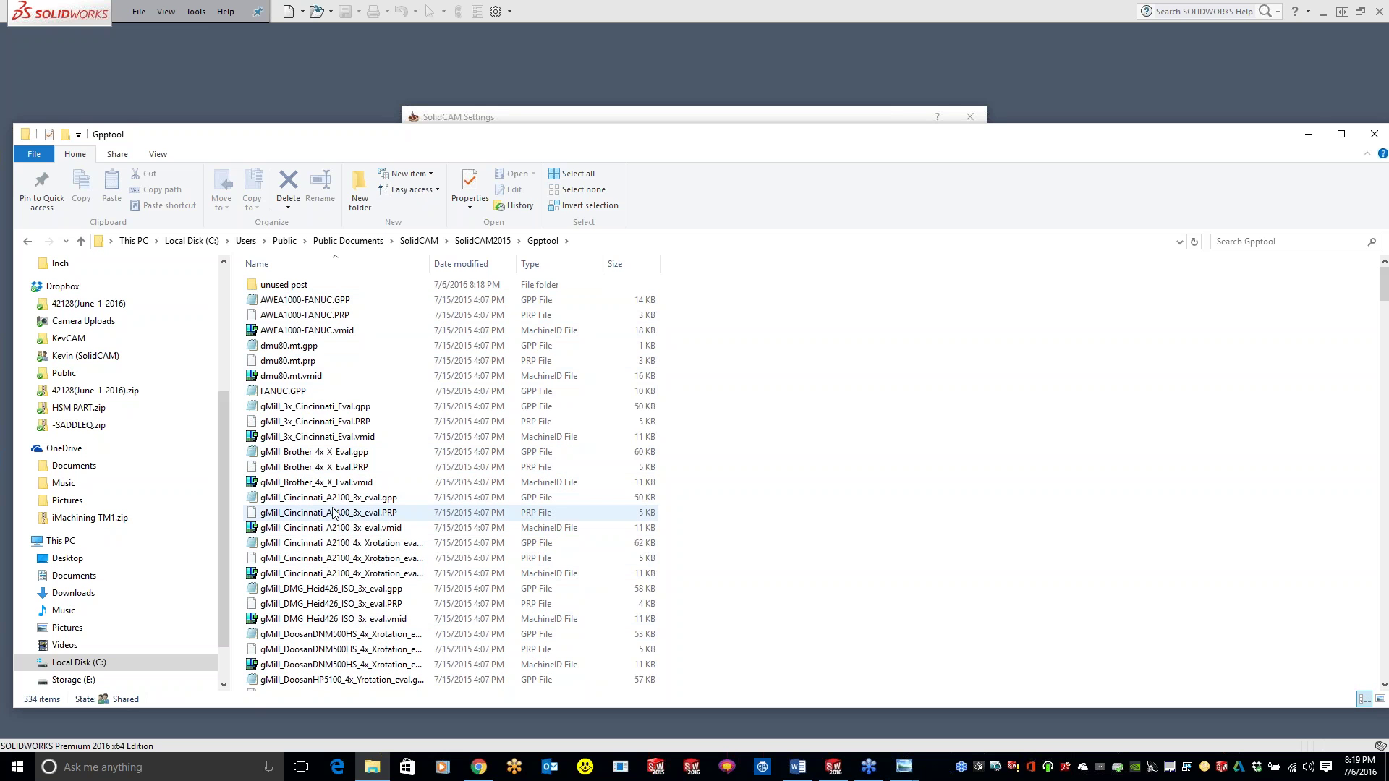
- Switch back to the SolidCAM Settings and view the available milling CNC-controllers without changing the selection
{"action": "left_click", "coordinate": [1302, 141]}
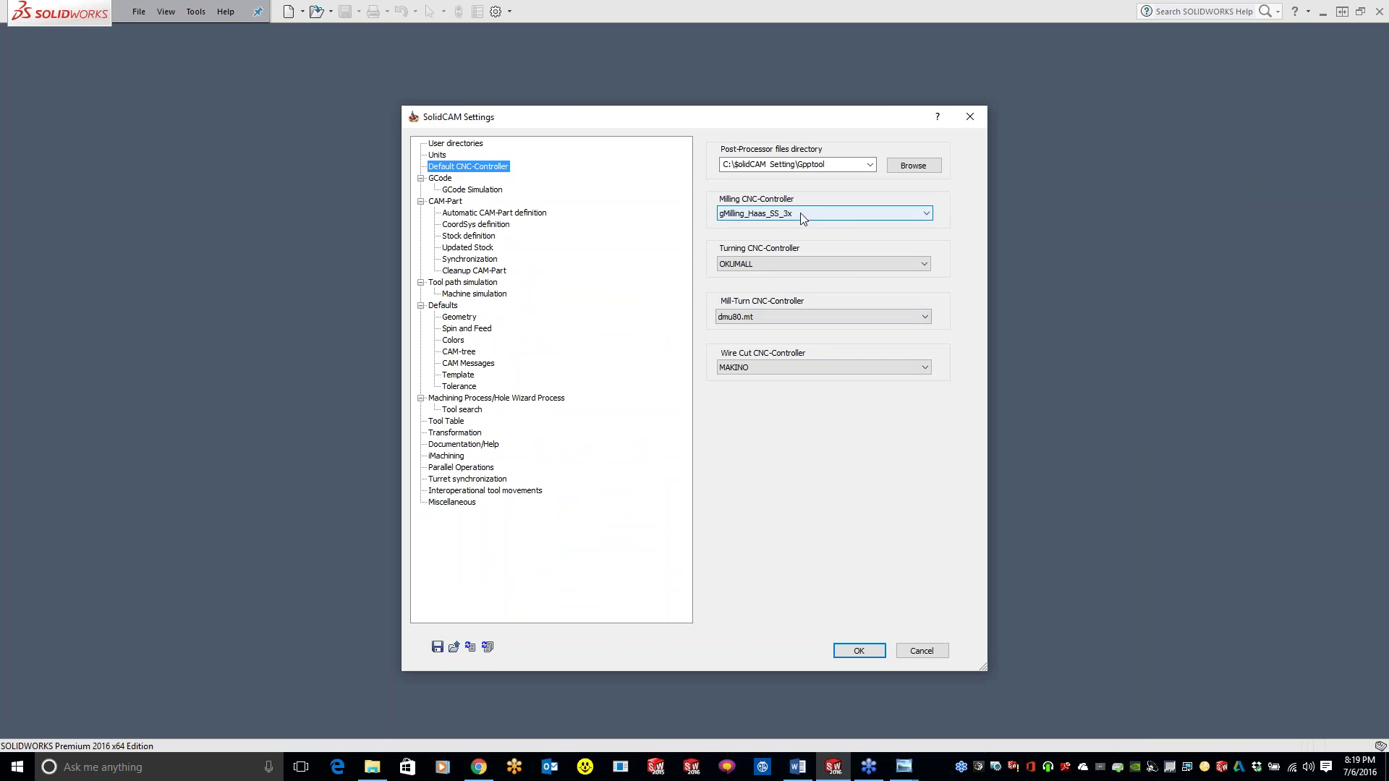
{"action": "left_click", "coordinate": [835, 217]}
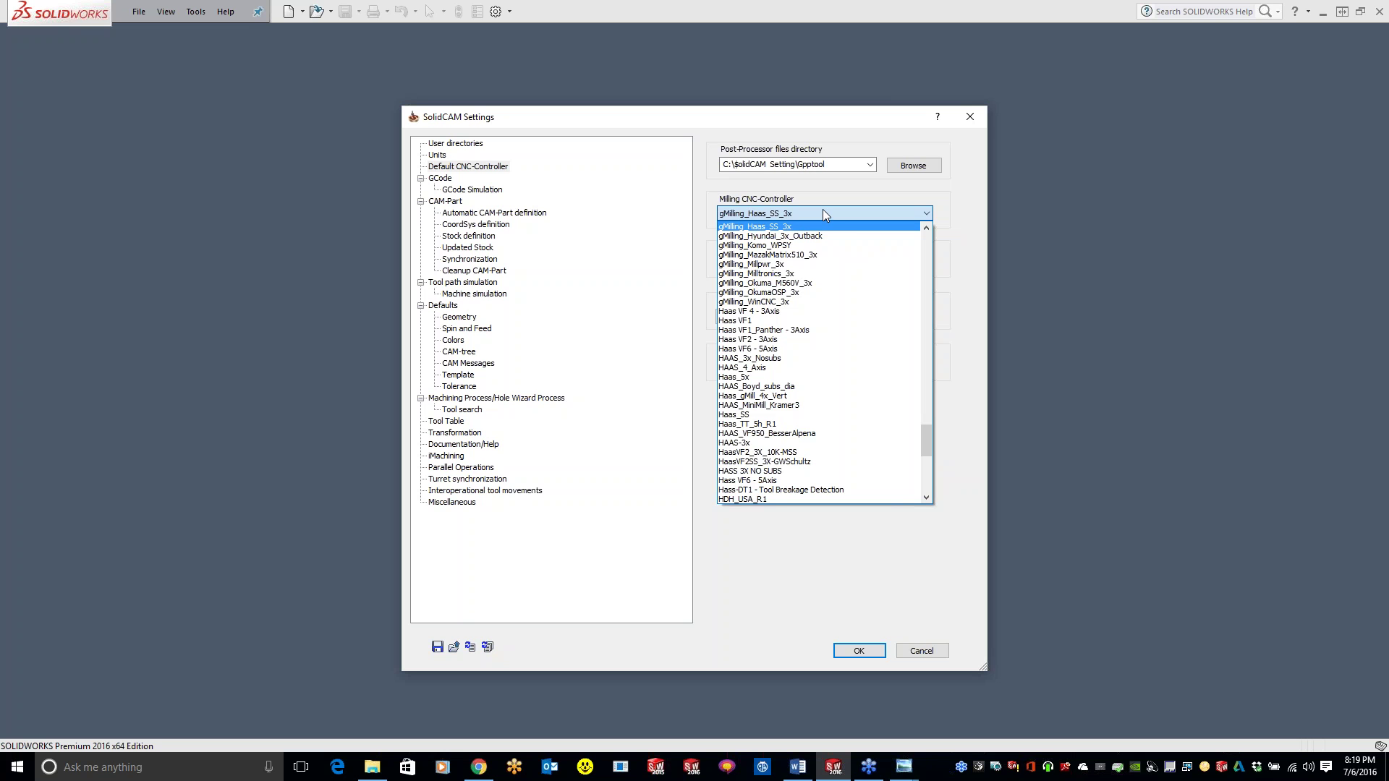
{"action": "left_click", "coordinate": [823, 209]}
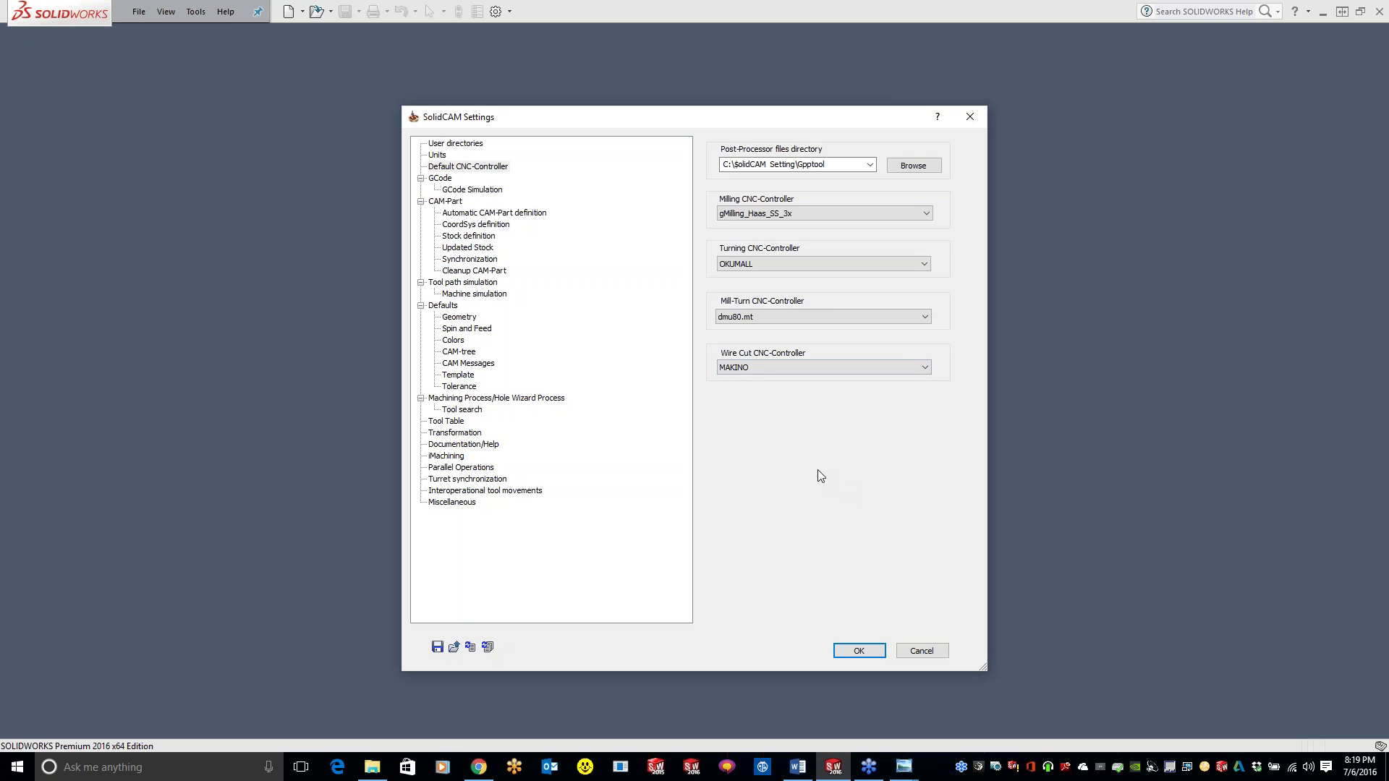
- In the GCode settings, try saving files near the CAM-Part with a subfolder and in the GCode directory, and restore the CAM-Part directory option
{"action": "left_click", "coordinate": [440, 179]}
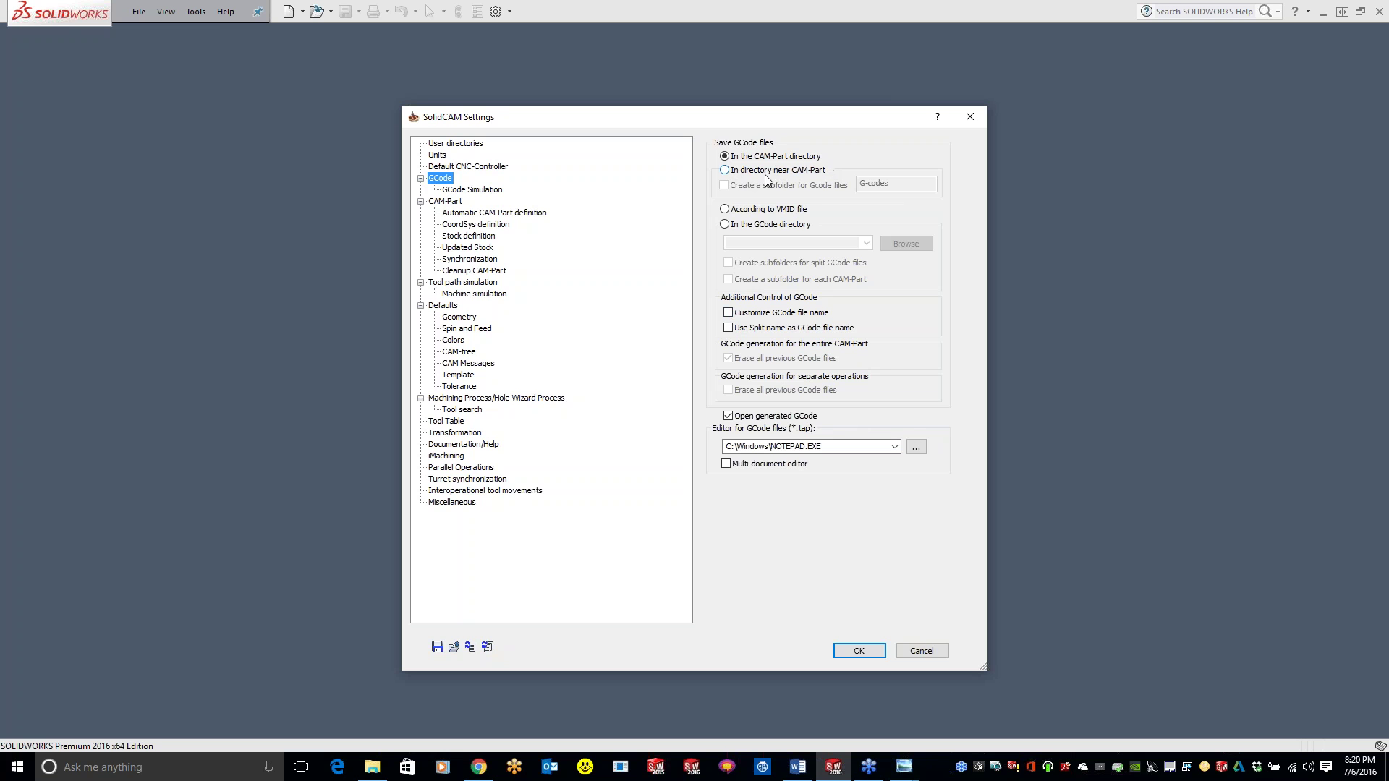
{"action": "left_click", "coordinate": [725, 171]}
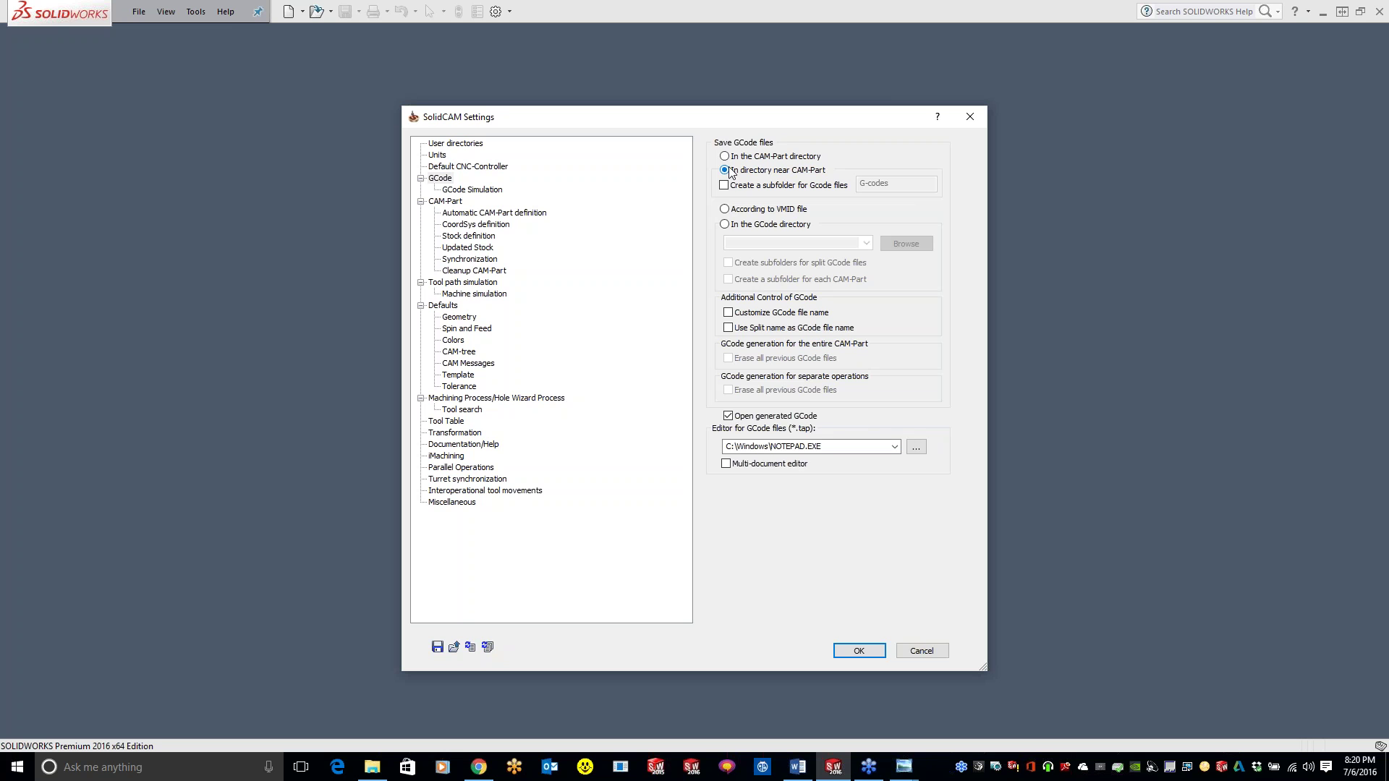
{"action": "left_click", "coordinate": [724, 187]}
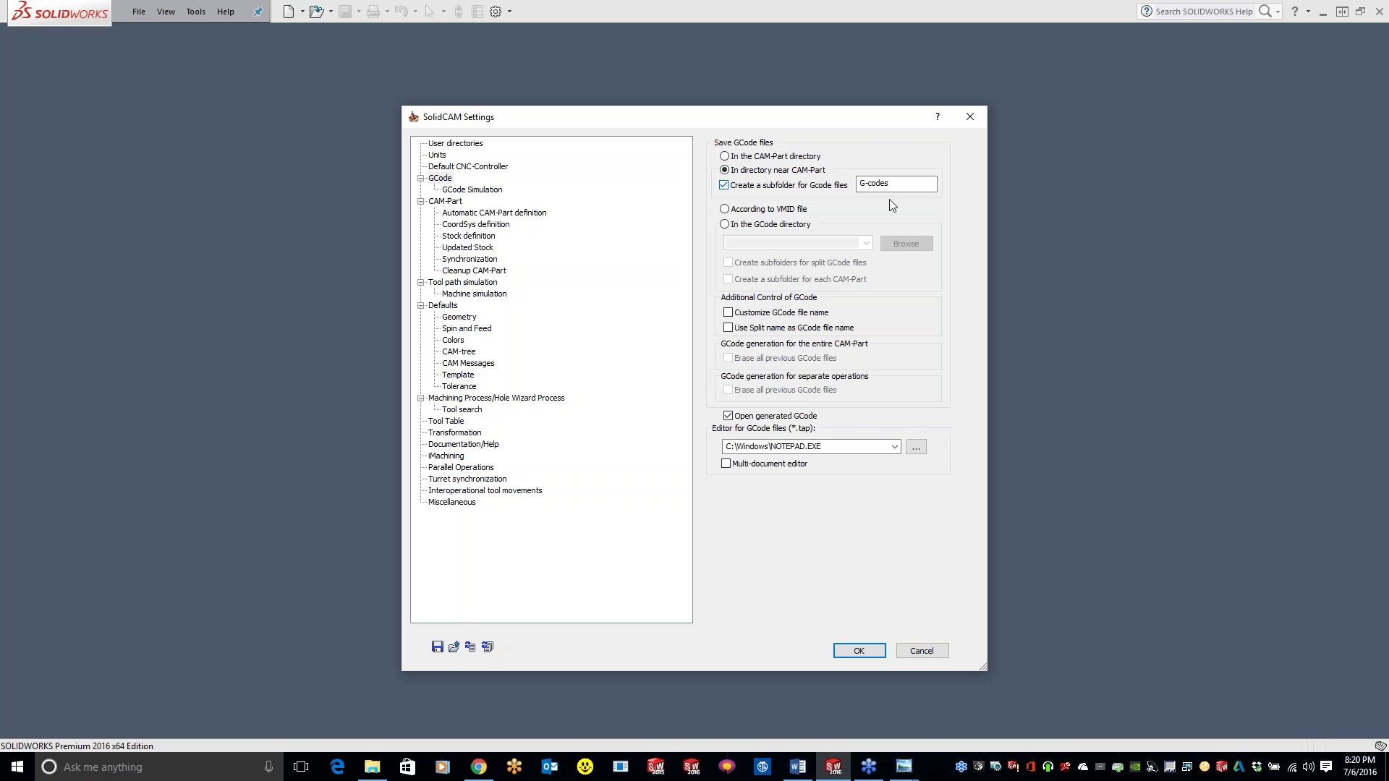
{"action": "double_click", "coordinate": [905, 185]}
{"action": "left_click", "coordinate": [724, 185]}
{"action": "left_click", "coordinate": [734, 229]}
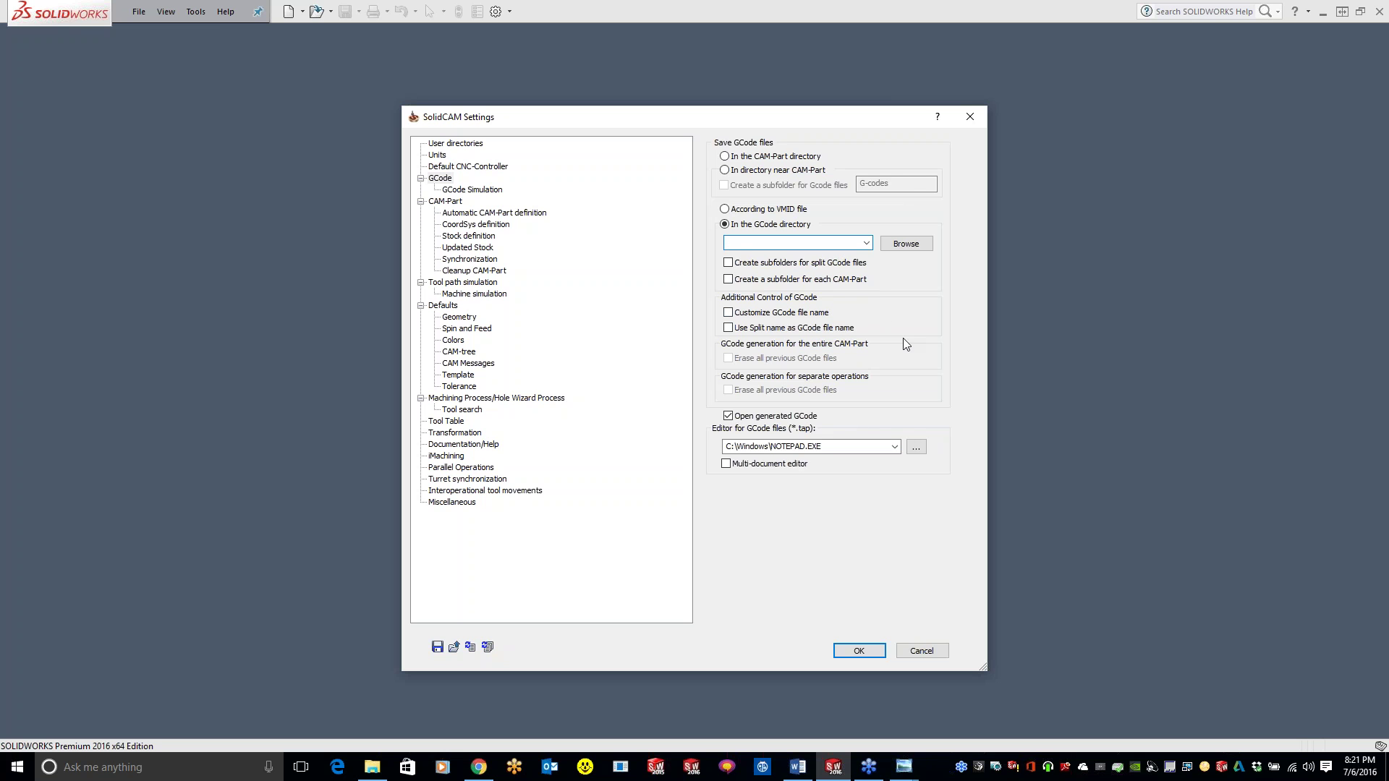
{"action": "left_click", "coordinate": [724, 157]}
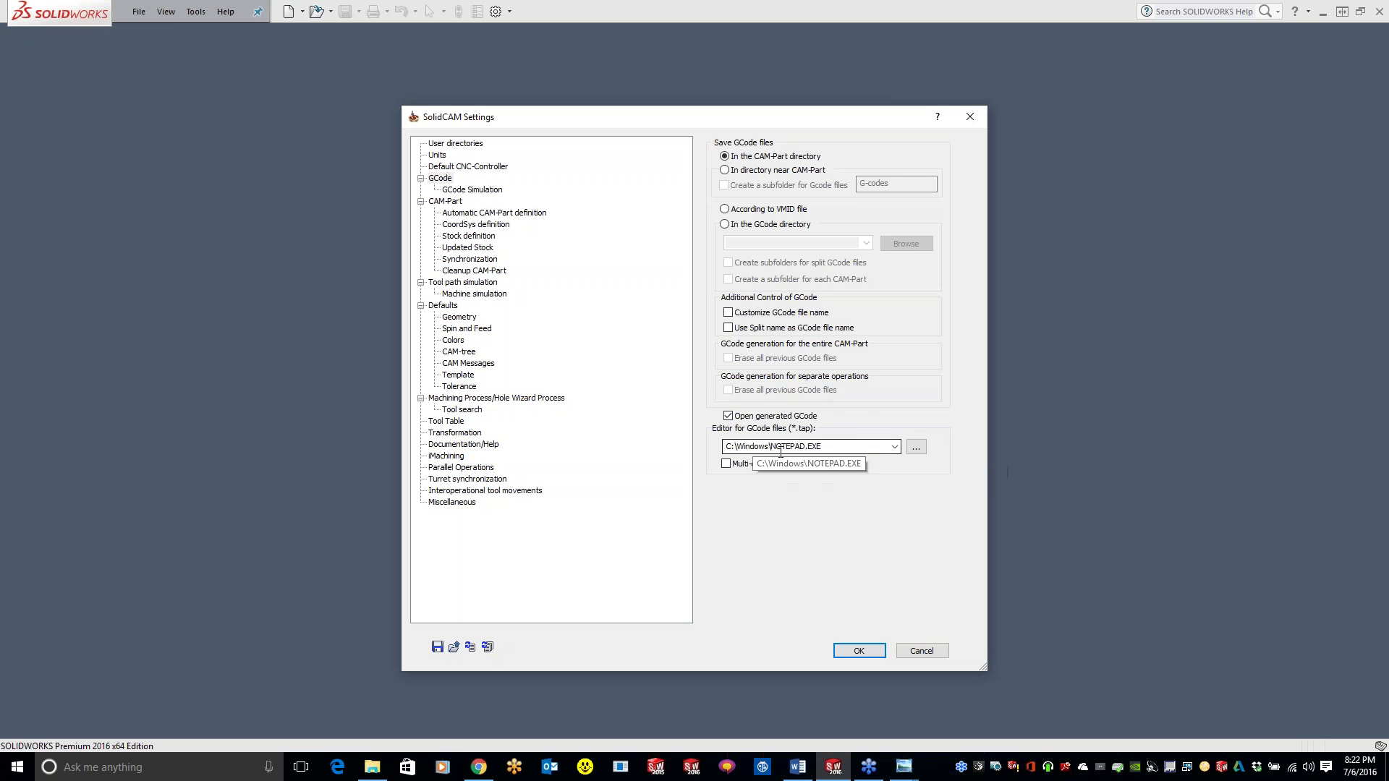
- Set the editor for GCode files to C:\CIMCO\CIMCOEdit7\CIMCOEdit.exe and accept the SolidCAM Settings
{"action": "left_click", "coordinate": [895, 447]}
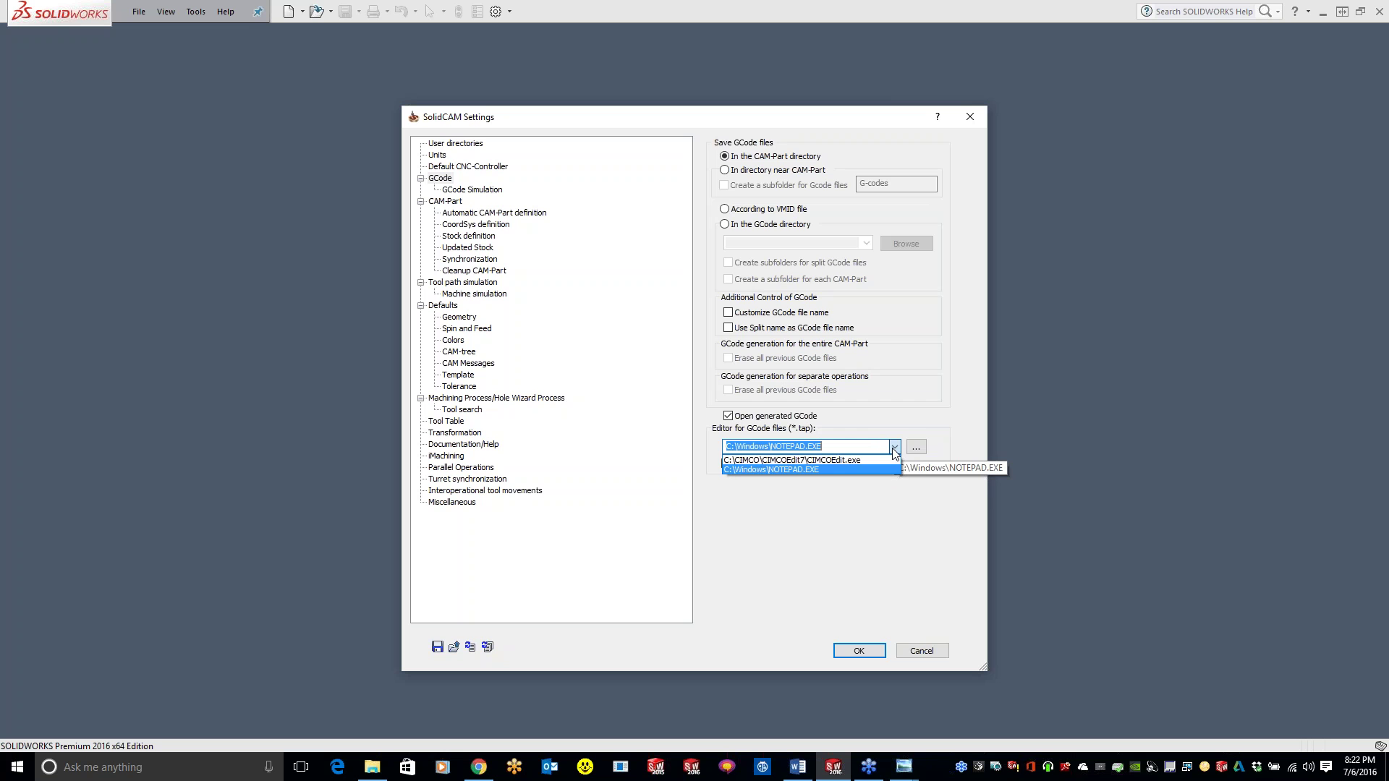
{"action": "left_click", "coordinate": [870, 458]}
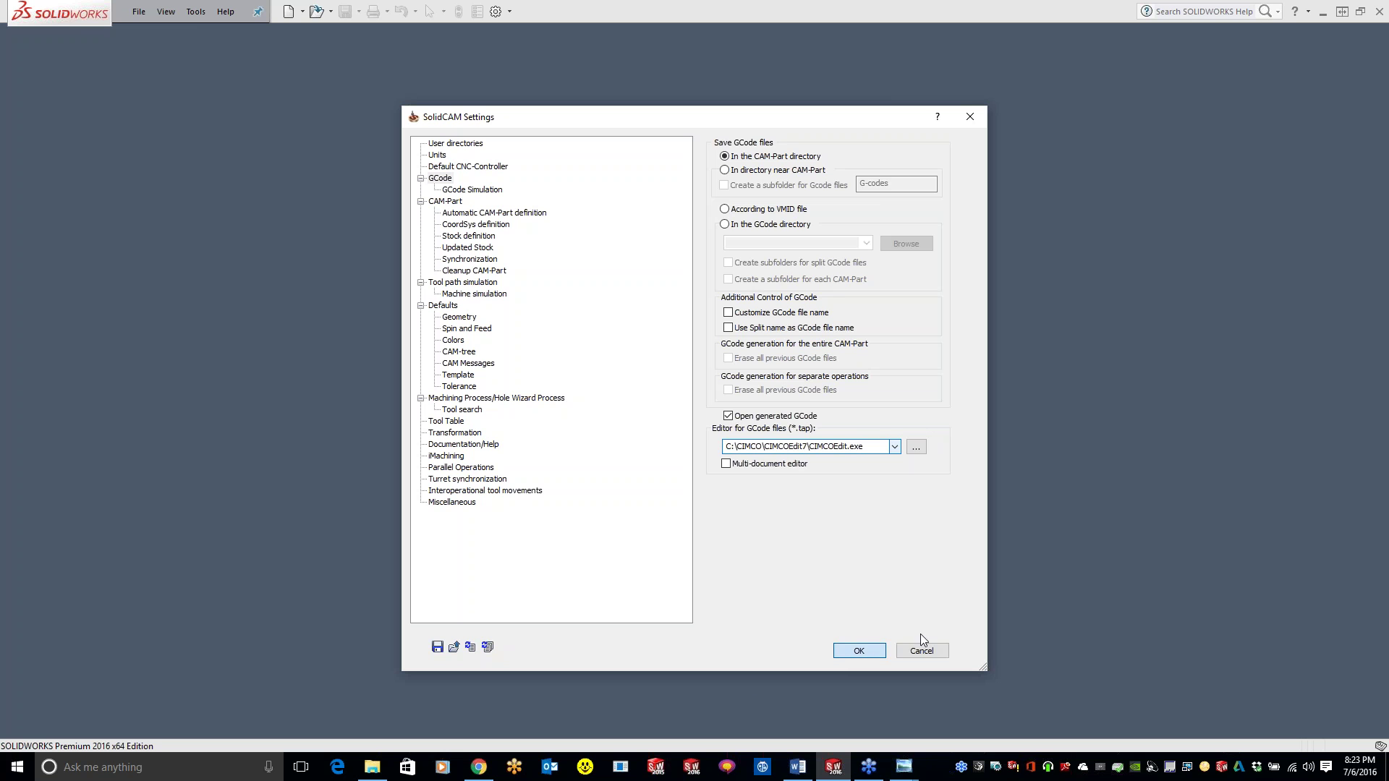
{"action": "left_click", "coordinate": [868, 651]}
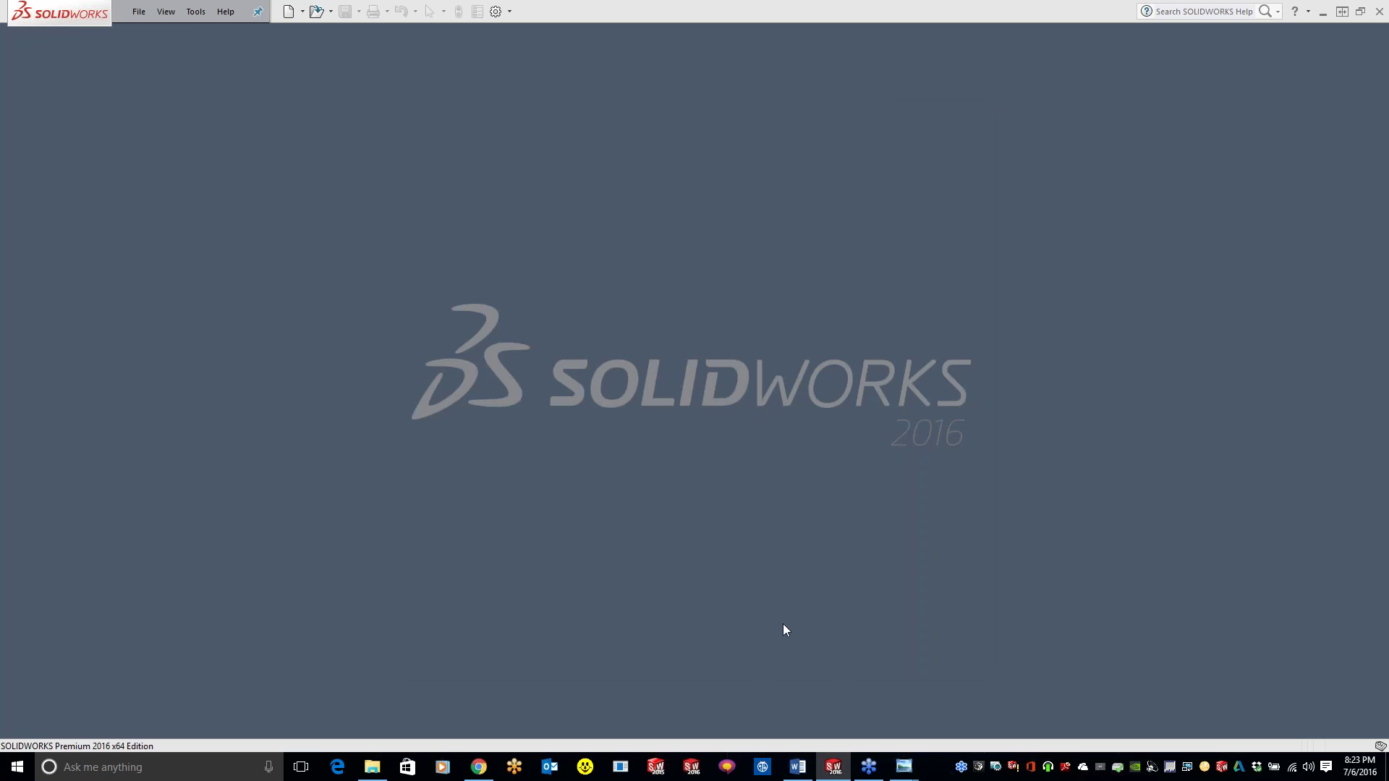
- Try to open withstock.prz from the recent CAM-Parts
{"action": "left_click", "coordinate": [195, 12]}
{"action": "mouse_move", "coordinate": [205, 70]}
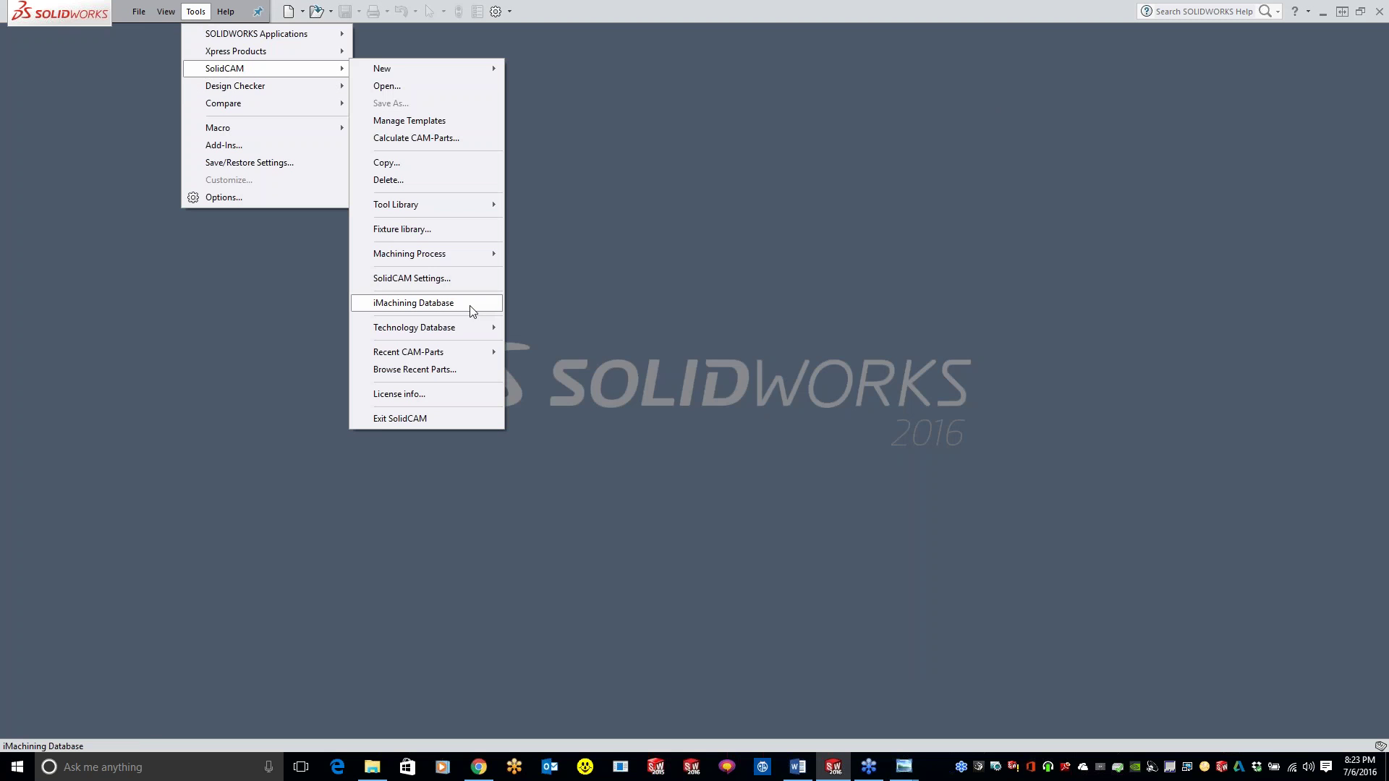
{"action": "mouse_move", "coordinate": [455, 357]}
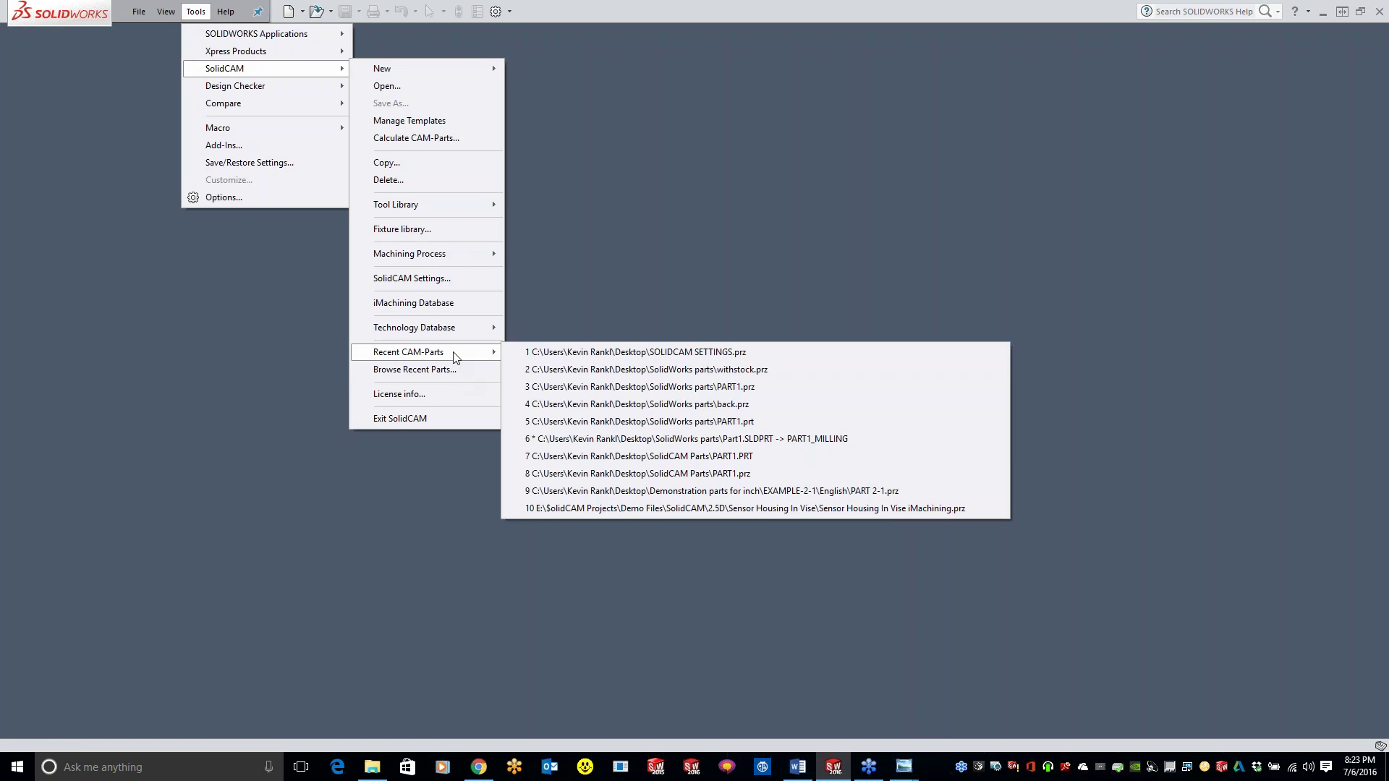
{"action": "left_click", "coordinate": [570, 371]}
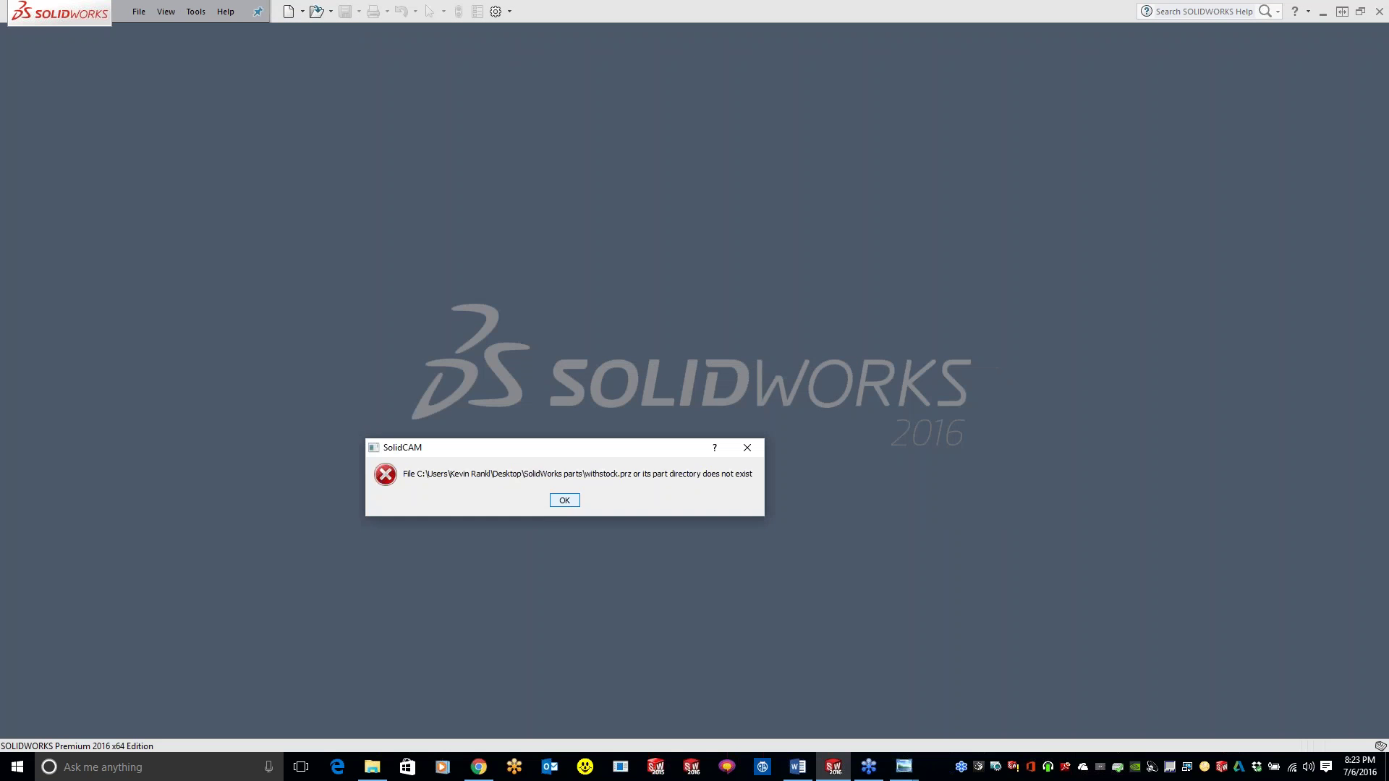
{"action": "left_click", "coordinate": [566, 501]}
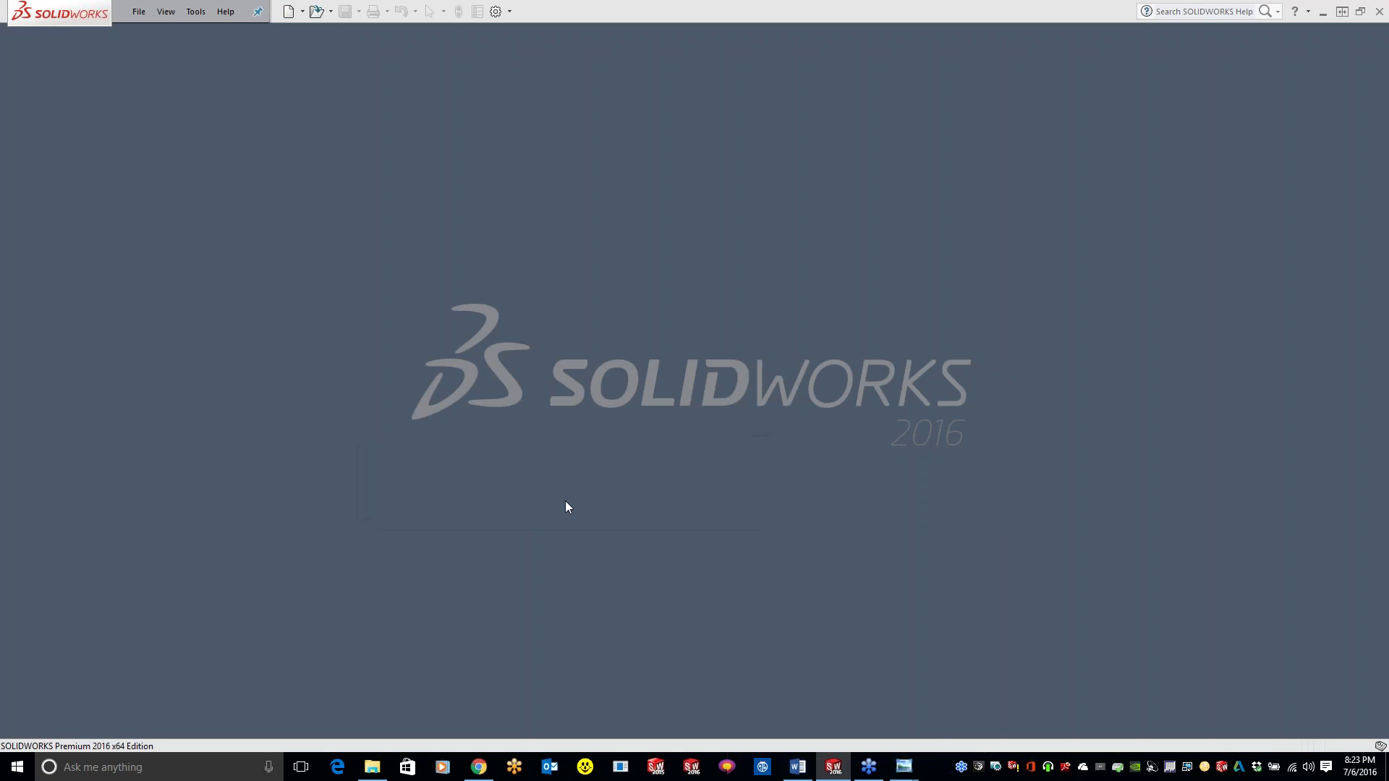
- Open the 2_5D_Milling_1 CAM-Part from the SW folder of the Getting_Started_Examples
{"action": "left_click", "coordinate": [197, 12]}
{"action": "mouse_move", "coordinate": [226, 73]}
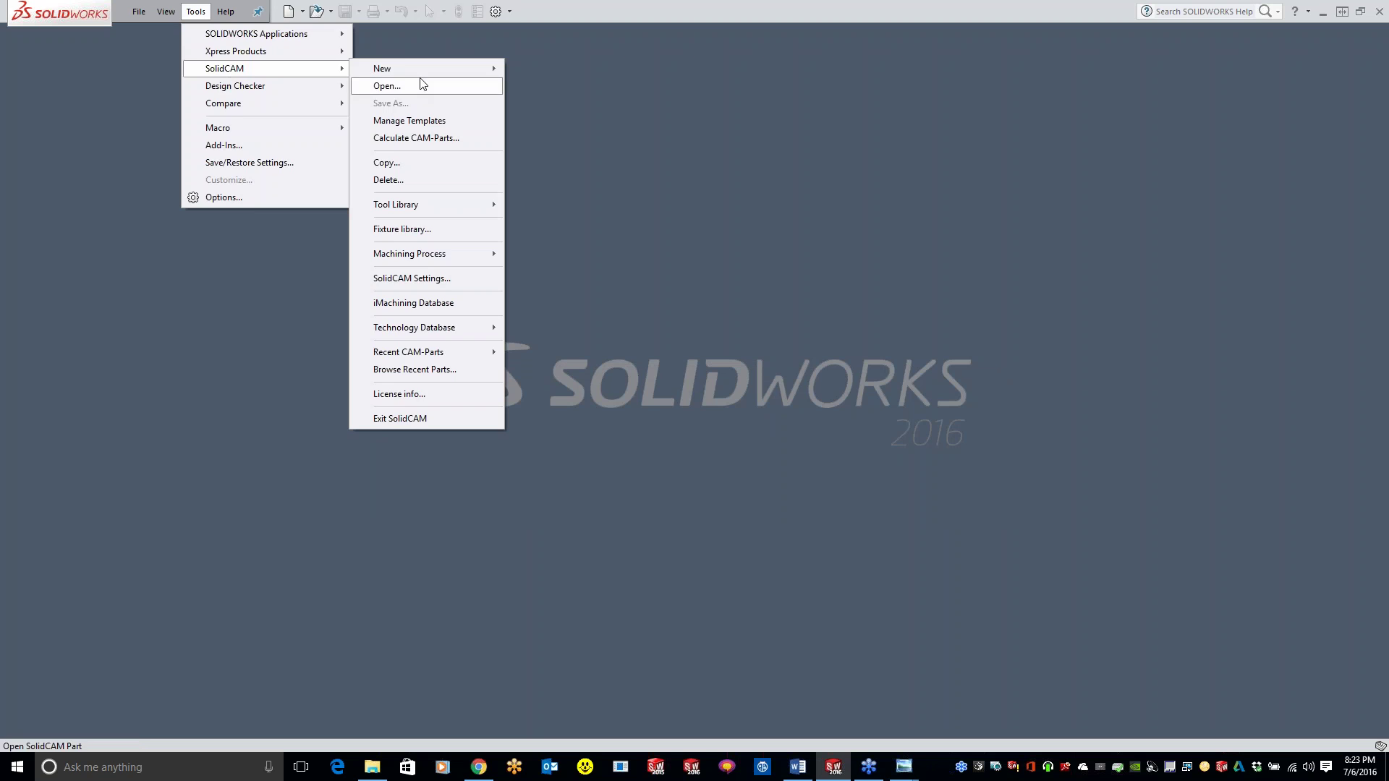
{"action": "left_click", "coordinate": [422, 83]}
{"action": "double_click", "coordinate": [521, 316]}
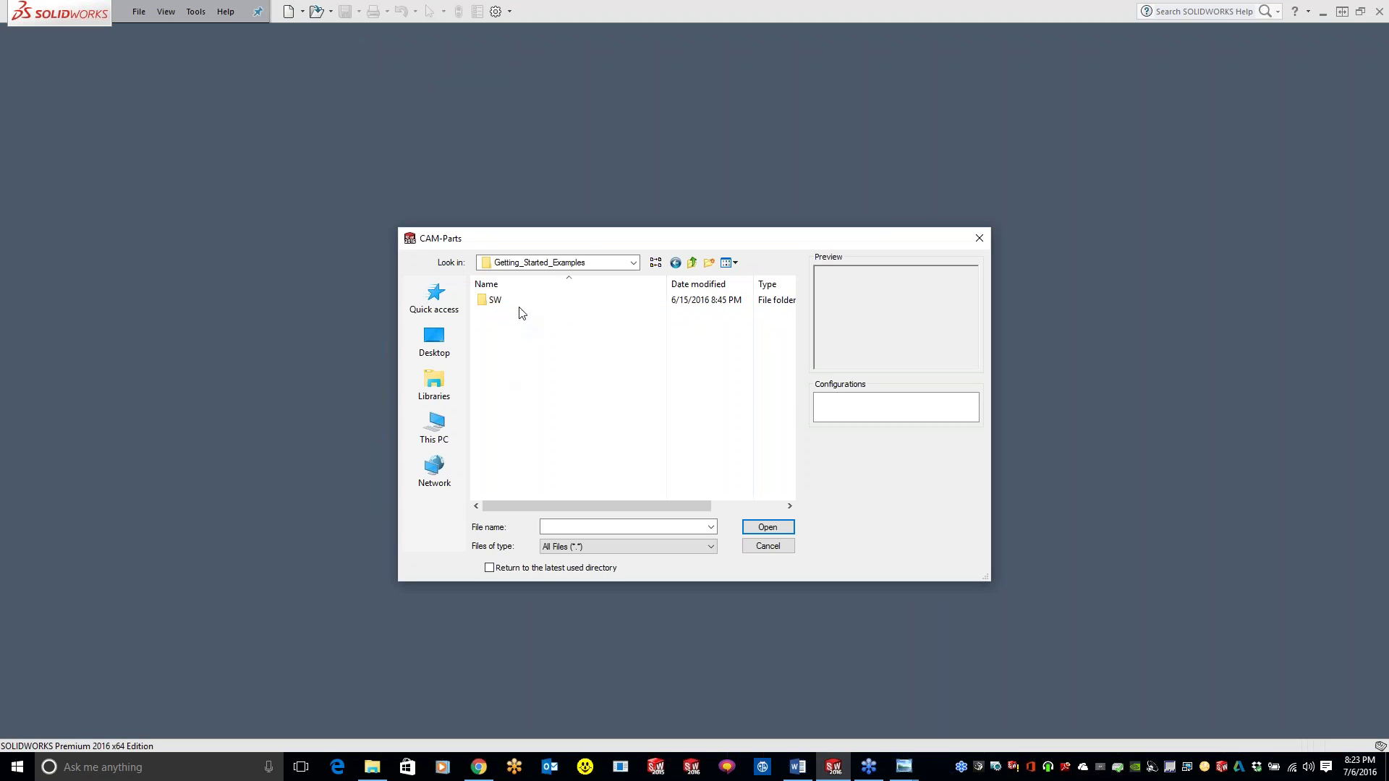
{"action": "double_click", "coordinate": [515, 301]}
{"action": "double_click", "coordinate": [515, 301]}
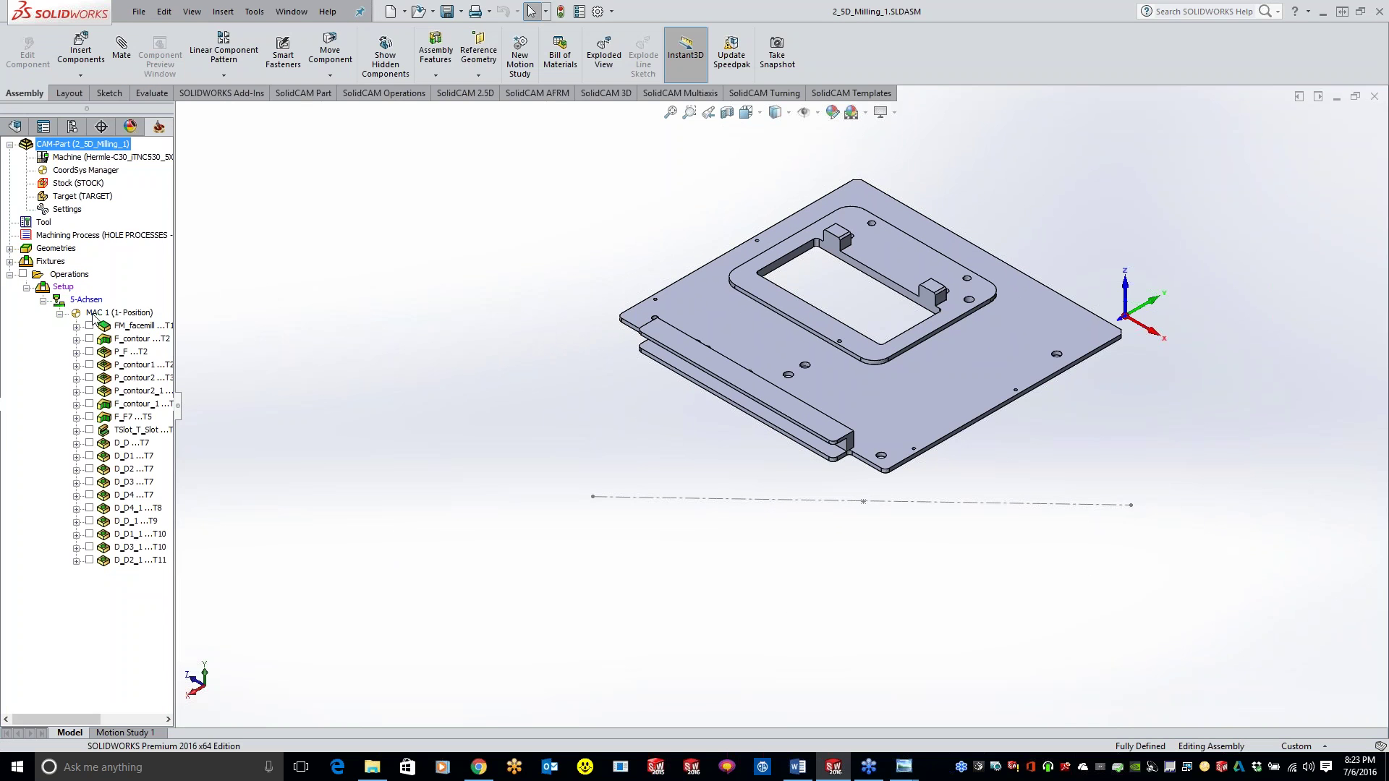
- Generate the G-code of the FM_facemill operation and inspect it in CIMCO Edit
{"action": "double_click", "coordinate": [114, 326]}
{"action": "left_click", "coordinate": [240, 474]}
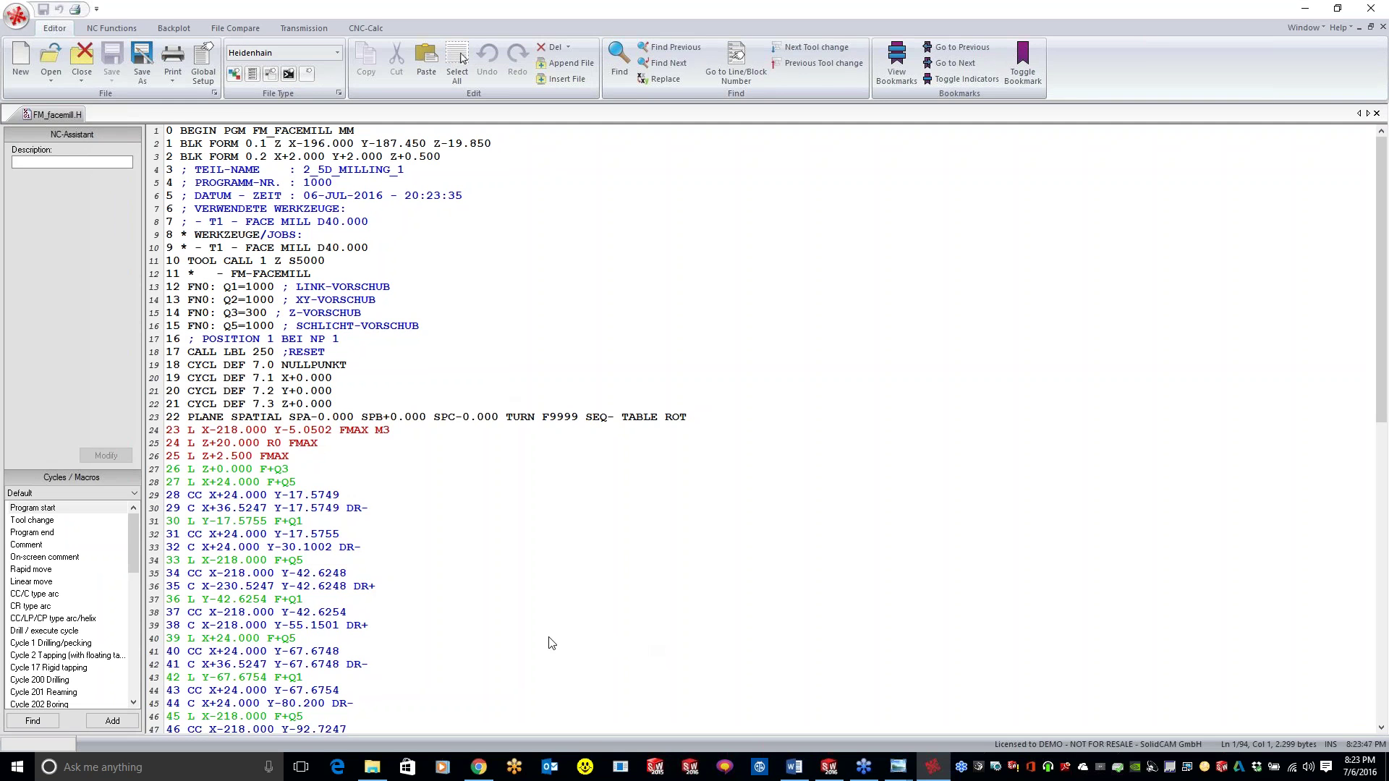
{"action": "left_click", "coordinate": [245, 472]}
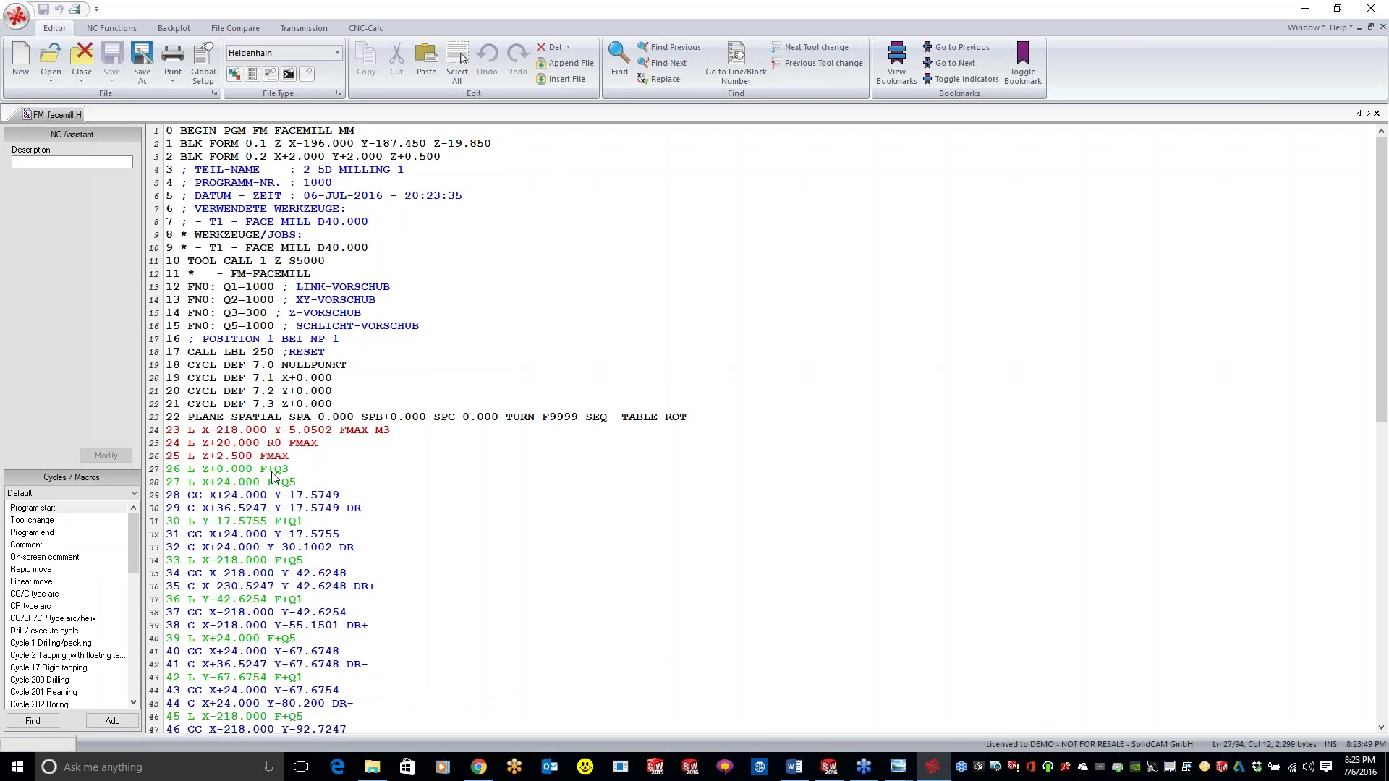
- Look over the Backplot functions for the FM_facemill.H program in CIMCO Edit and return to SOLIDWORKS
{"action": "left_click", "coordinate": [310, 496]}
{"action": "left_click", "coordinate": [173, 28]}
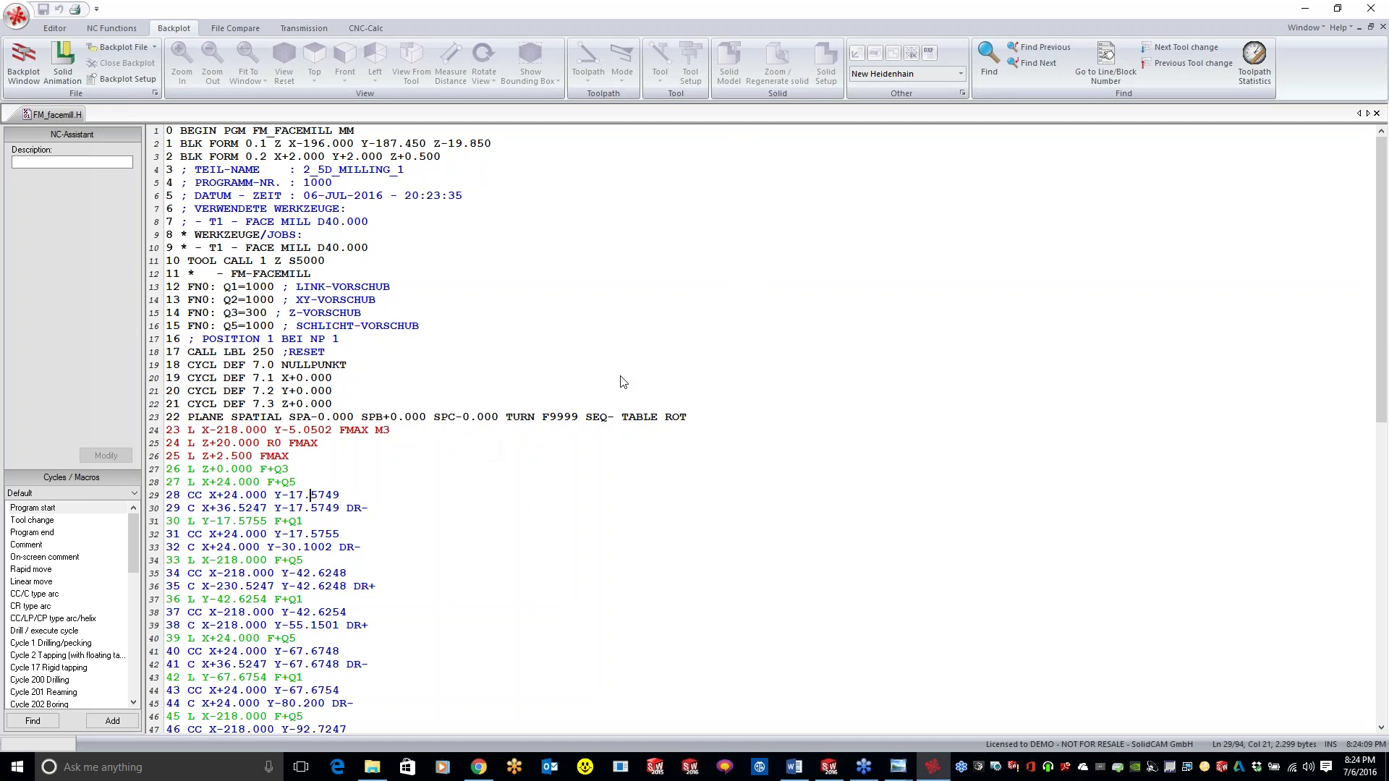
{"action": "left_click", "coordinate": [1306, 8]}
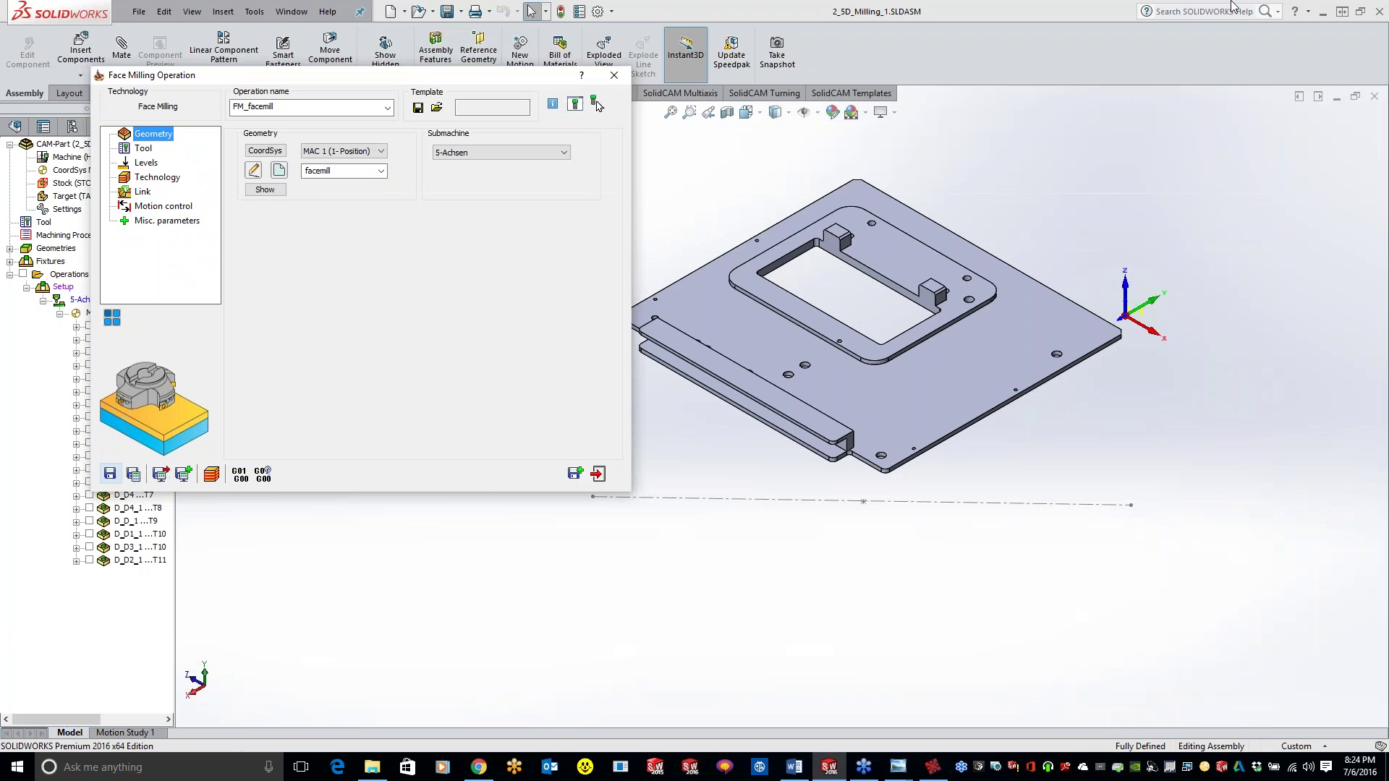
- Close the Face Milling Operation and the 2_5D_Milling_1 CAM-Part
{"action": "left_click", "coordinate": [611, 25]}
{"action": "right_click", "coordinate": [104, 144]}
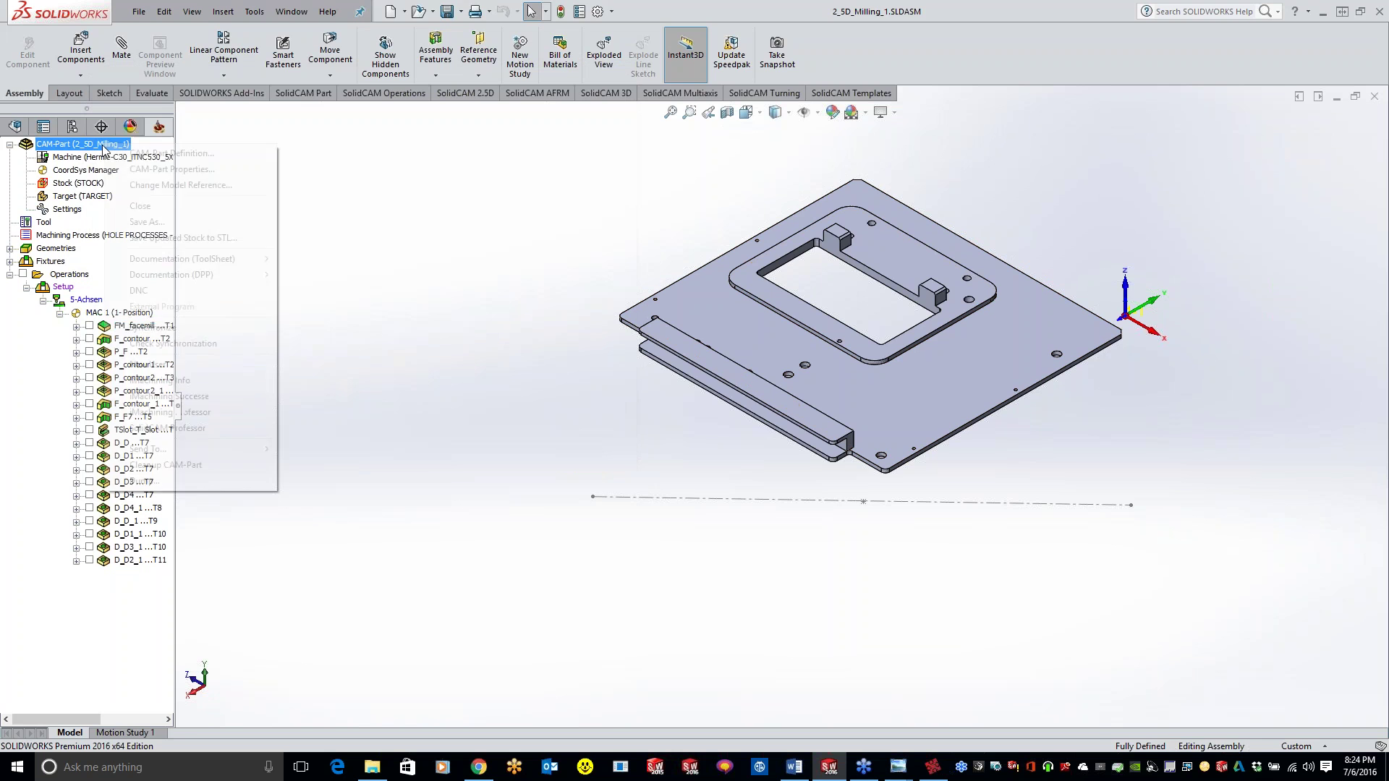
{"action": "left_click", "coordinate": [151, 207]}
- Open the SolidCAM Settings and examine the GCode options and the GCode Simulation simulator and machine directory options
{"action": "left_click", "coordinate": [225, 11]}
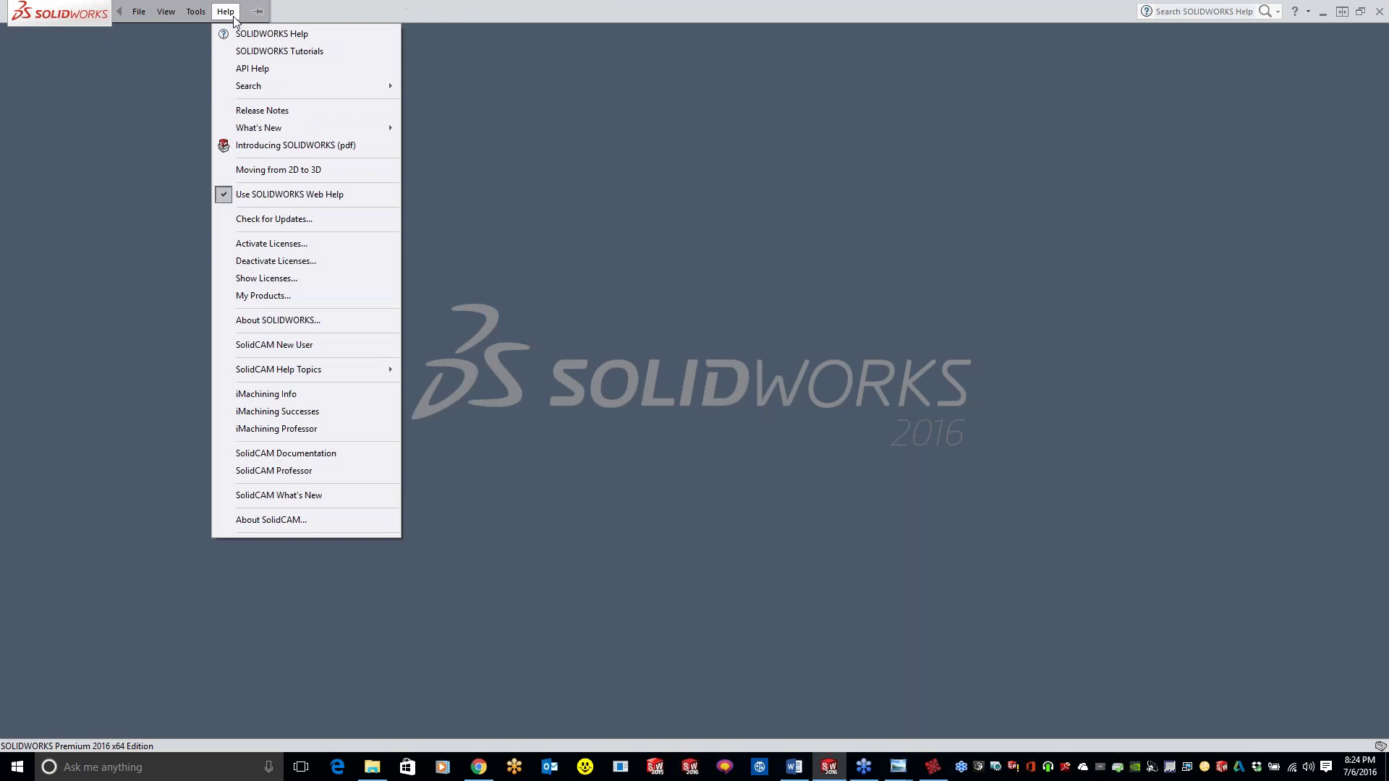
{"action": "left_click", "coordinate": [220, 14]}
{"action": "left_click", "coordinate": [195, 12]}
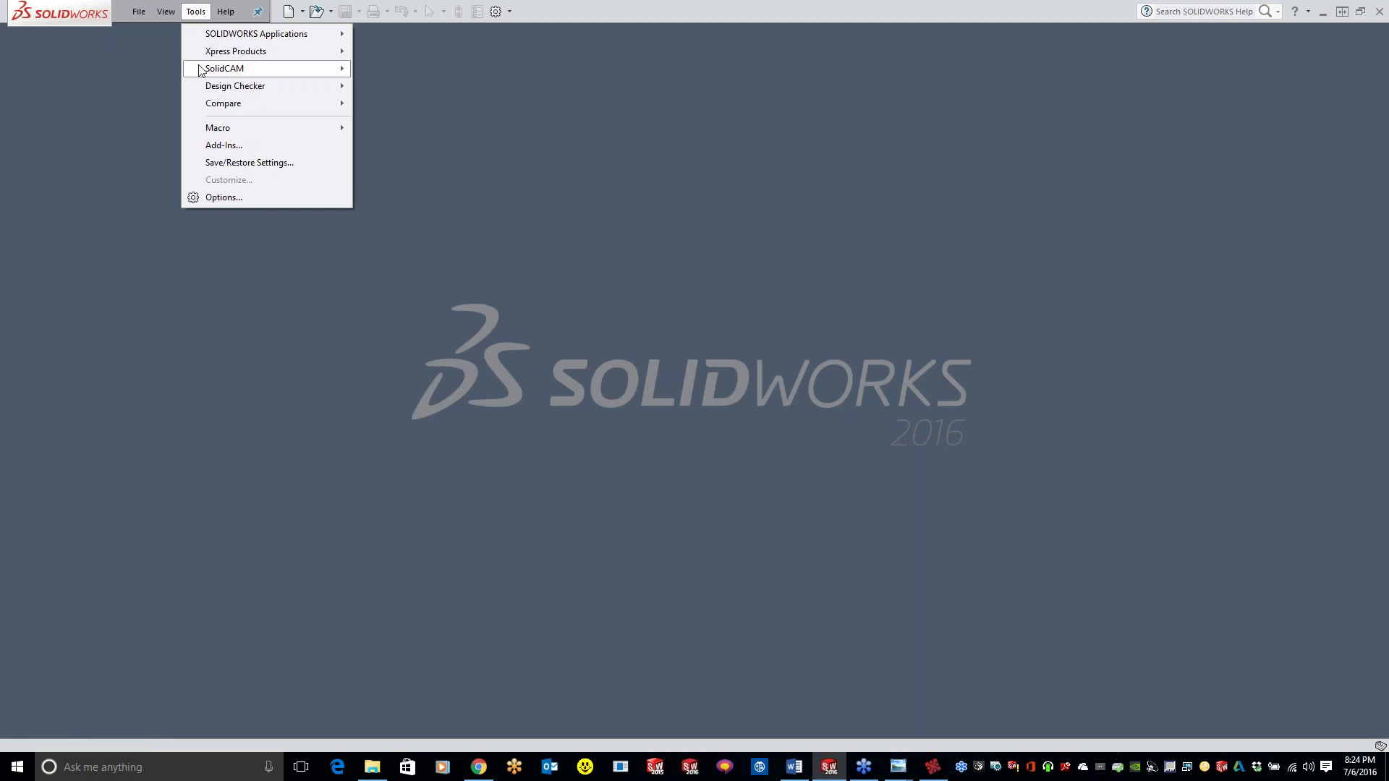
{"action": "mouse_move", "coordinate": [238, 68]}
{"action": "left_click", "coordinate": [438, 278]}
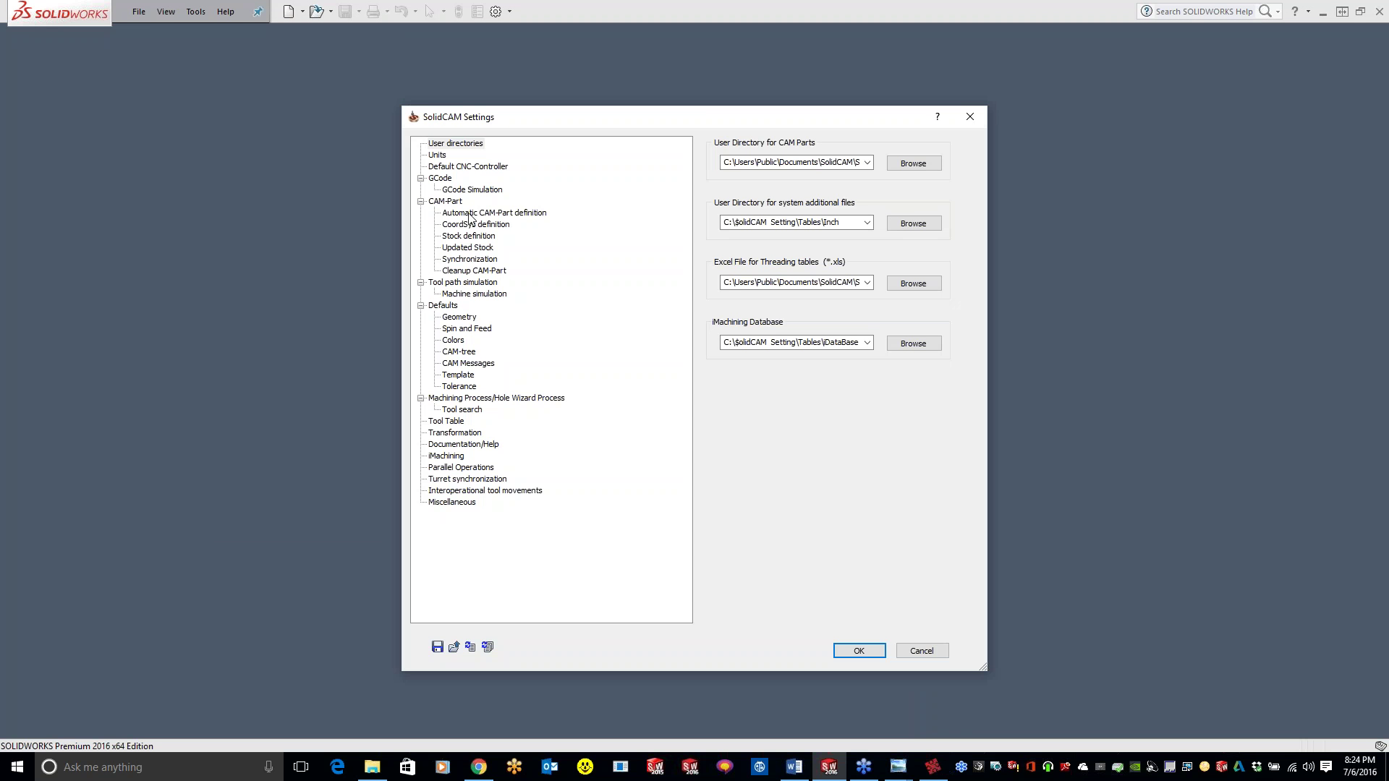
{"action": "left_click", "coordinate": [455, 191]}
{"action": "left_click", "coordinate": [448, 178]}
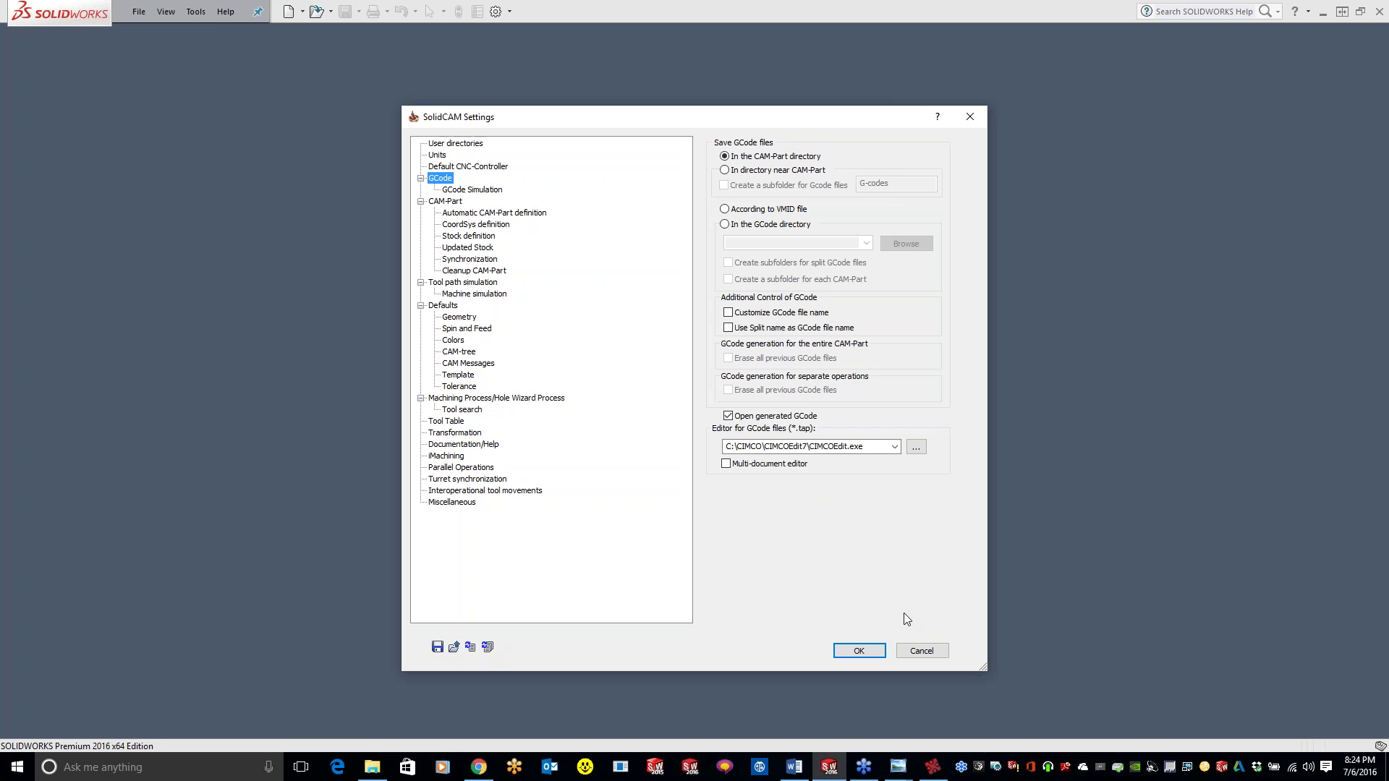
{"action": "left_click", "coordinate": [483, 192]}
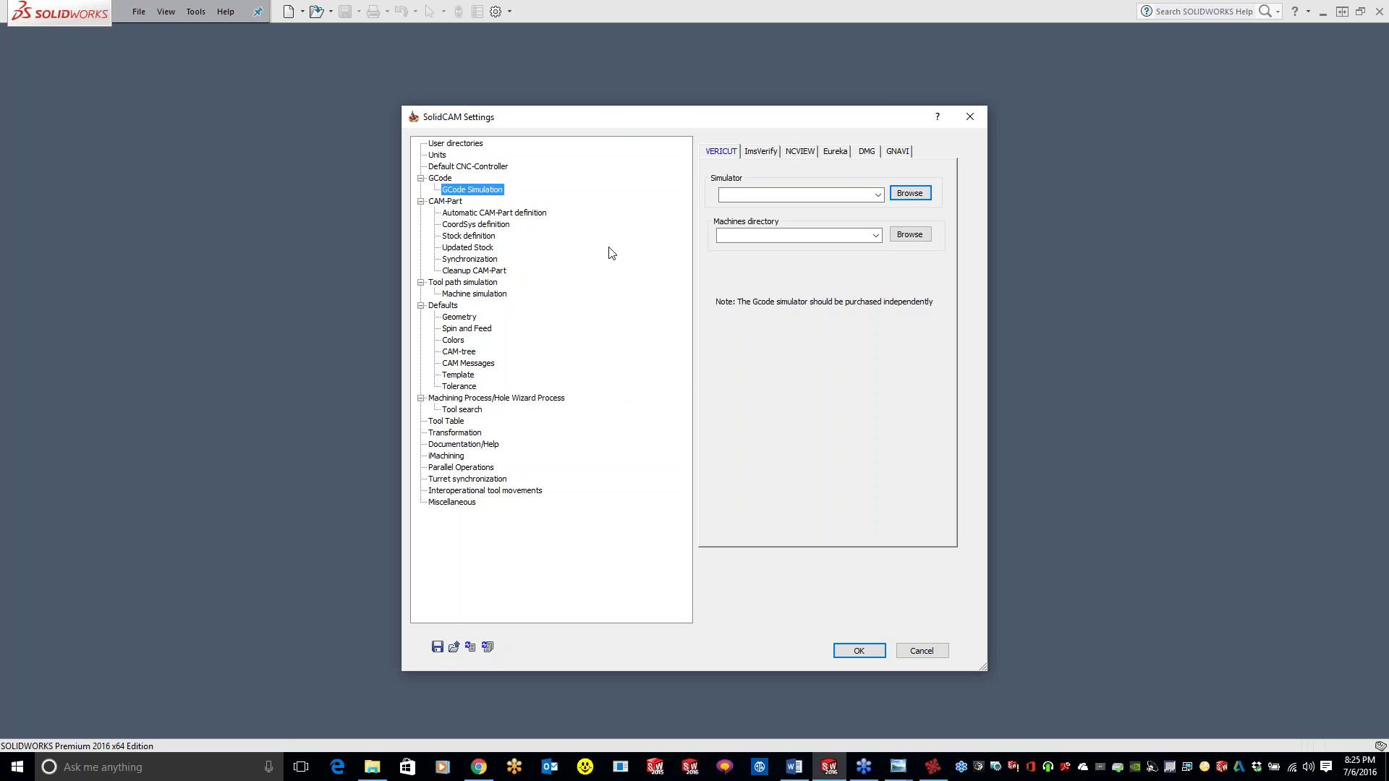
- Try enabling automatic project location selection for new CAM-Parts and discard the SolidCAM Settings
{"action": "left_click", "coordinate": [444, 204]}
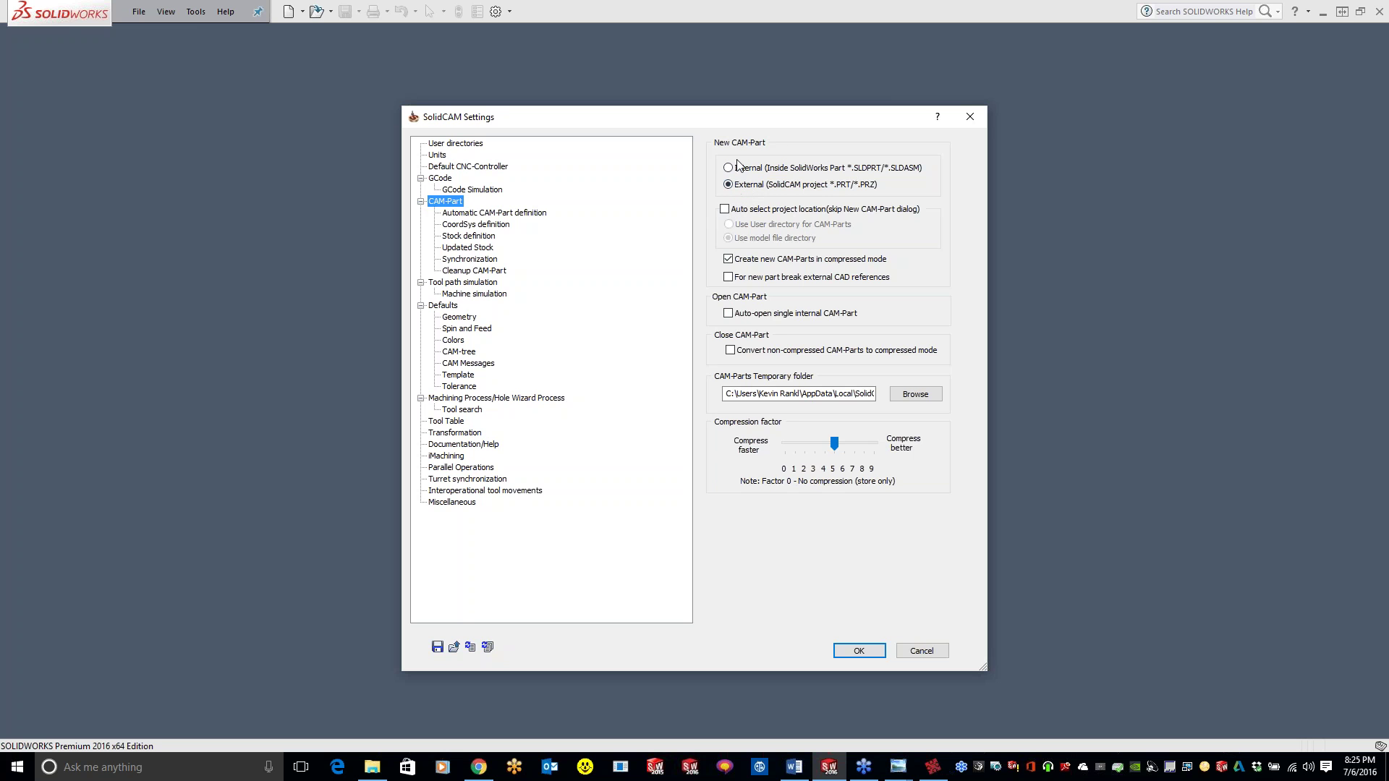
{"action": "left_click", "coordinate": [729, 211]}
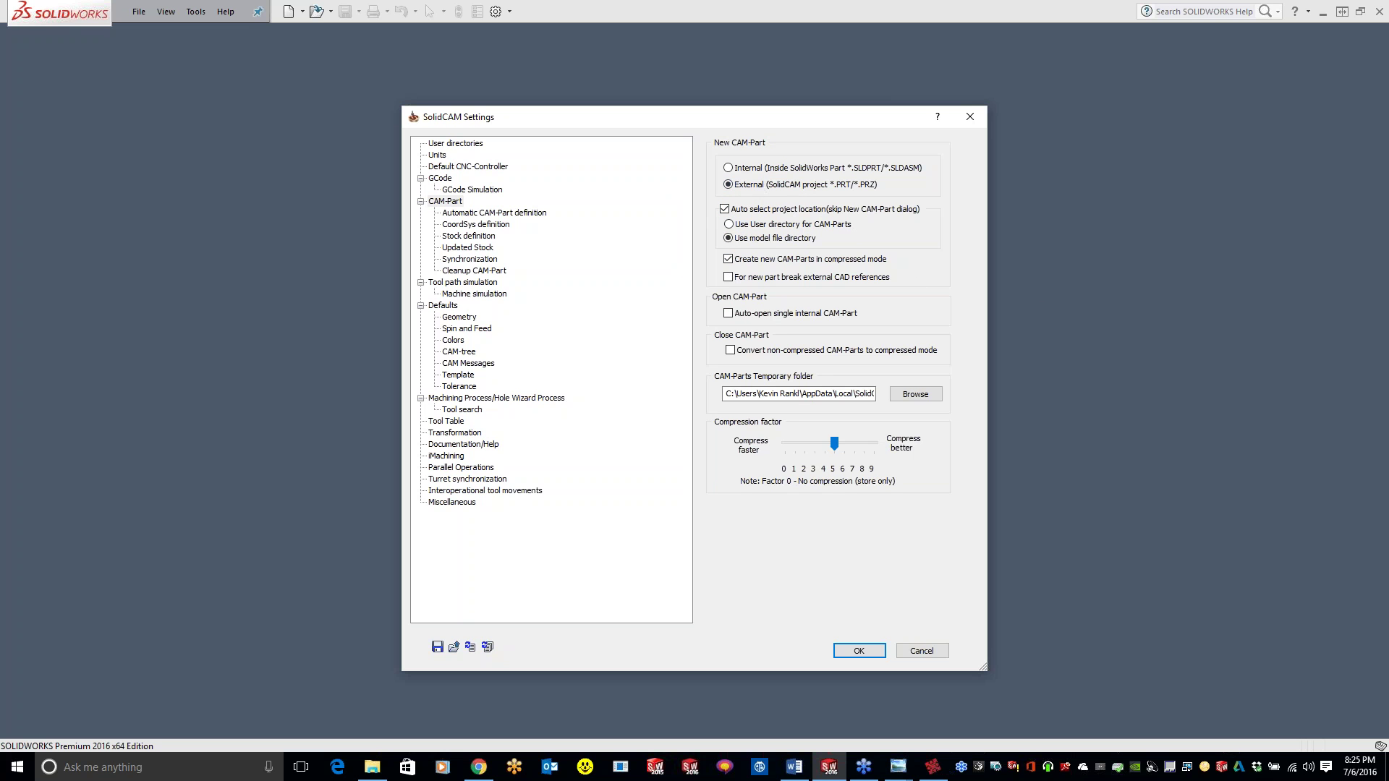
{"action": "left_click", "coordinate": [921, 652]}
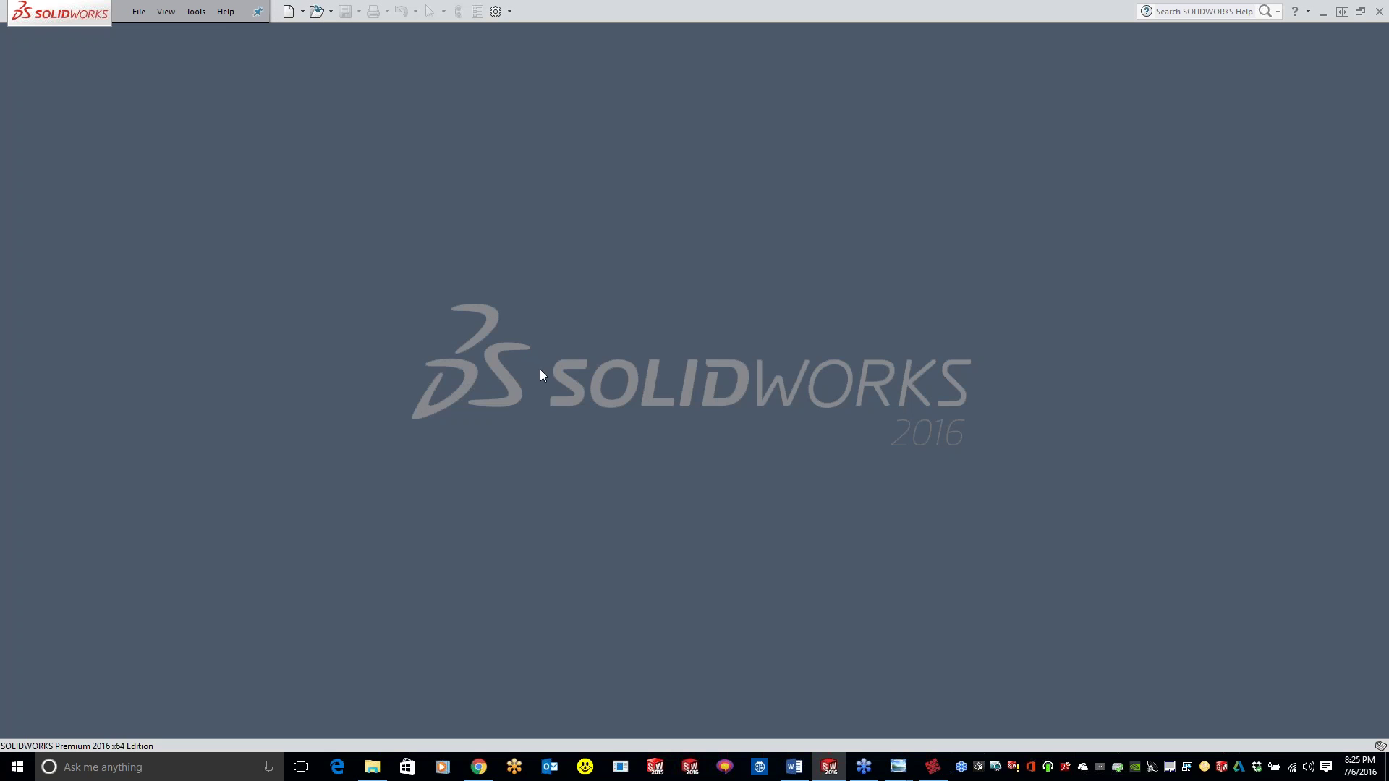
- Open the SolidCAM Settings.sldprt part from the recent documents
{"action": "key", "text": "r"}
{"action": "left_click", "coordinate": [506, 358]}
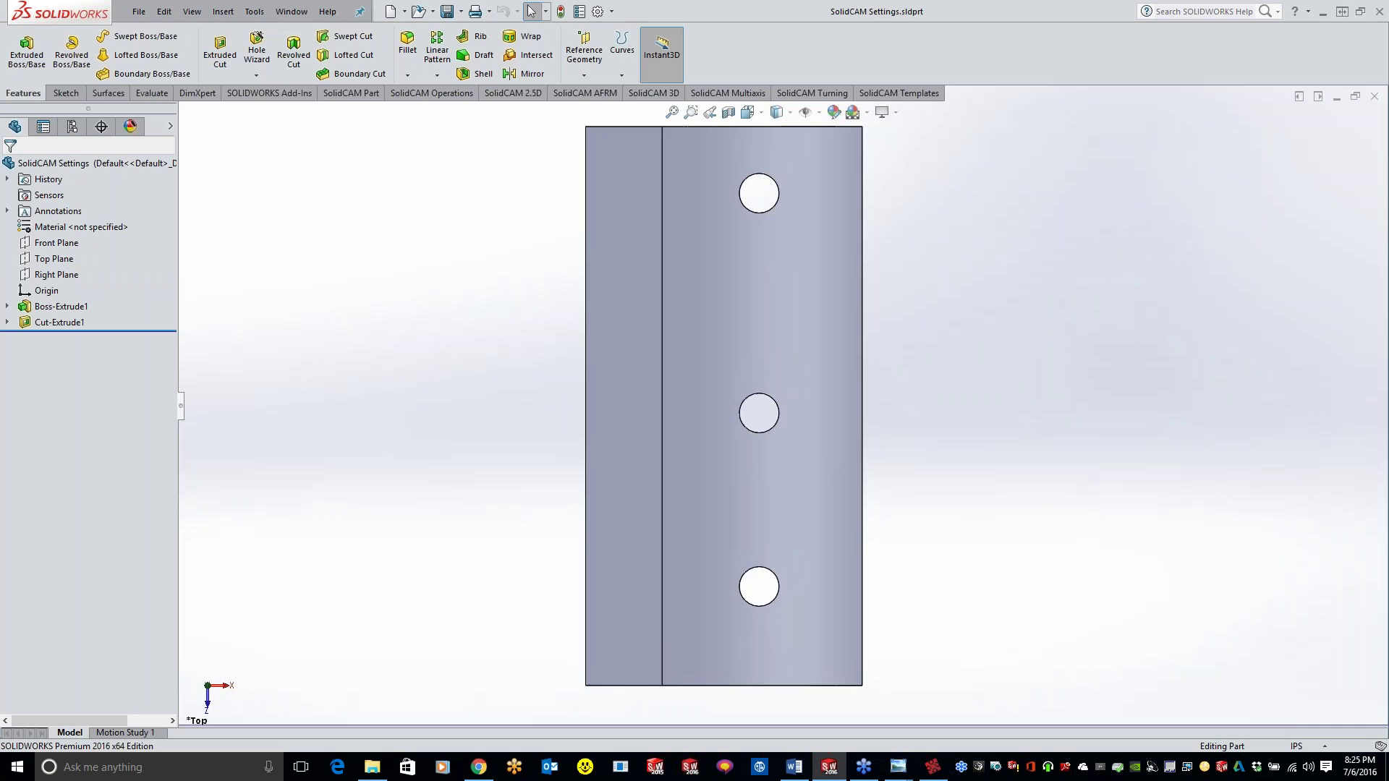
{"action": "middle_click_drag", "start_coordinate": [461, 393], "coordinate": [290, 116]}
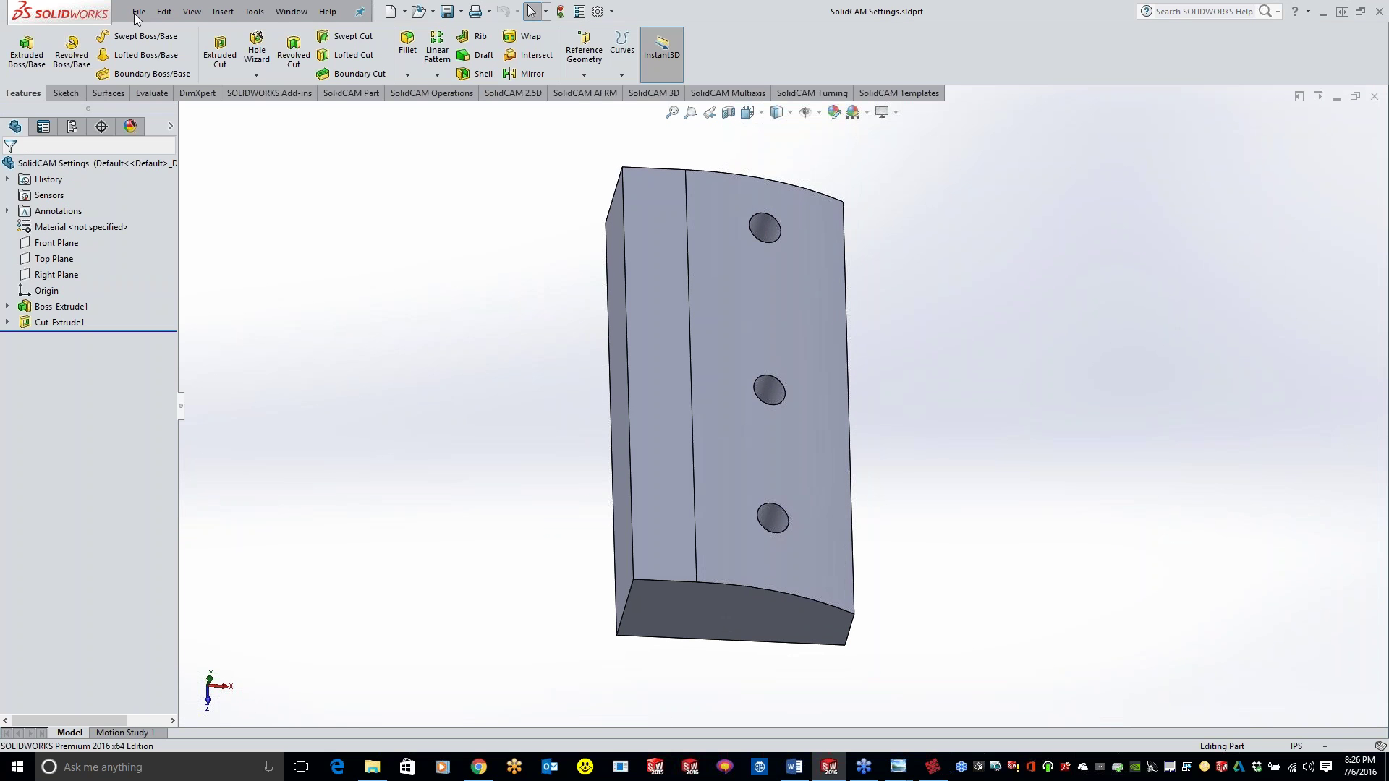
- Start a new milling CAM-Part for the open model, examine its creation options and cancel it
{"action": "left_click", "coordinate": [253, 12]}
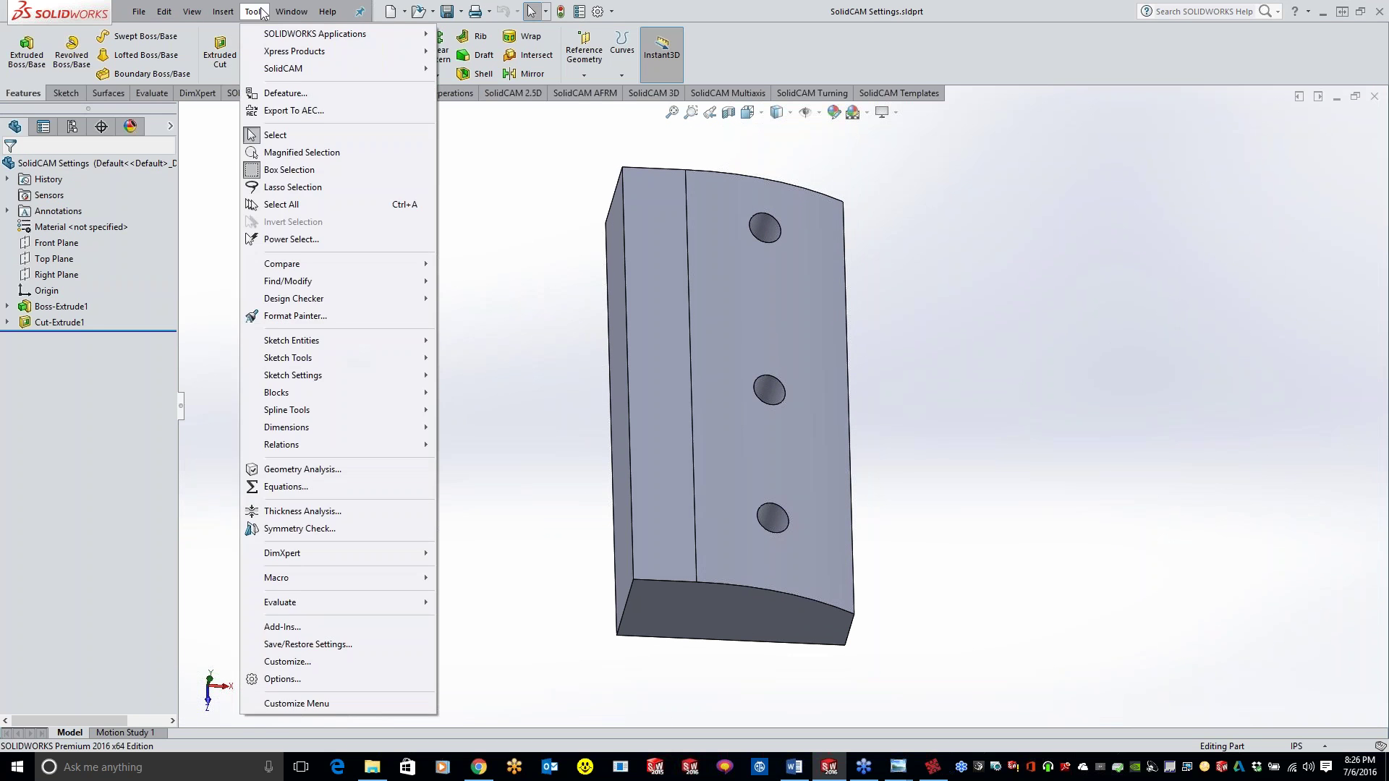
{"action": "mouse_move", "coordinate": [282, 68]}
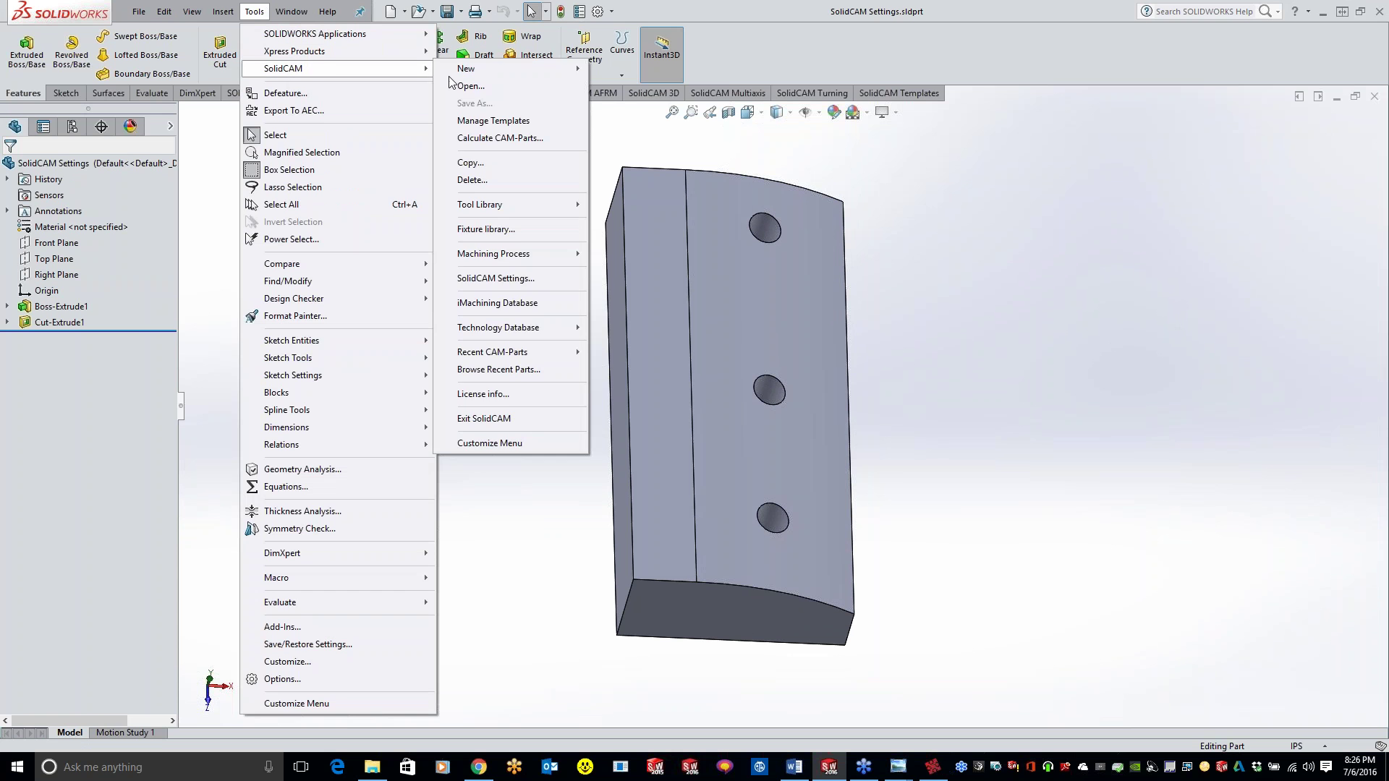
{"action": "mouse_move", "coordinate": [506, 68]}
{"action": "left_click", "coordinate": [611, 70]}
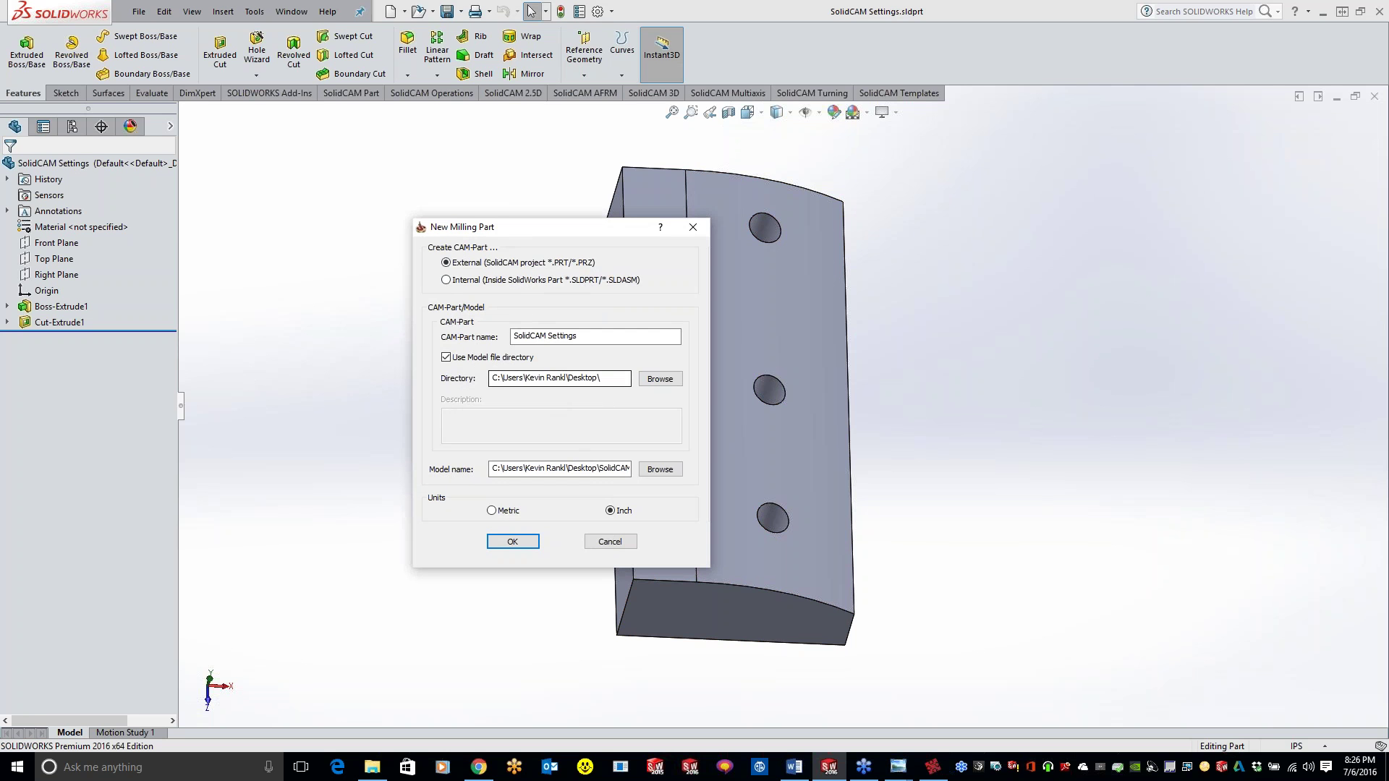
{"action": "left_click", "coordinate": [610, 542]}
- Examine the CAM-Part options in the SolidCAM Settings, toggling automatic project location and compressed mode on and off
{"action": "left_click", "coordinate": [254, 11]}
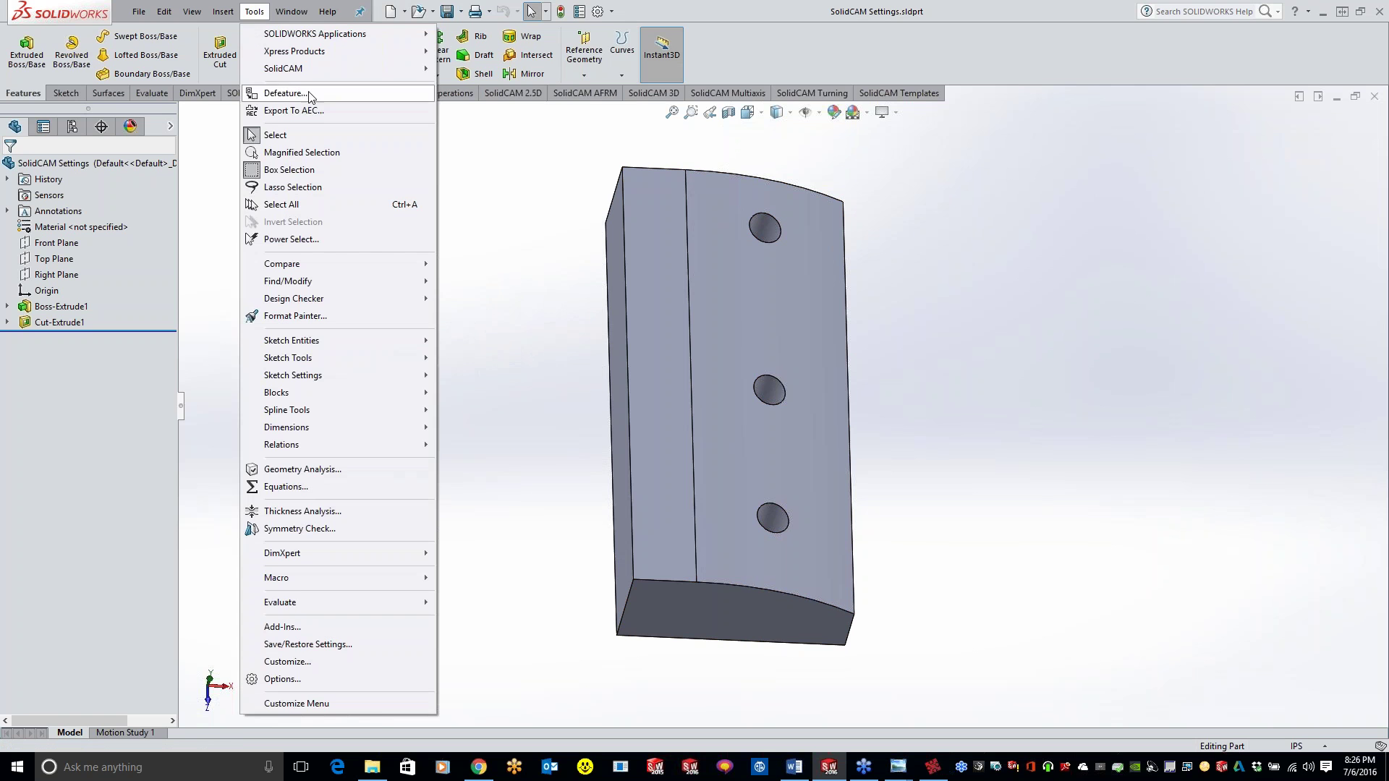
{"action": "mouse_move", "coordinate": [322, 68]}
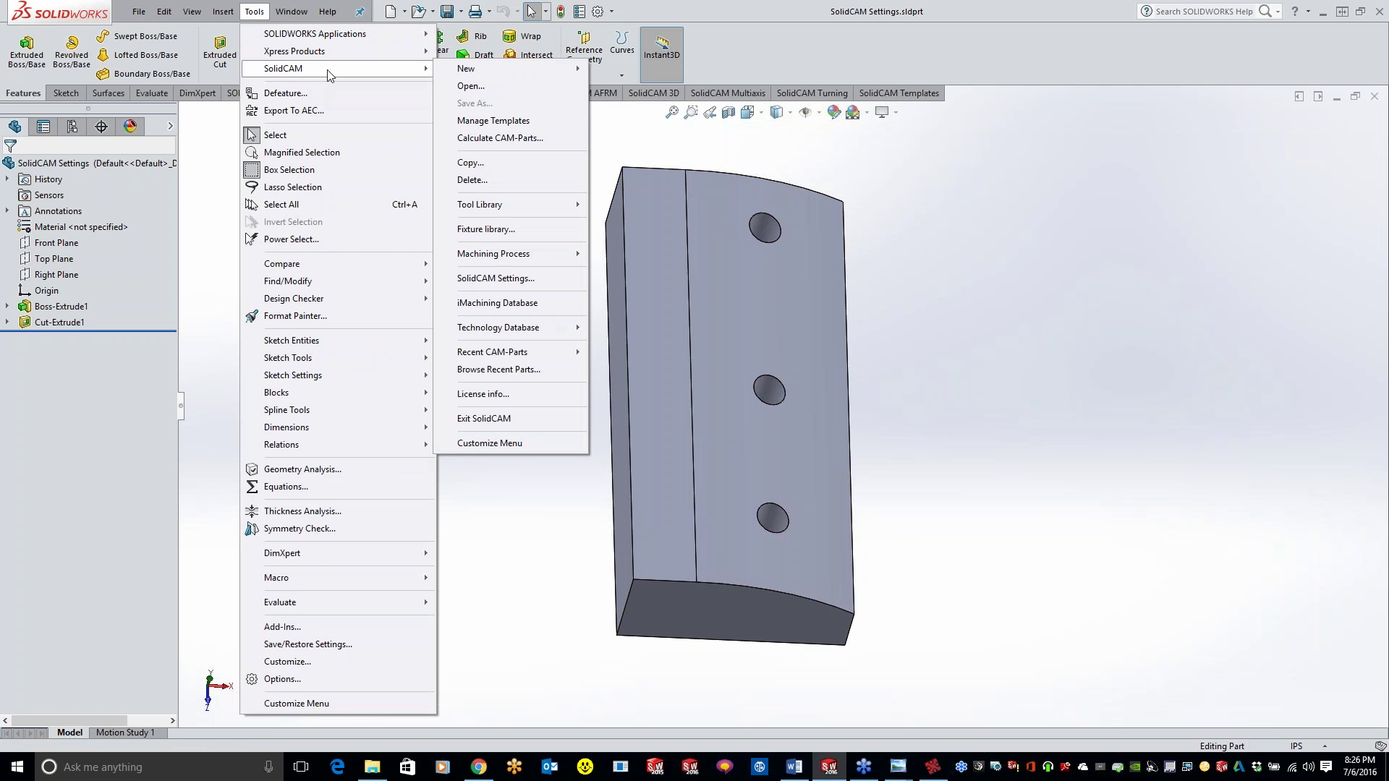
{"action": "left_click", "coordinate": [499, 279]}
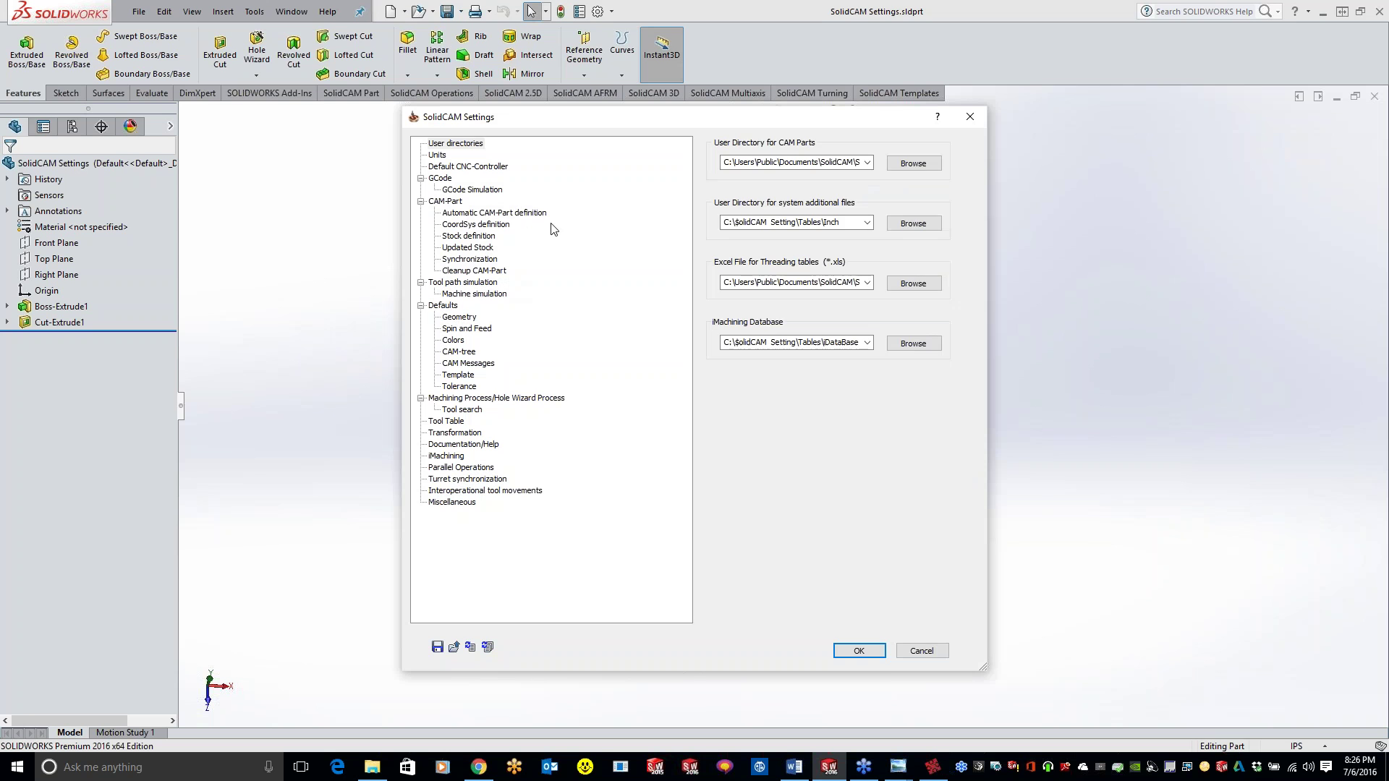
{"action": "left_click", "coordinate": [446, 203]}
{"action": "left_click", "coordinate": [724, 209]}
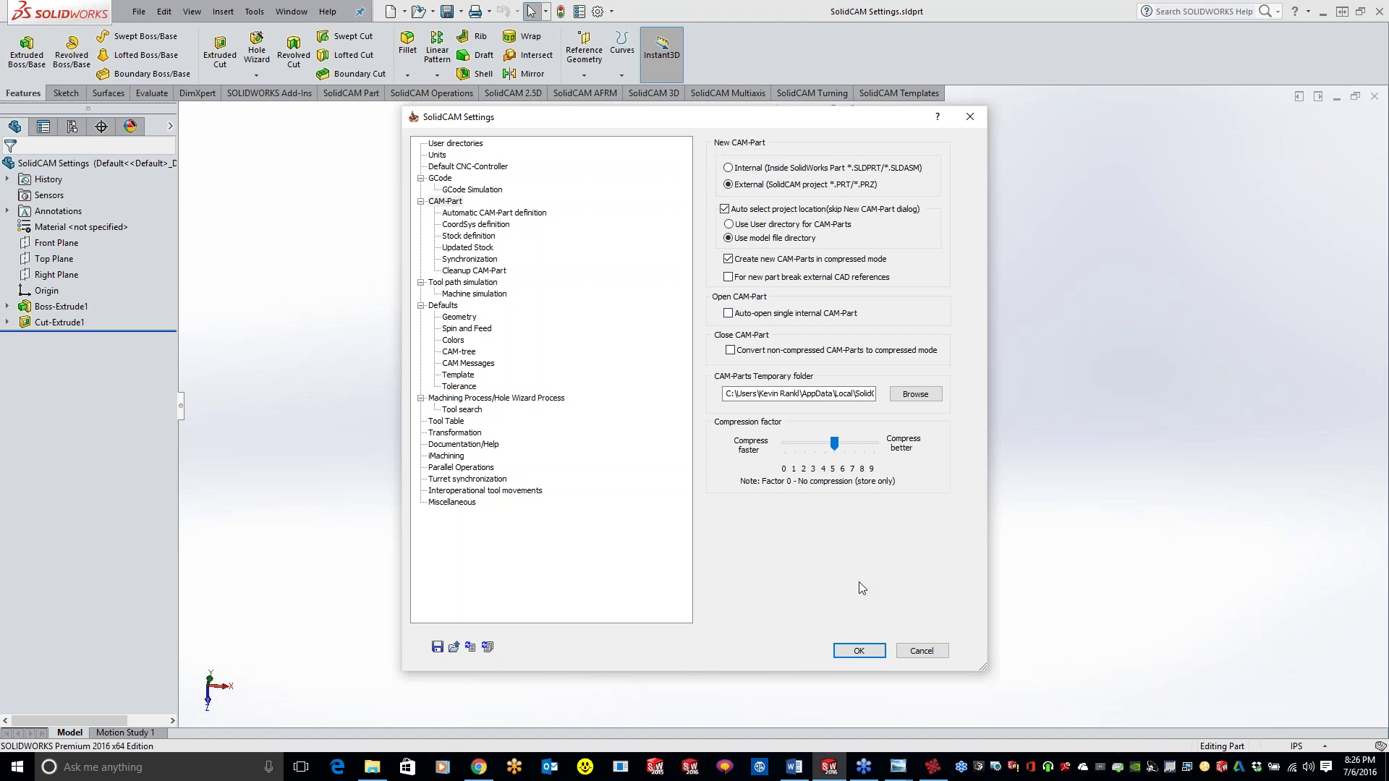
{"action": "left_click", "coordinate": [724, 209]}
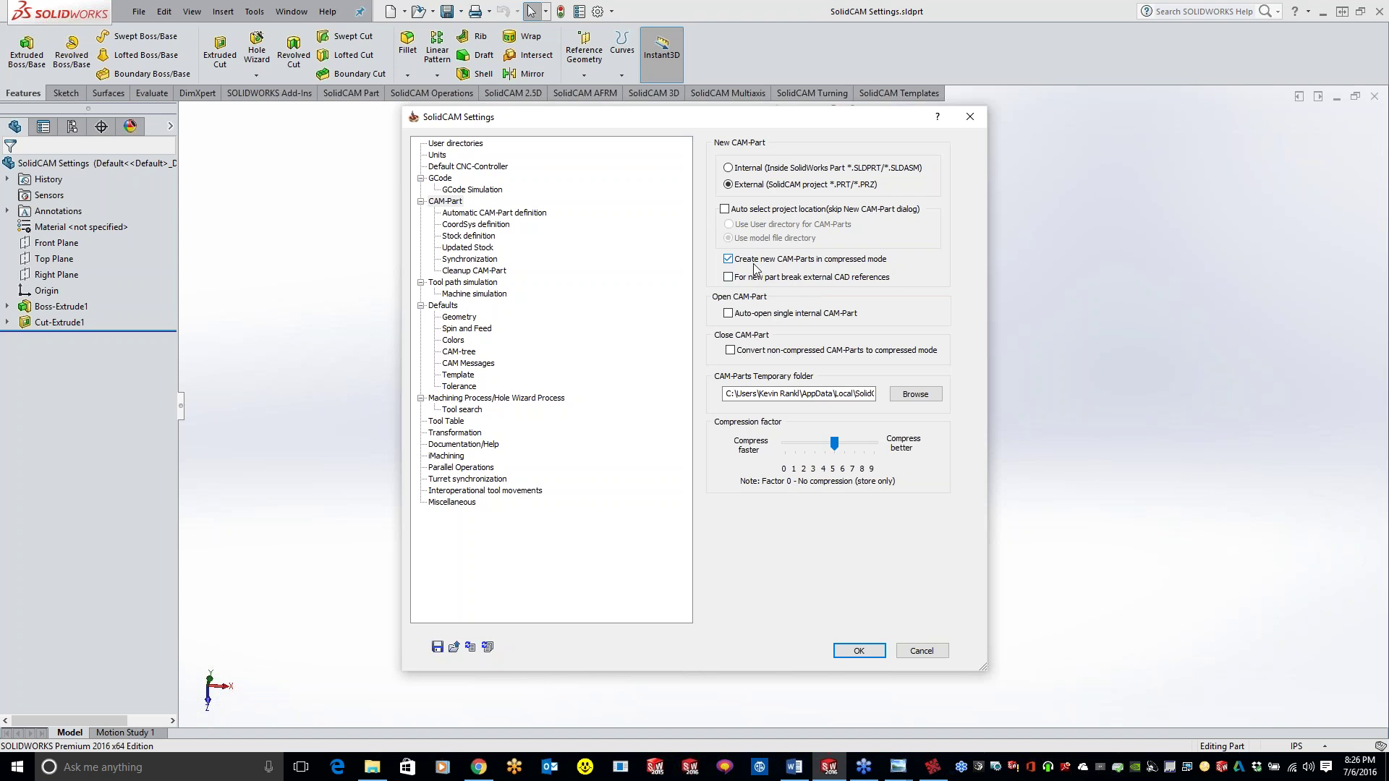
{"action": "left_click", "coordinate": [728, 259]}
{"action": "left_click", "coordinate": [728, 259]}
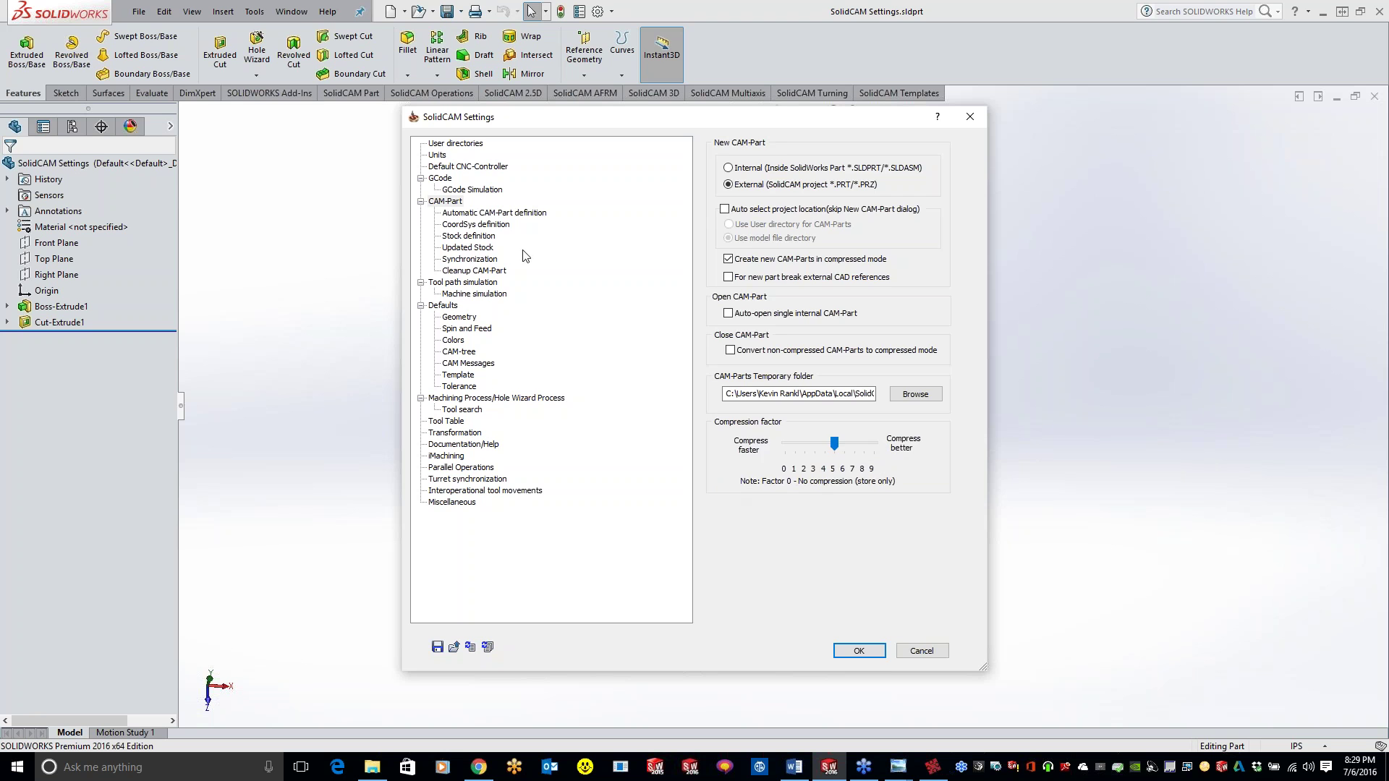
- Enable the default CNC-Controller option for milling in the Automatic CAM-Part definition settings
{"action": "left_click", "coordinate": [495, 212]}
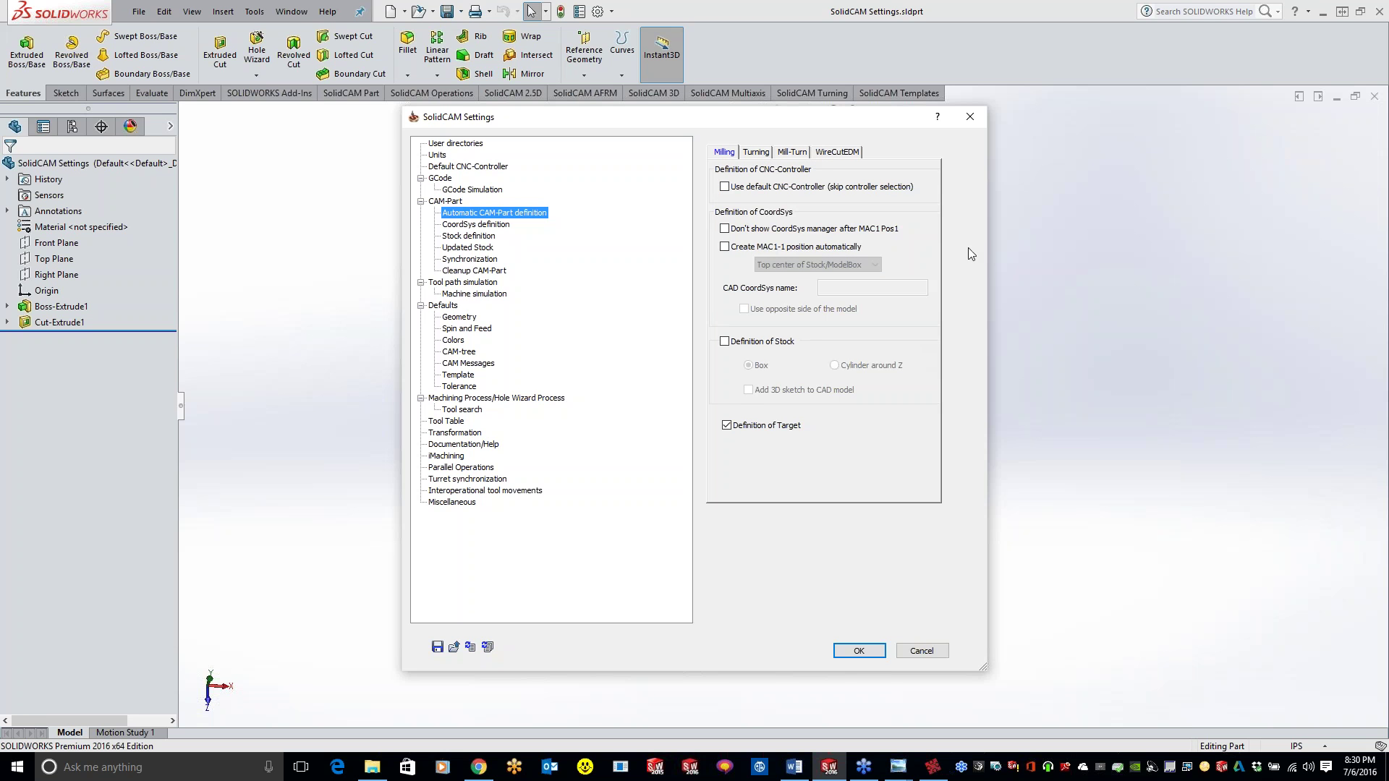
{"action": "left_click", "coordinate": [732, 188]}
{"action": "left_click", "coordinate": [732, 188]}
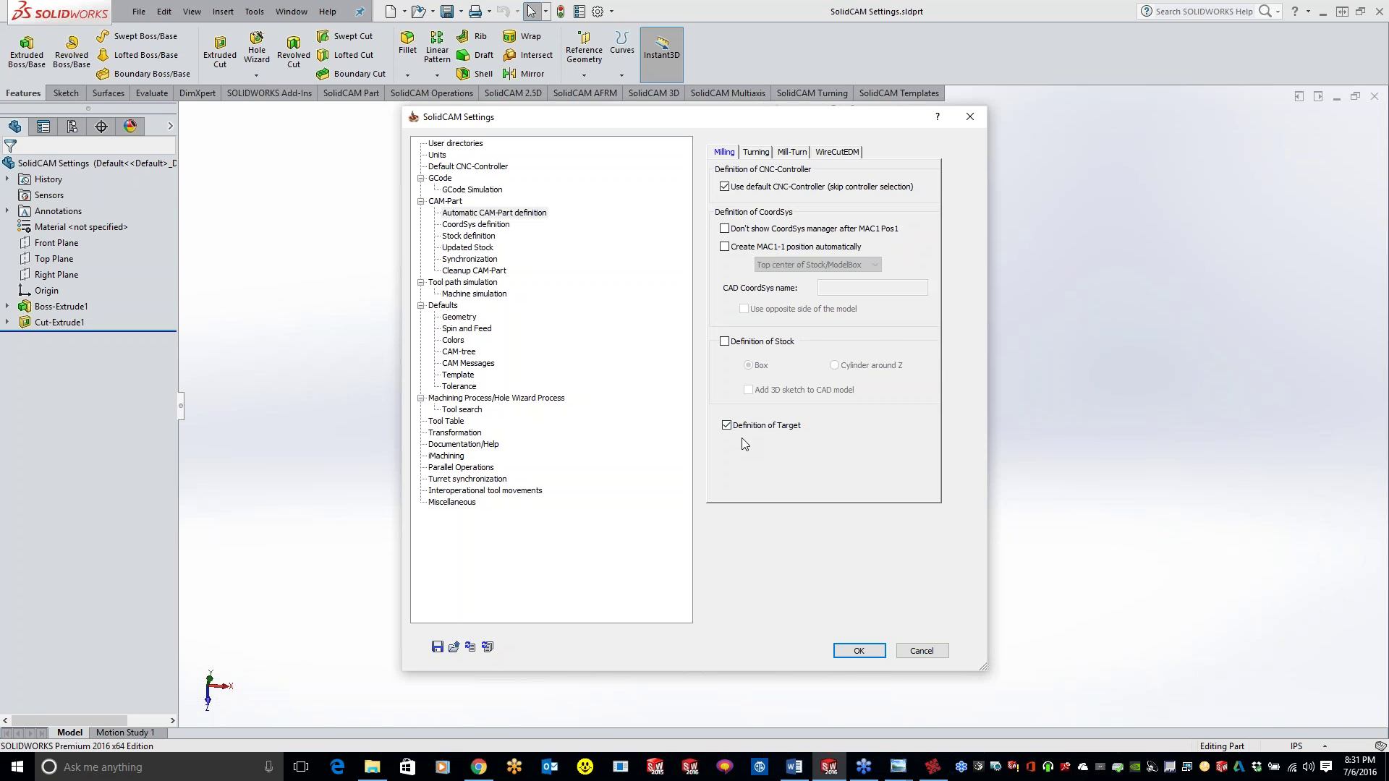
- Examine the CoordSys definition settings and the enlarged tool level diagram in Tool_Levels.png in Windows Photo Viewer
{"action": "left_click", "coordinate": [471, 226]}
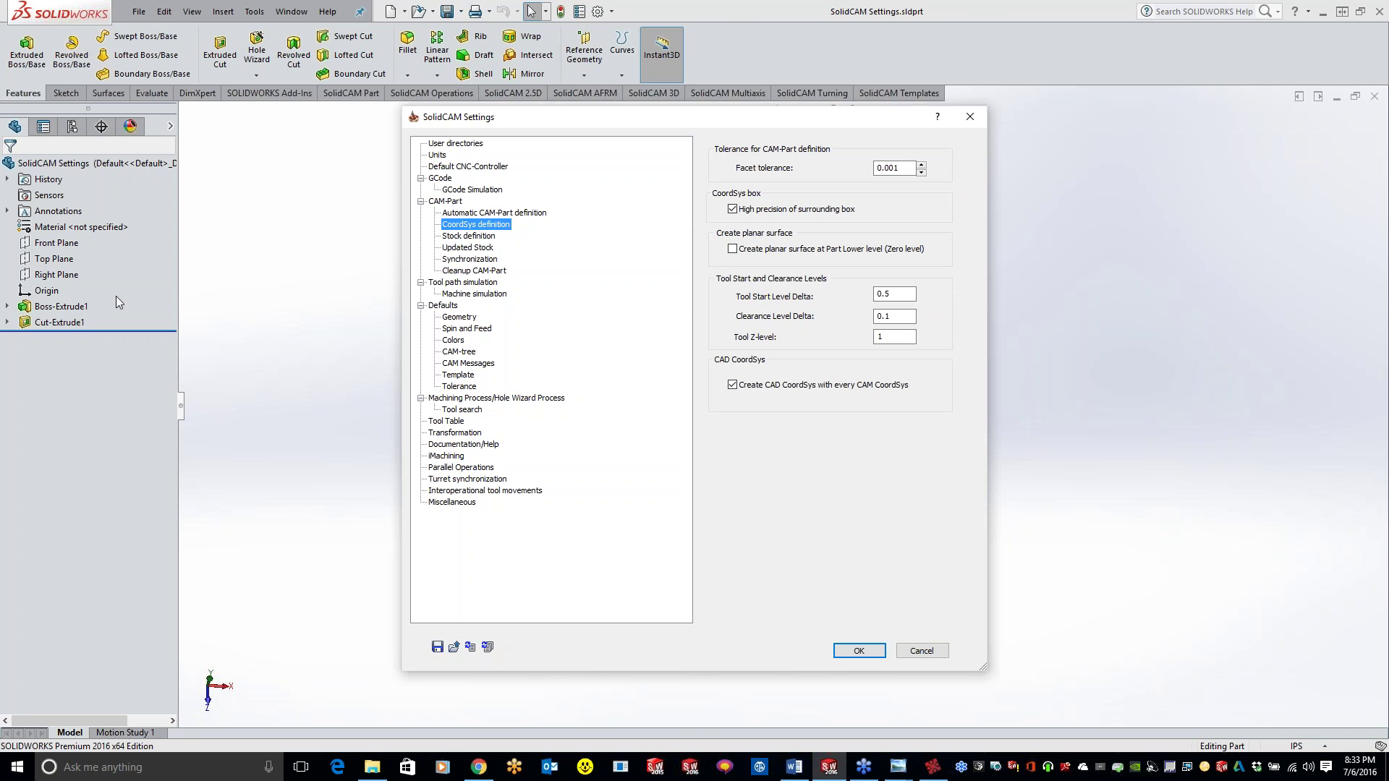
{"action": "key", "text": "alt+Tab"}
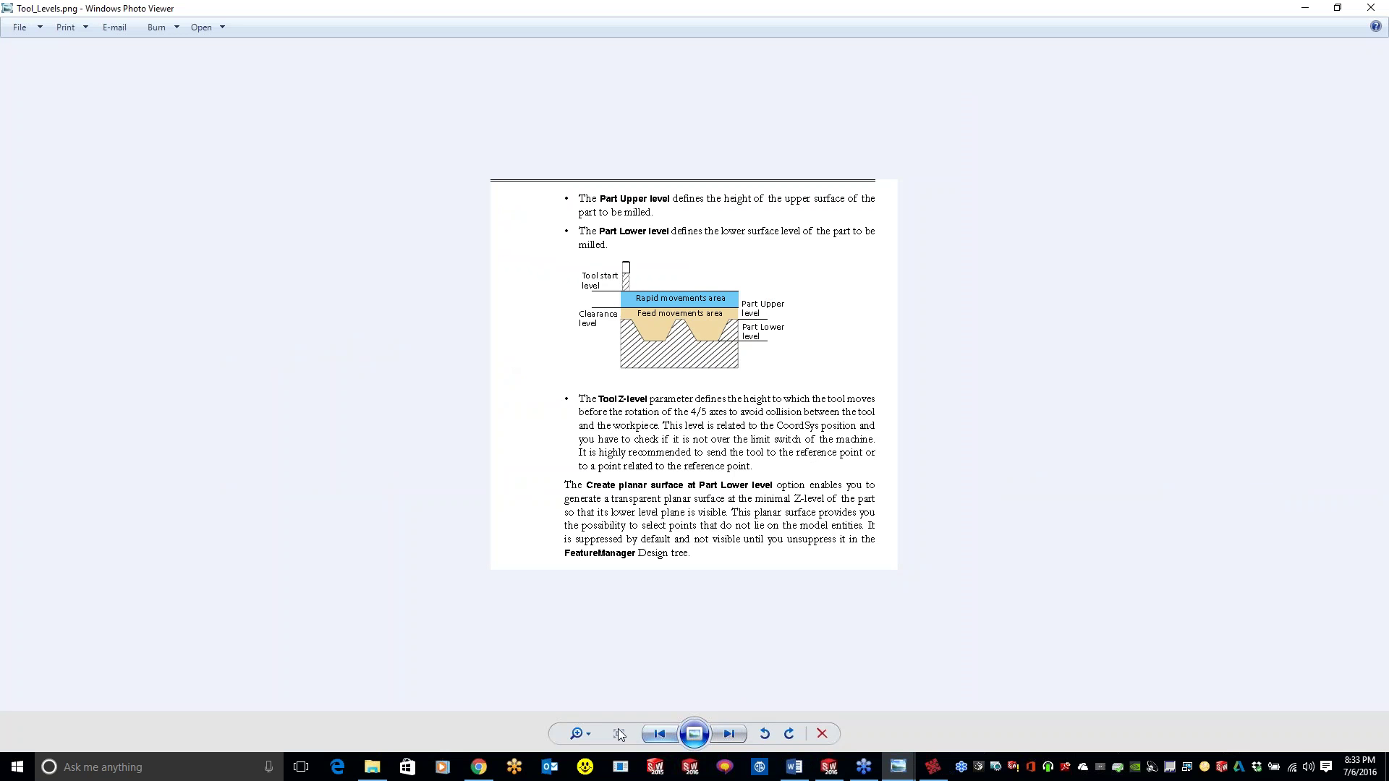
{"action": "left_click", "coordinate": [588, 735]}
{"action": "left_click_drag", "start_coordinate": [589, 738], "coordinate": [596, 719]}
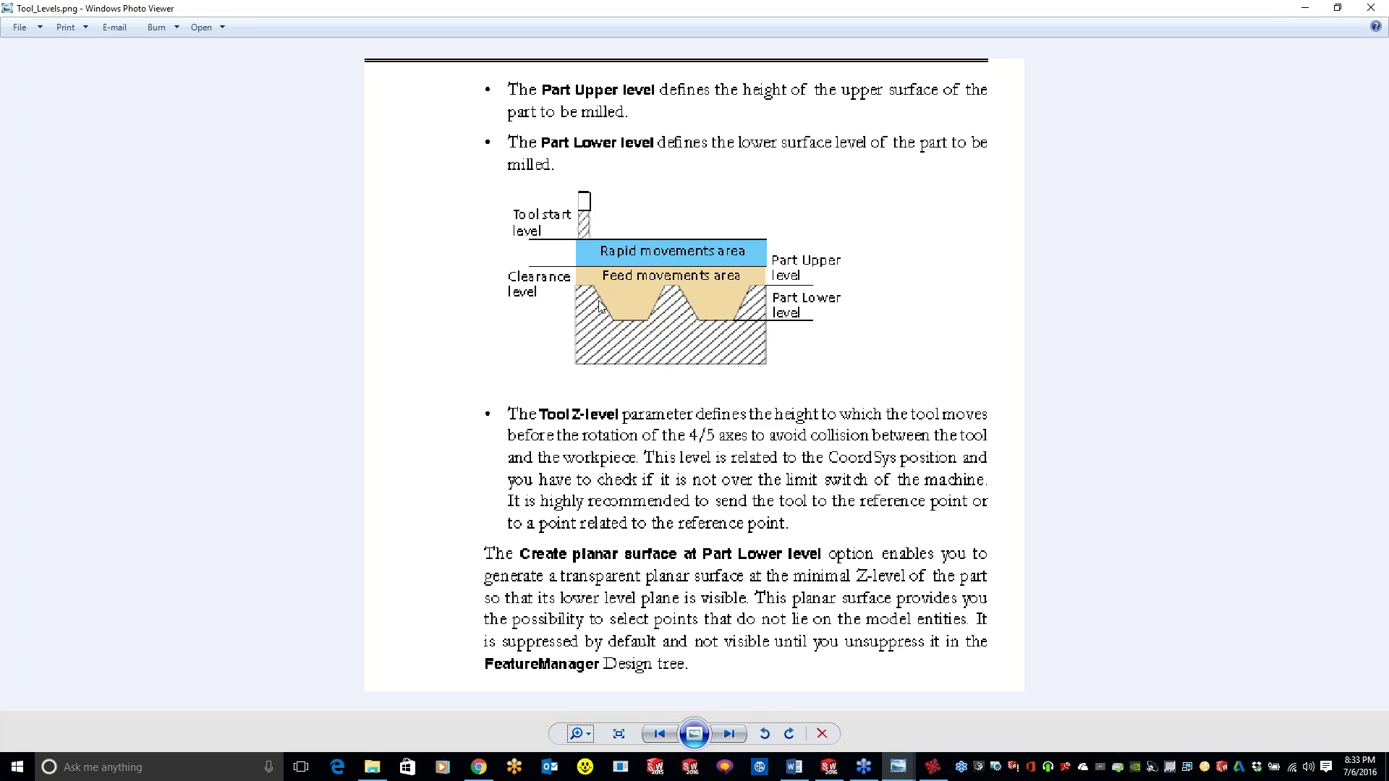
{"action": "left_click", "coordinate": [1302, 8]}
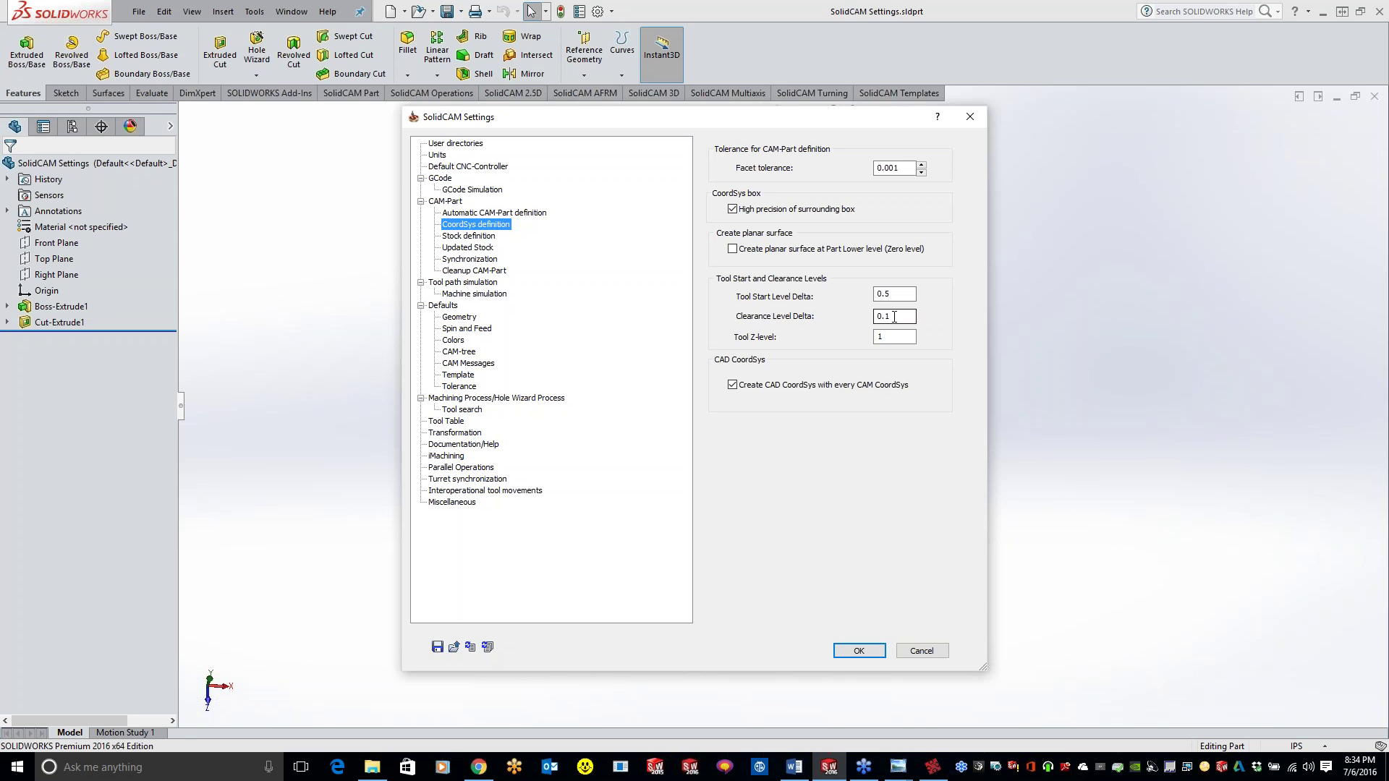
- Close the SolidCAM Settings without accepting them and close the SolidCAM Settings.sldprt part
{"action": "left_click", "coordinate": [892, 295]}
{"action": "left_click", "coordinate": [969, 116]}
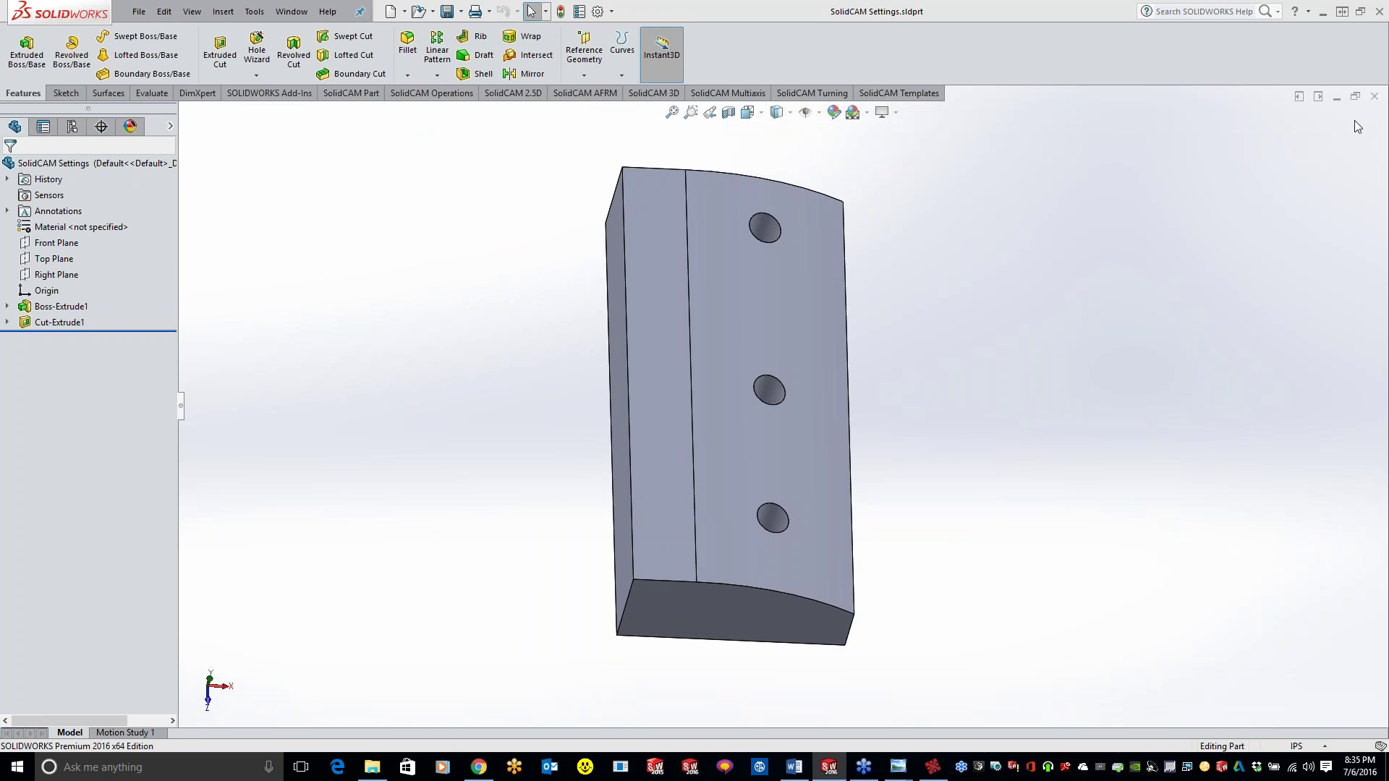
{"action": "left_click", "coordinate": [1375, 96]}
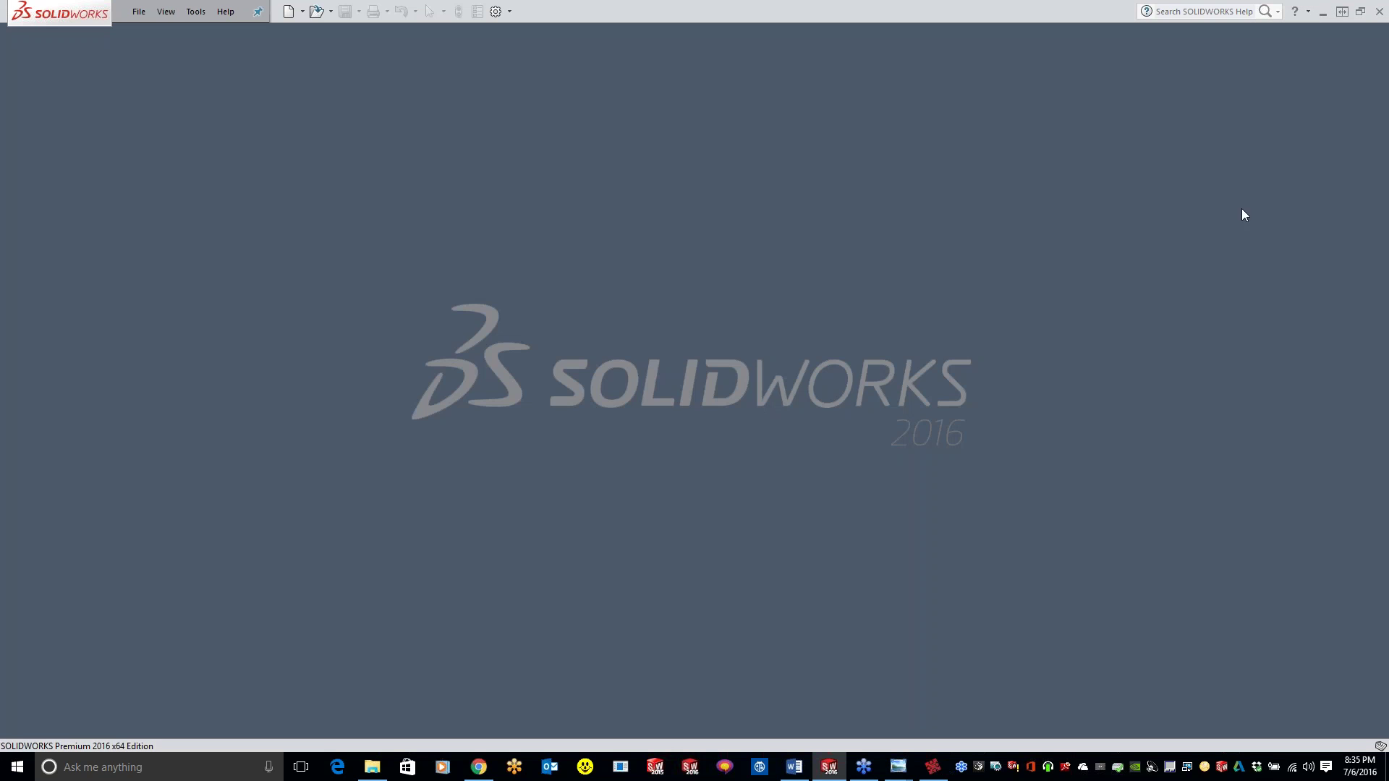
- Try to open SOLIDCAM SETTINGS.prz from the recent CAM-Parts
{"action": "left_click", "coordinate": [194, 13]}
{"action": "mouse_move", "coordinate": [268, 70]}
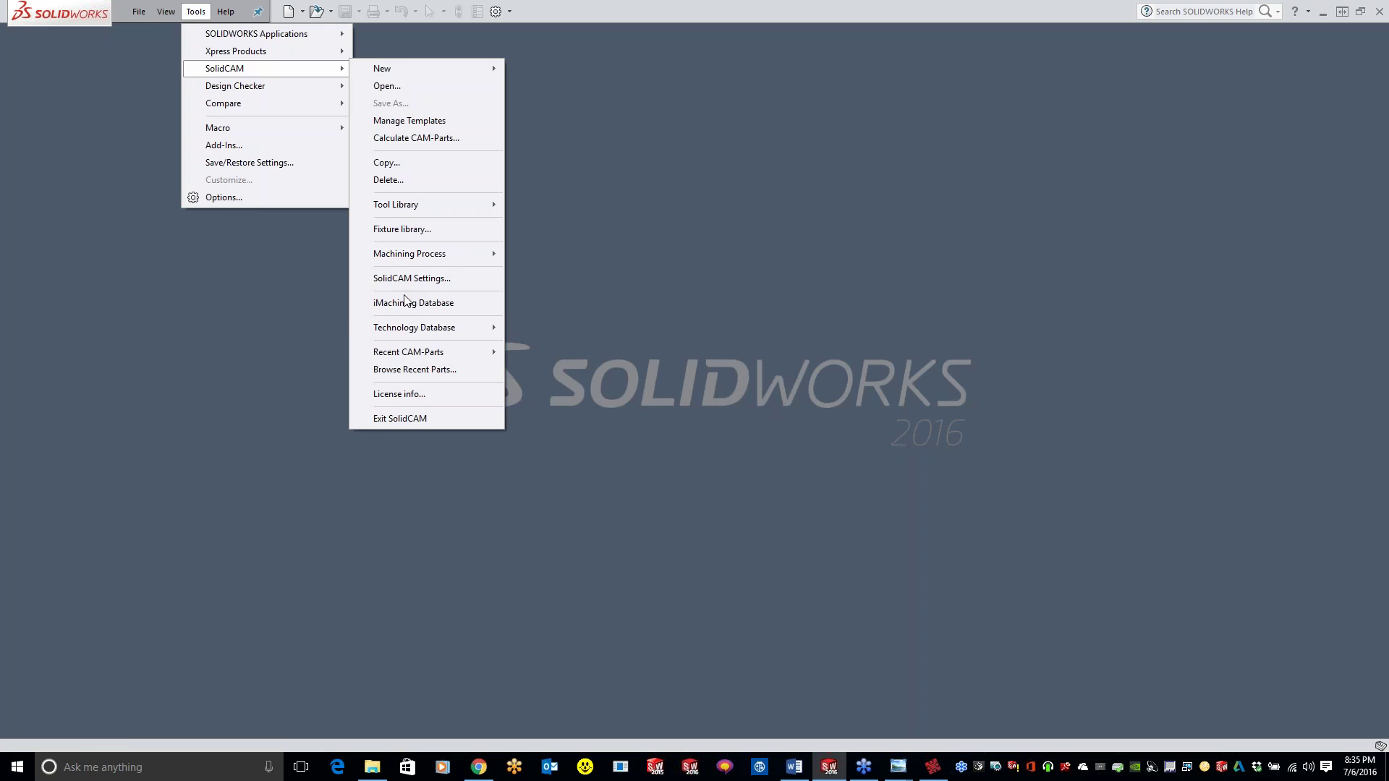
{"action": "mouse_move", "coordinate": [427, 352]}
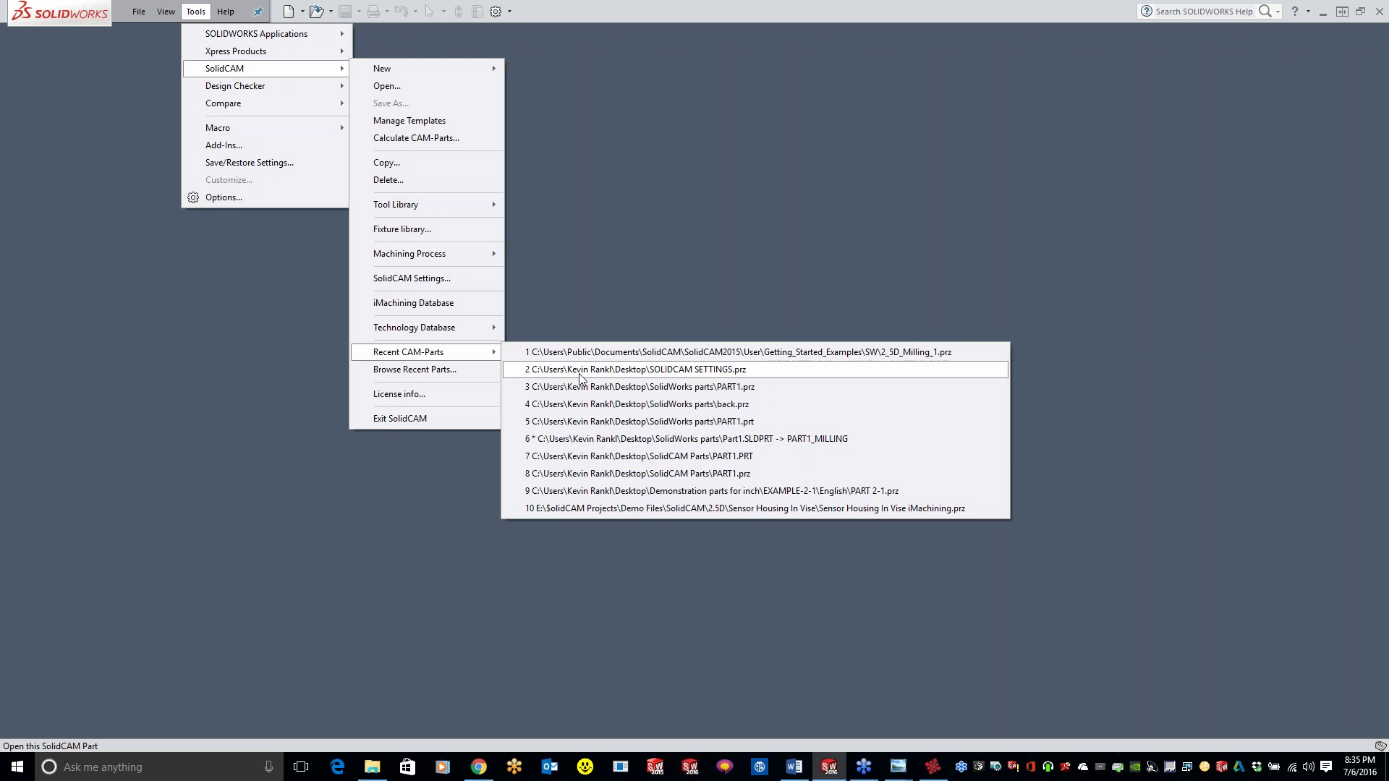
{"action": "left_click", "coordinate": [579, 371]}
{"action": "left_click", "coordinate": [554, 499]}
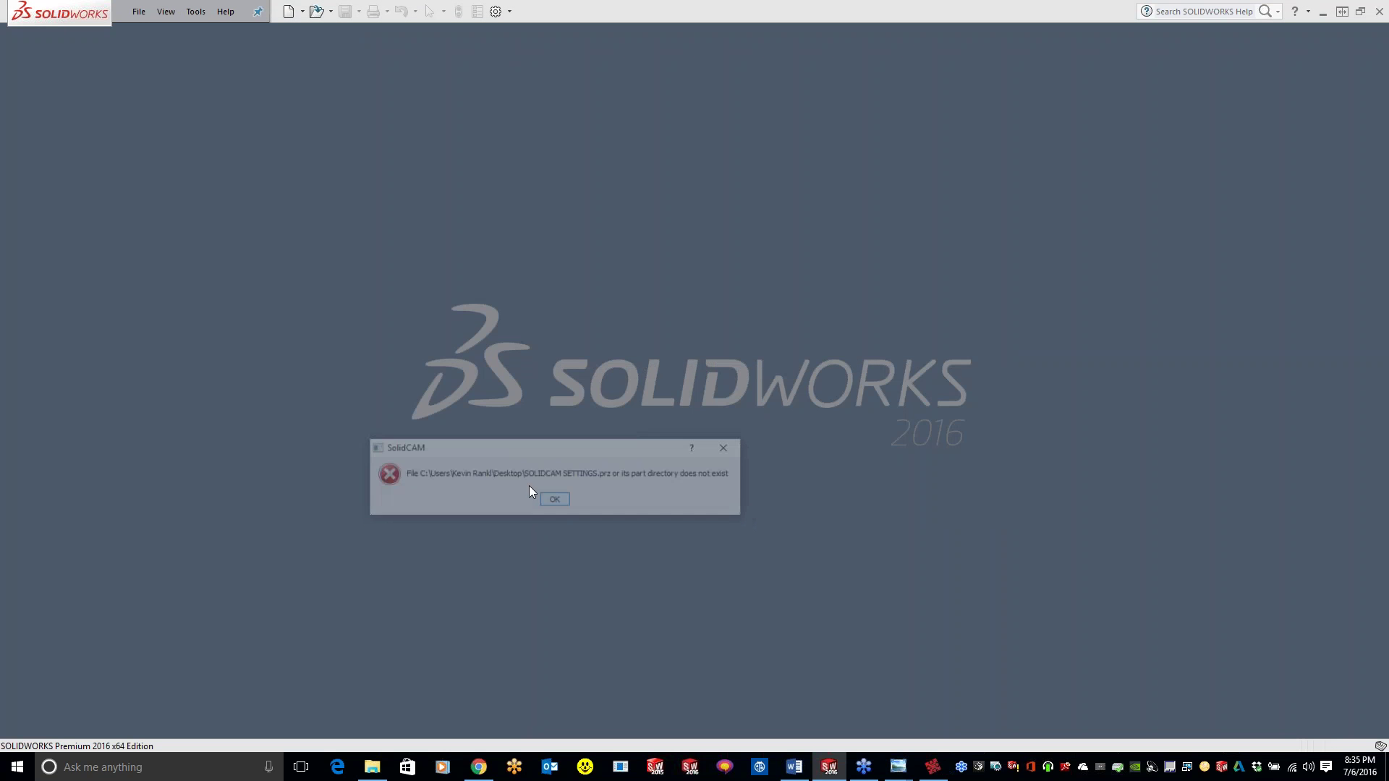
{"action": "left_click", "coordinate": [197, 11]}
{"action": "mouse_move", "coordinate": [206, 71]}
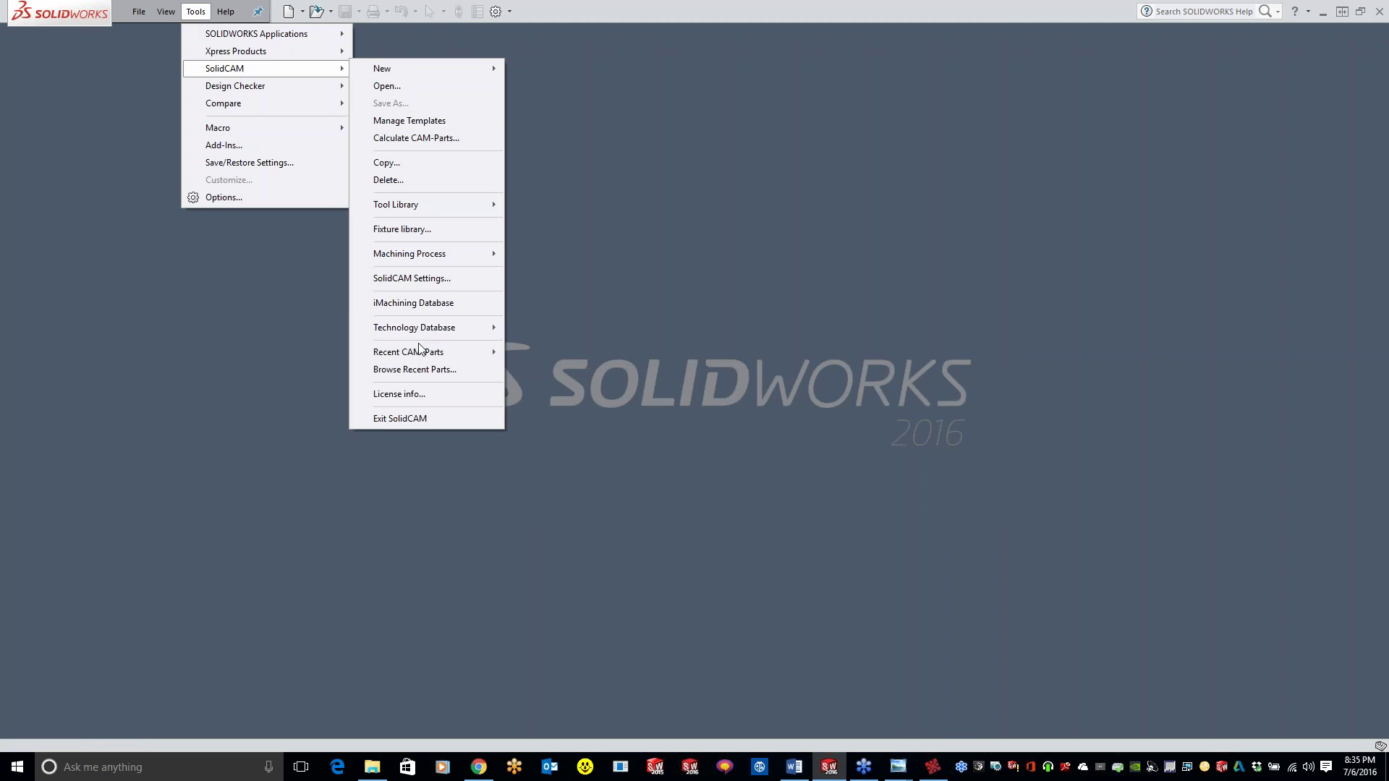
{"action": "mouse_move", "coordinate": [425, 352]}
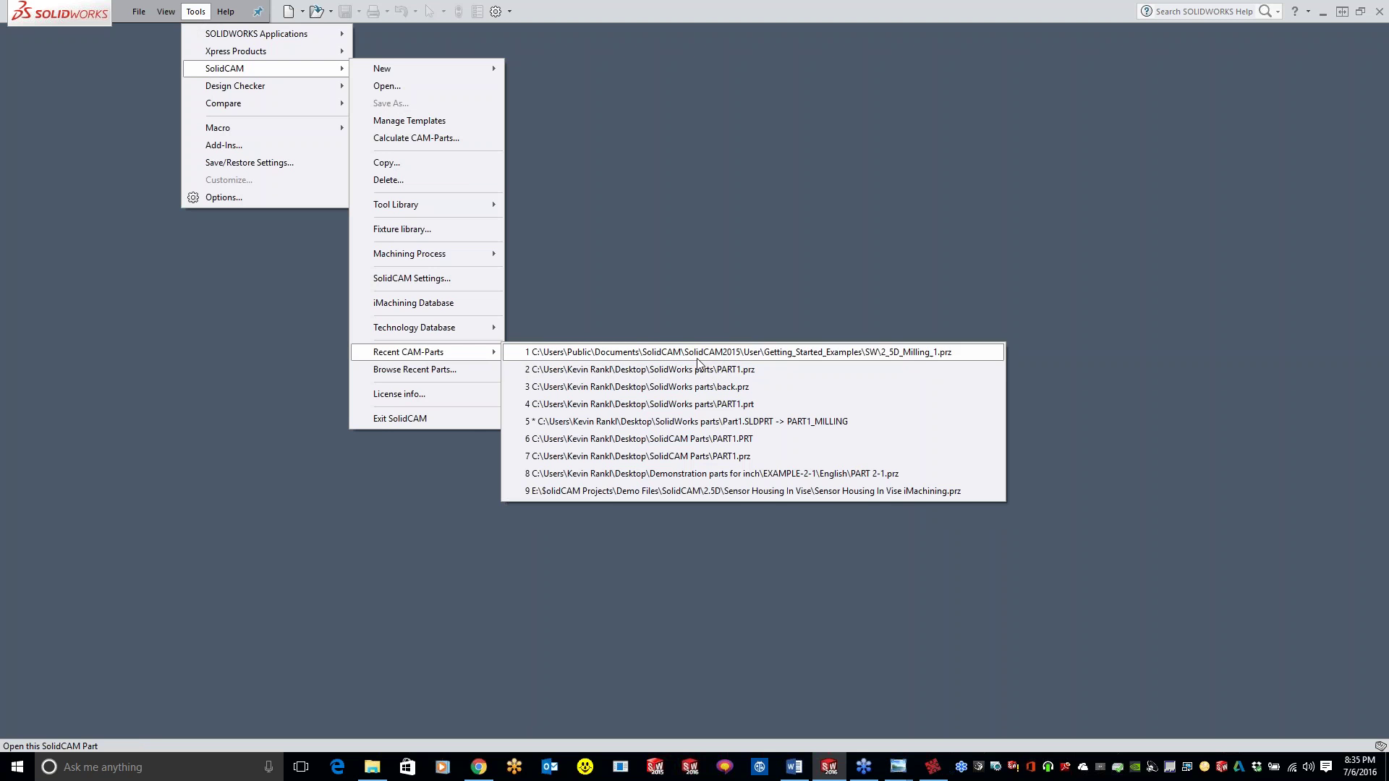
{"action": "left_click", "coordinate": [749, 293]}
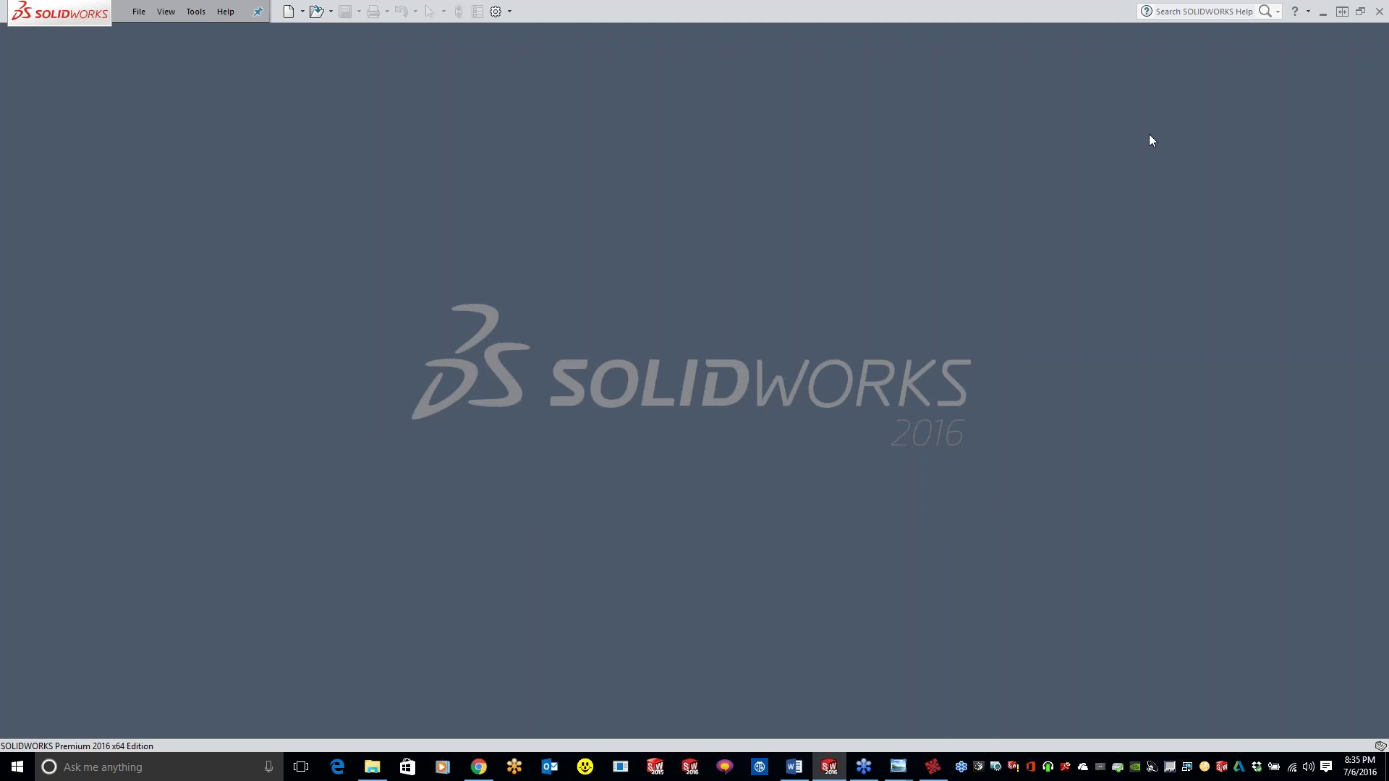
- Open SolidCAM Settings.sldprt from the desktop and create a new milling CAM-Part for it
{"action": "left_click", "coordinate": [1323, 13]}
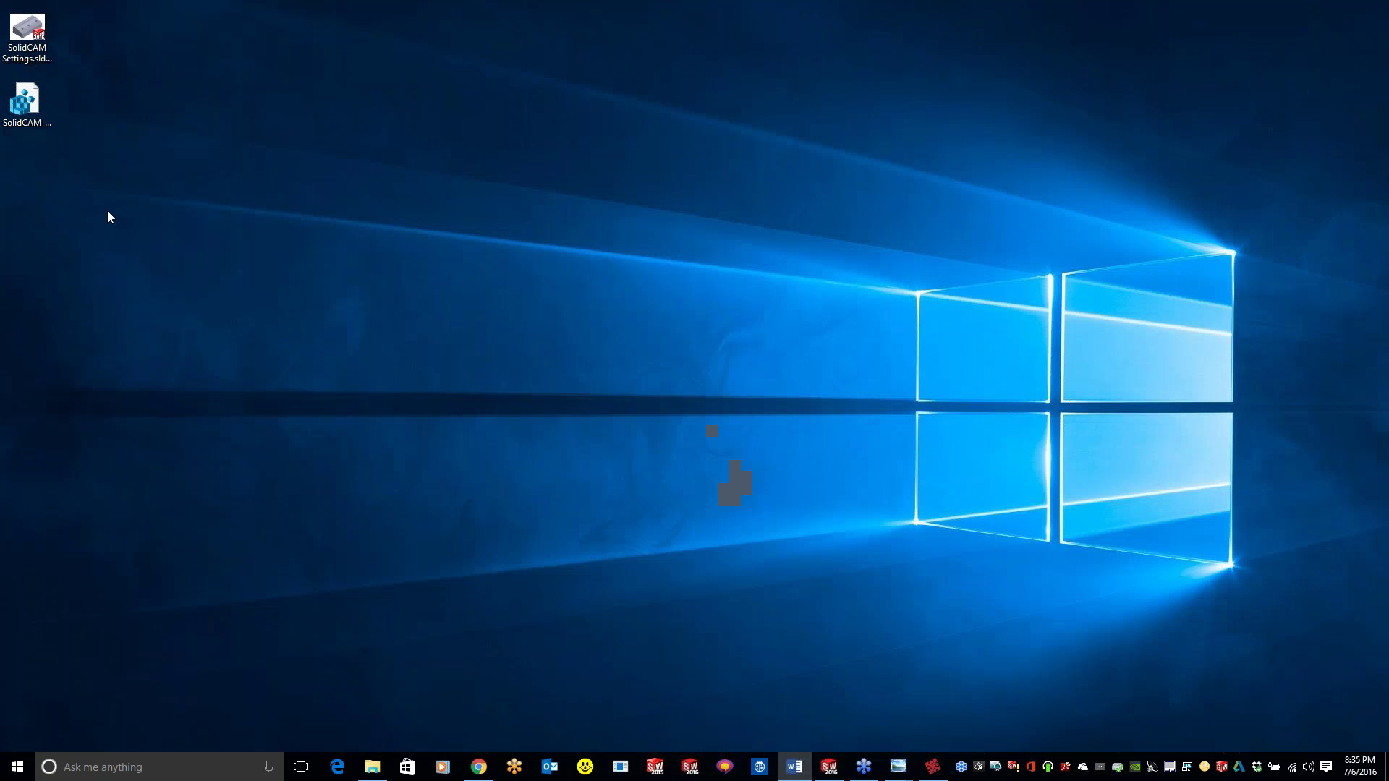
{"action": "double_click", "coordinate": [28, 40]}
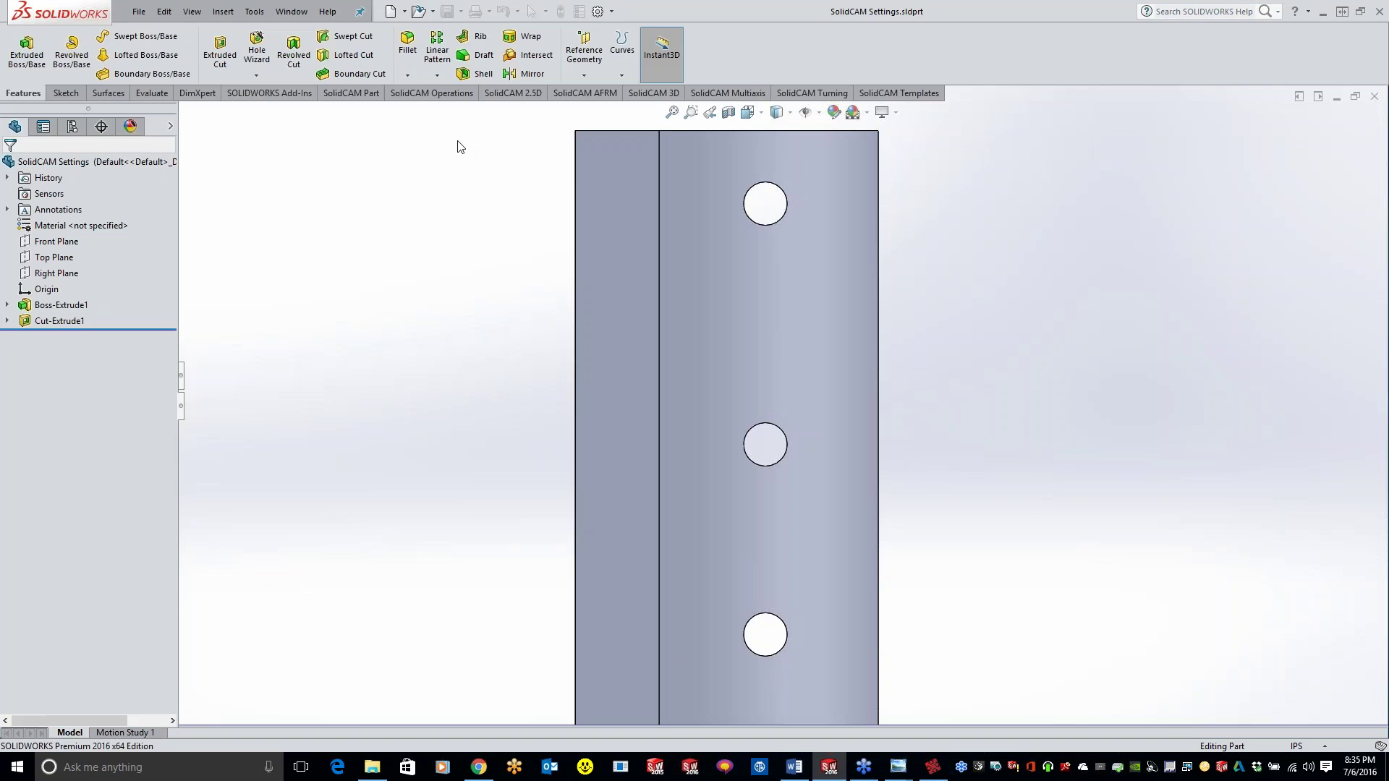
{"action": "left_click", "coordinate": [254, 11]}
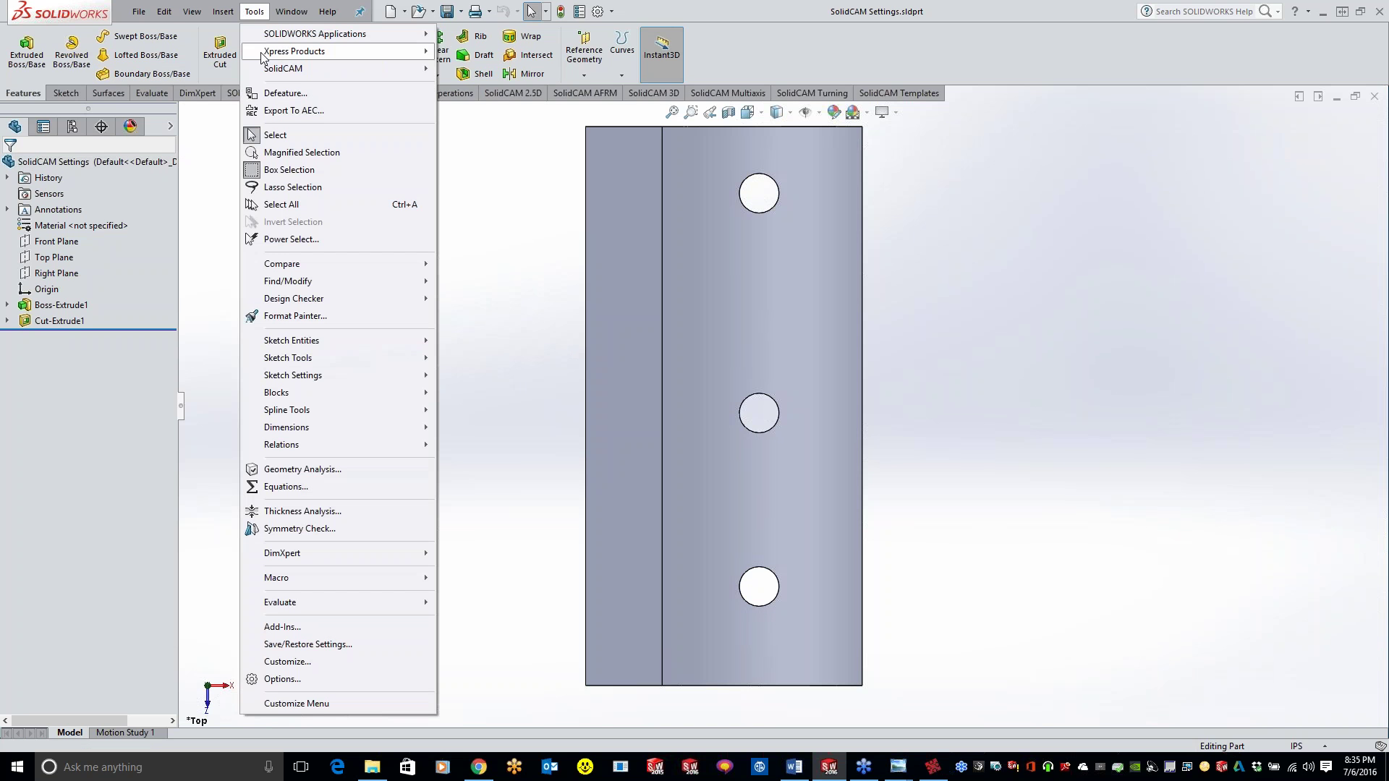
{"action": "mouse_move", "coordinate": [269, 68]}
{"action": "mouse_move", "coordinate": [478, 68]}
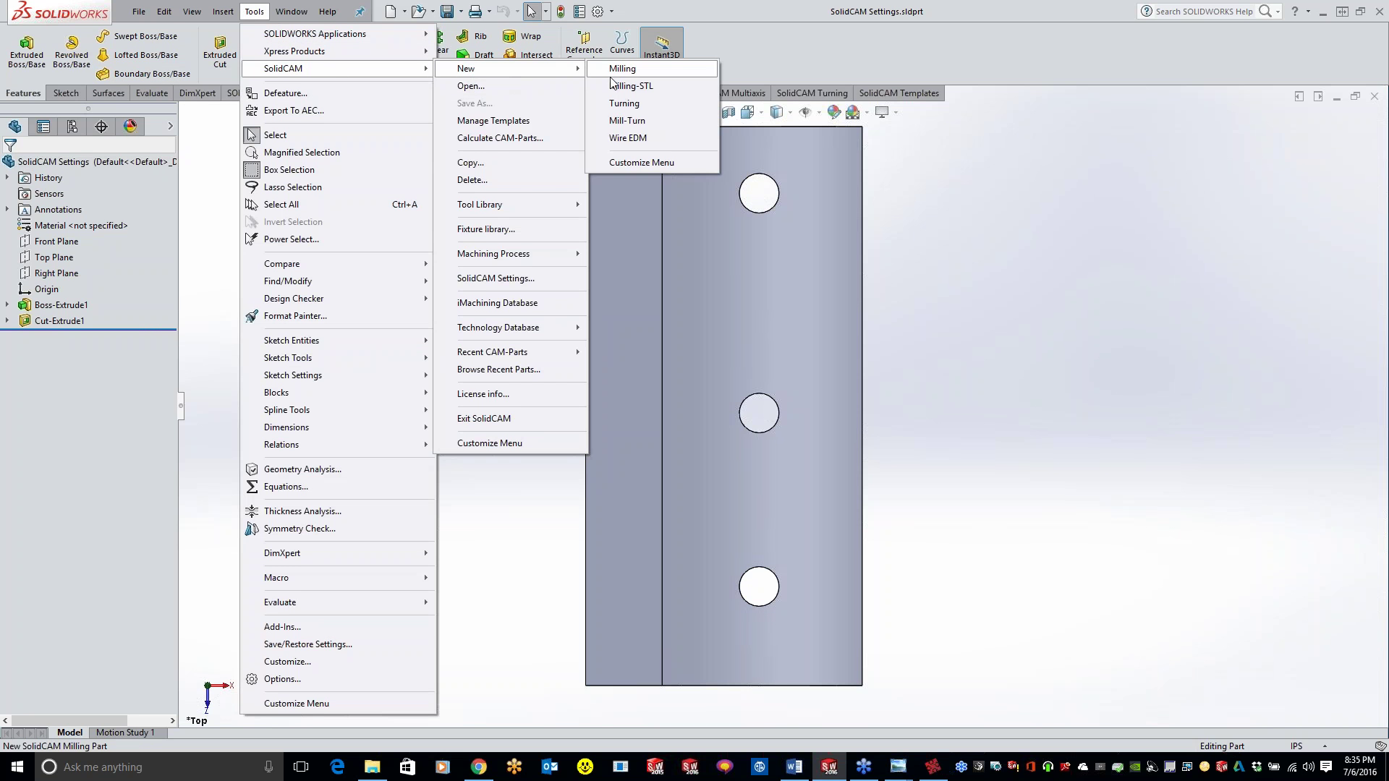
{"action": "left_click", "coordinate": [614, 68]}
{"action": "left_click", "coordinate": [507, 544]}
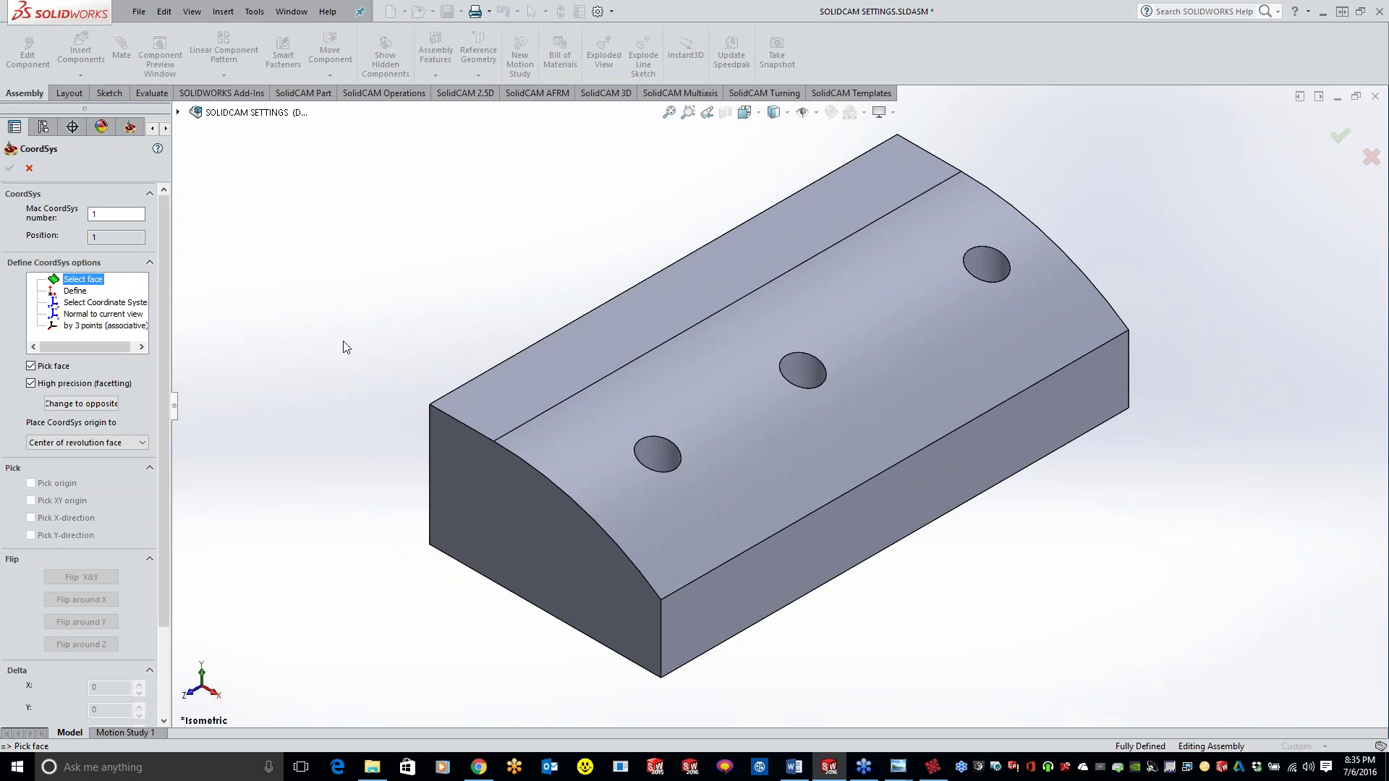
- Define machine coordinate system 1 on the part's flat top face, flip it around Z and accept the CoordSys data
{"action": "left_click", "coordinate": [571, 340]}
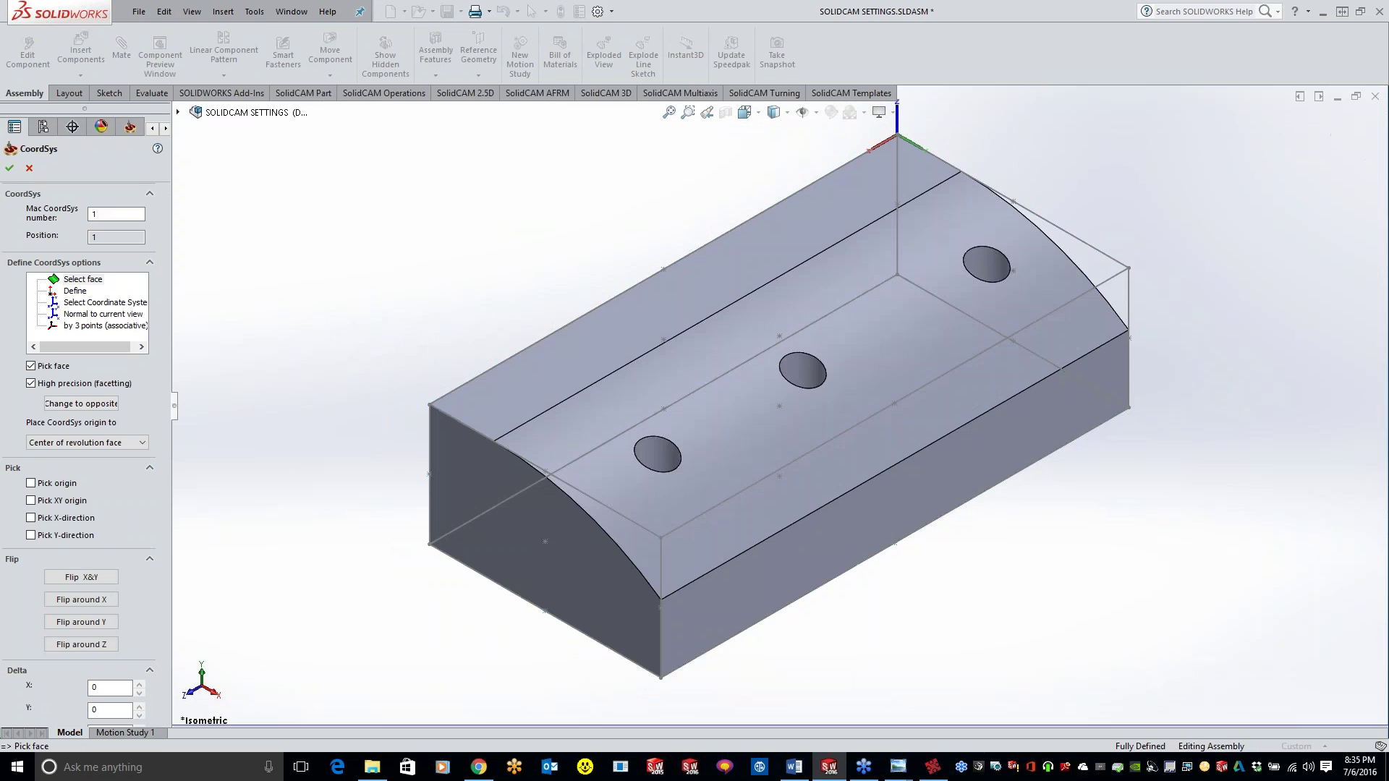
{"action": "left_click", "coordinate": [87, 647]}
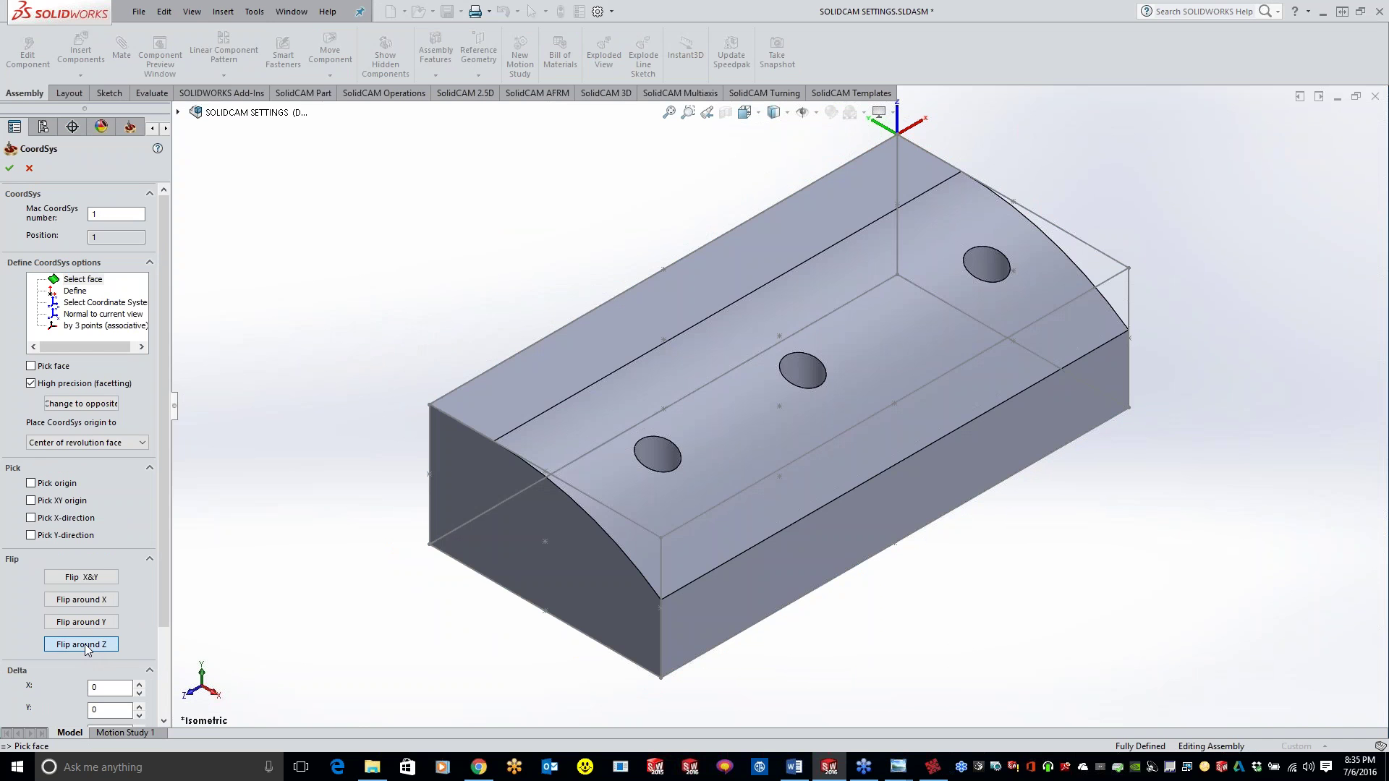
{"action": "left_click", "coordinate": [10, 167]}
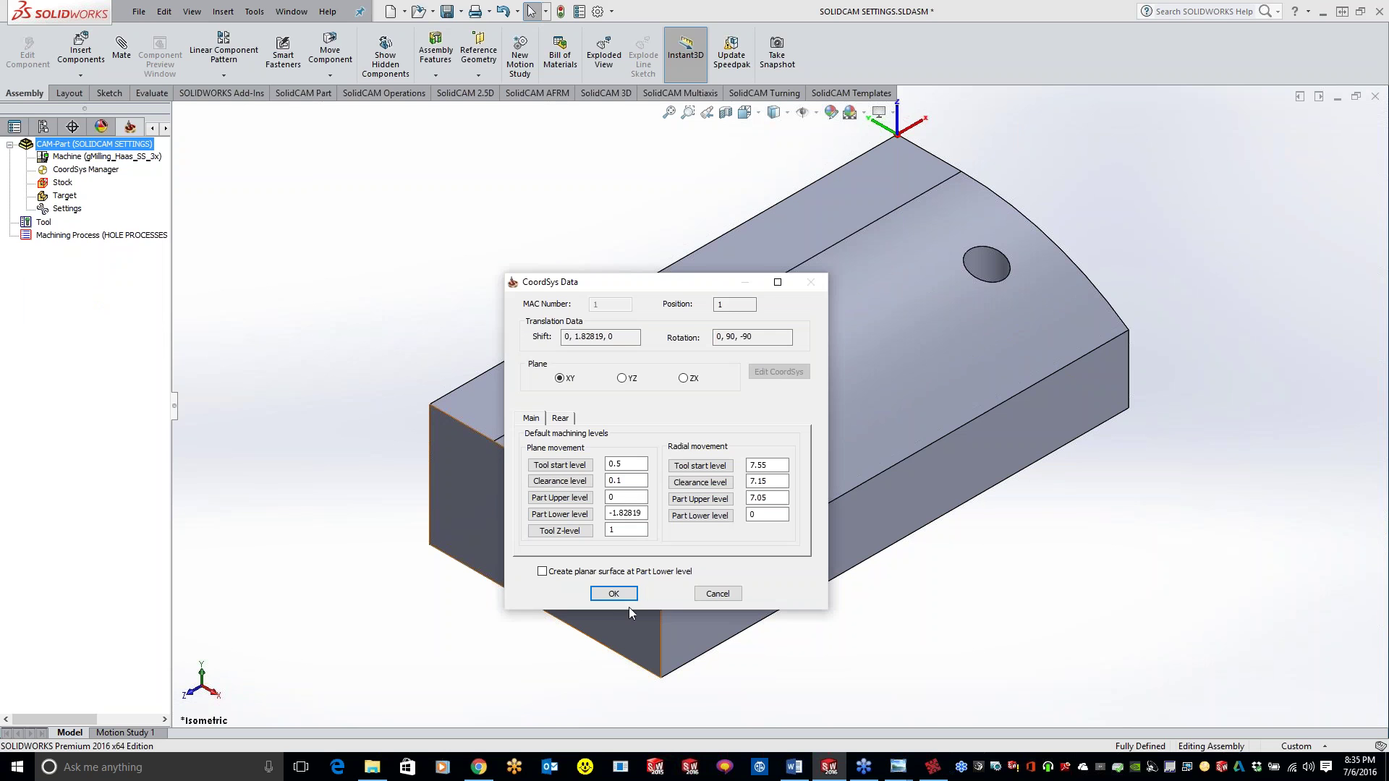
{"action": "left_click", "coordinate": [613, 593]}
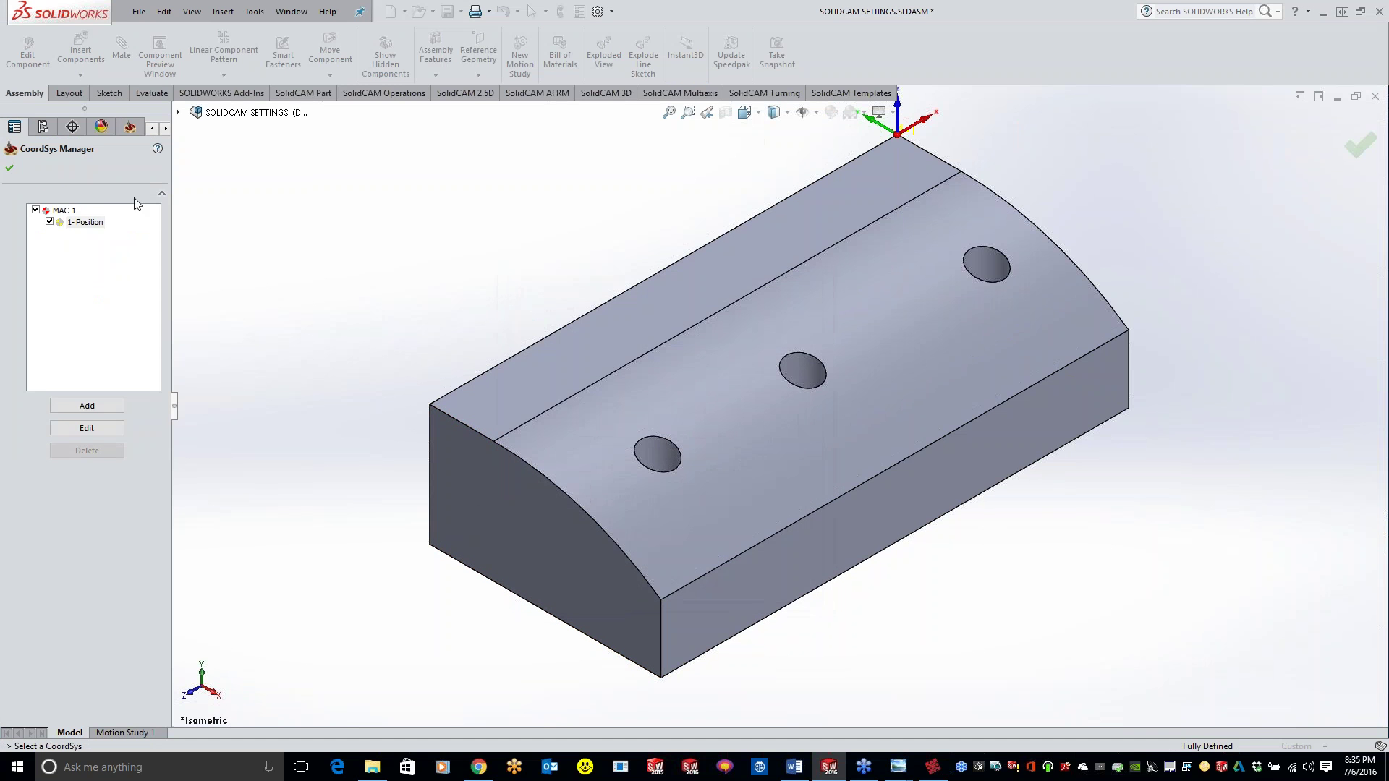
{"action": "left_click", "coordinate": [9, 168]}
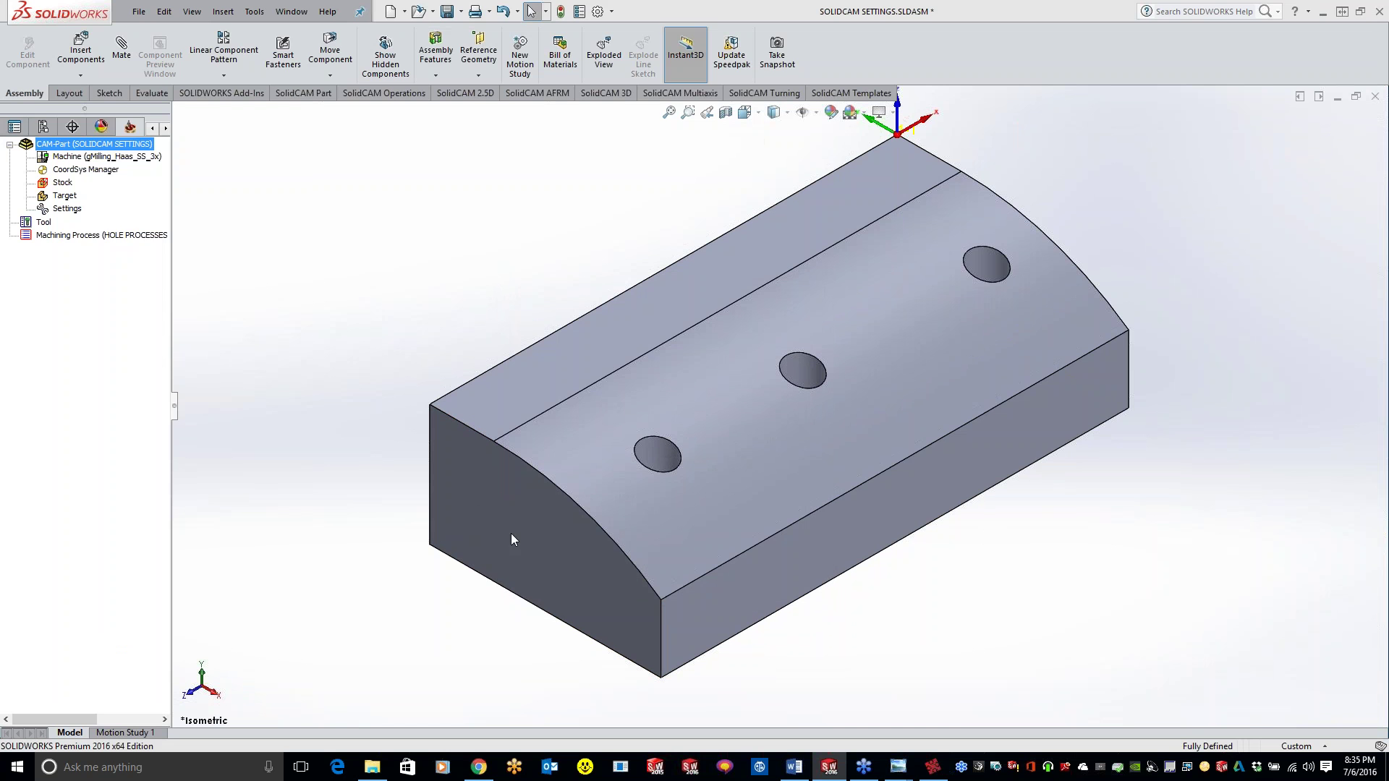
- Define the stock as a box around the solid body, relative to the model, and accept the milling part data
{"action": "left_click", "coordinate": [516, 511]}
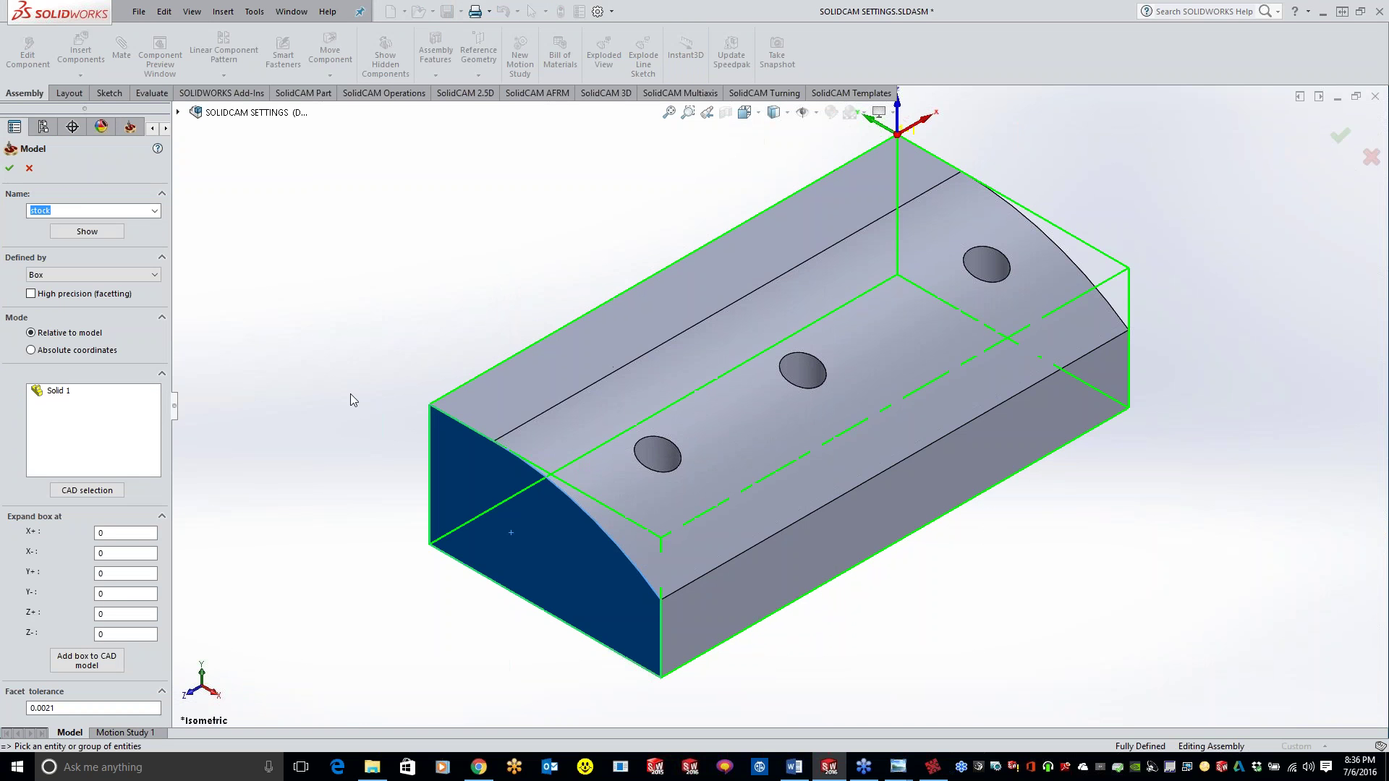
{"action": "left_click", "coordinate": [9, 169]}
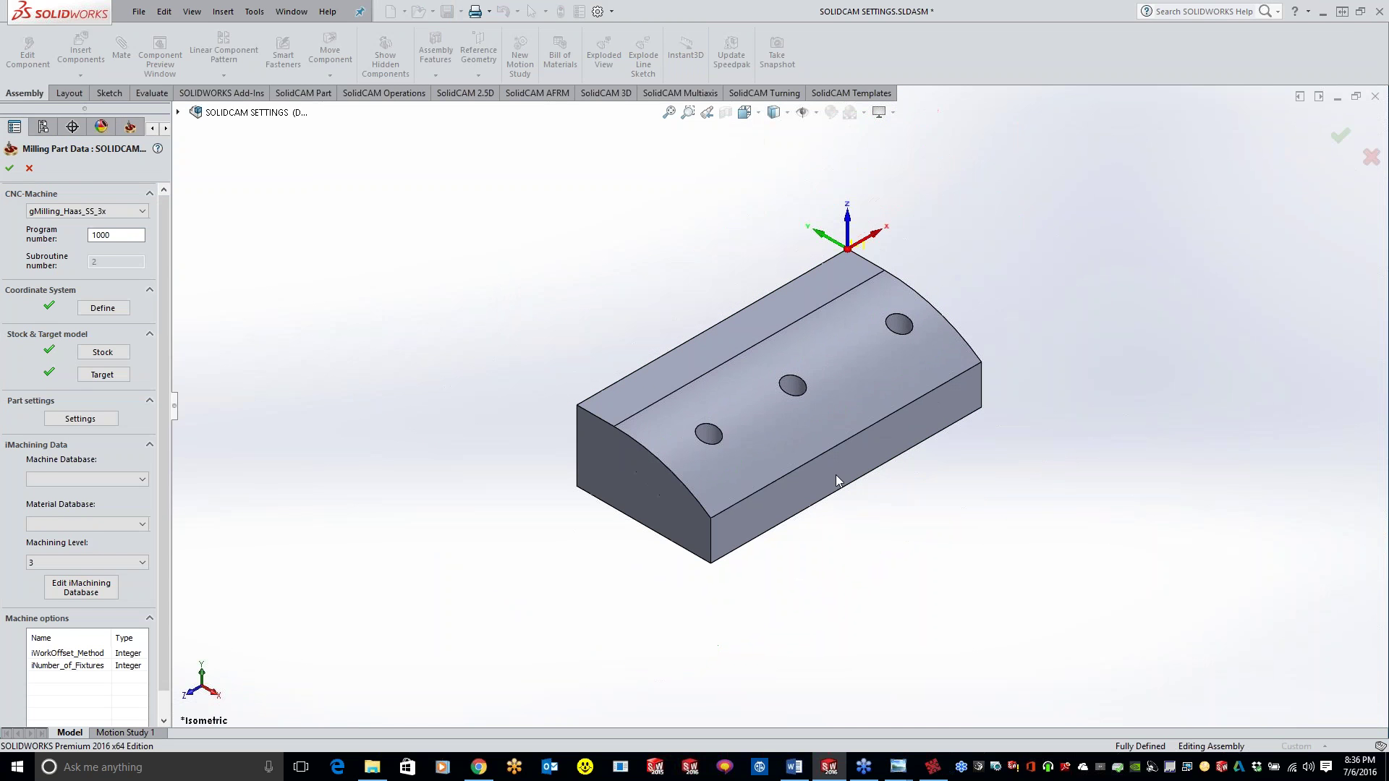
{"action": "left_click", "coordinate": [10, 168]}
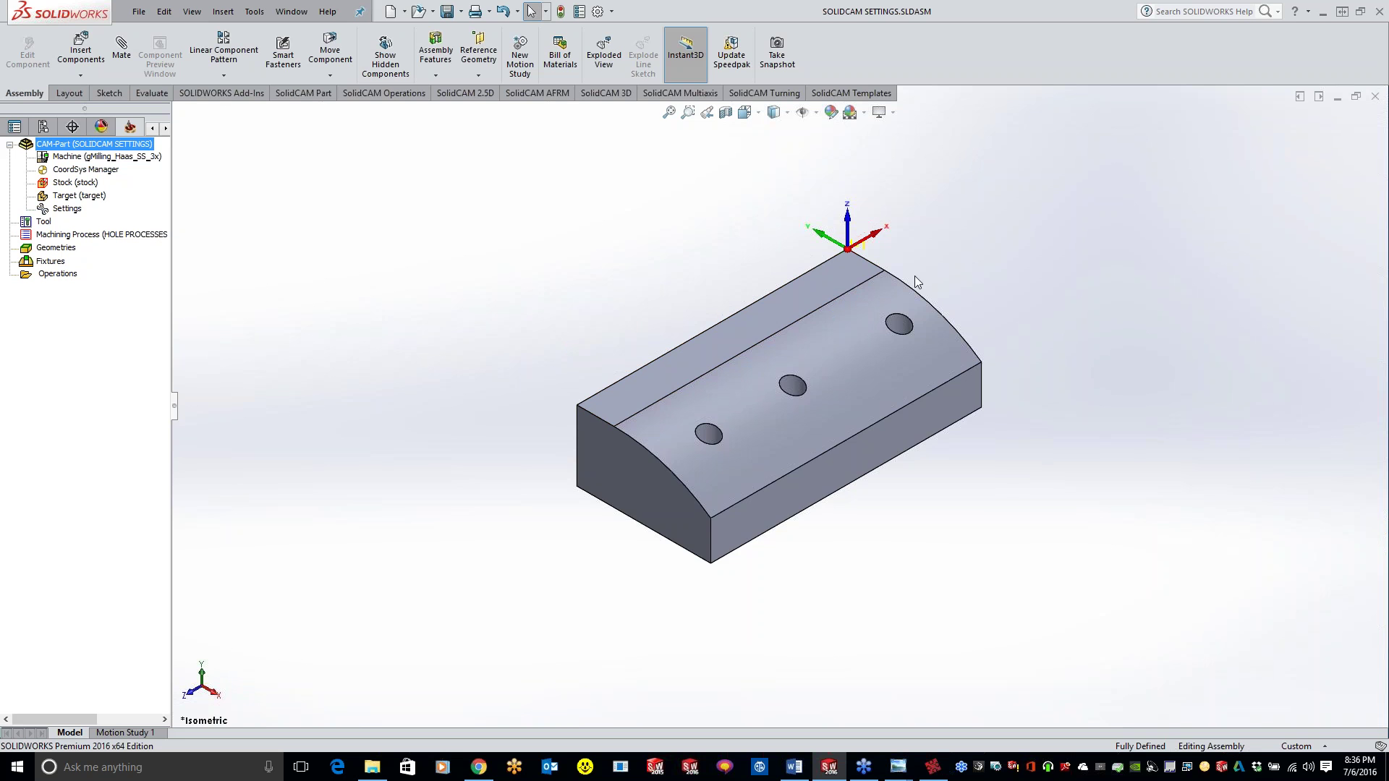
- Unsuppress the Sketch_MAC1-1 sketch in the CAM-Part assembly's feature tree
{"action": "scroll", "coordinate": [914, 281], "scroll_direction": "down", "scroll_amount": 2}
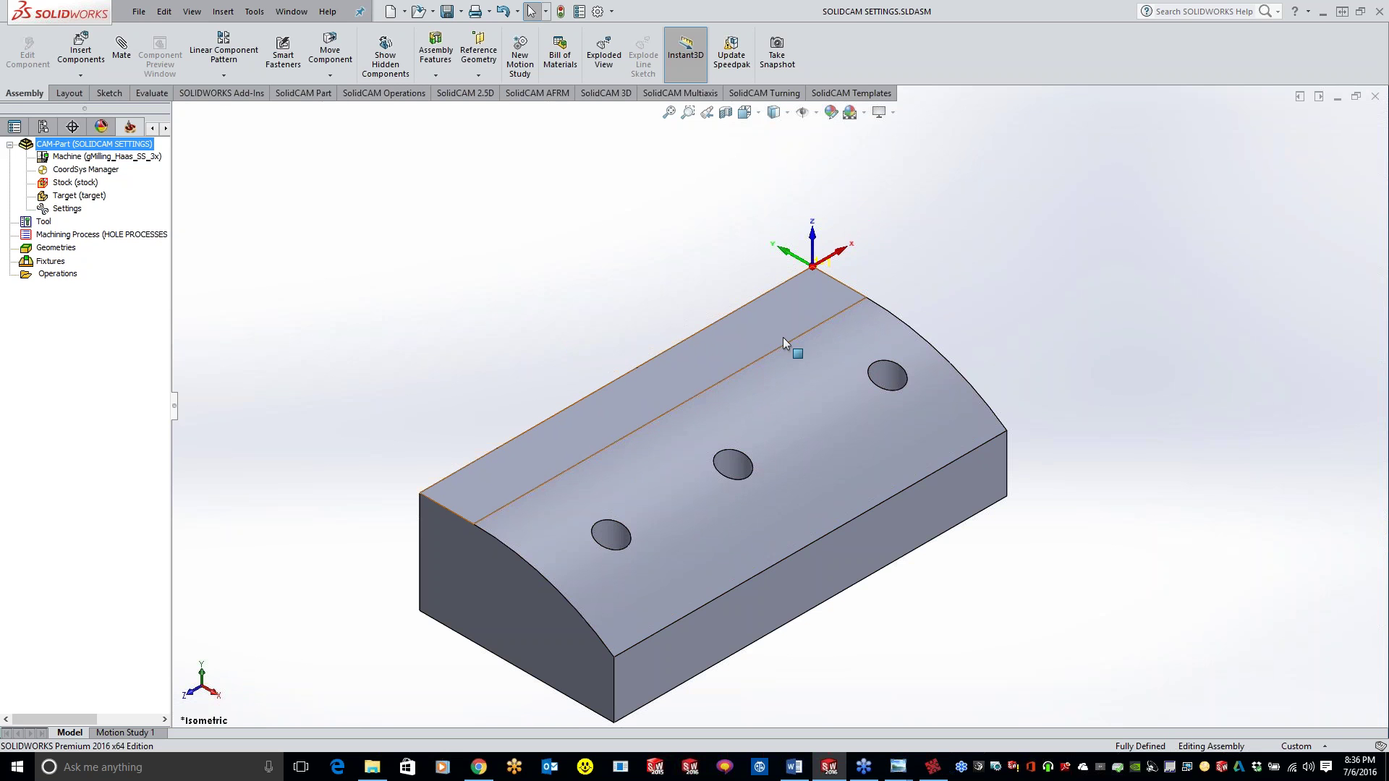
{"action": "left_click_drag", "start_coordinate": [171, 323], "coordinate": [196, 328]}
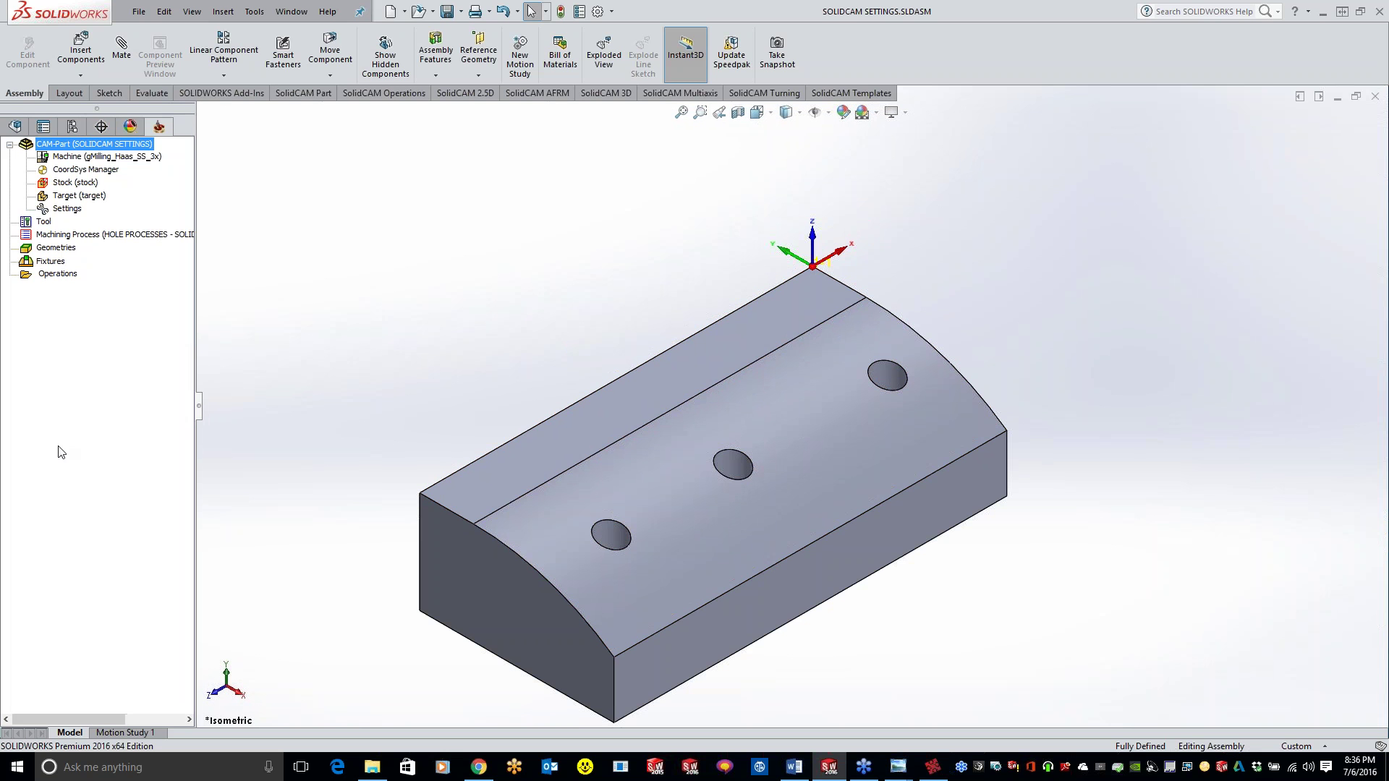
{"action": "left_click", "coordinate": [13, 126]}
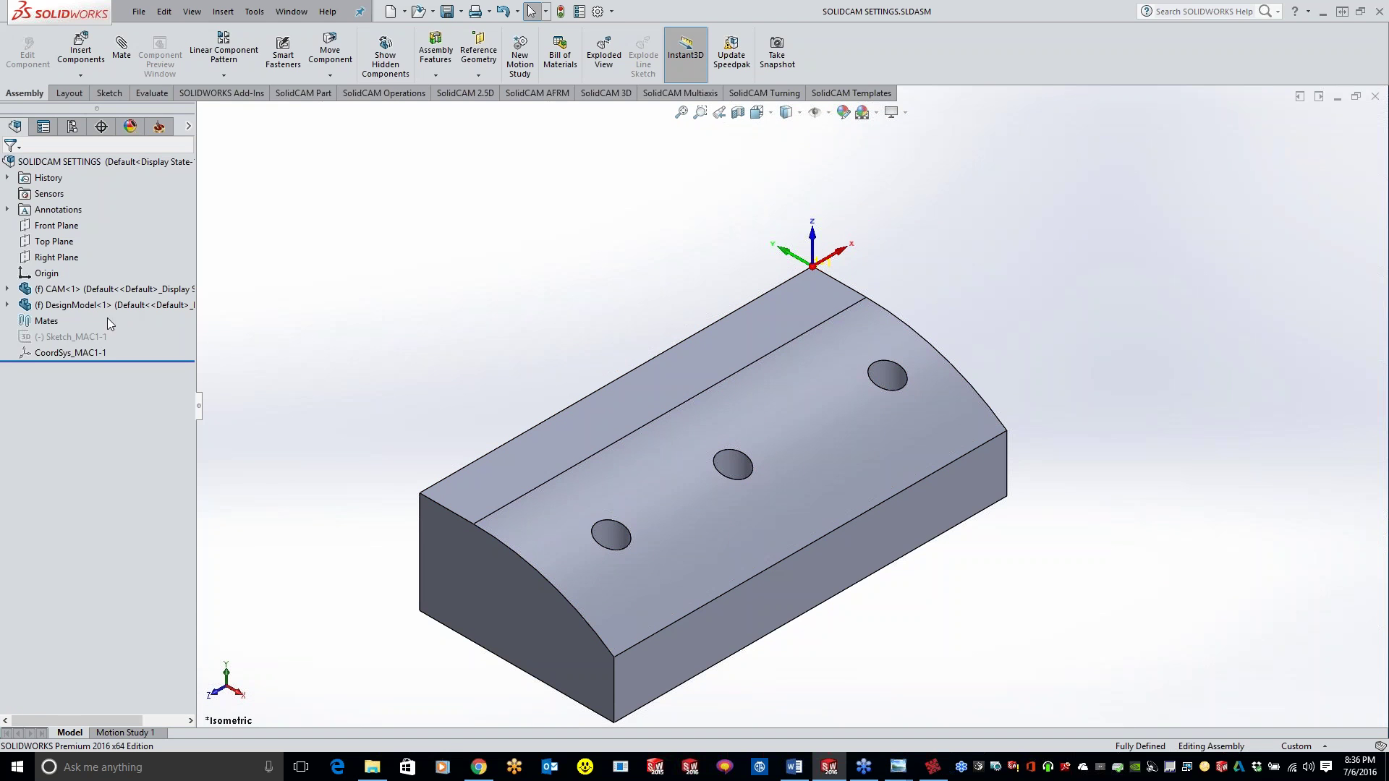
{"action": "mouse_move", "coordinate": [58, 341]}
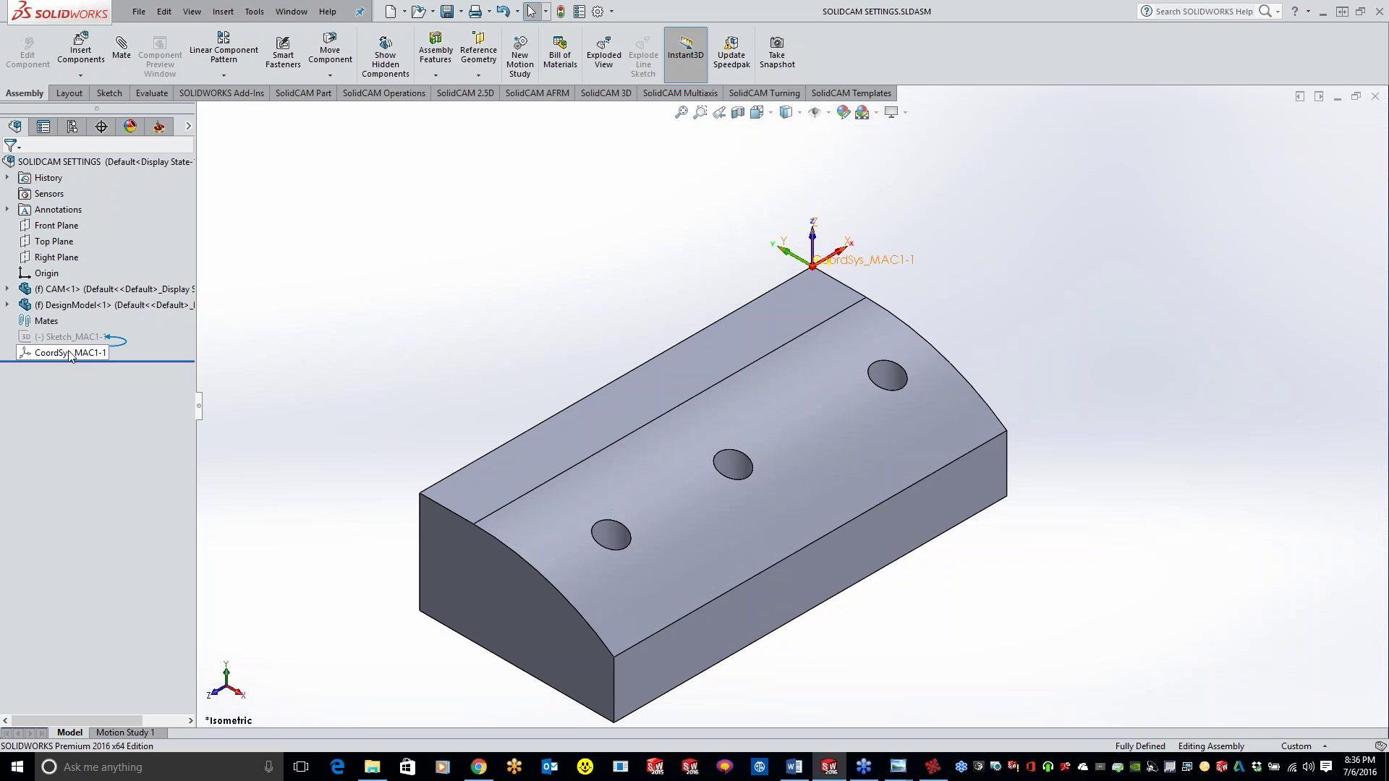
{"action": "right_click", "coordinate": [72, 337]}
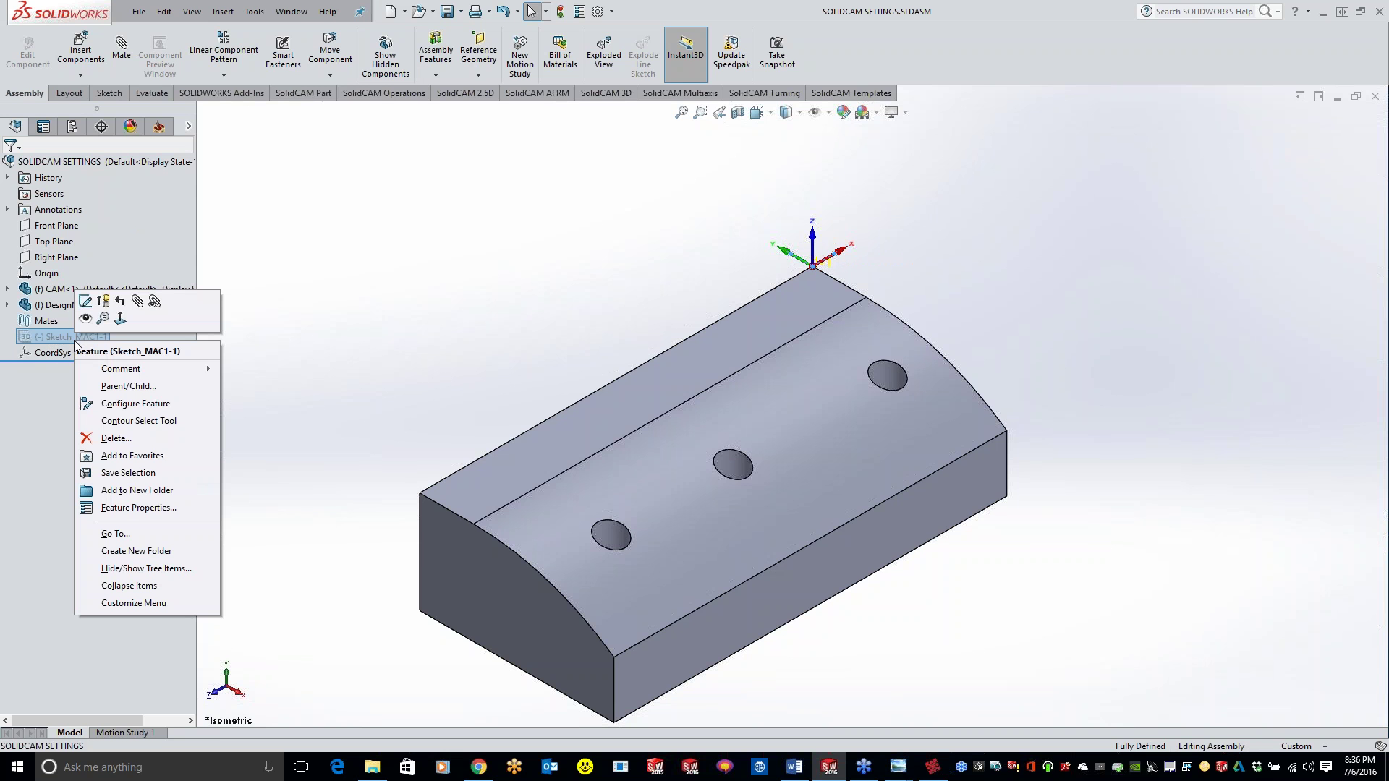
{"action": "left_click", "coordinate": [105, 302]}
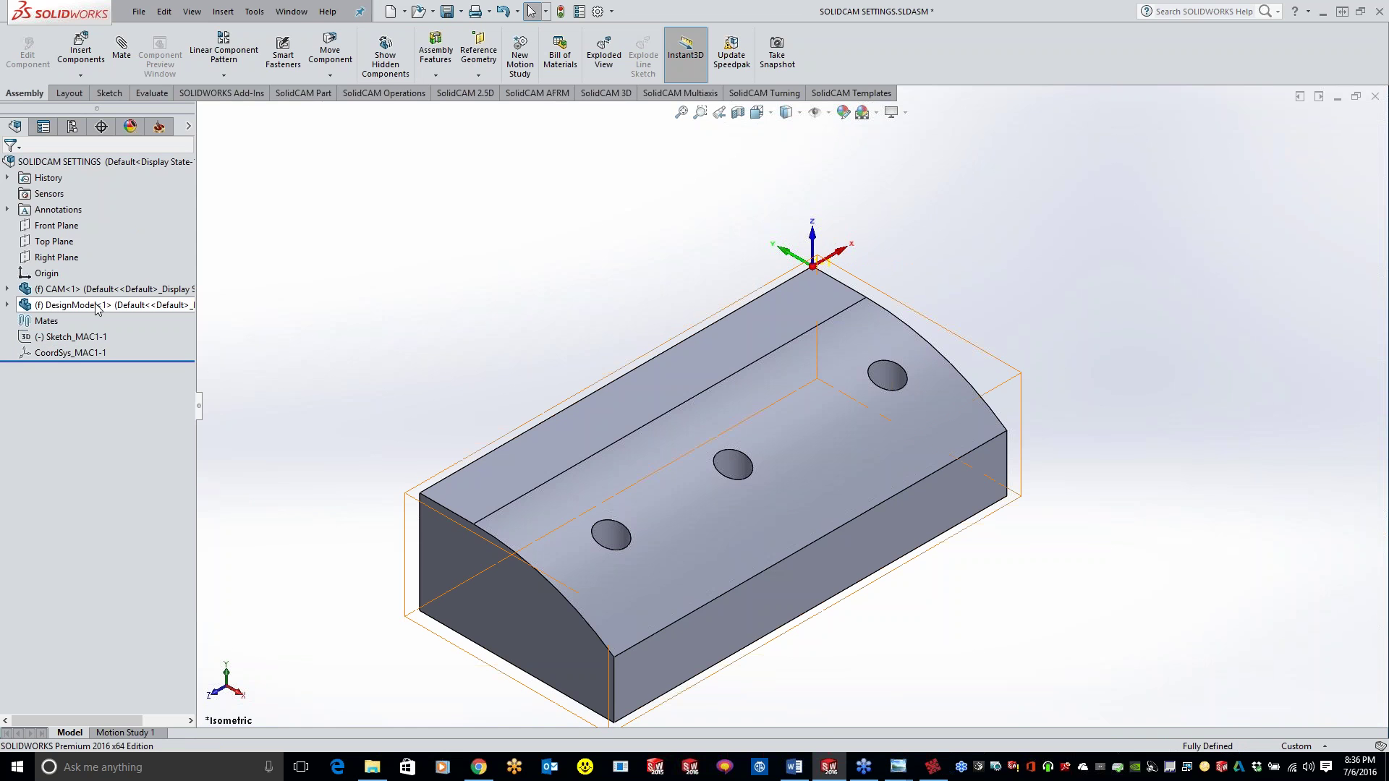
- Show the Sketch_MAC1-1 sketch at the machine coordinate system origin
{"action": "right_click", "coordinate": [91, 354]}
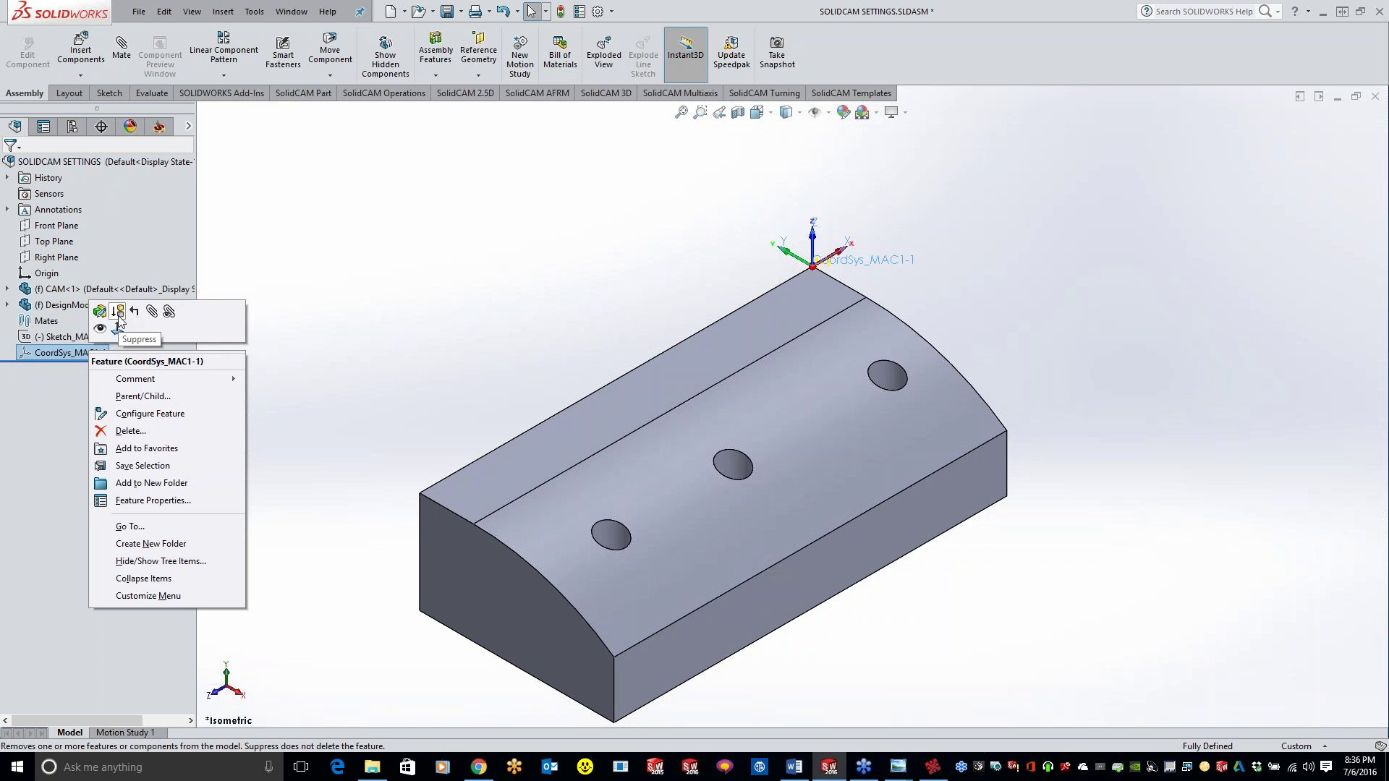
{"action": "key", "text": "Escape"}
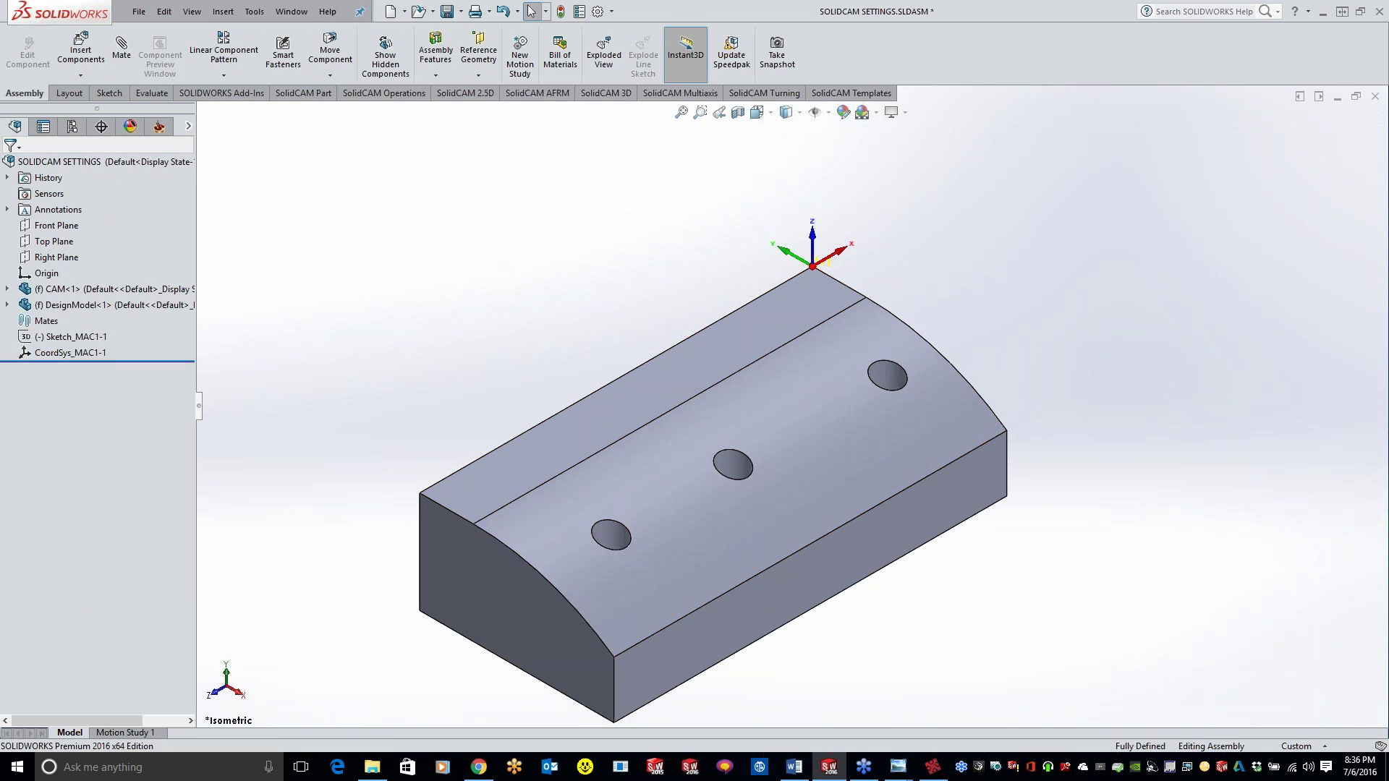
{"action": "right_click", "coordinate": [91, 340]}
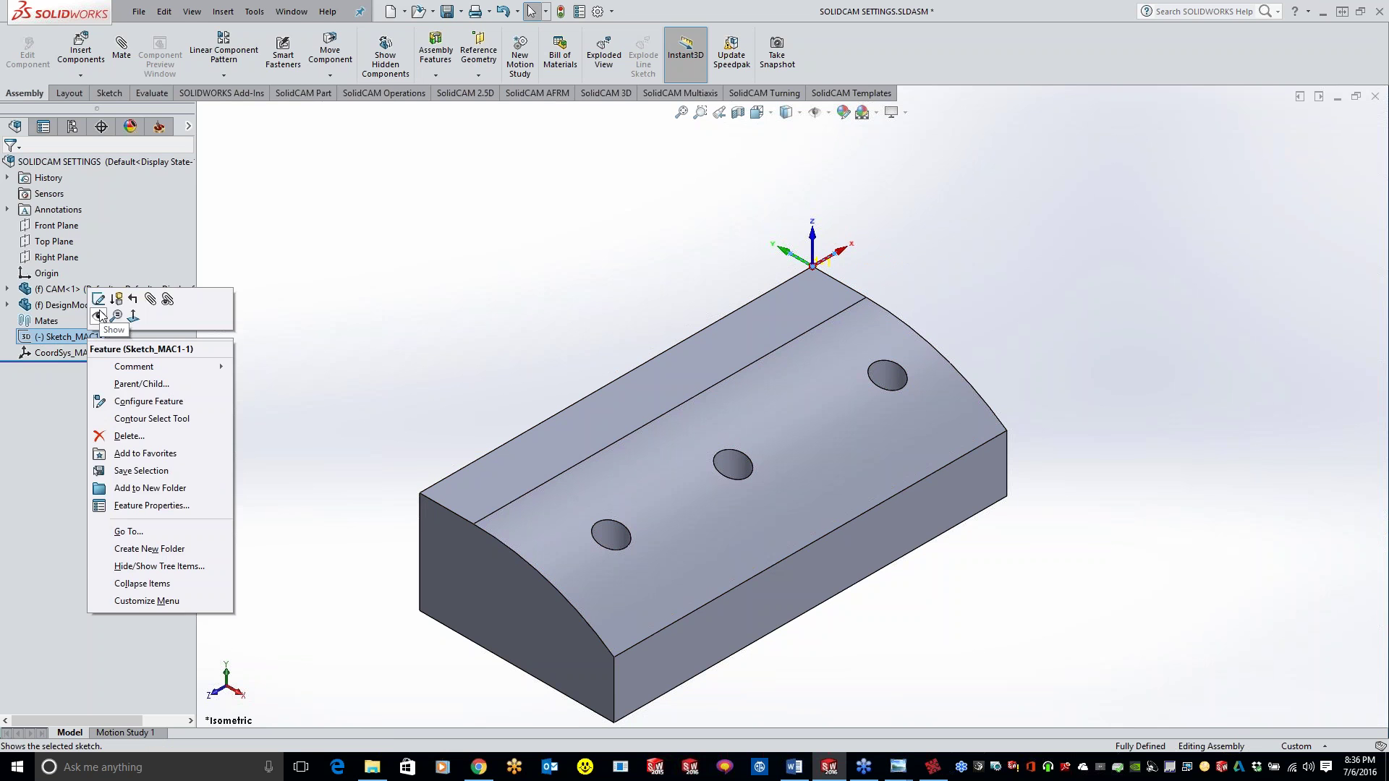
{"action": "left_click", "coordinate": [98, 316]}
{"action": "scroll", "coordinate": [938, 255], "scroll_direction": "down", "scroll_amount": 3}
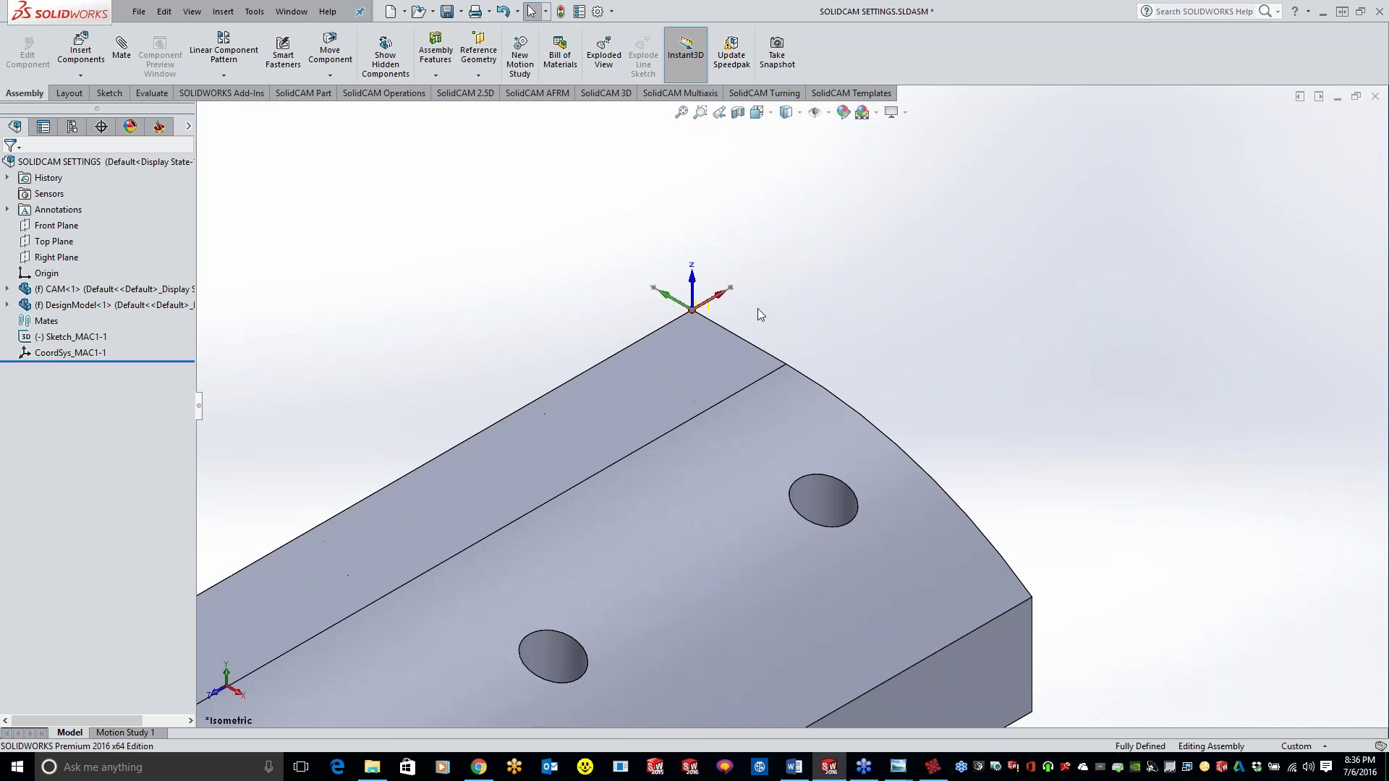
- Measure the distance between the X-axis line of Sketch_MAC1-1 and the straight edge where the curved face meets the front side
{"action": "left_click", "coordinate": [711, 309]}
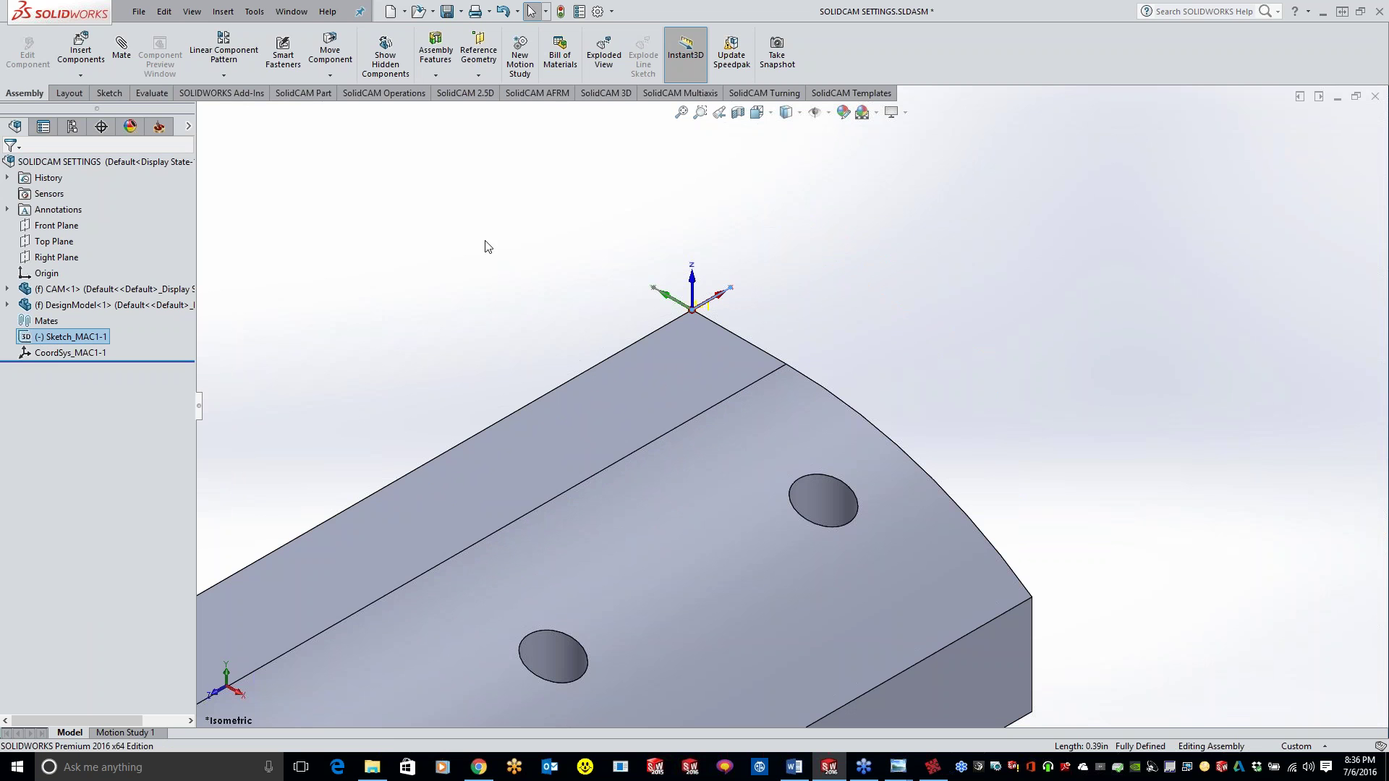
{"action": "left_click", "coordinate": [152, 93]}
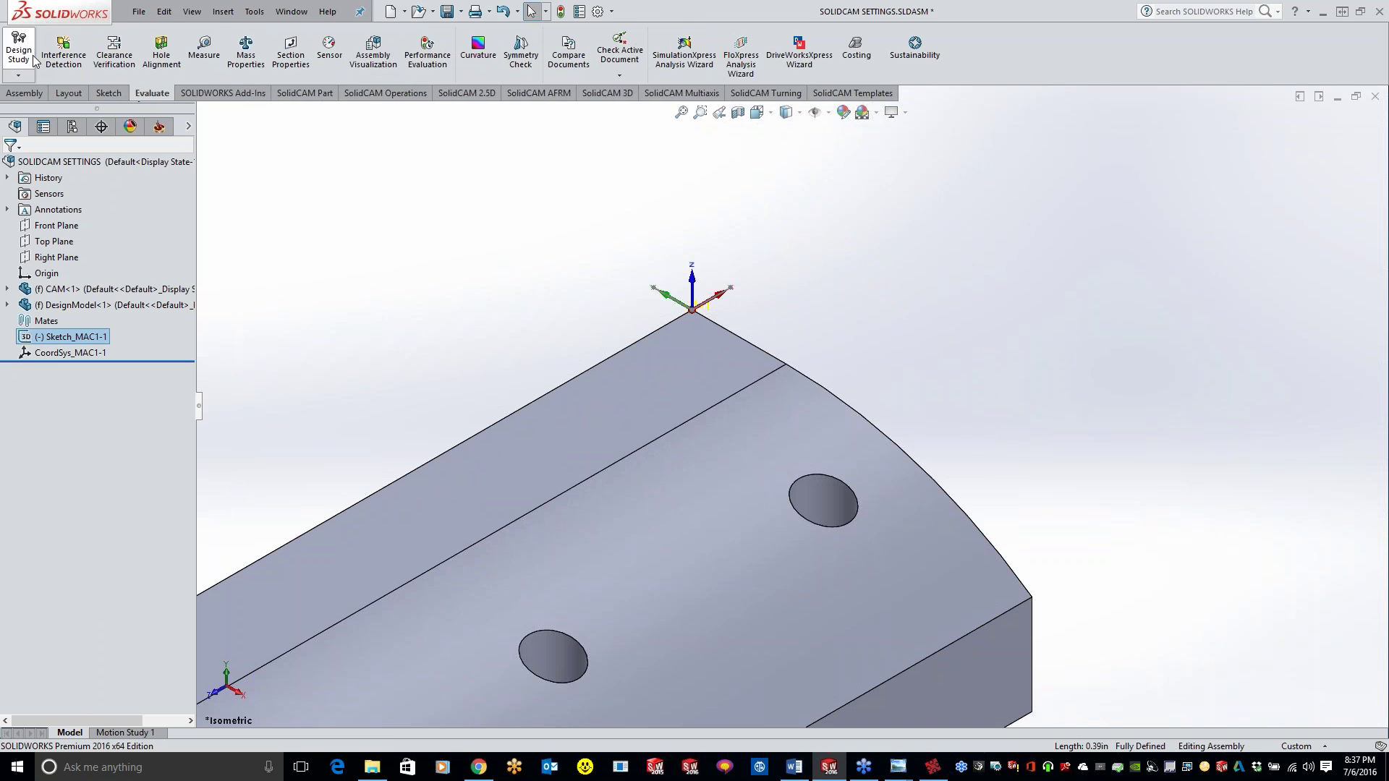
{"action": "left_click", "coordinate": [204, 51]}
{"action": "left_click", "coordinate": [992, 621]}
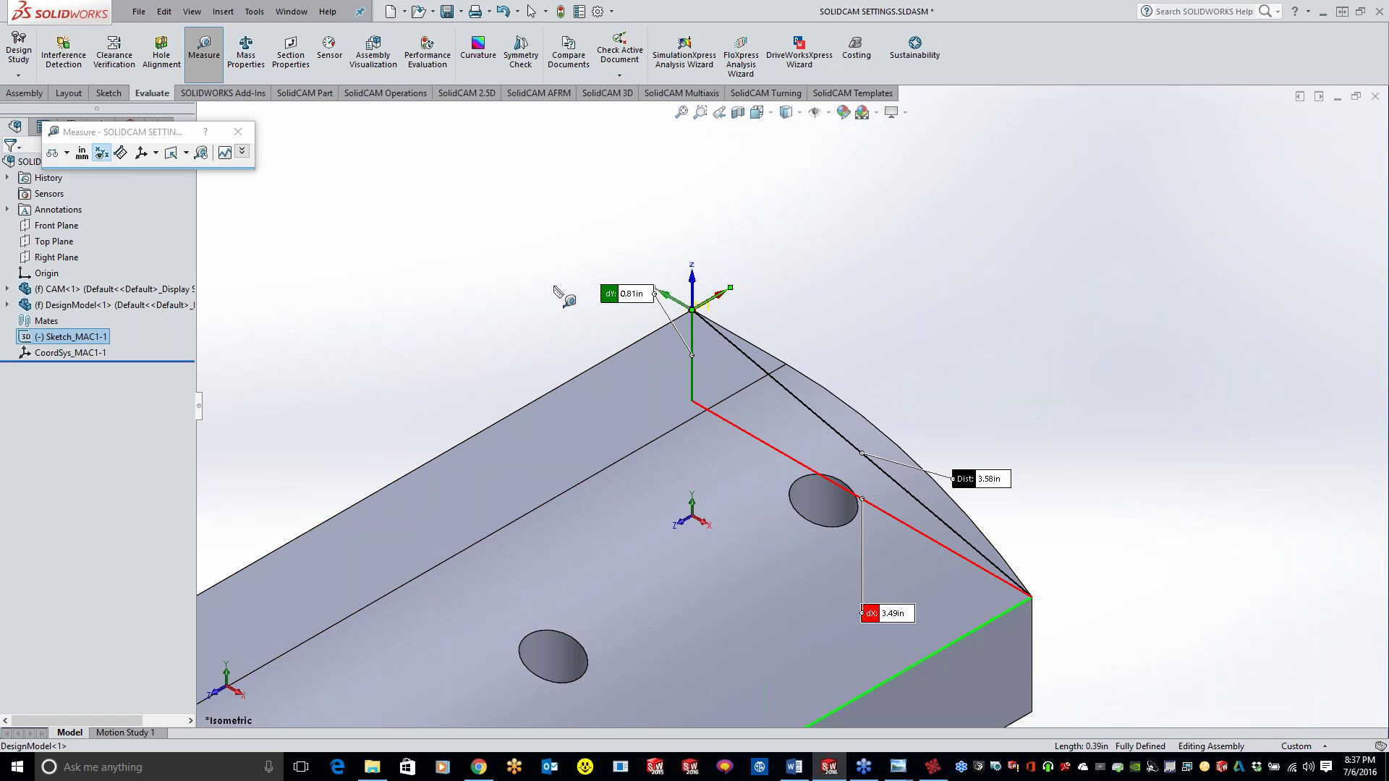
{"action": "left_click", "coordinate": [238, 131]}
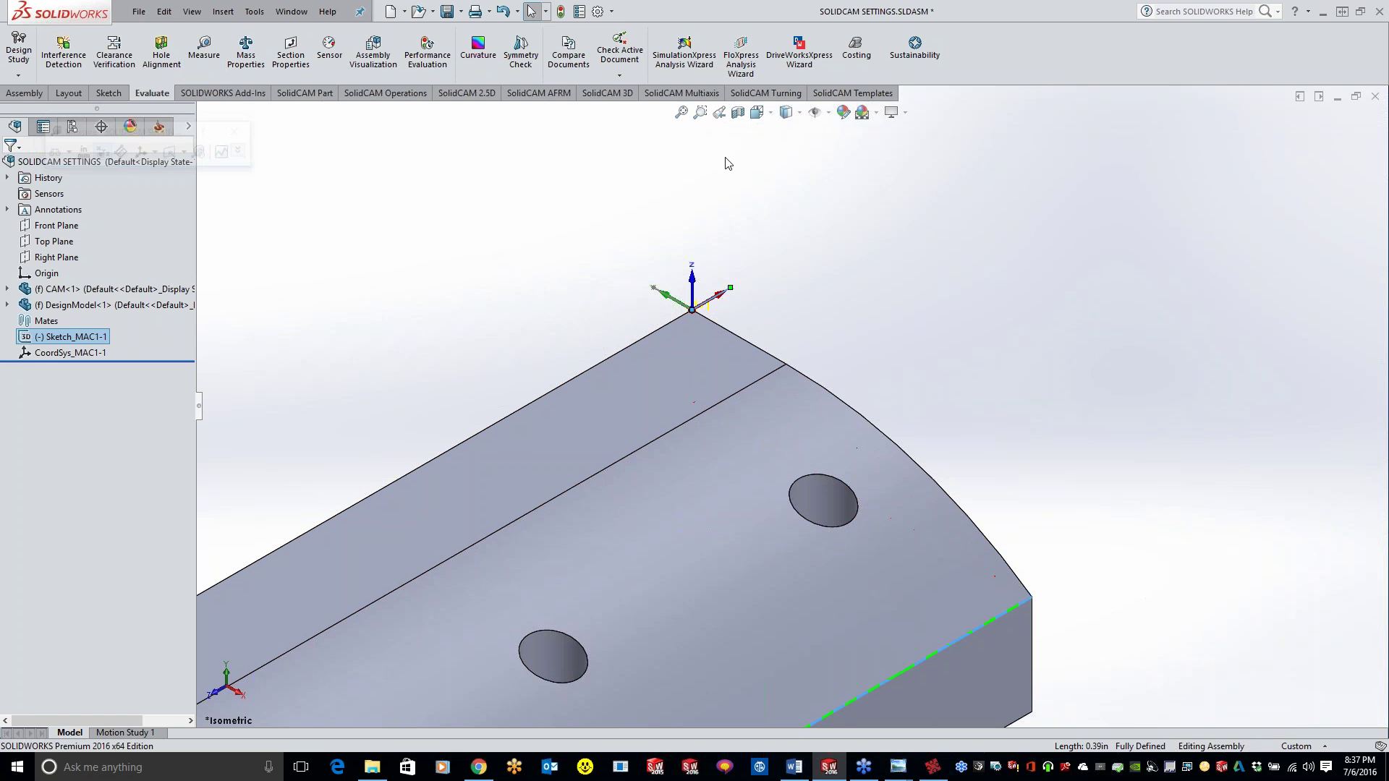
{"action": "left_click", "coordinate": [1141, 226]}
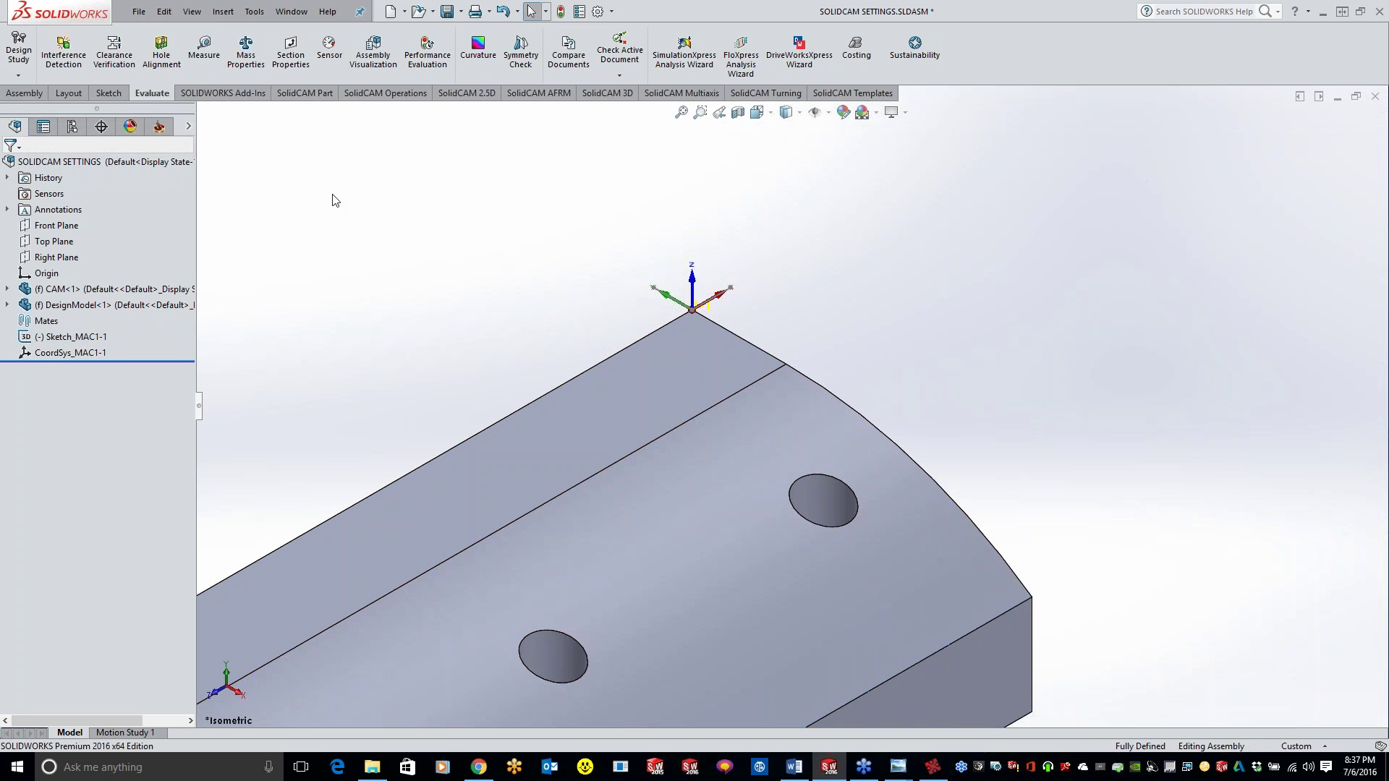
- Examine the CoordSys definition and Stock definition pages of the SolidCAM Settings
{"action": "left_click", "coordinate": [254, 11]}
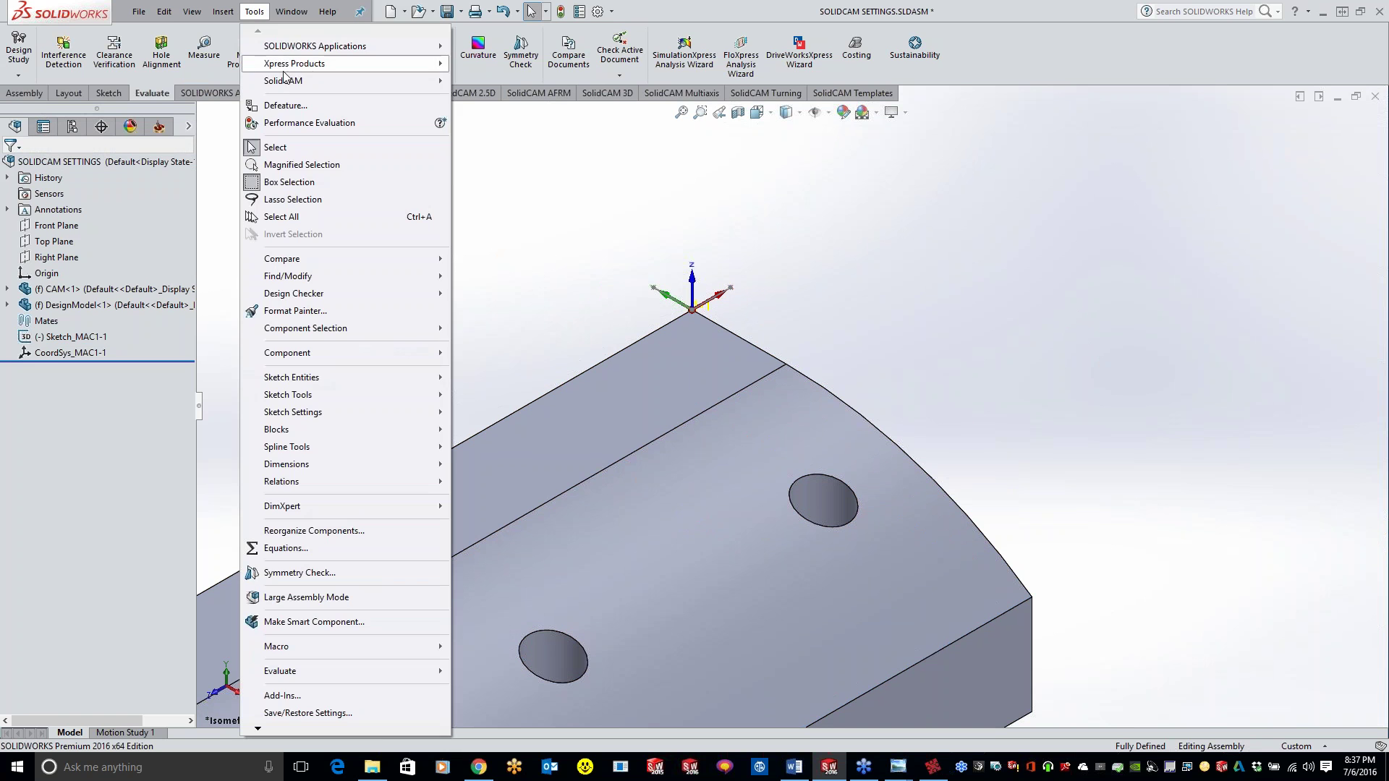
{"action": "mouse_move", "coordinate": [284, 85]}
{"action": "left_click", "coordinate": [506, 303]}
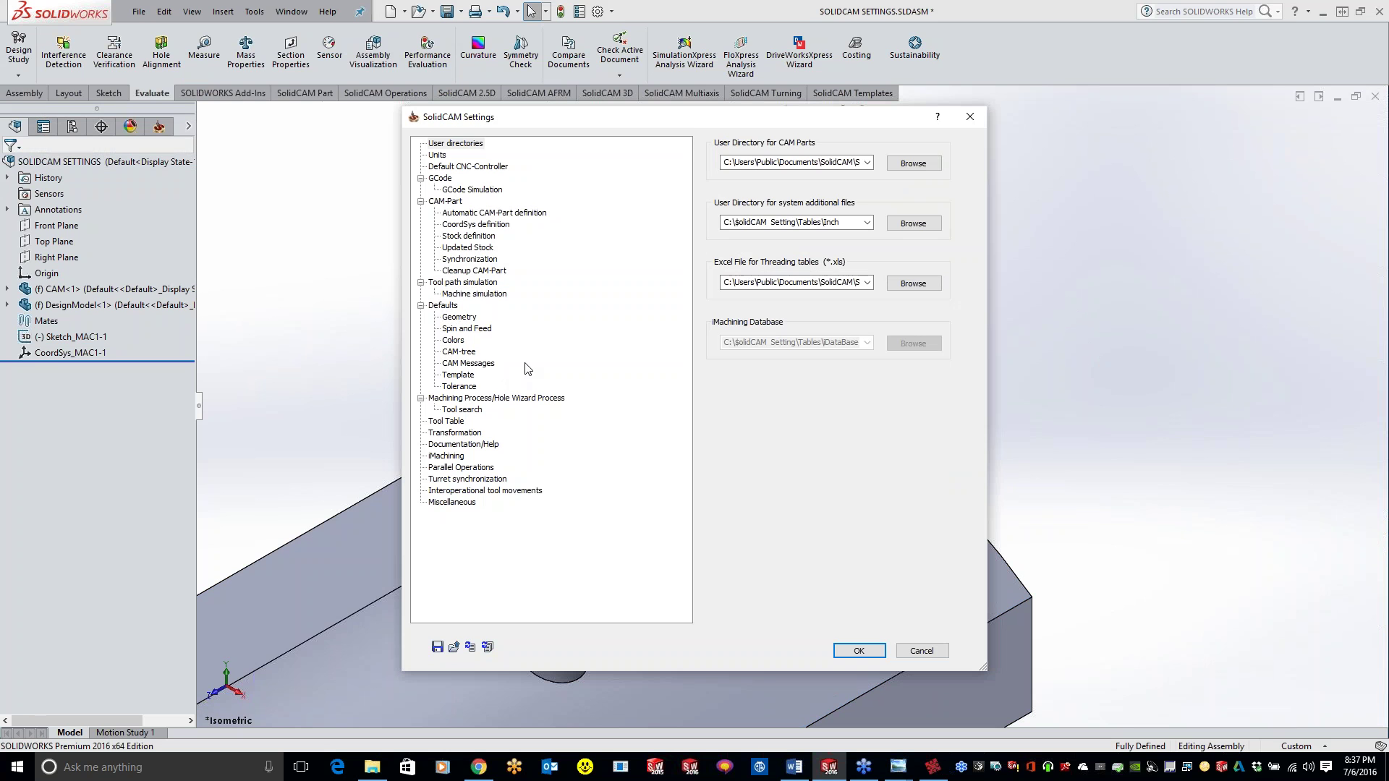
{"action": "left_click", "coordinate": [477, 249]}
{"action": "left_click", "coordinate": [475, 237]}
{"action": "left_click", "coordinate": [472, 225]}
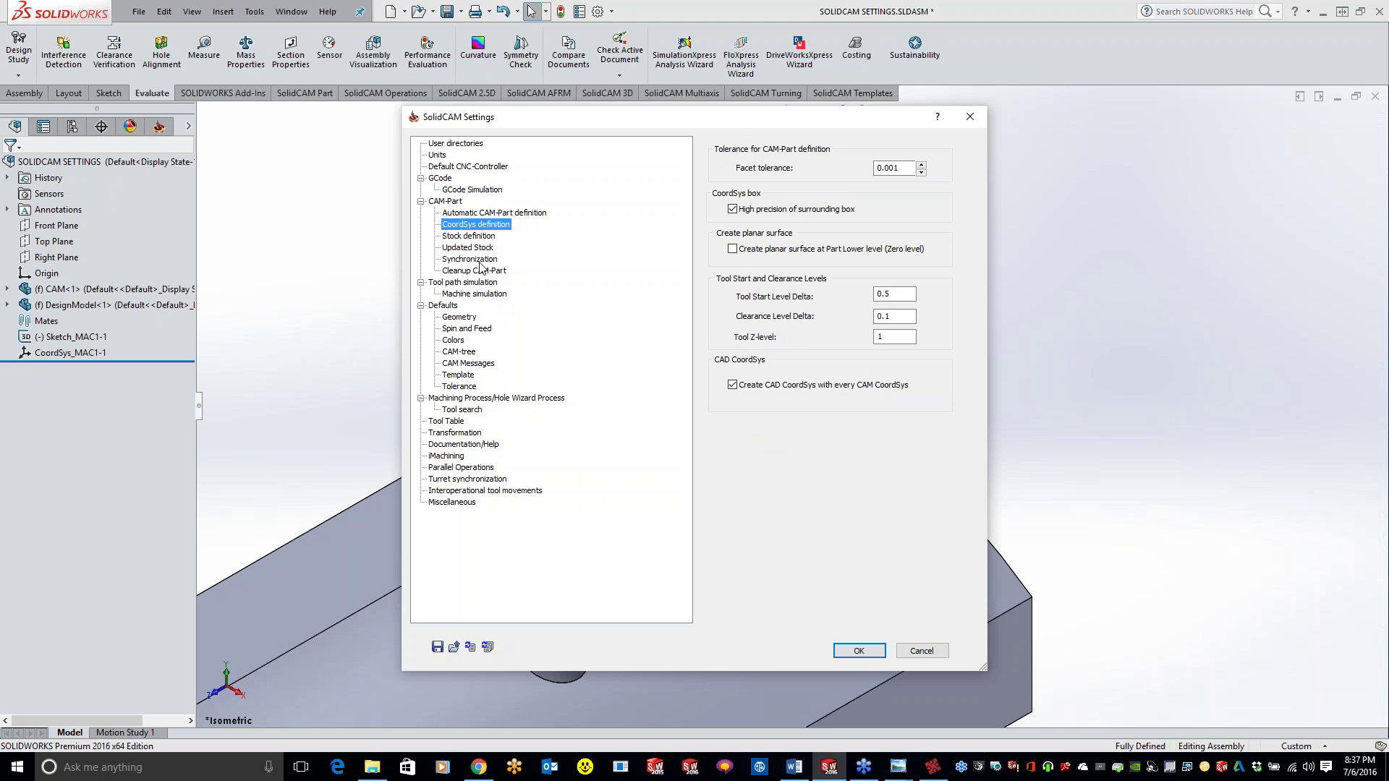
{"action": "left_click", "coordinate": [470, 237]}
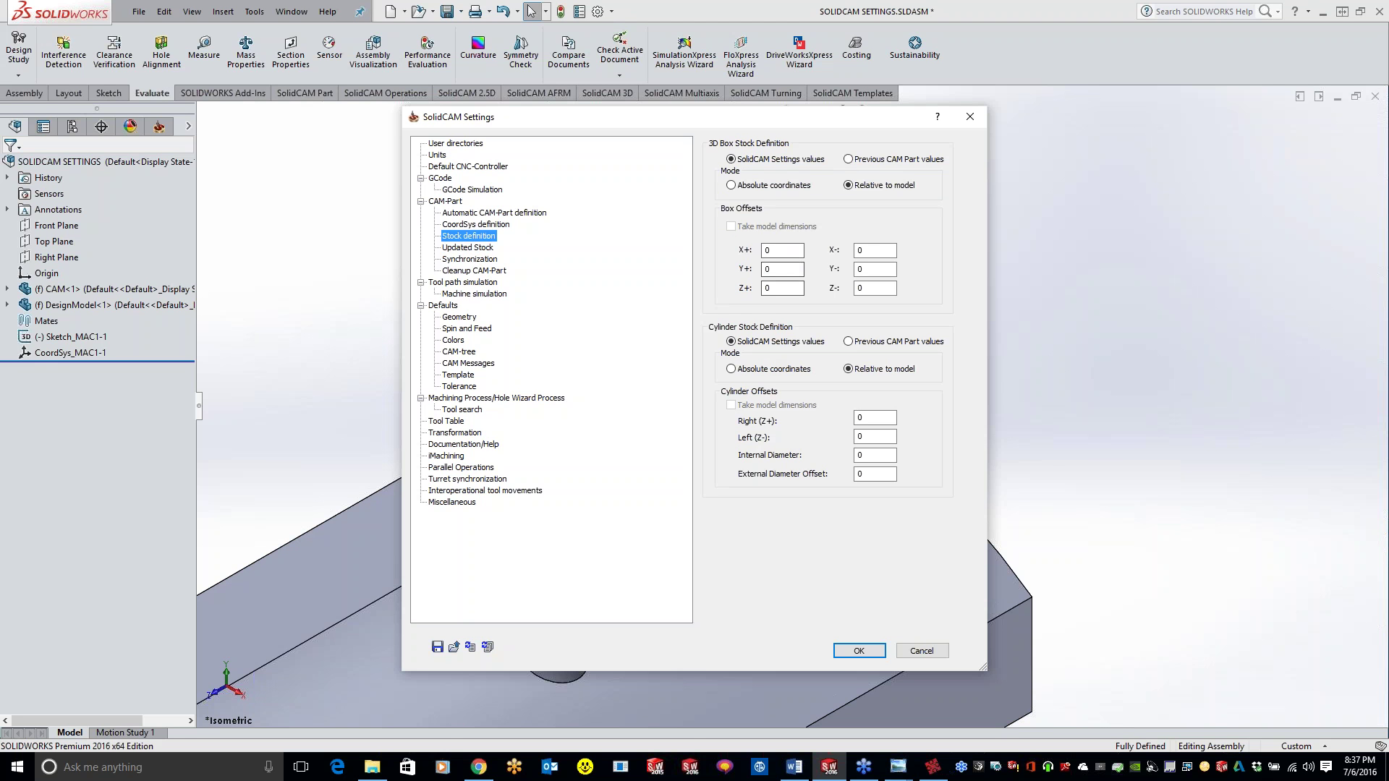
- Try a 3D box stock definition with an X+ offset and an X- offset of .05, and close the settings without saving
{"action": "left_click", "coordinate": [779, 248]}
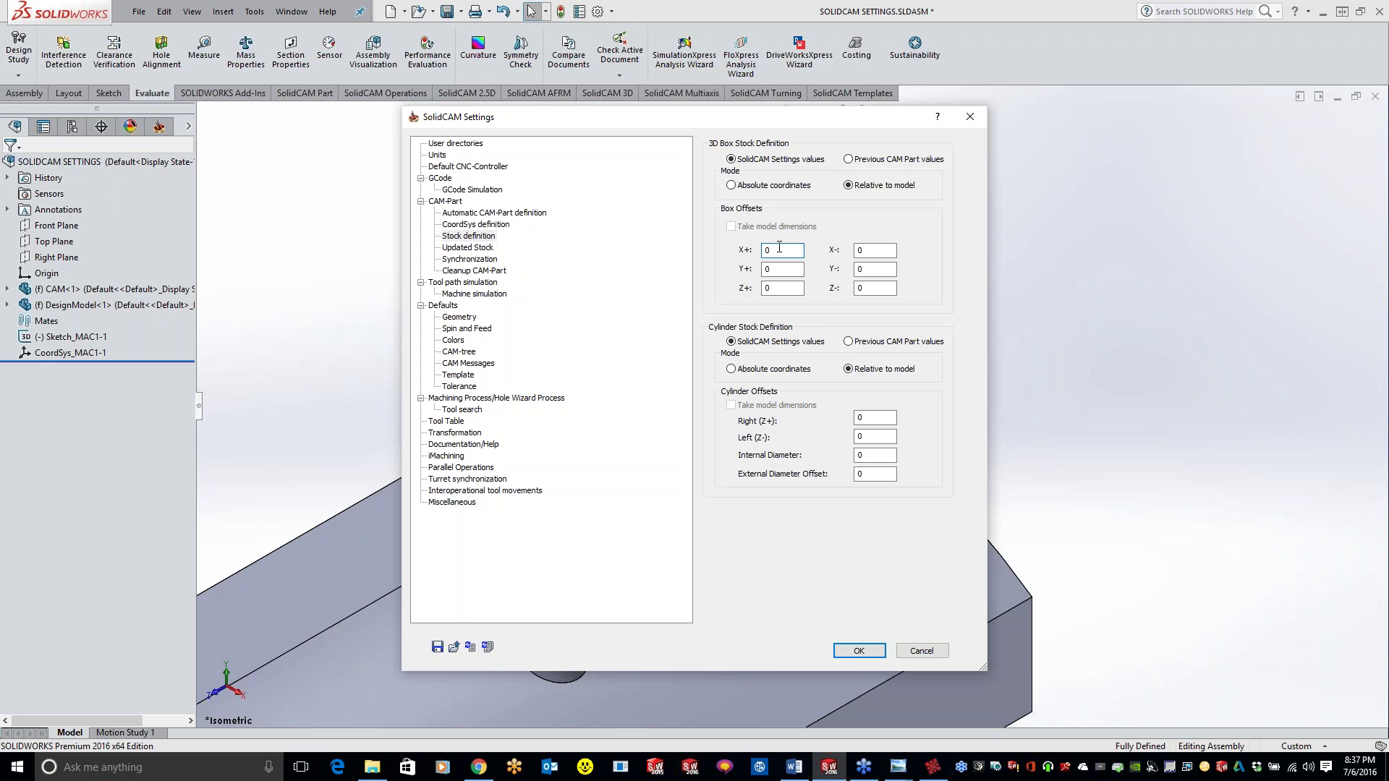
{"action": "double_click", "coordinate": [779, 248]}
{"action": "type", "text": ".0"}
{"action": "double_click", "coordinate": [874, 250]}
{"action": "type", "text": ".05"}
{"action": "left_click", "coordinate": [784, 269]}
{"action": "left_click", "coordinate": [970, 116]}
- Examine the CAM-Part's stock model definition, including its box mode and expansion values, and exit without changes
{"action": "left_click", "coordinate": [159, 126]}
{"action": "left_click", "coordinate": [65, 184]}
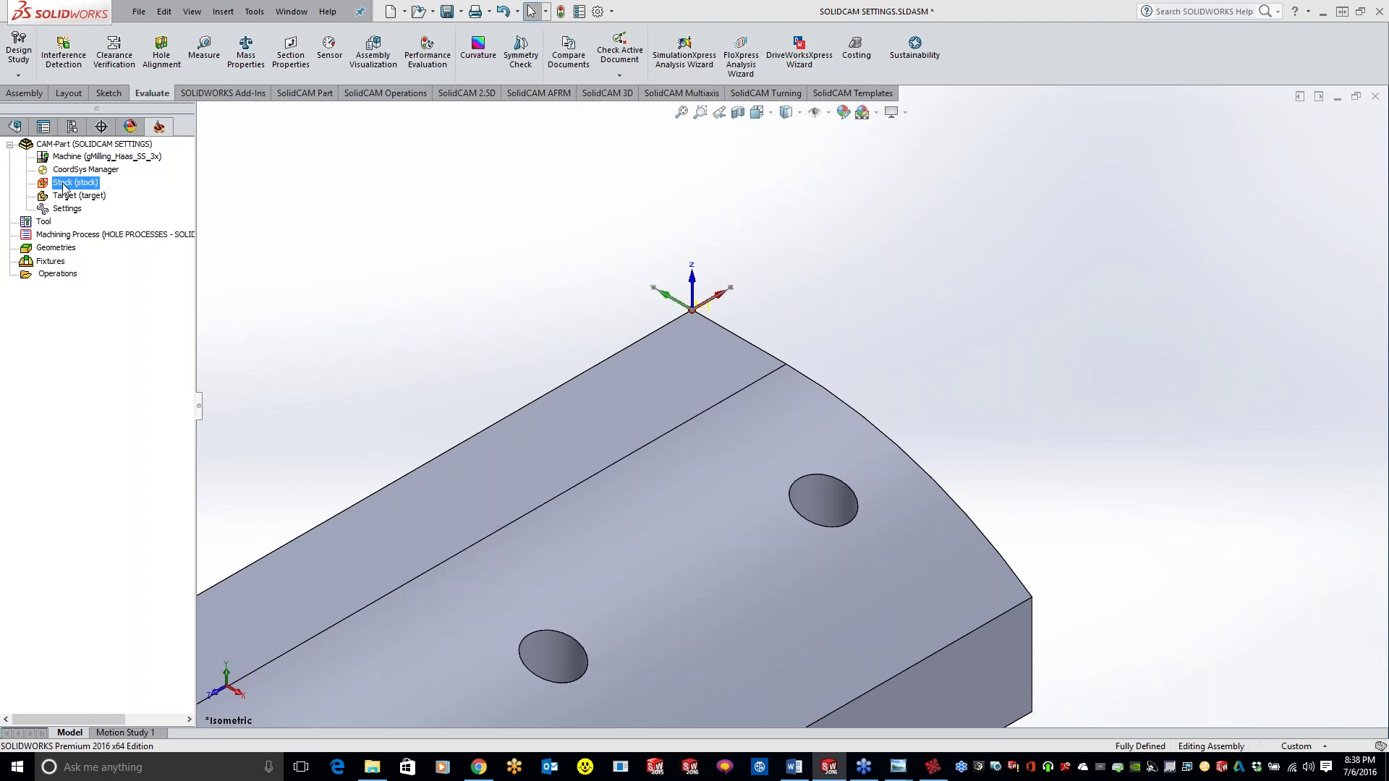
{"action": "double_click", "coordinate": [65, 185]}
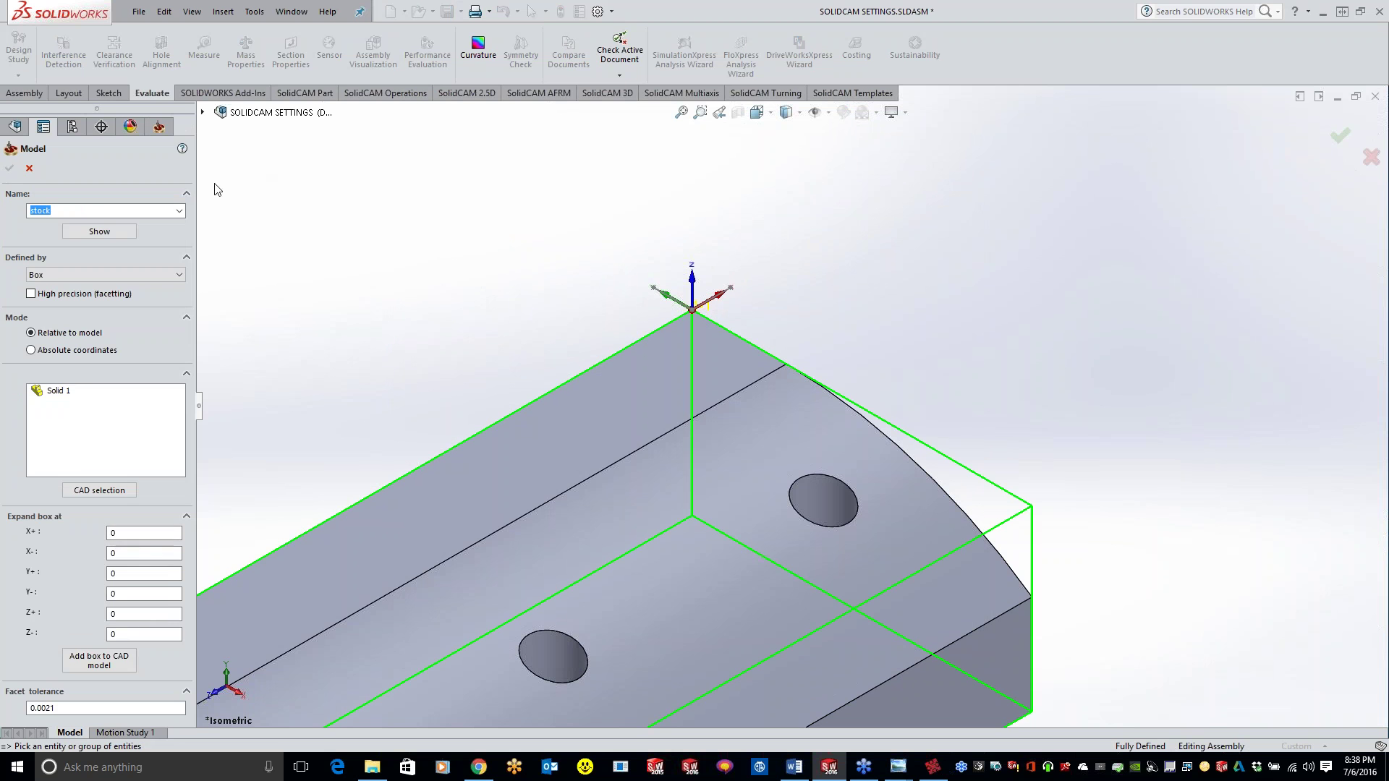
{"action": "left_click", "coordinate": [29, 168]}
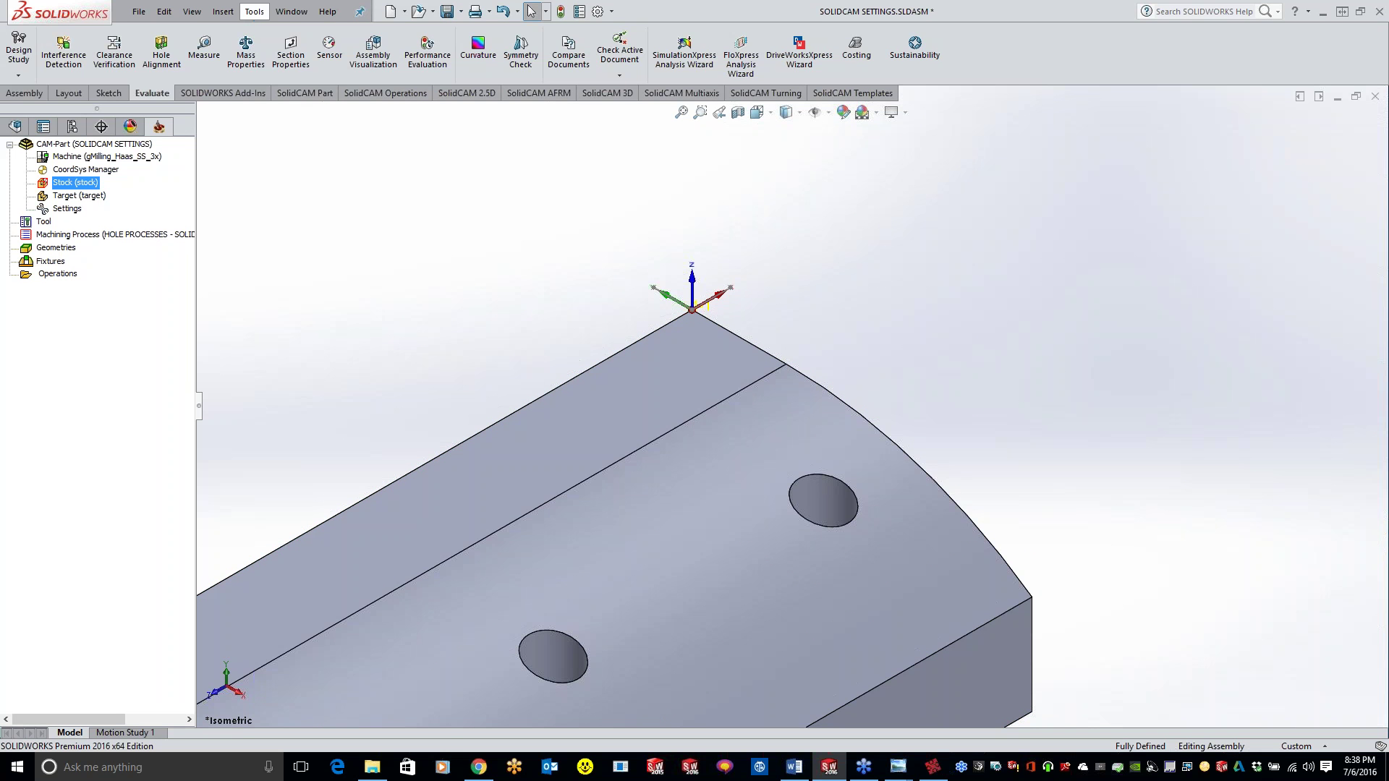
- Examine the CoordSys definition, Stock definition, Updated Stock and Synchronization pages of the SolidCAM Settings, and close the dialog
{"action": "left_click", "coordinate": [255, 12]}
{"action": "mouse_move", "coordinate": [289, 83]}
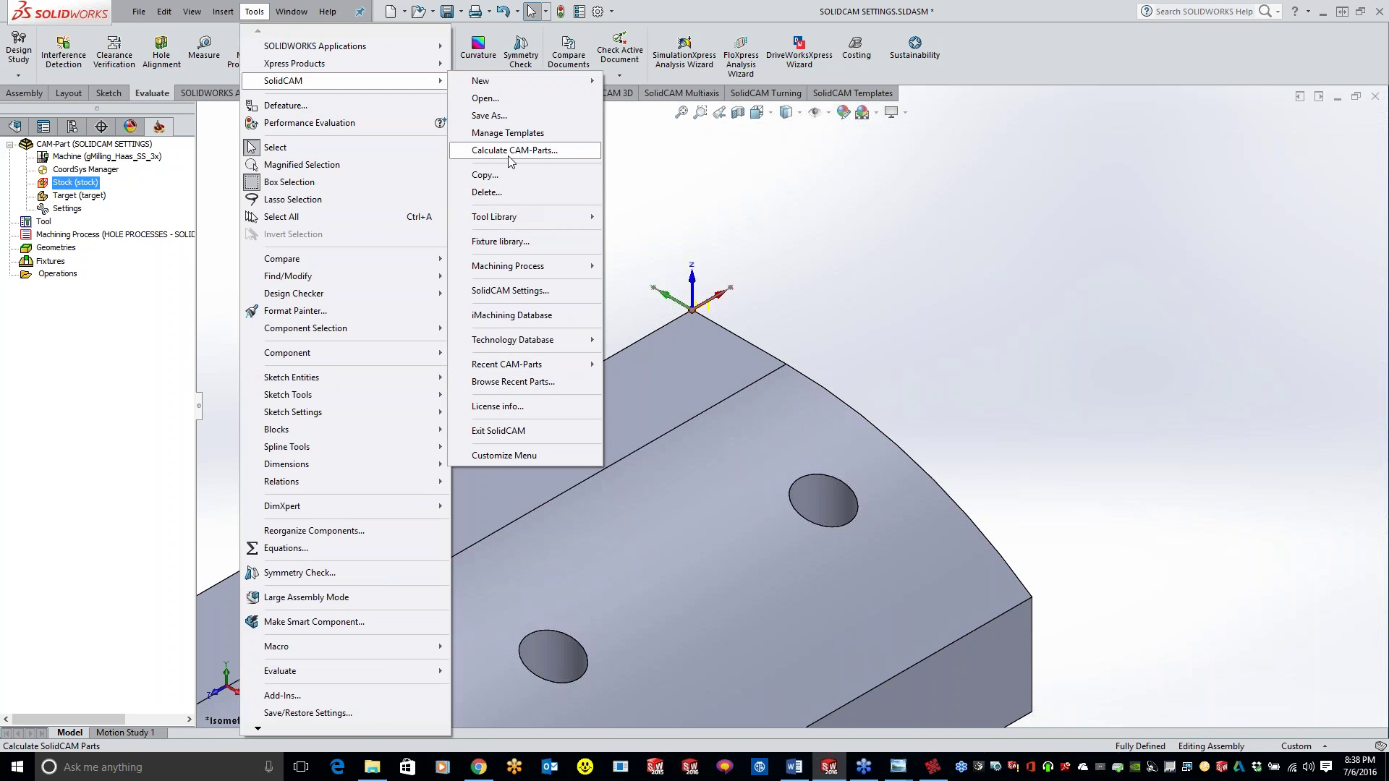
{"action": "left_click", "coordinate": [518, 297]}
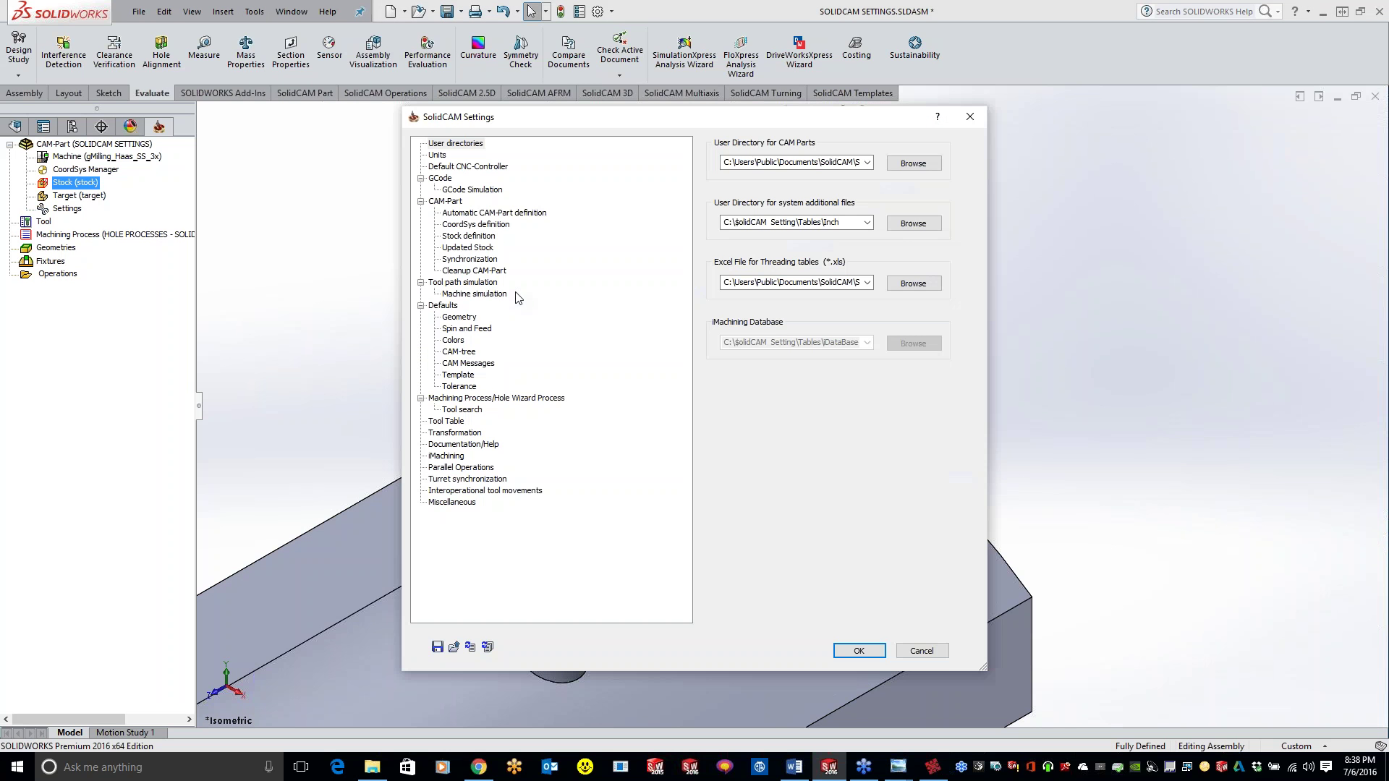
{"action": "left_click", "coordinate": [463, 226]}
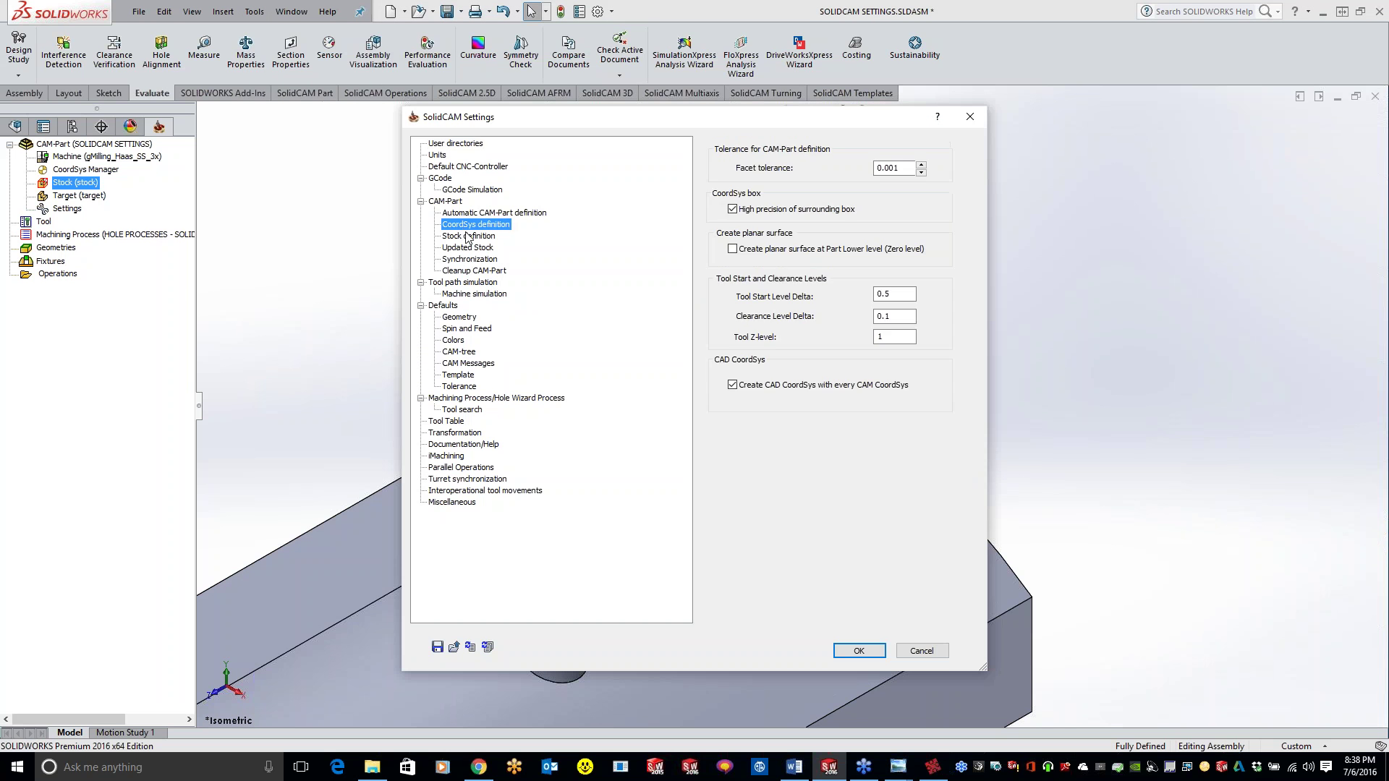
{"action": "left_click", "coordinate": [468, 237]}
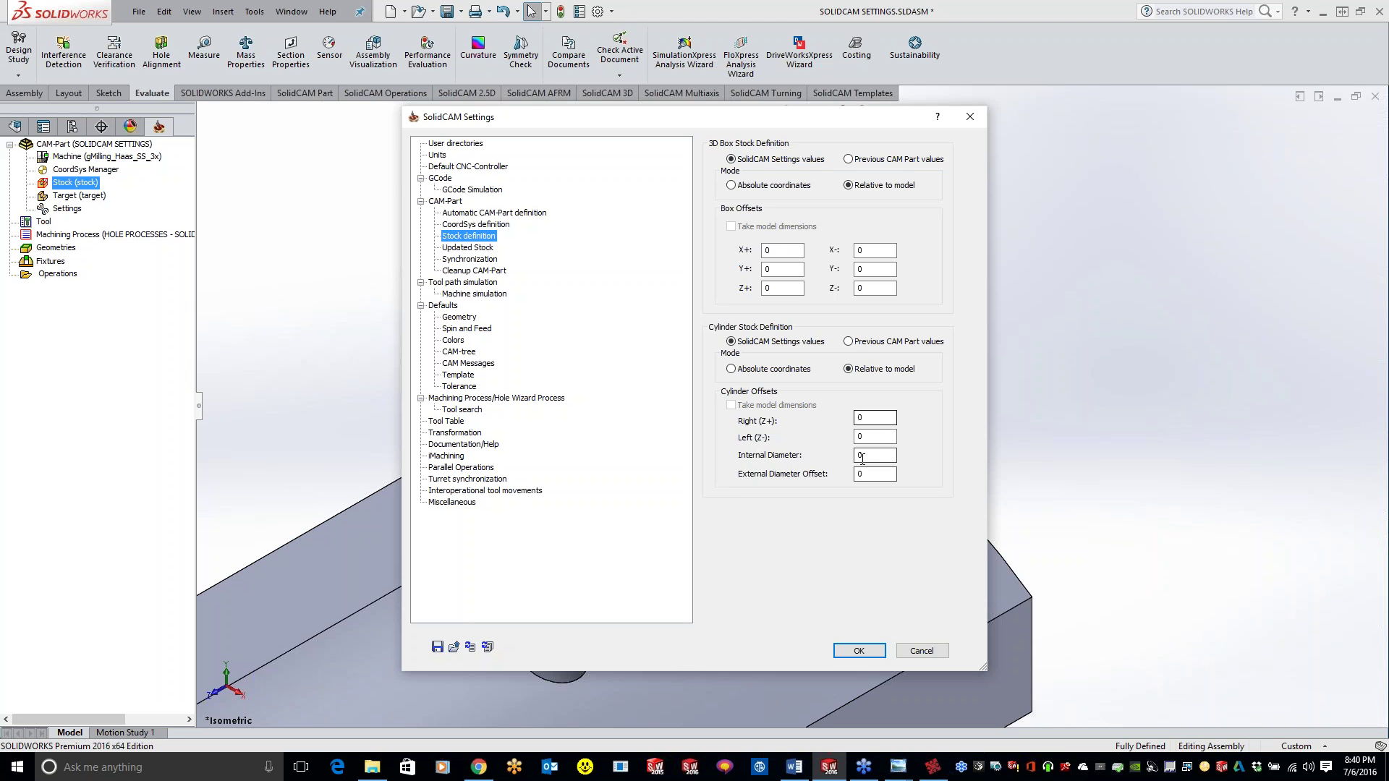
{"action": "left_click", "coordinate": [478, 248]}
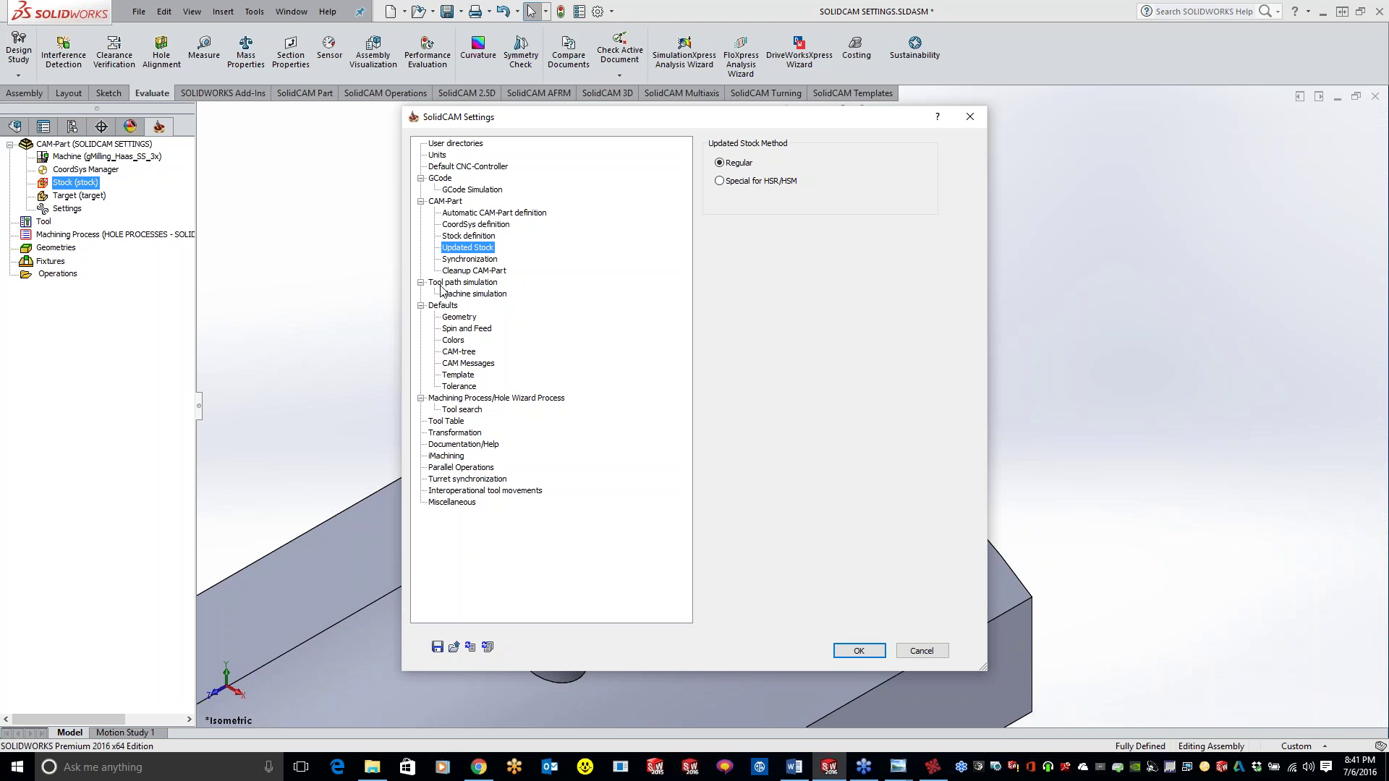
{"action": "left_click", "coordinate": [481, 259]}
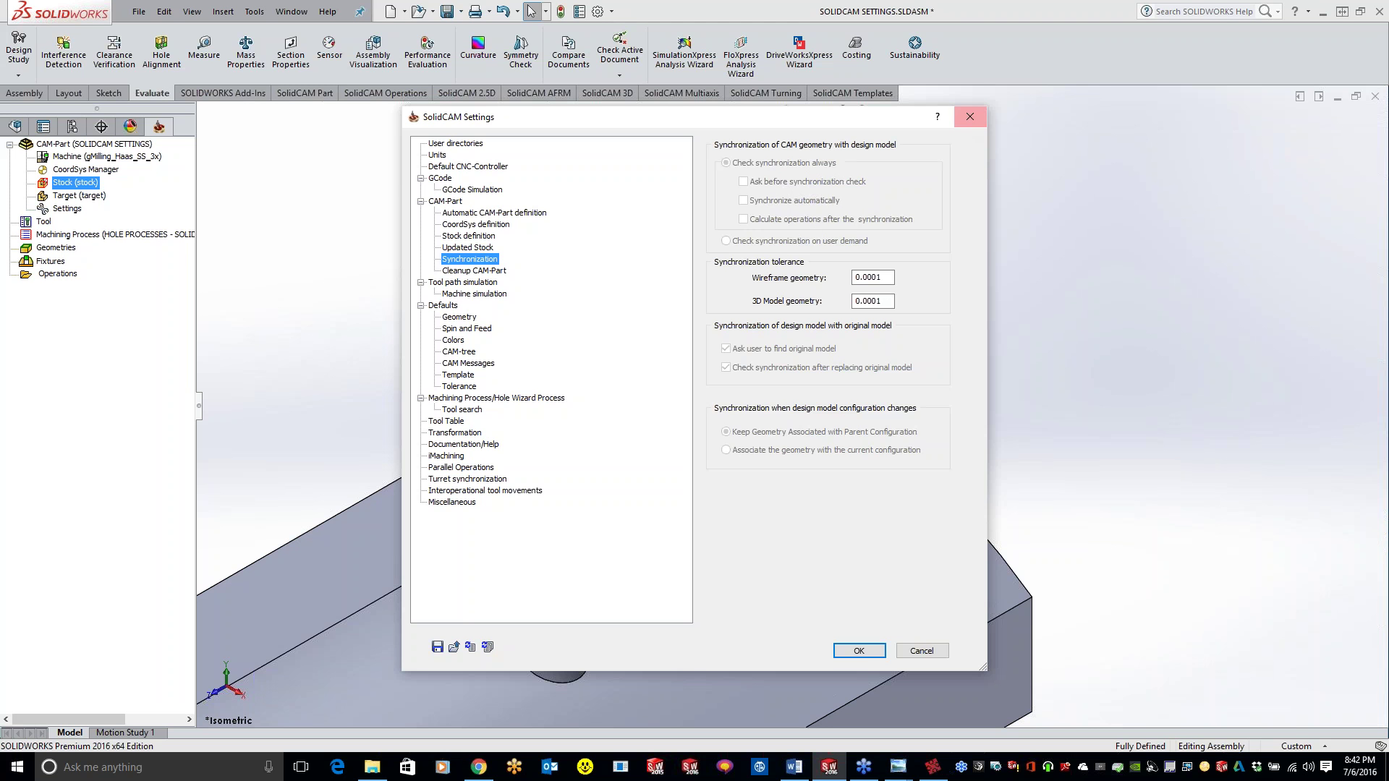
{"action": "left_click", "coordinate": [982, 120]}
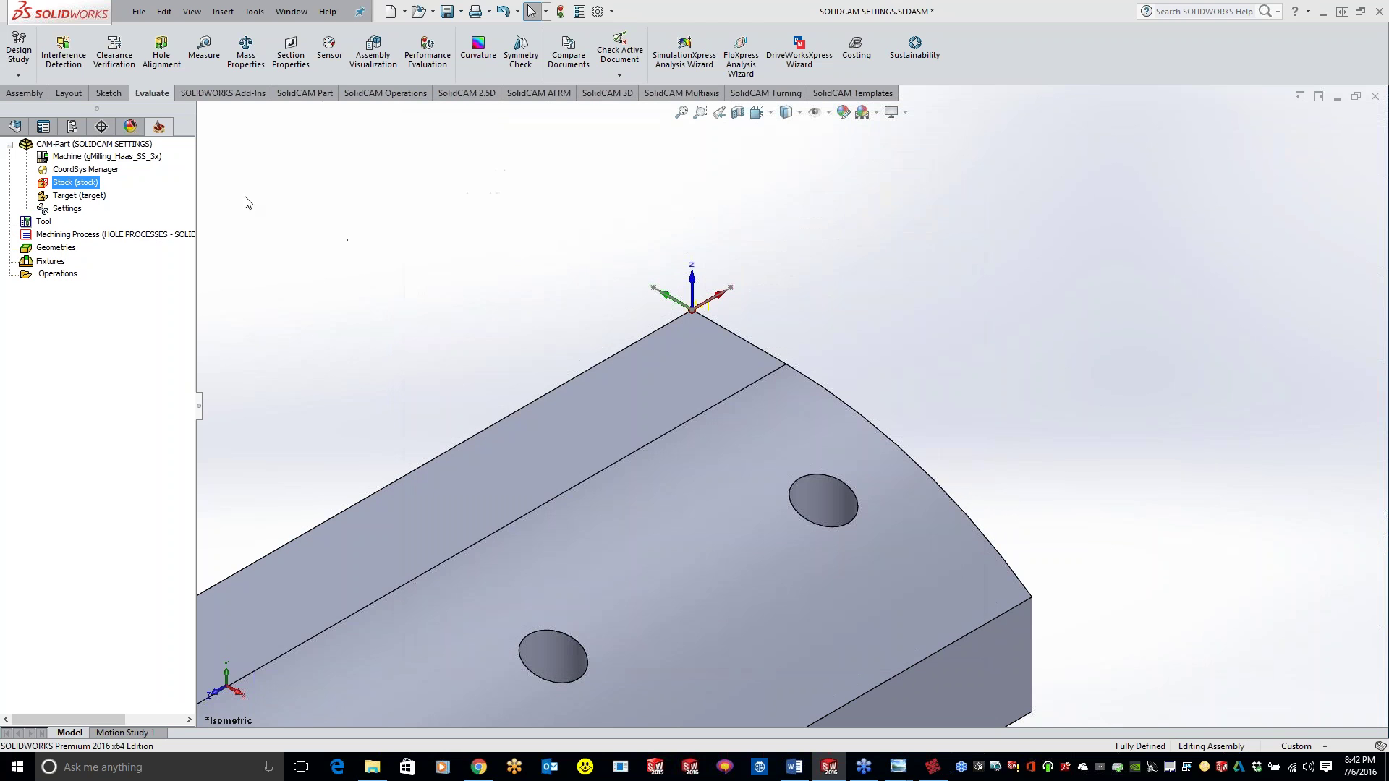
- Close the CAM-Part and set the SolidCAM Settings synchronization of CAM geometry to Check synchronization on user demand
{"action": "right_click", "coordinate": [87, 148]}
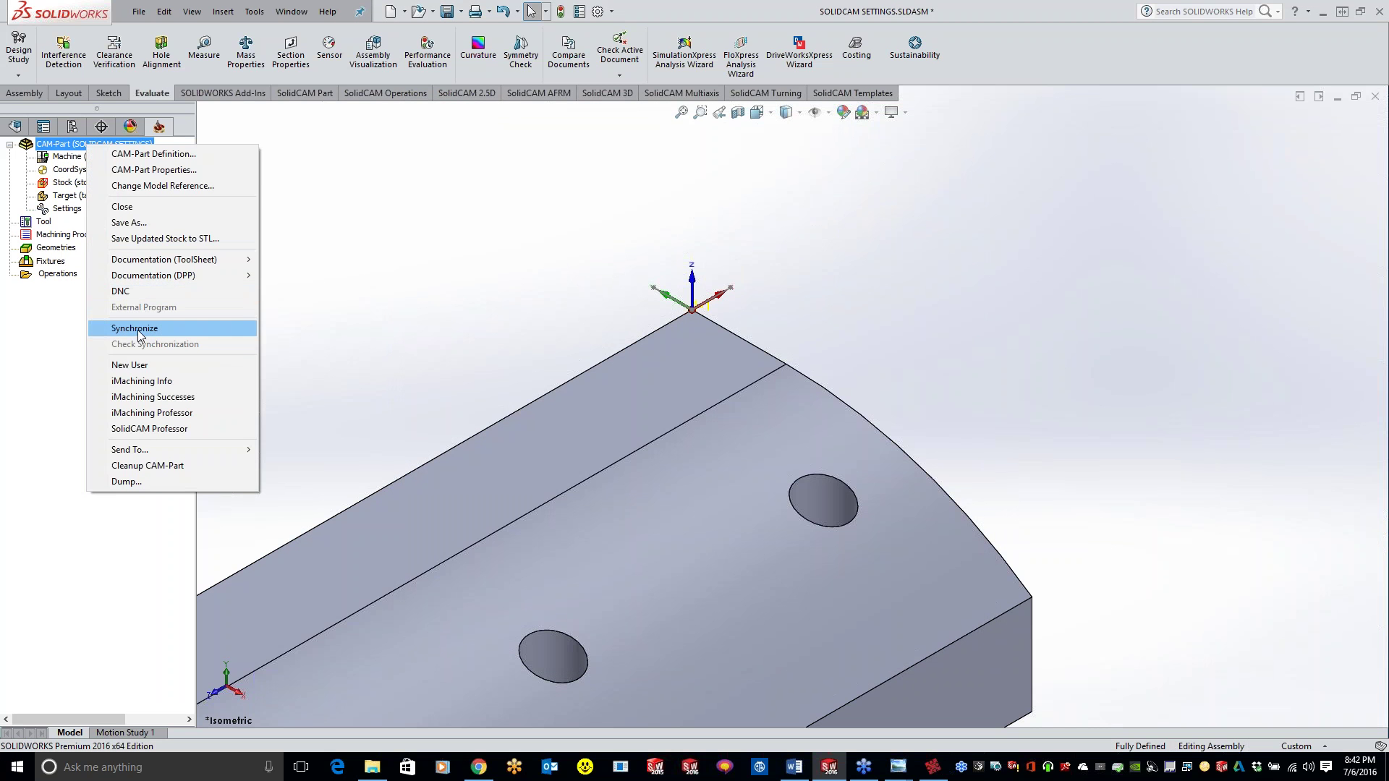
{"action": "left_click", "coordinate": [123, 207]}
{"action": "left_click", "coordinate": [192, 10]}
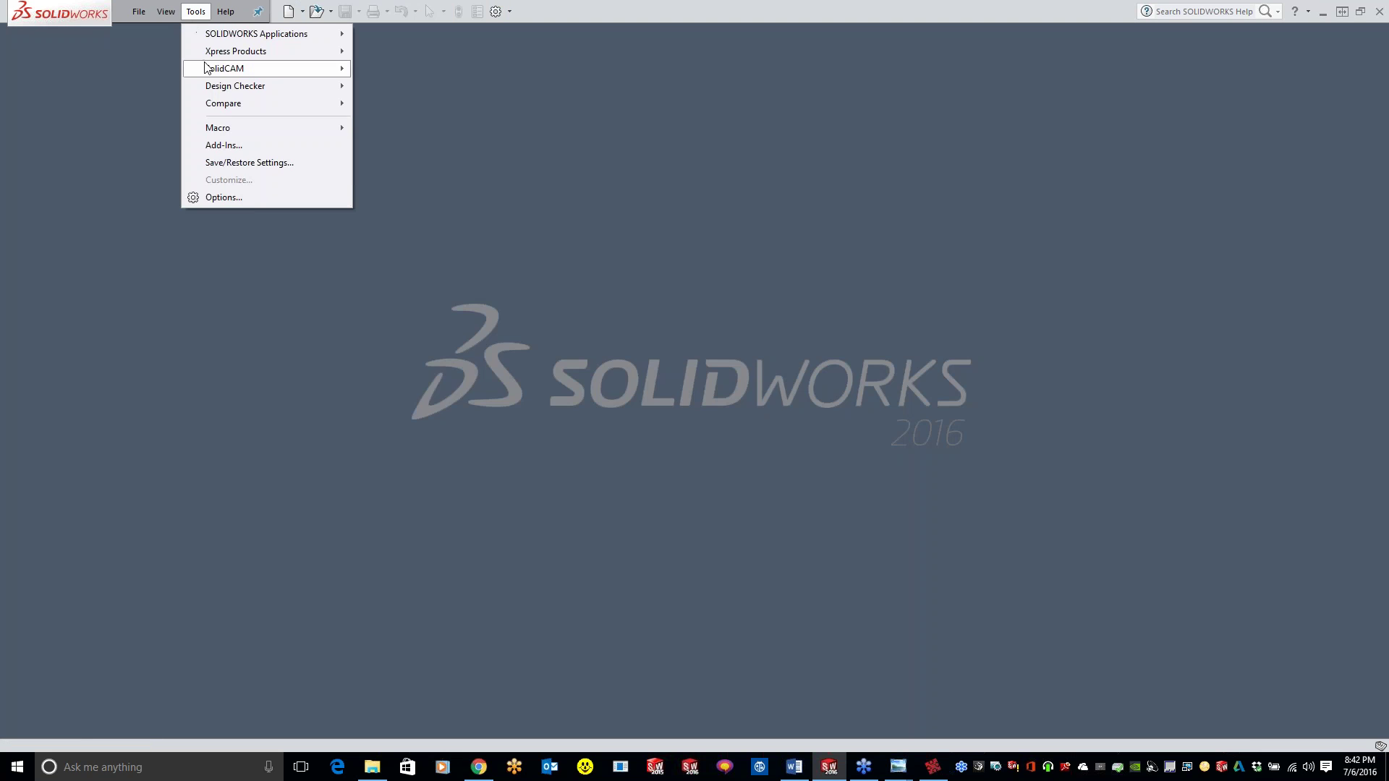
{"action": "mouse_move", "coordinate": [209, 68]}
{"action": "left_click", "coordinate": [420, 280]}
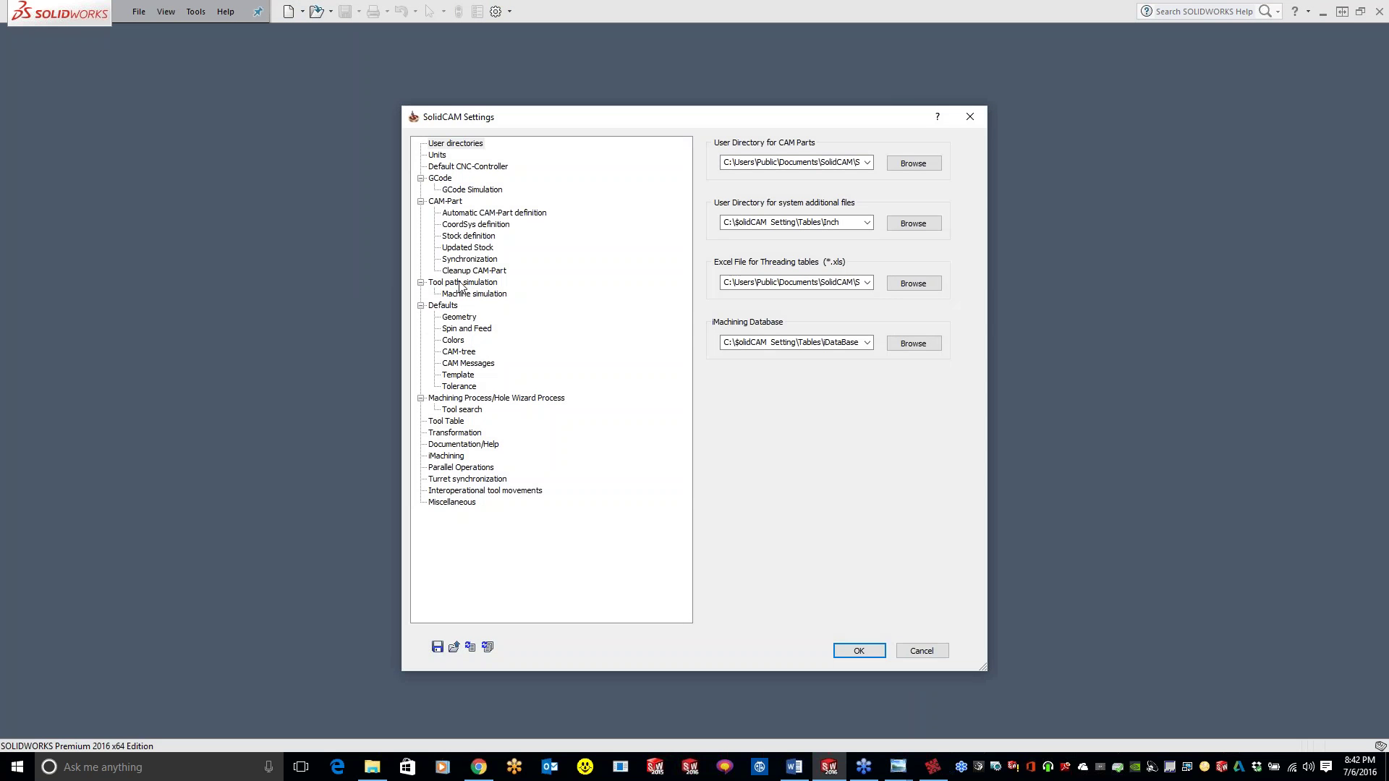
{"action": "left_click", "coordinate": [474, 261]}
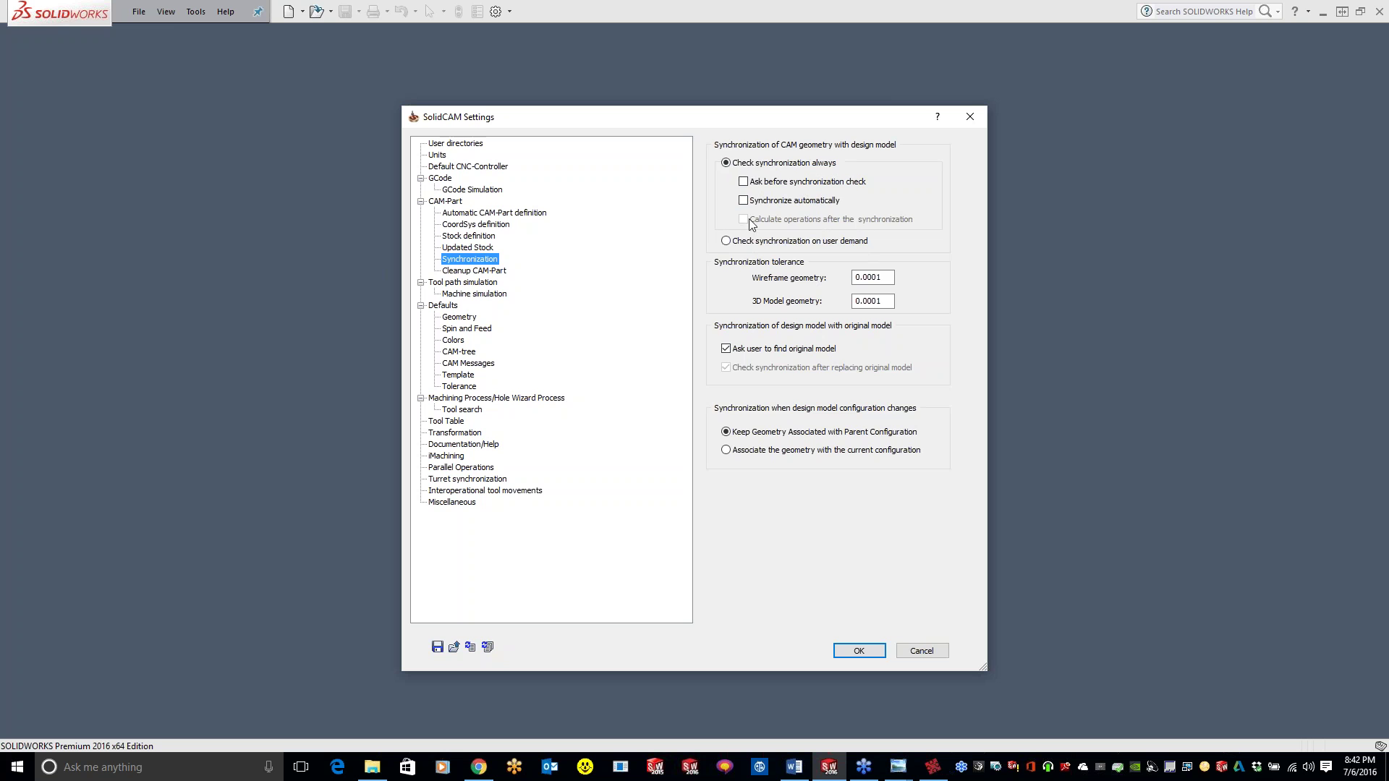
{"action": "left_click", "coordinate": [726, 241]}
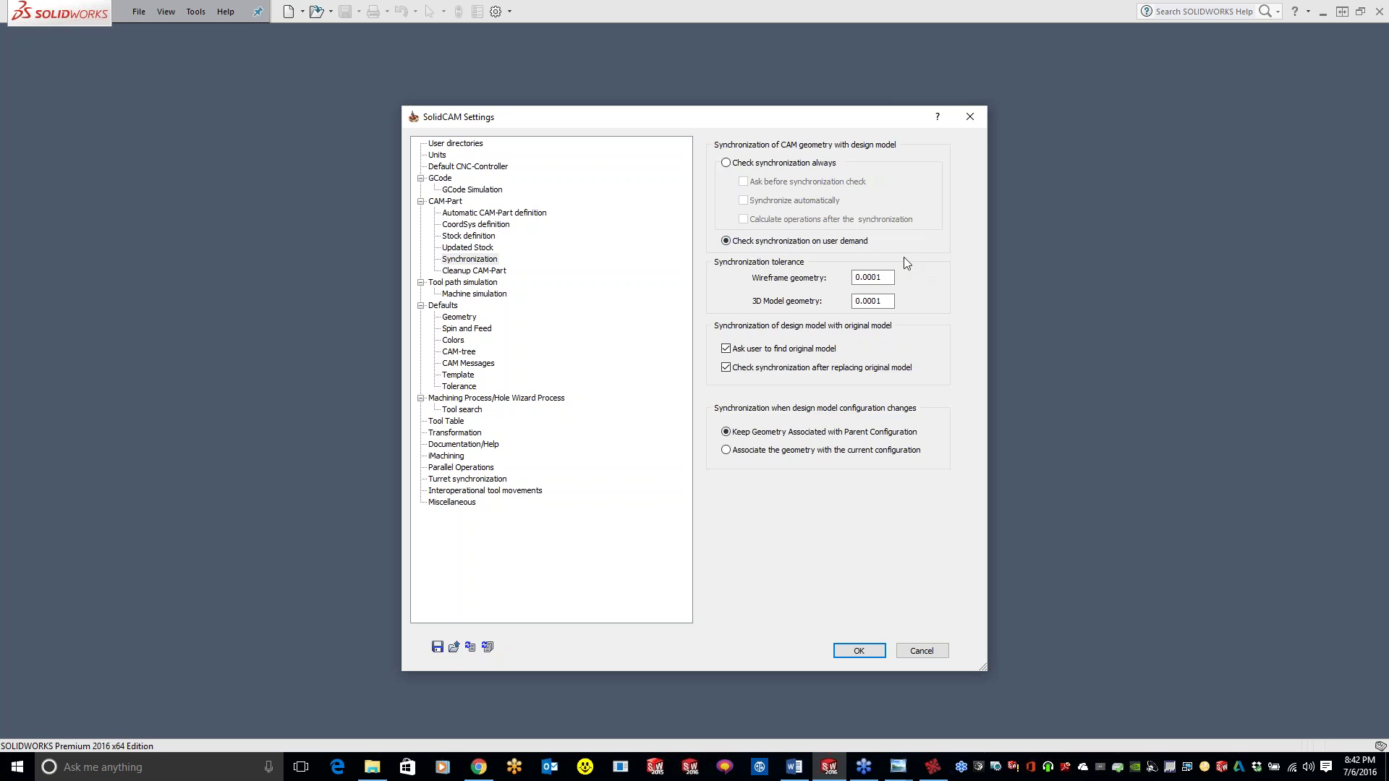
{"action": "left_click", "coordinate": [858, 650]}
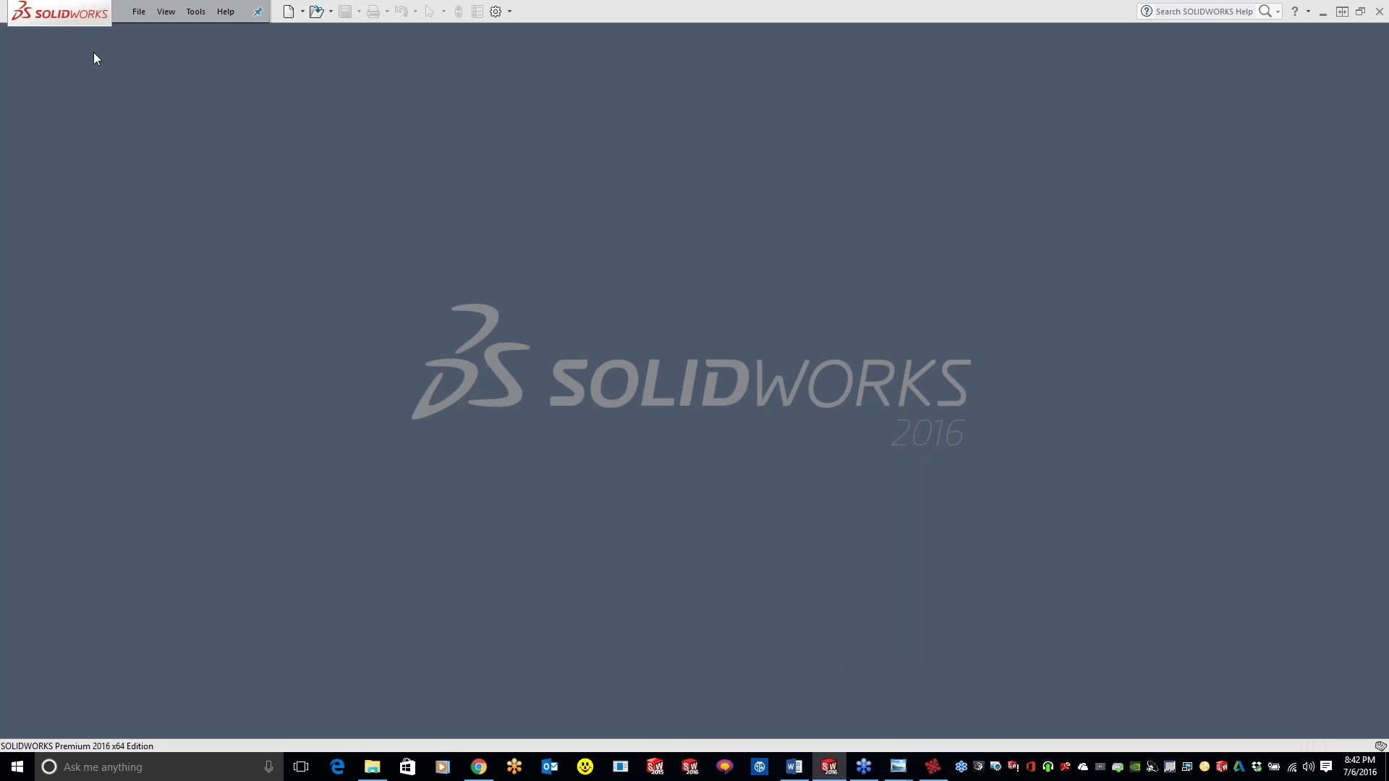
- Reopen the SOLIDCAM SETTINGS CAM-Part from the recent CAM-Parts
{"action": "left_click", "coordinate": [196, 11]}
{"action": "mouse_move", "coordinate": [252, 69]}
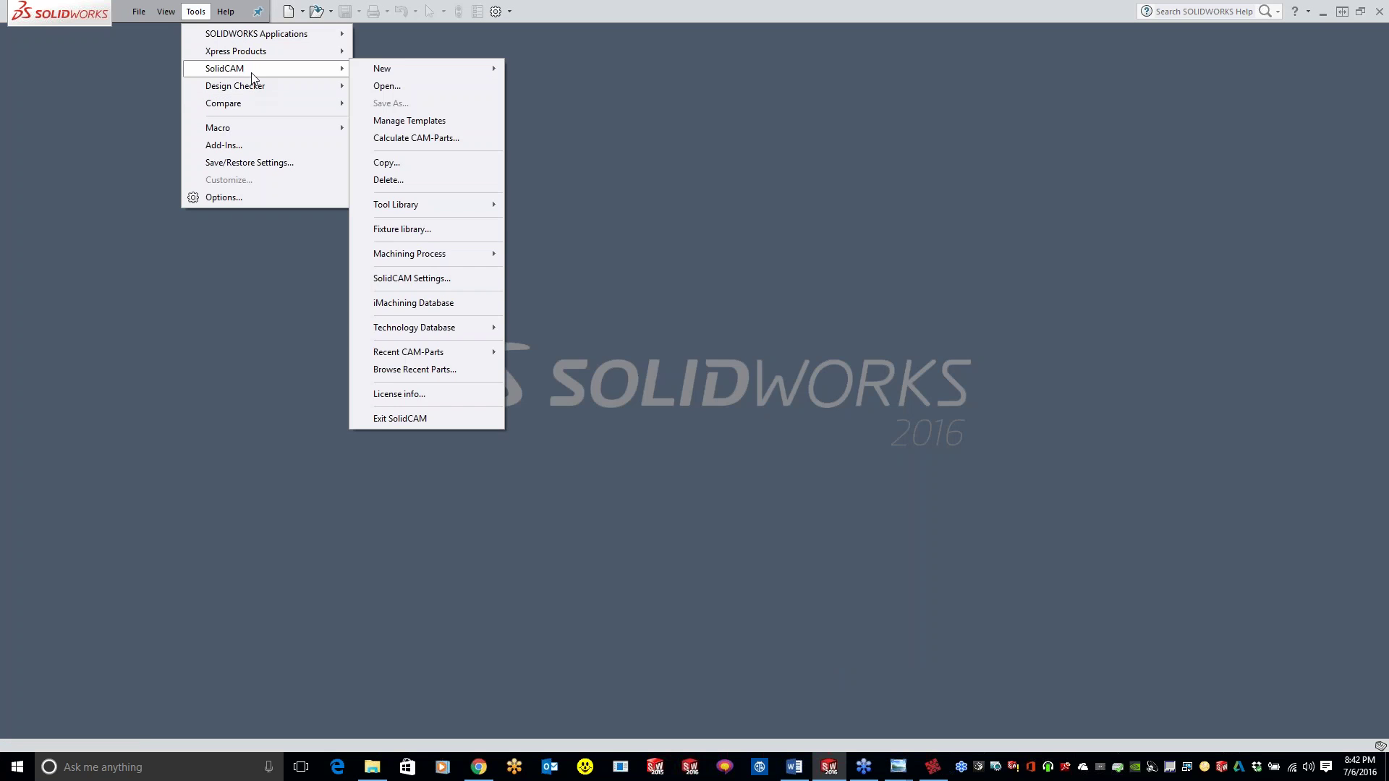
{"action": "mouse_move", "coordinate": [459, 351]}
{"action": "left_click", "coordinate": [545, 351]}
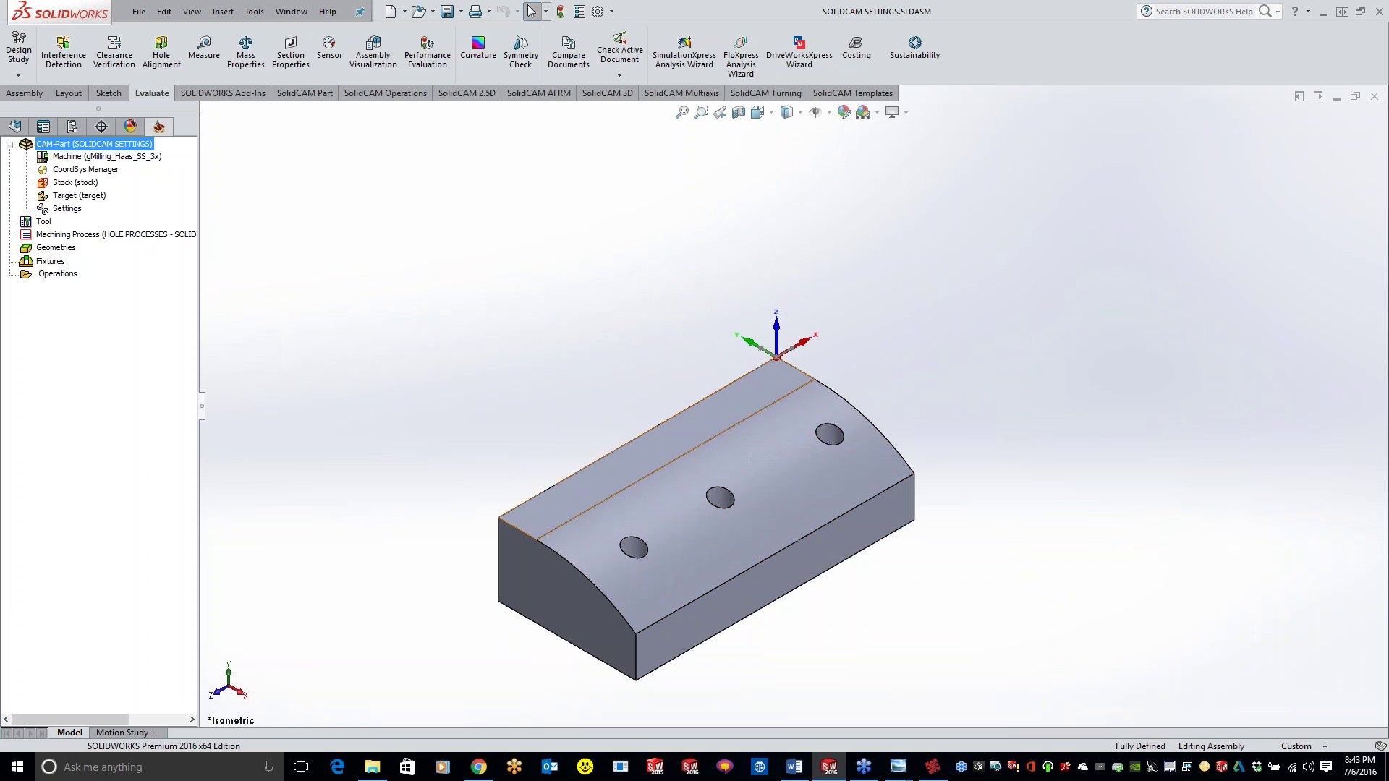
- Start an HSS milling operation, examine its link options for large gaps along the cut, and exit the operation
{"action": "right_click", "coordinate": [69, 272]}
{"action": "mouse_move", "coordinate": [166, 298]}
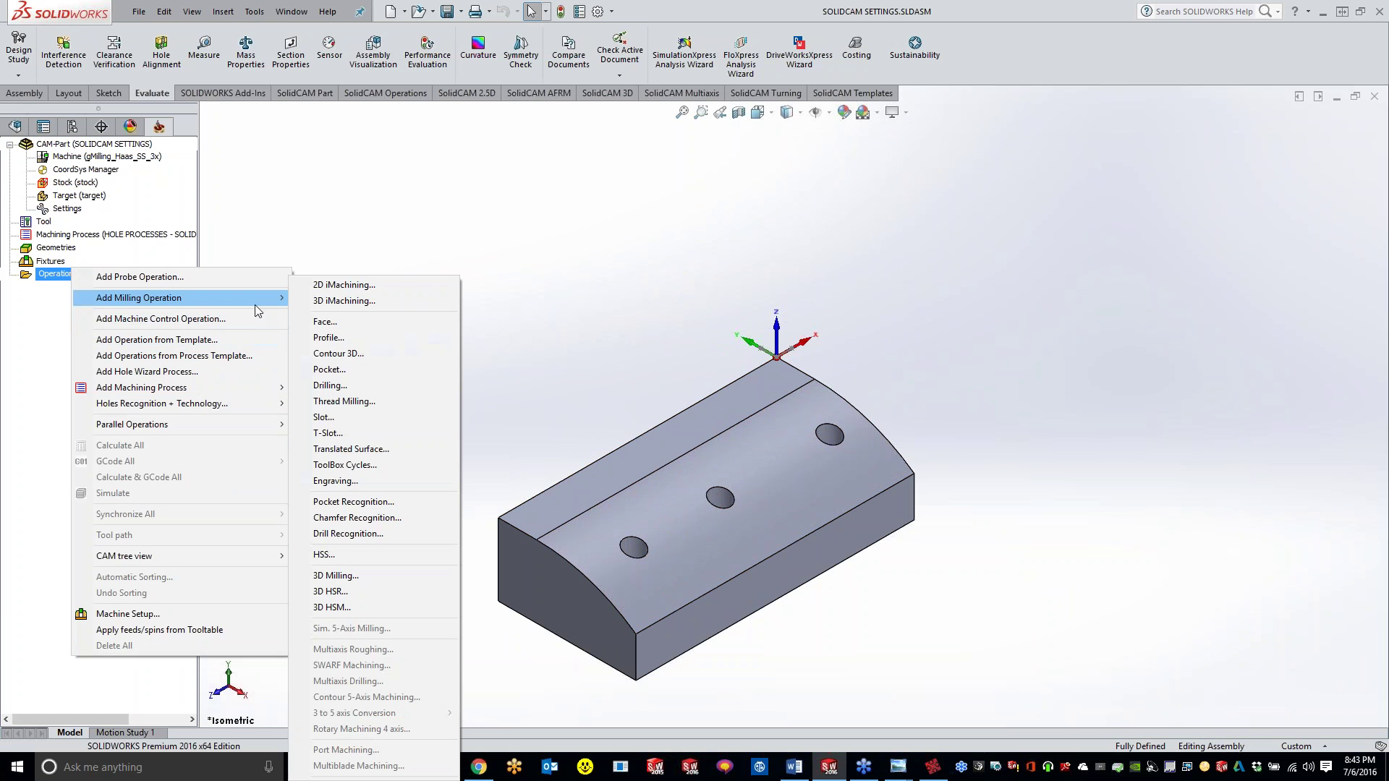
{"action": "left_click", "coordinate": [349, 555]}
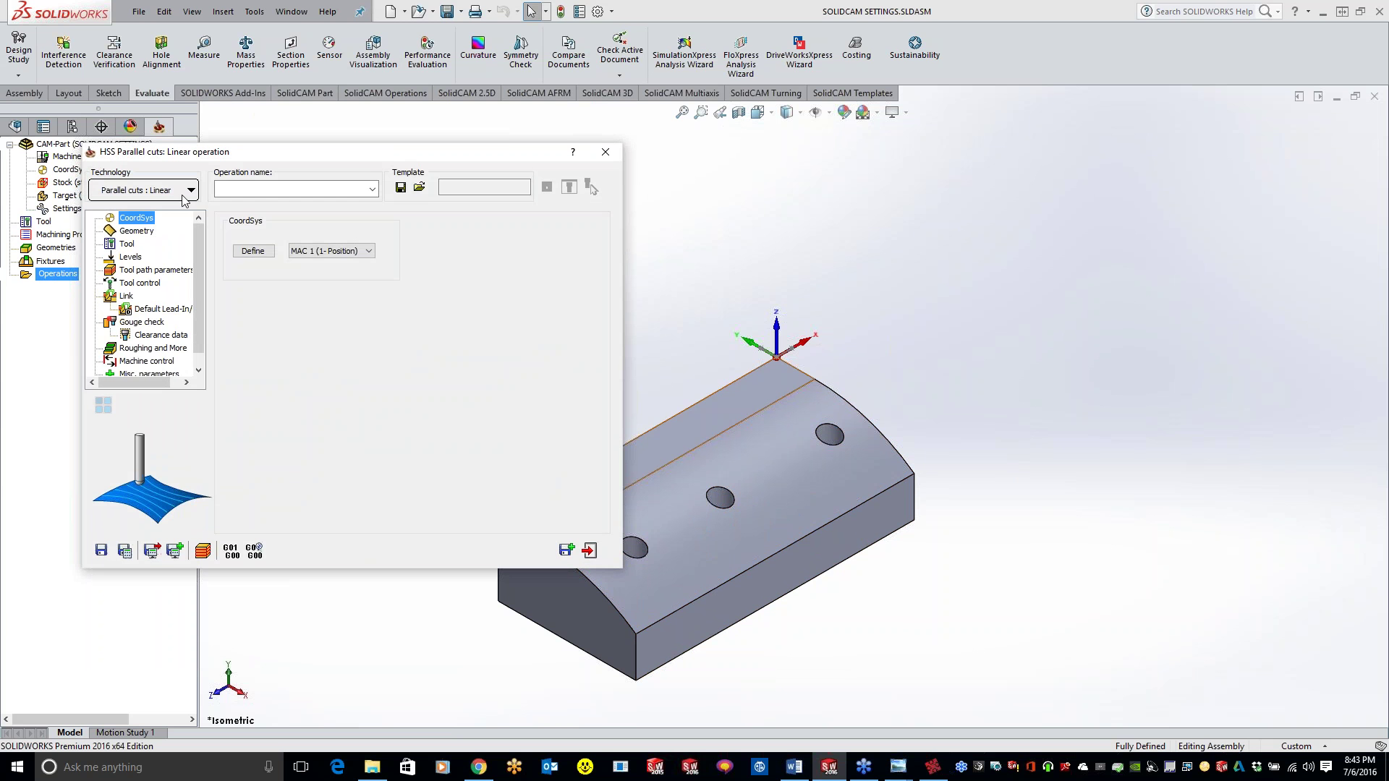
{"action": "left_click", "coordinate": [126, 296]}
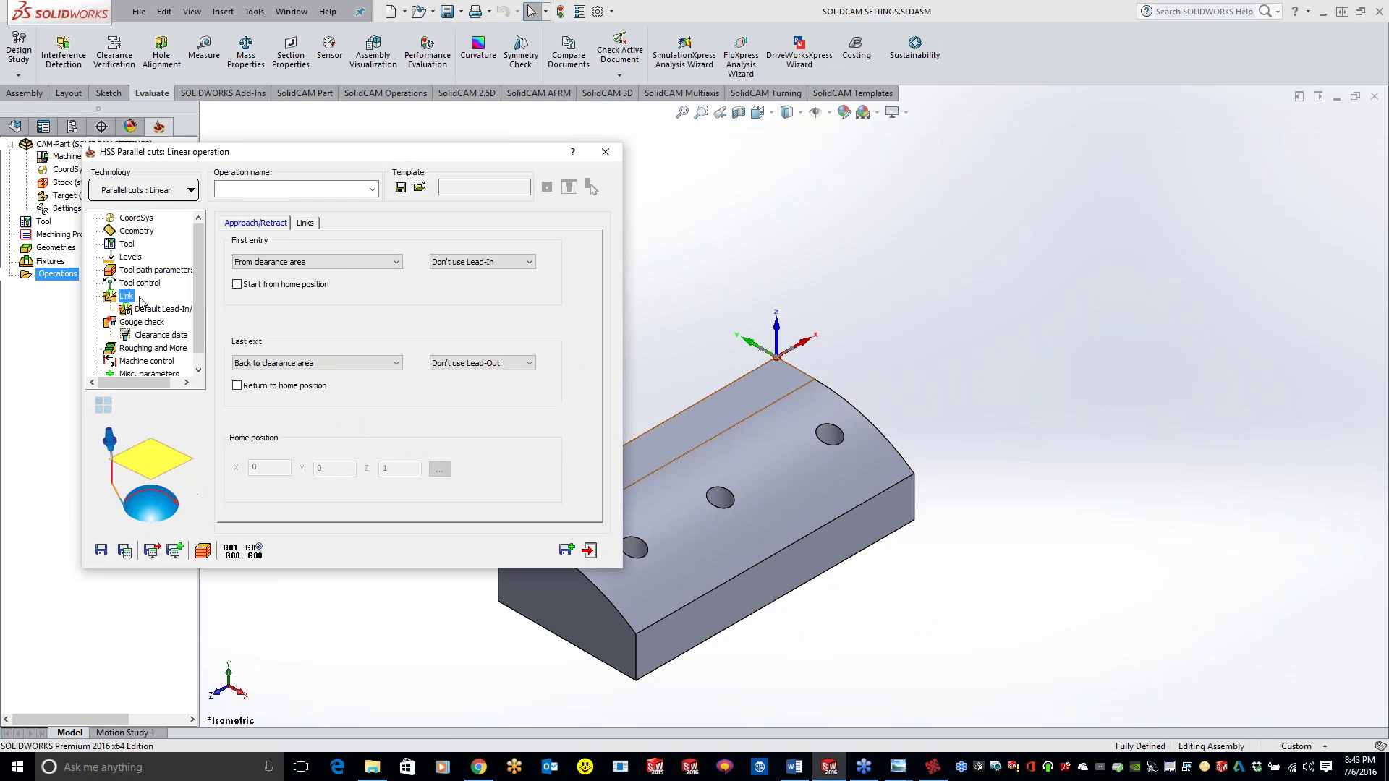
{"action": "left_click", "coordinate": [316, 225]}
{"action": "left_click", "coordinate": [365, 279]}
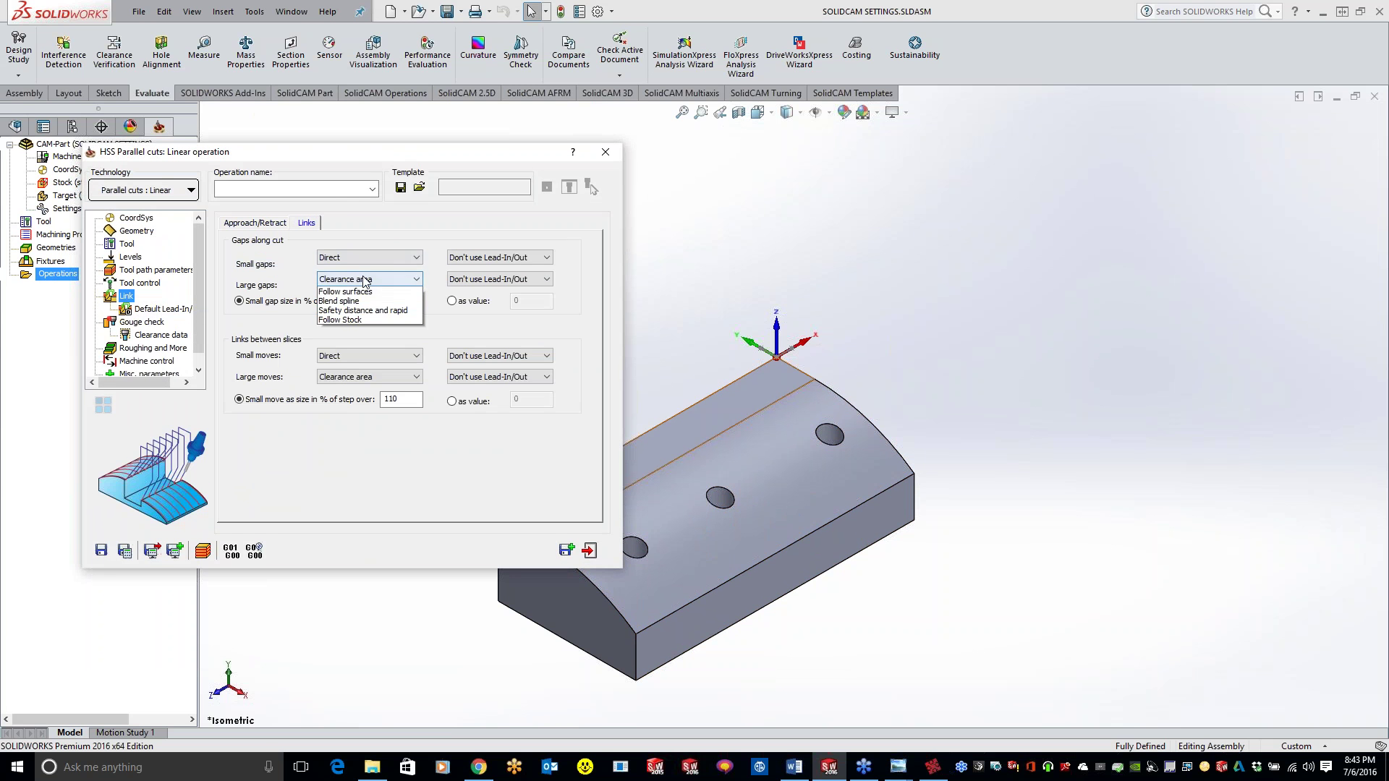
{"action": "left_click", "coordinate": [619, 157]}
{"action": "left_click", "coordinate": [619, 158]}
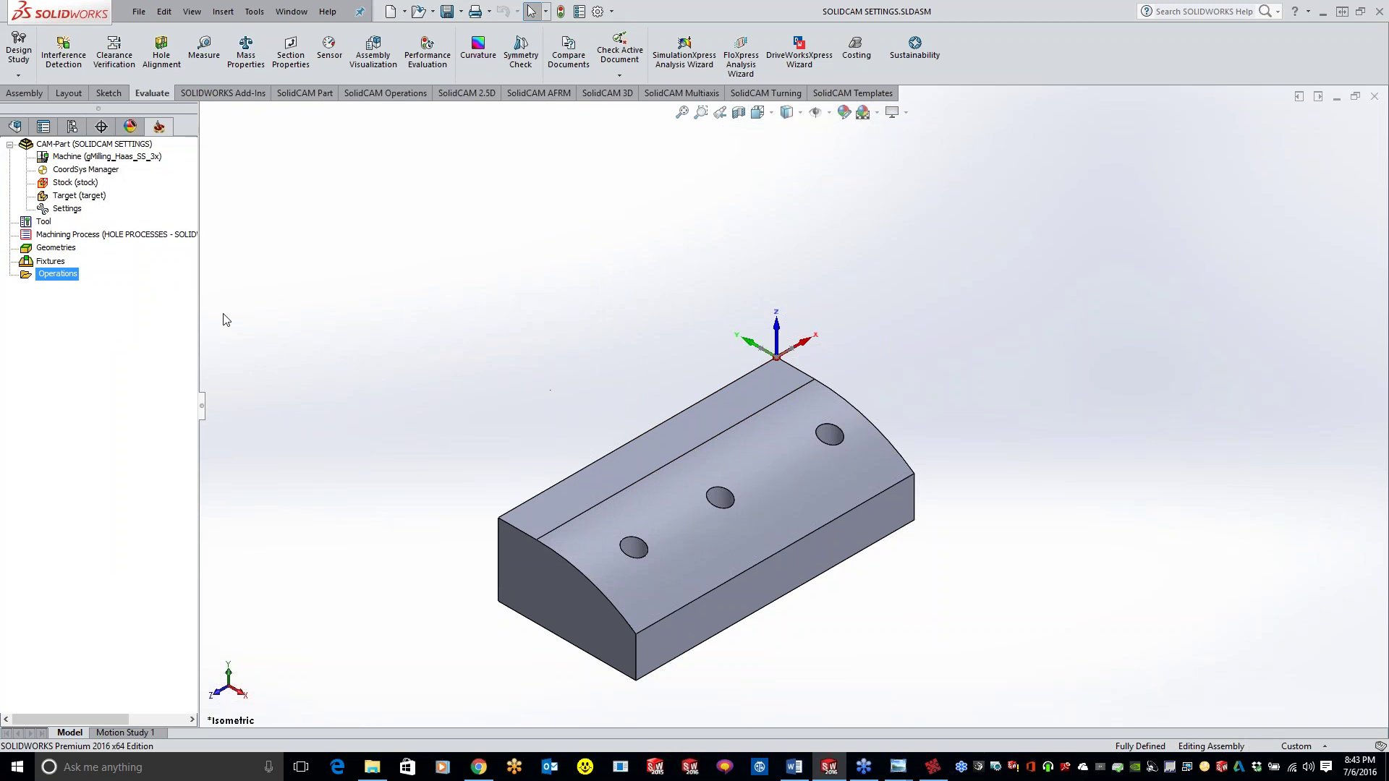
- Suppress Cut-Extrude1, the holes of the DesignModel component, and return to the CAM tree
{"action": "left_click", "coordinate": [13, 127]}
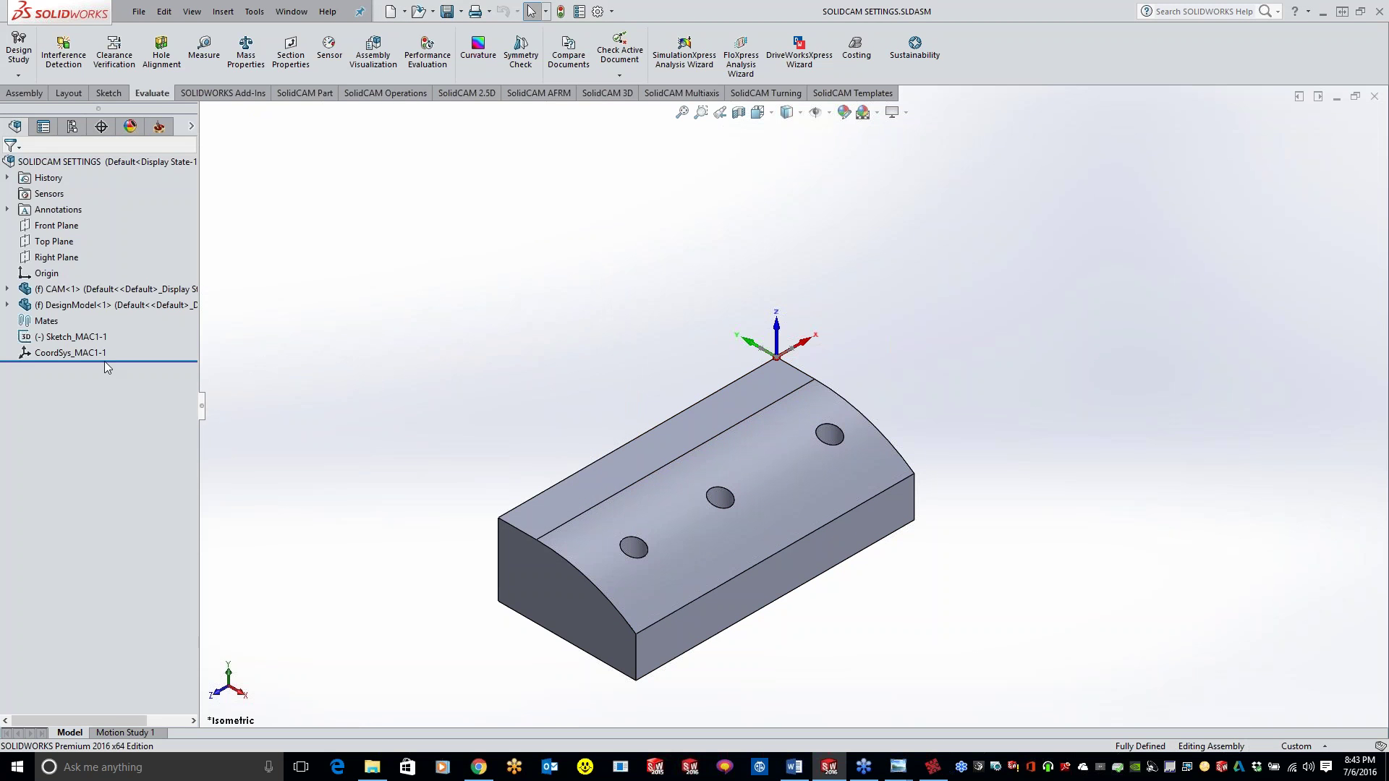
{"action": "left_click", "coordinate": [7, 305]}
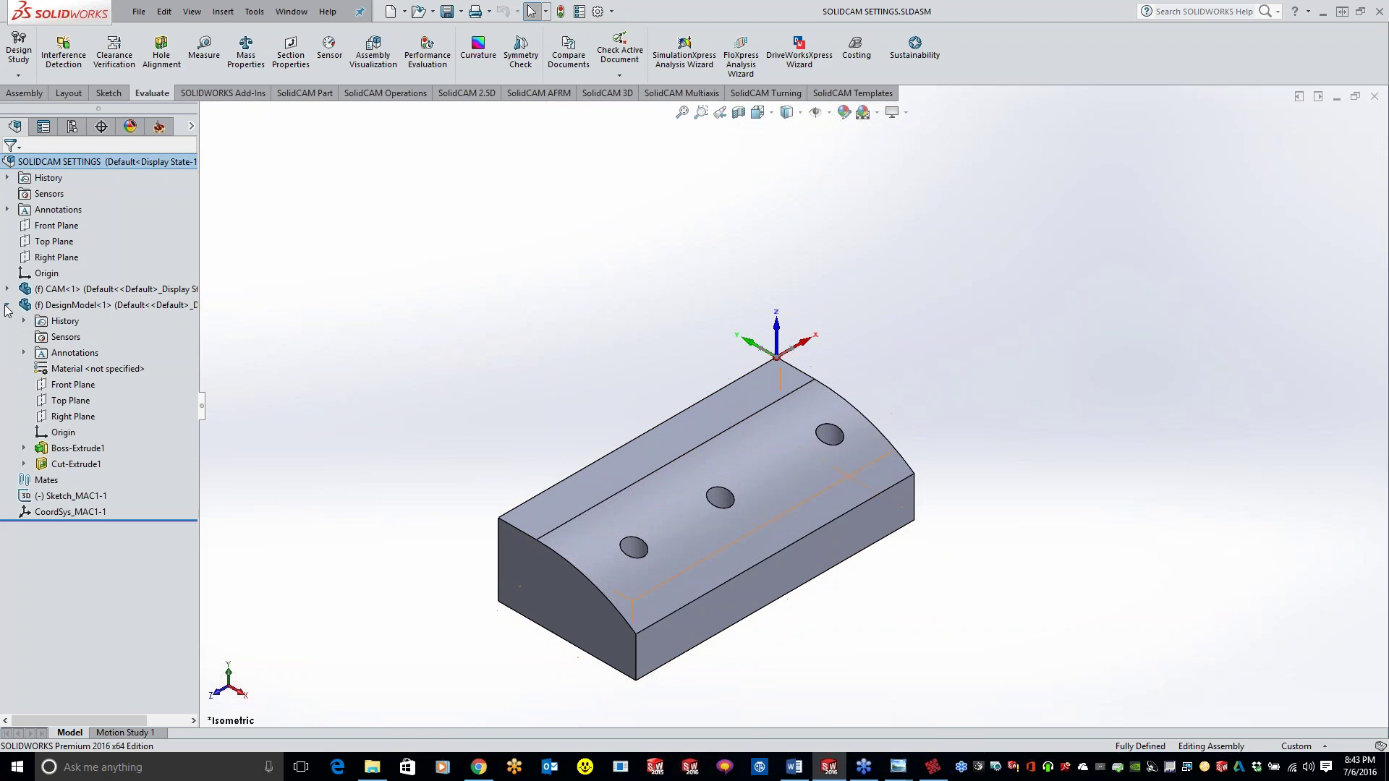
{"action": "right_click", "coordinate": [74, 464]}
{"action": "left_click", "coordinate": [135, 425]}
{"action": "left_click", "coordinate": [160, 127]}
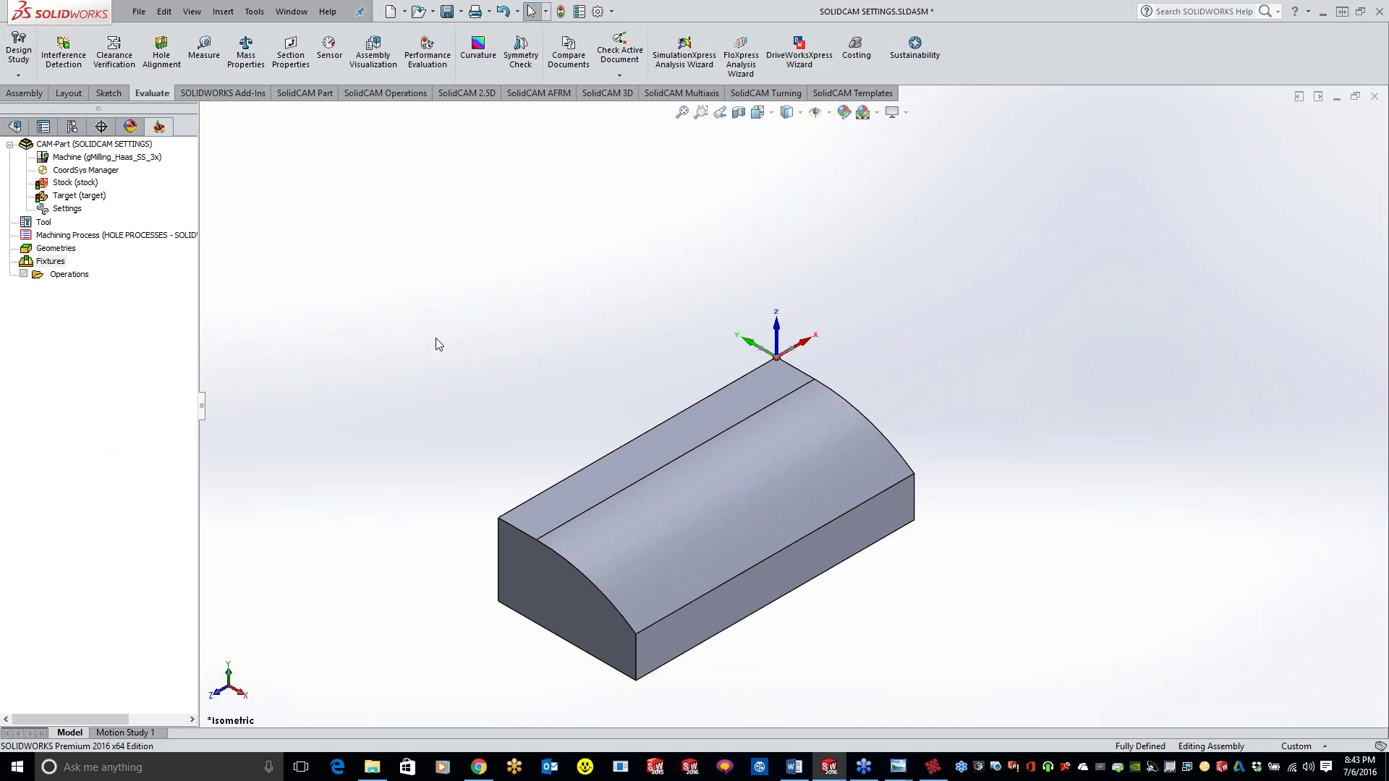
- Close the CAM-Part assembly and open the SolidCAM Settings part from the recent documents
{"action": "left_click", "coordinate": [1373, 96]}
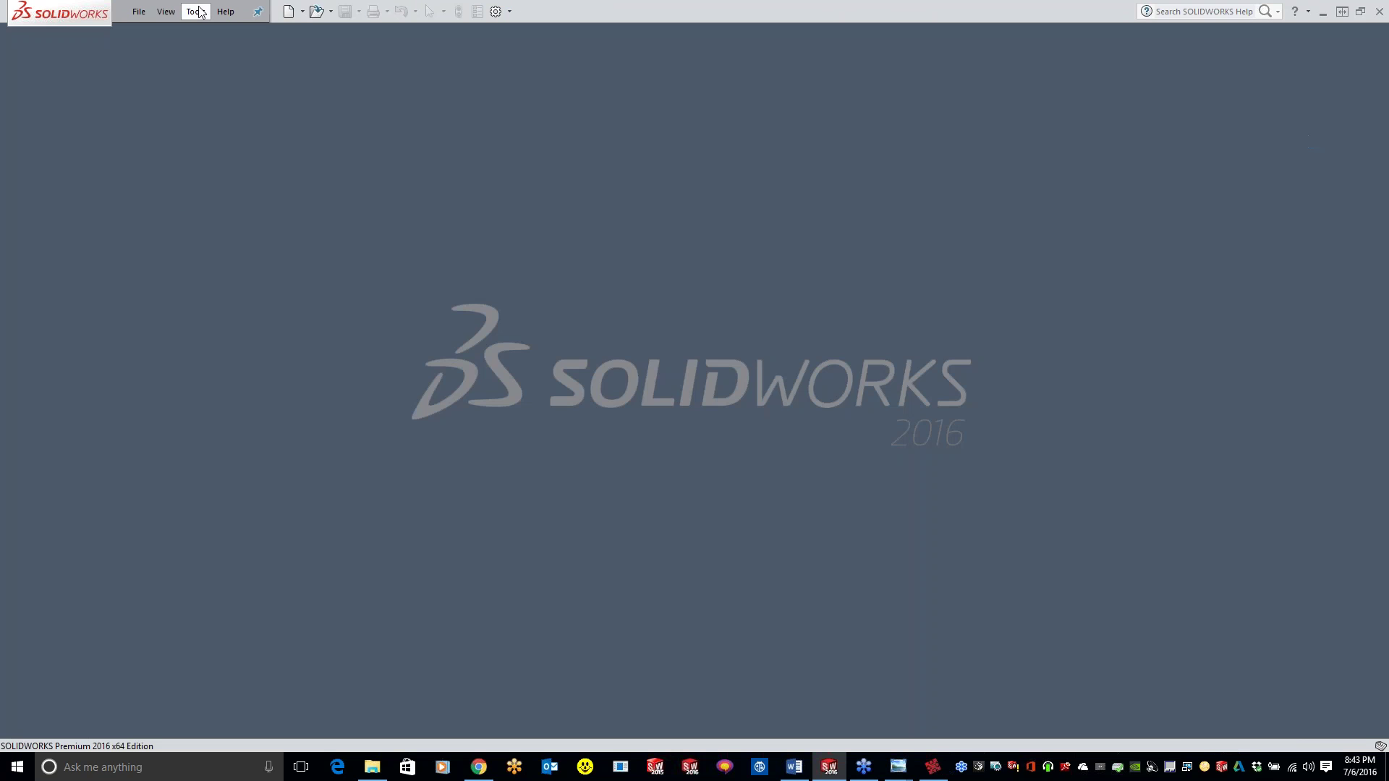
{"action": "left_click", "coordinate": [196, 12]}
{"action": "mouse_move", "coordinate": [215, 73]}
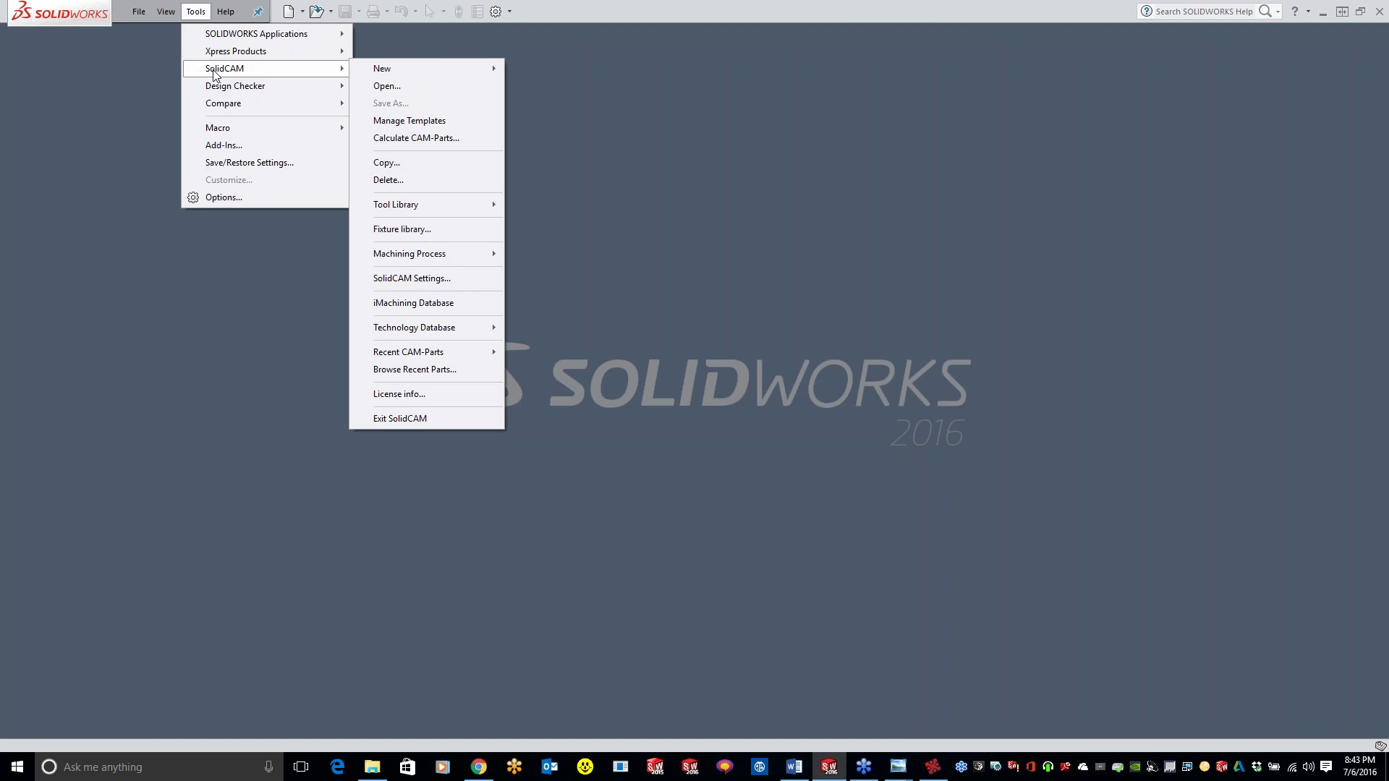
{"action": "left_click", "coordinate": [851, 219]}
{"action": "key", "text": "r"}
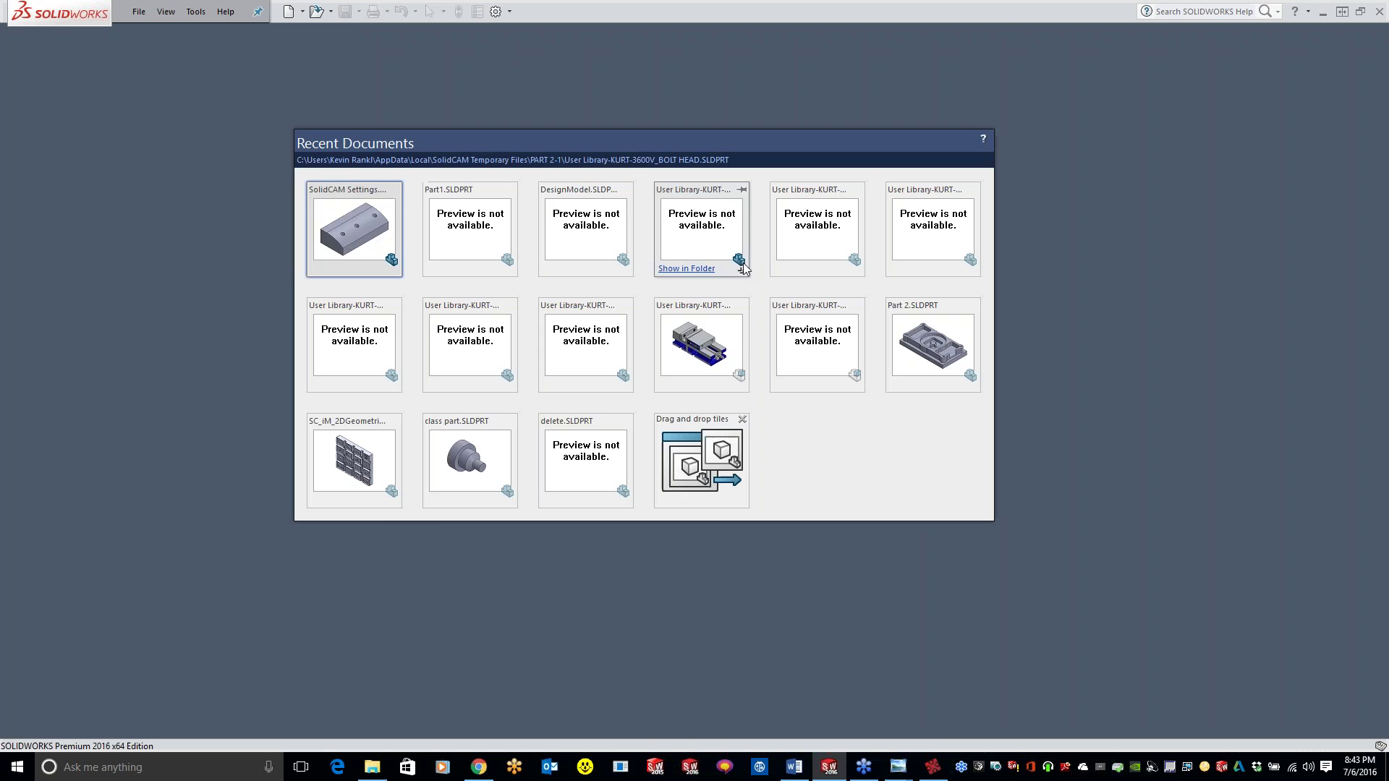
{"action": "left_click", "coordinate": [368, 218]}
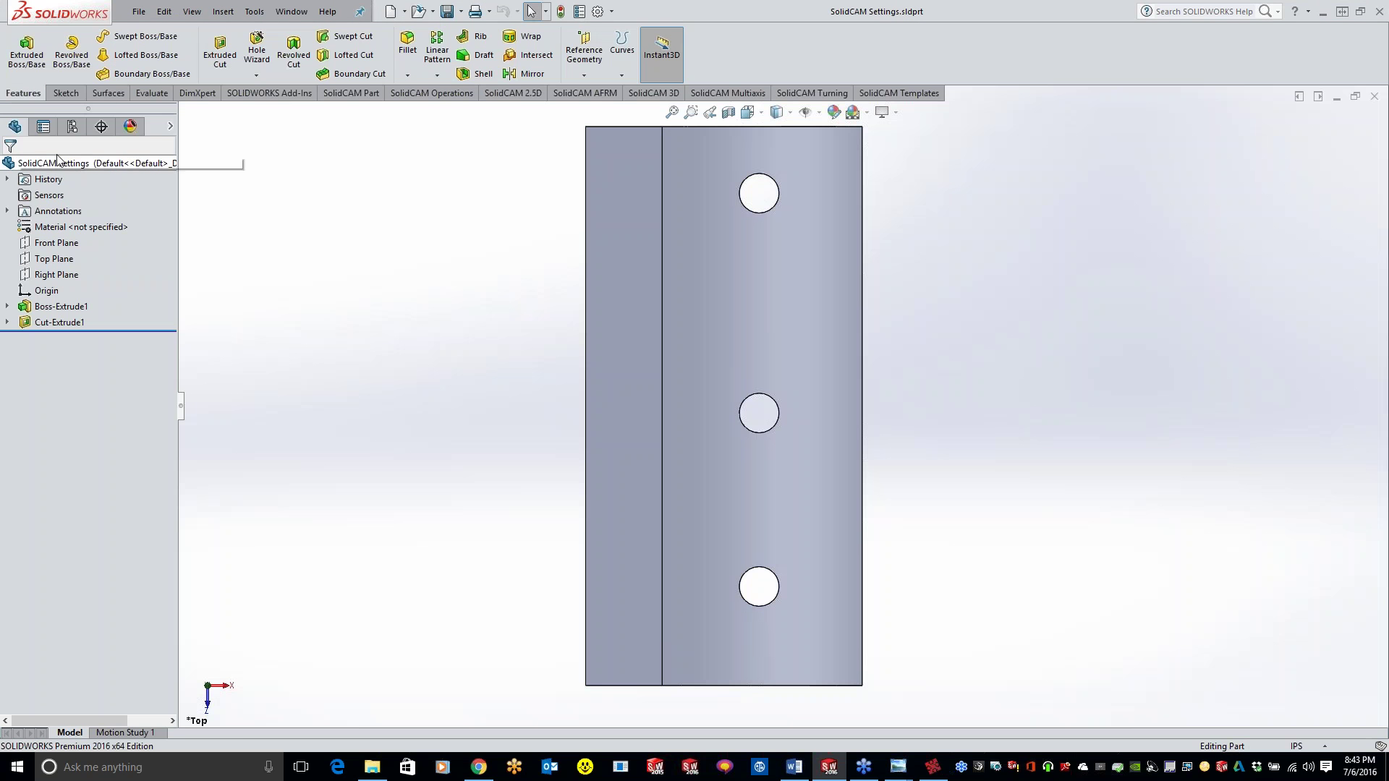
- Create a new external milling CAM-Part named SolidCAM Settings-1 in inches, using the model file directory
{"action": "left_click", "coordinate": [254, 11]}
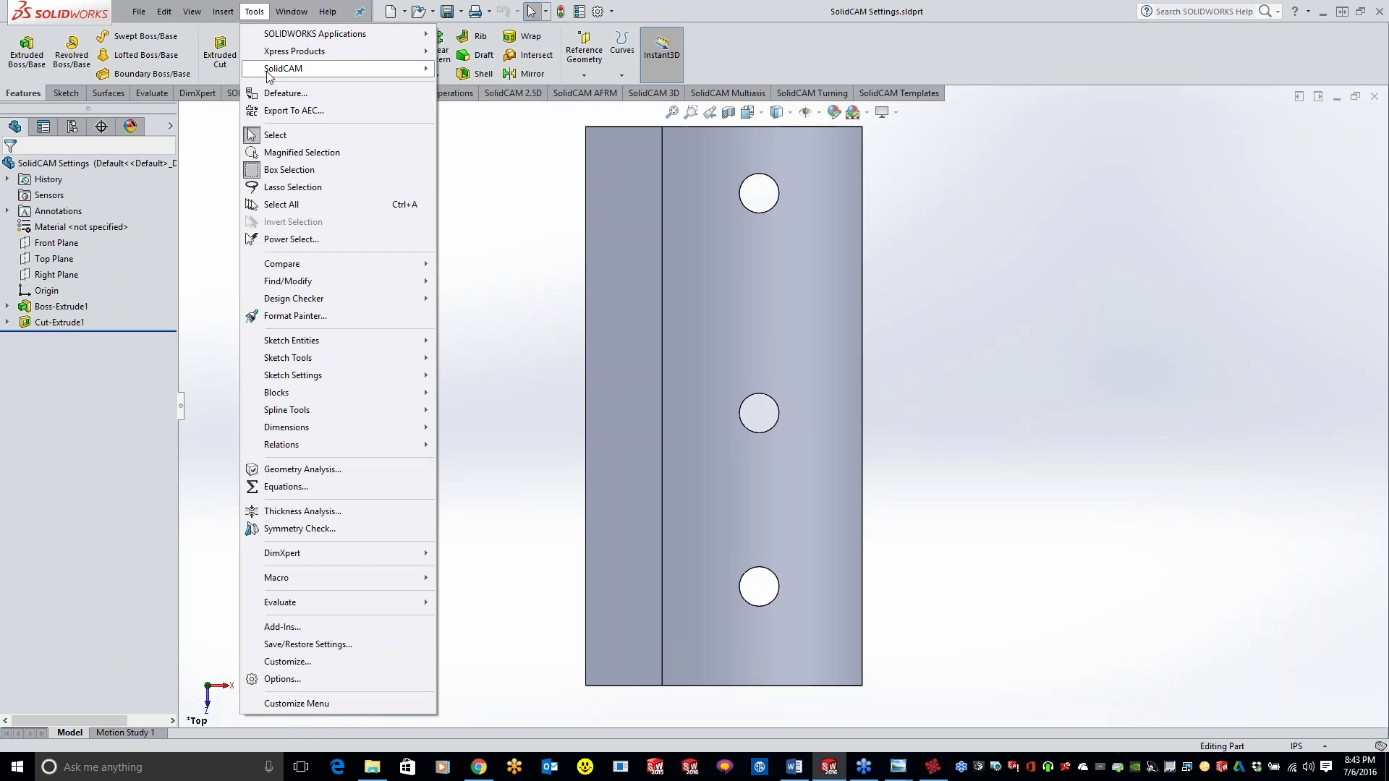
{"action": "mouse_move", "coordinate": [304, 68]}
{"action": "mouse_move", "coordinate": [520, 68]}
{"action": "left_click", "coordinate": [622, 68]}
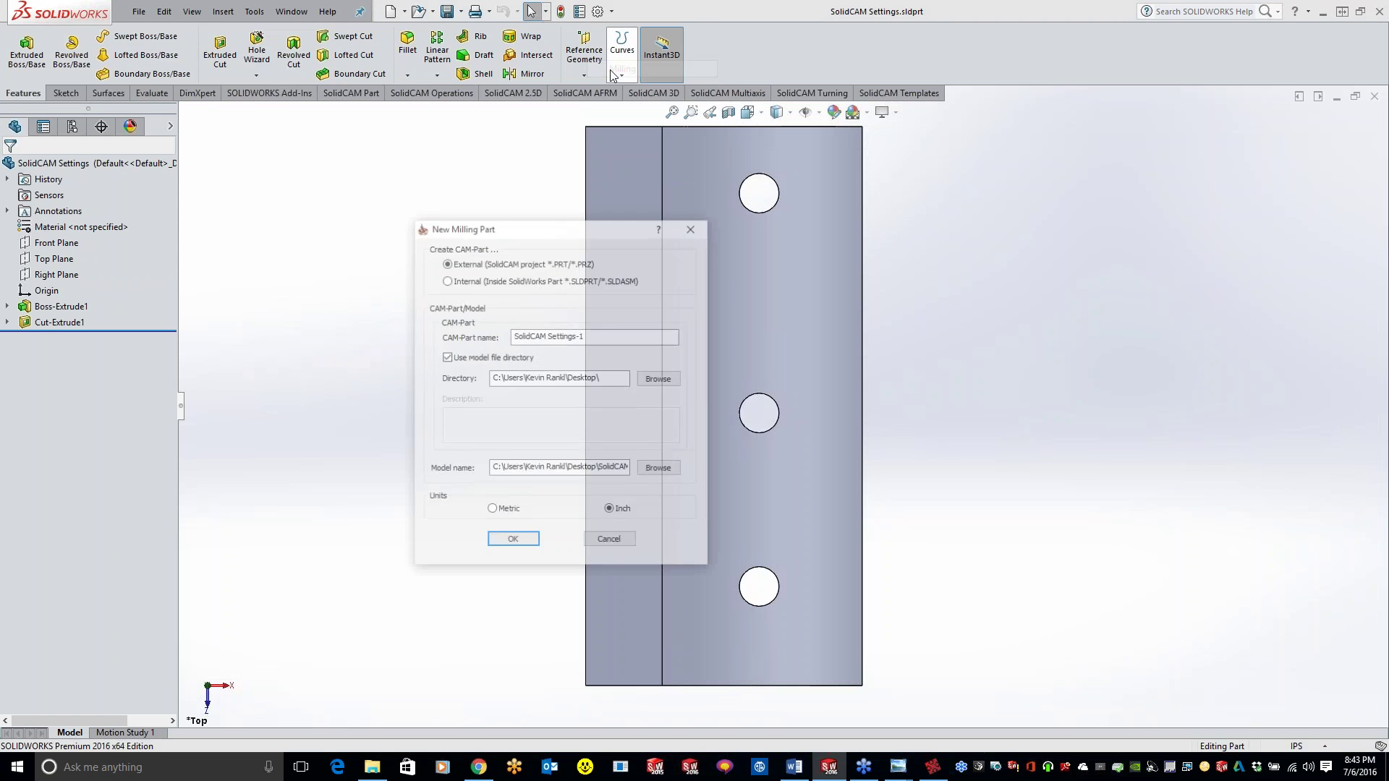
{"action": "left_click", "coordinate": [512, 541]}
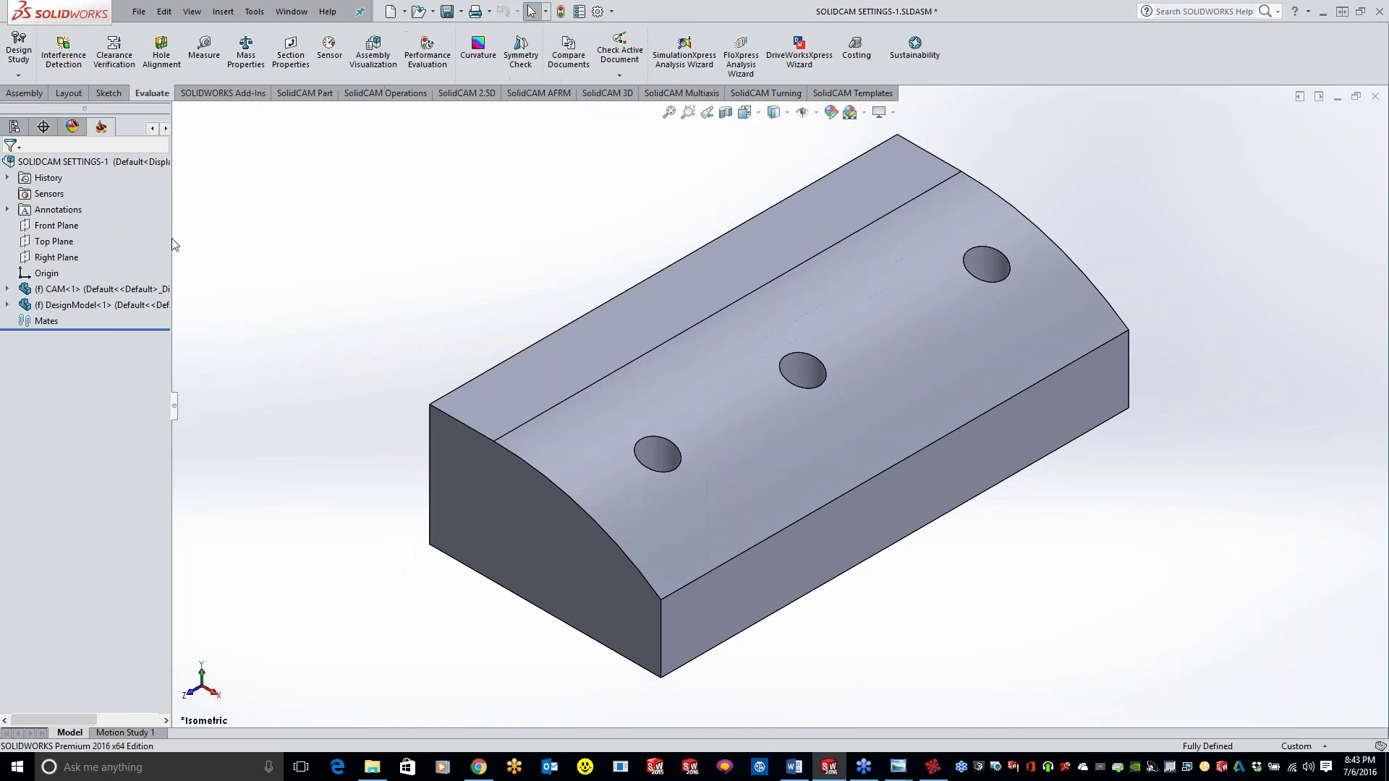
{"action": "left_click", "coordinate": [94, 313]}
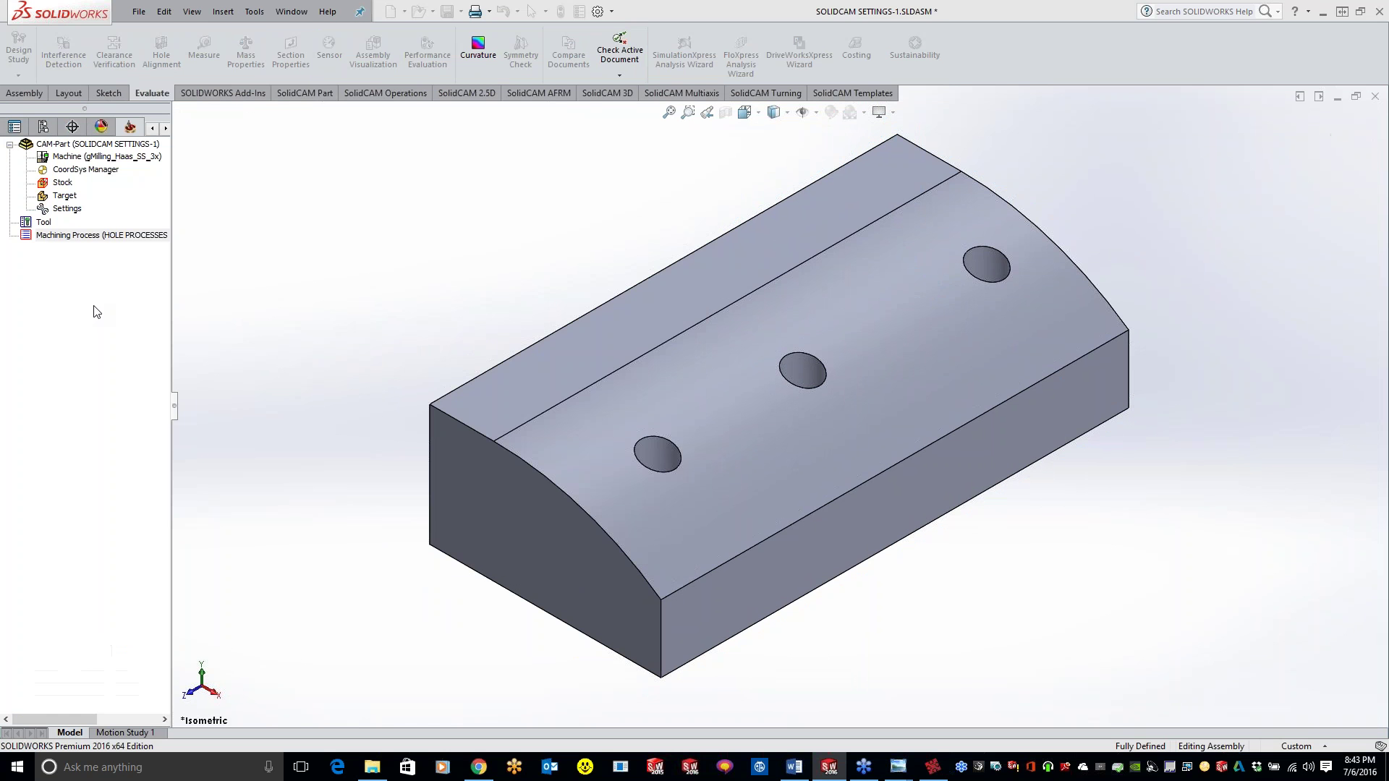
- Define the machine coordinate system on the flat top face and accept the default machining levels
{"action": "left_click", "coordinate": [626, 331]}
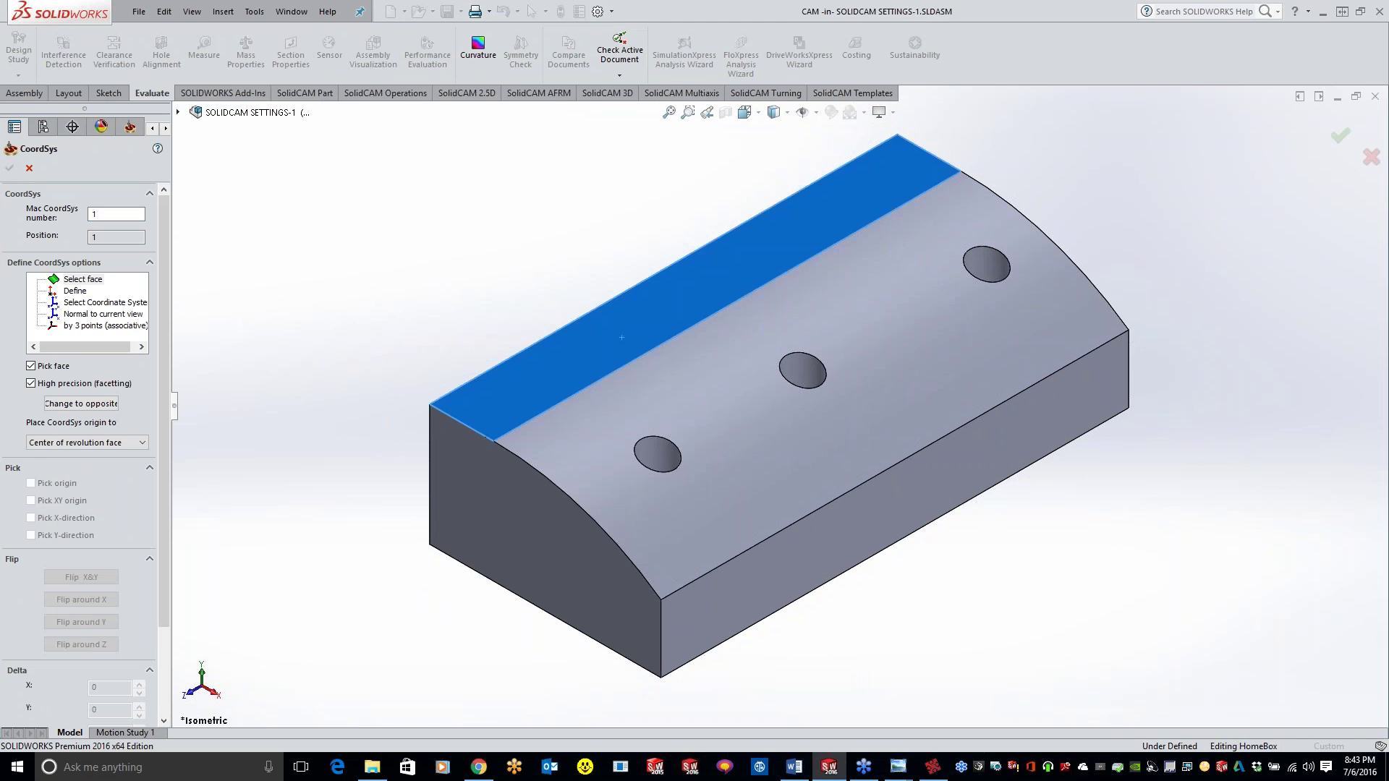
{"action": "left_click", "coordinate": [12, 167]}
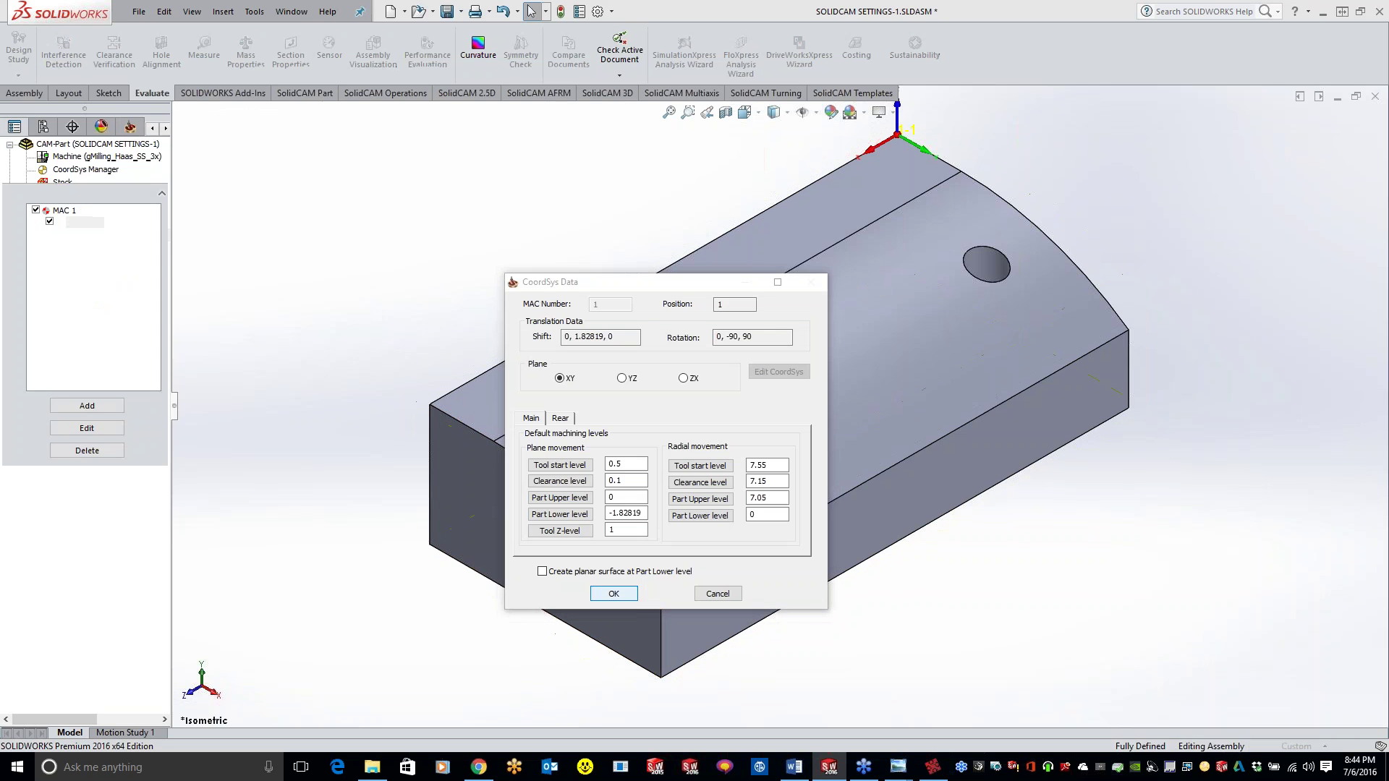
{"action": "key", "text": "Return"}
{"action": "left_click", "coordinate": [14, 179]}
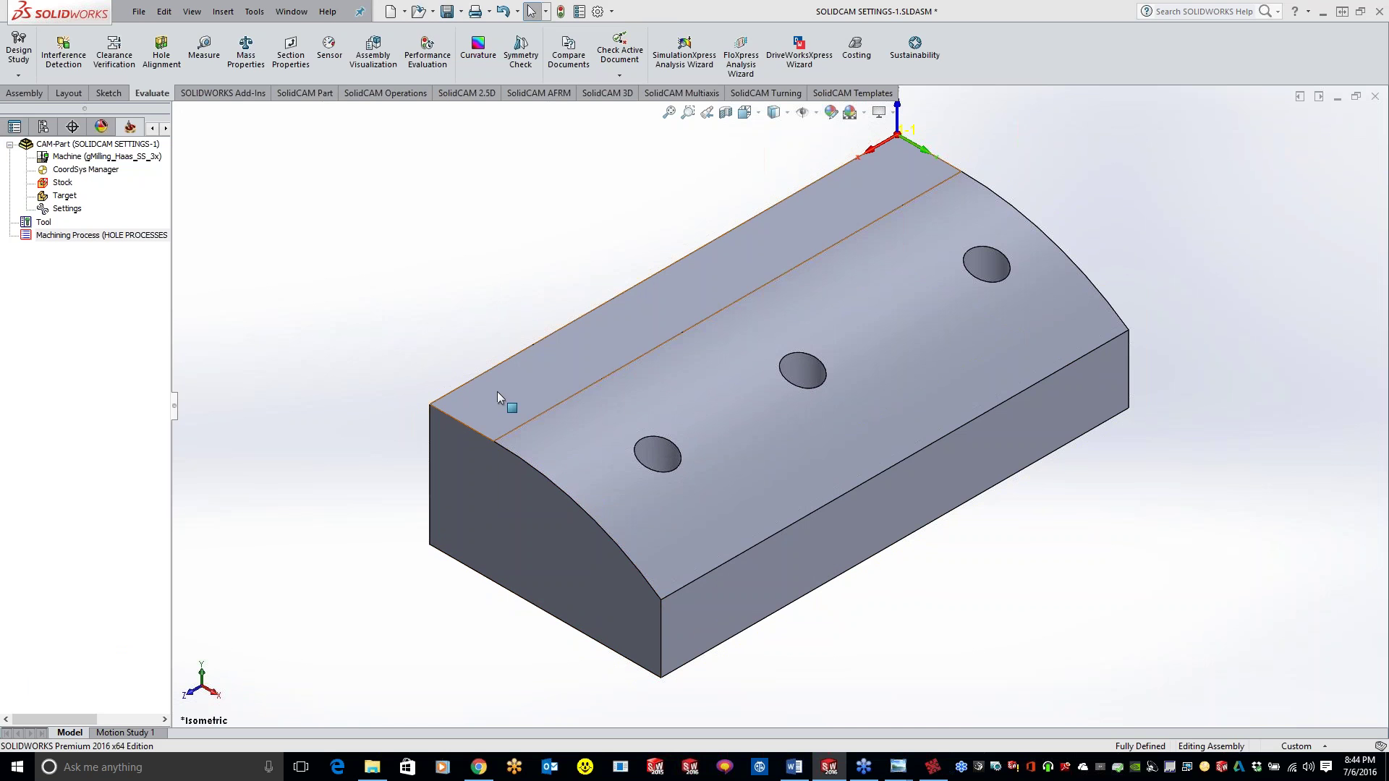
- Define the box stock and the target from the model, and save the milling part data
{"action": "left_click", "coordinate": [518, 391]}
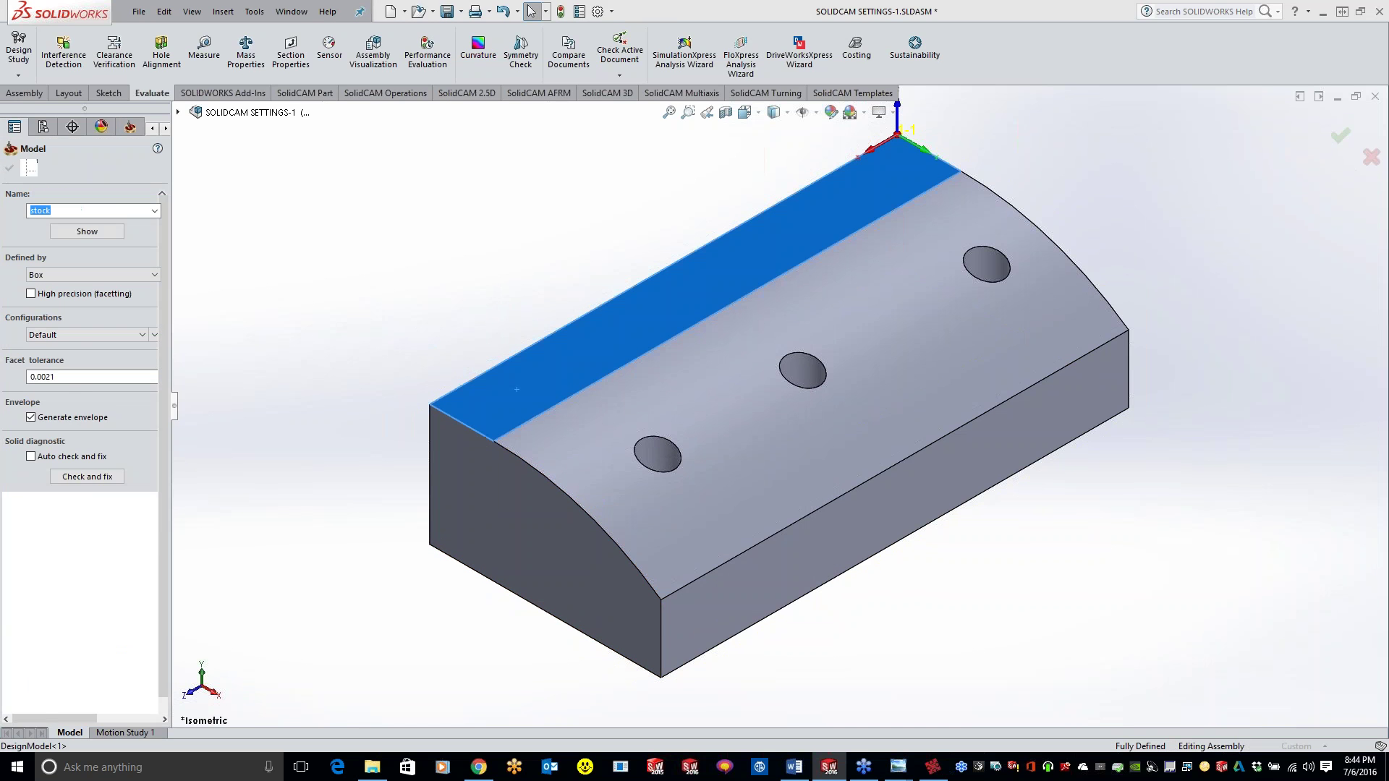
{"action": "left_click", "coordinate": [9, 169]}
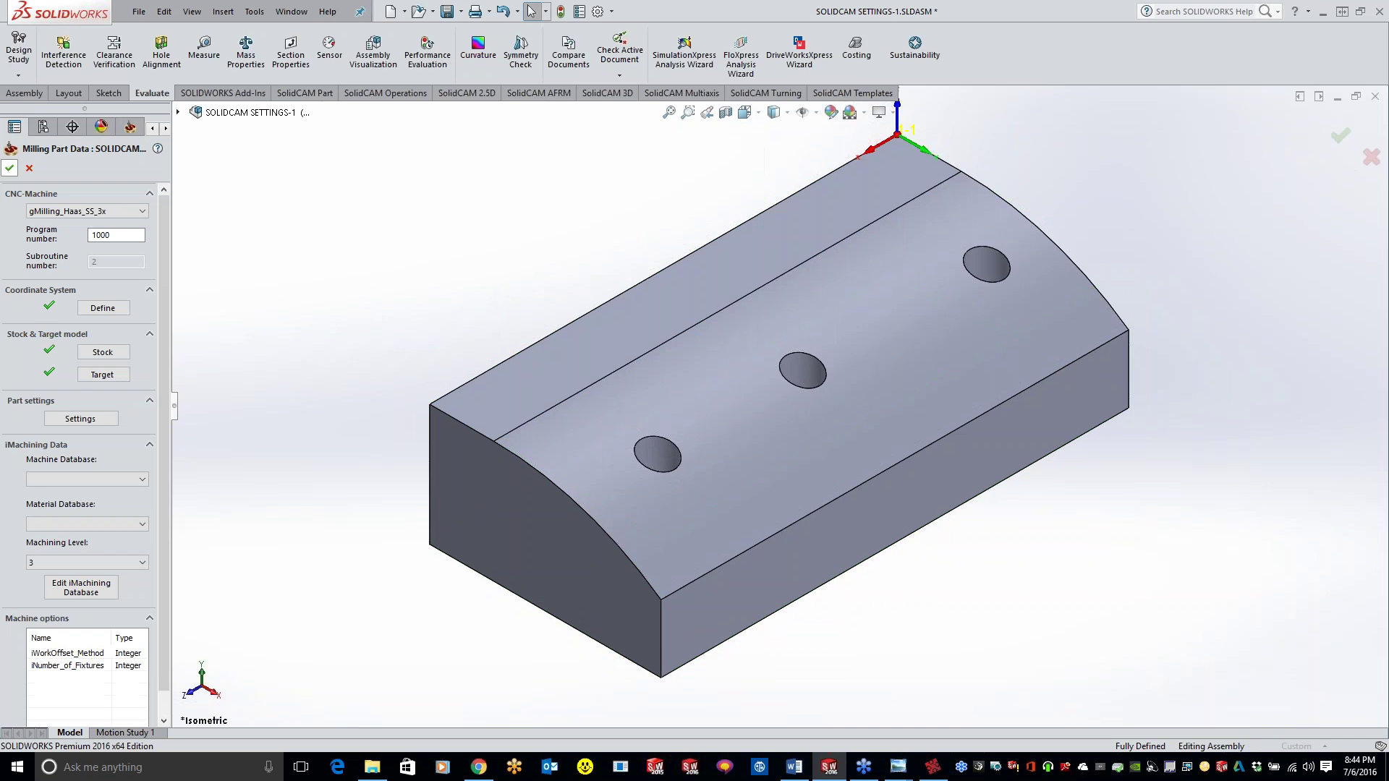
{"action": "left_click", "coordinate": [10, 167]}
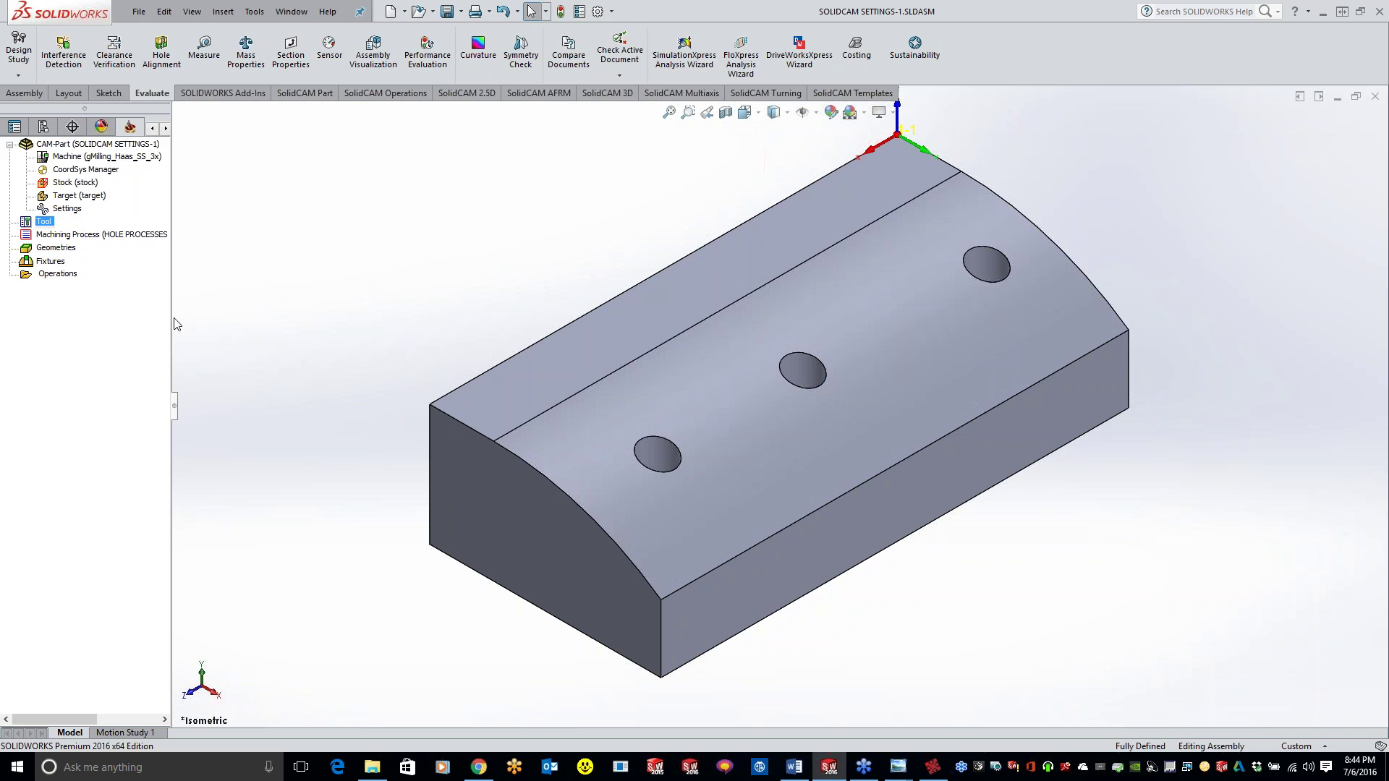
- Suppress Cut-Extrude1, the three holes of the DesignModel component, and return to the CAM tree
{"action": "left_click_drag", "start_coordinate": [174, 324], "coordinate": [242, 324]}
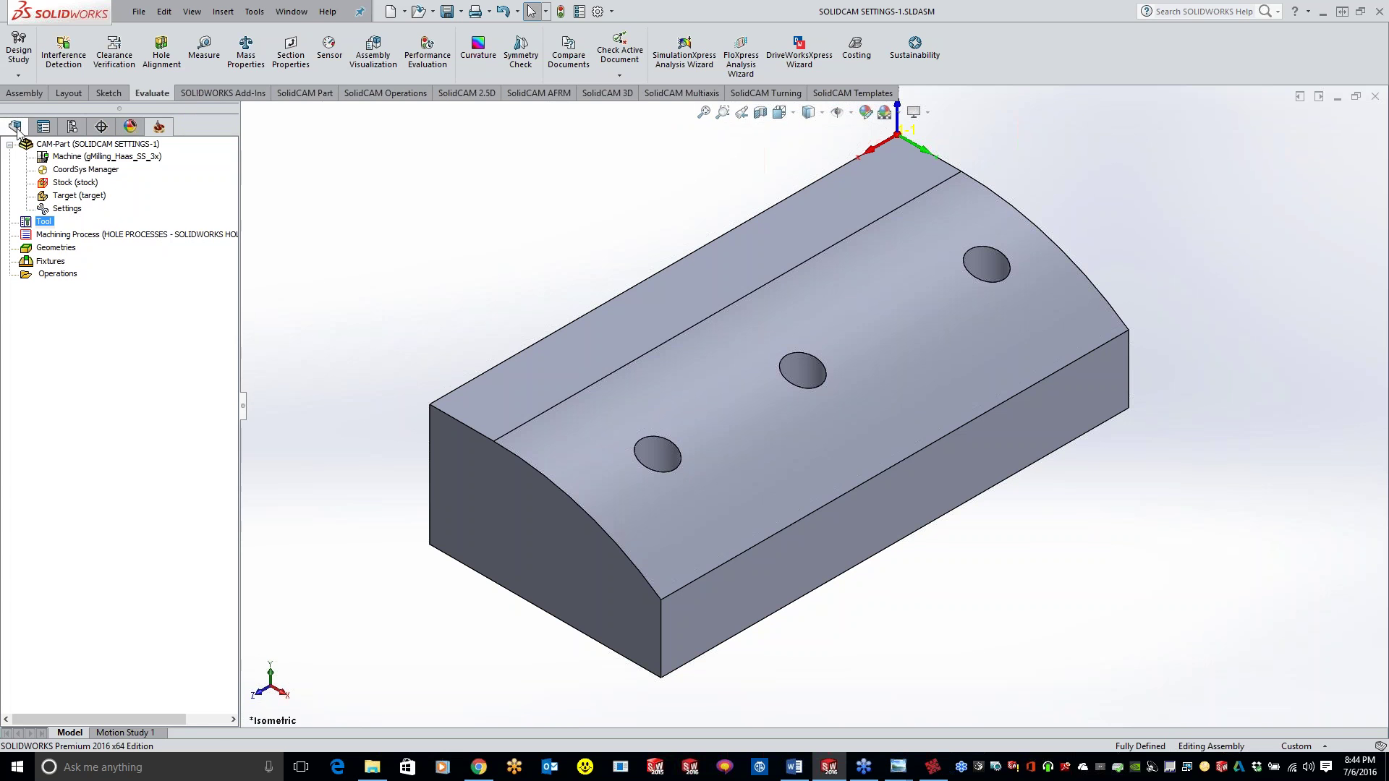
{"action": "left_click", "coordinate": [15, 127]}
{"action": "left_click", "coordinate": [7, 305]}
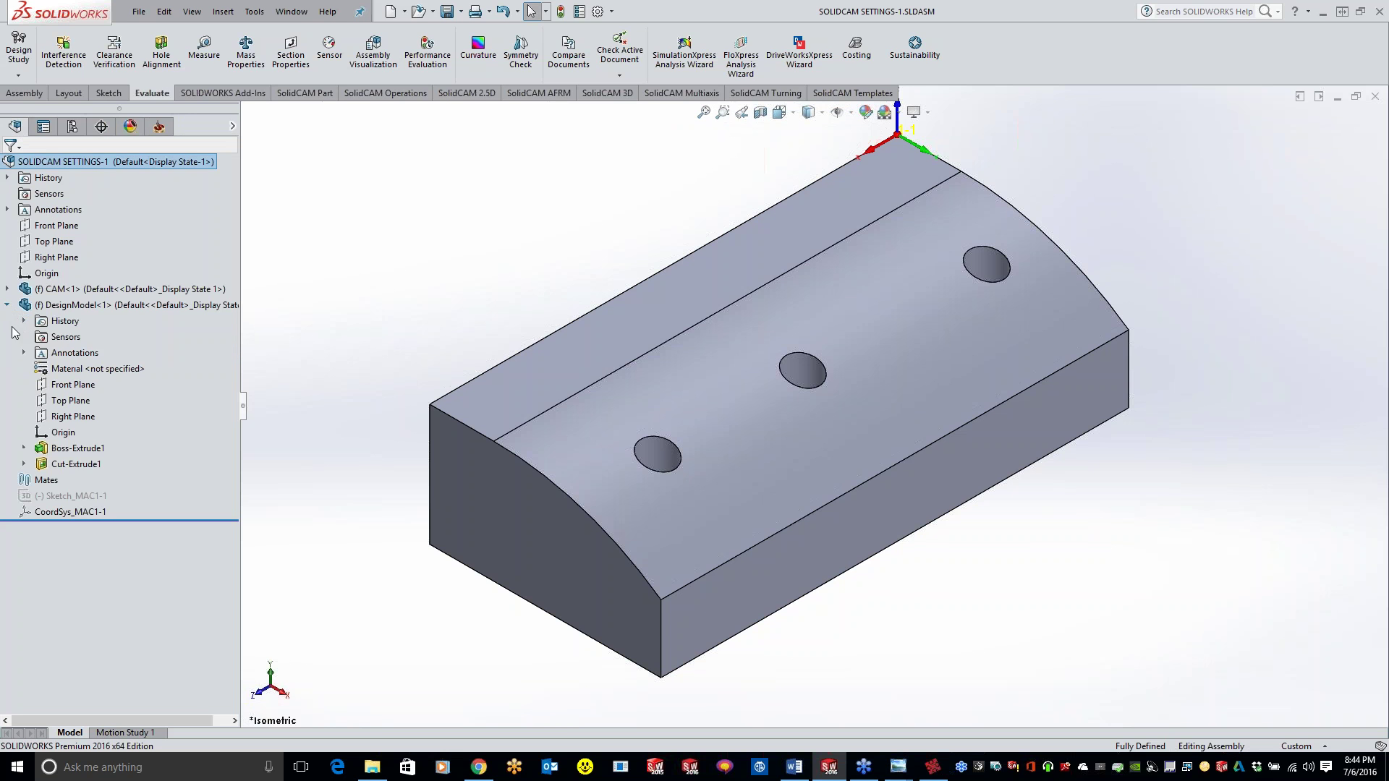
{"action": "right_click", "coordinate": [53, 468]}
{"action": "left_click", "coordinate": [109, 437]}
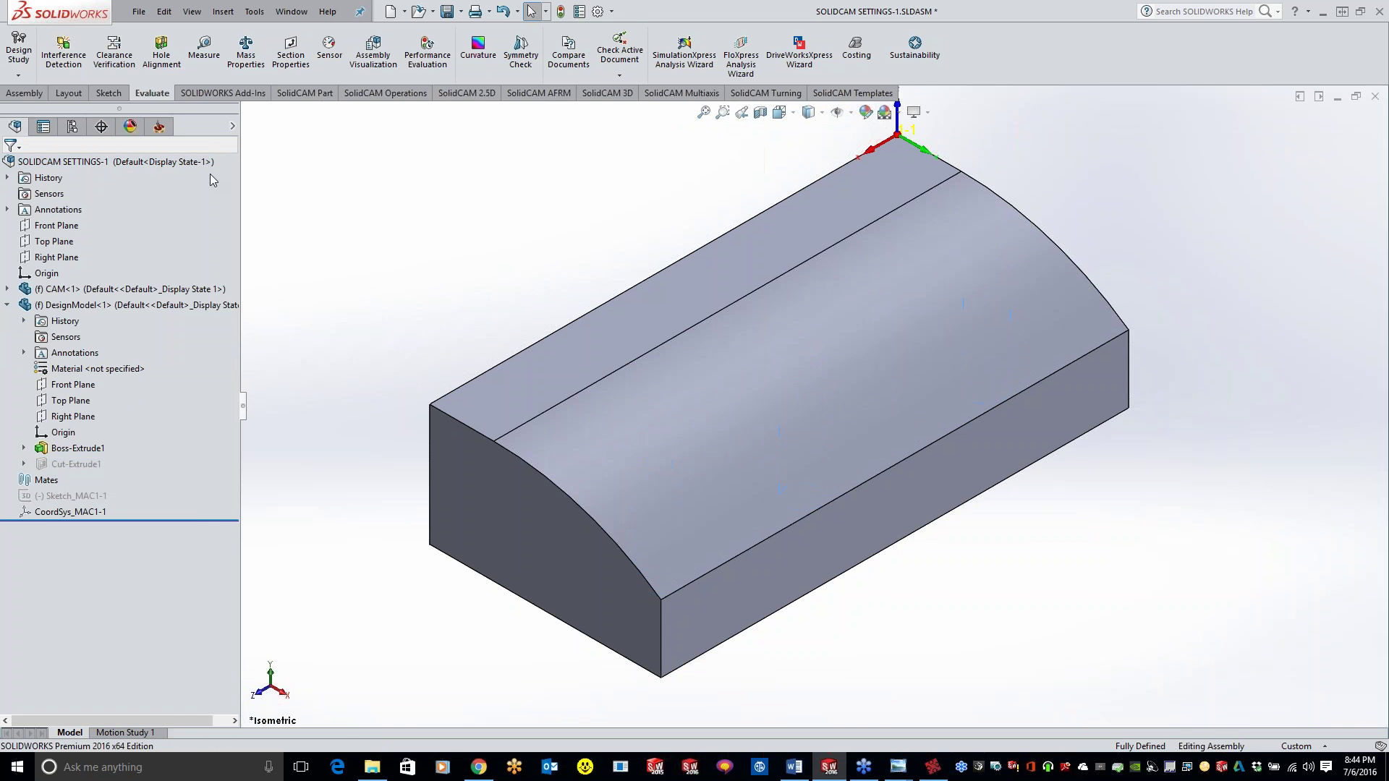
{"action": "left_click", "coordinate": [158, 128]}
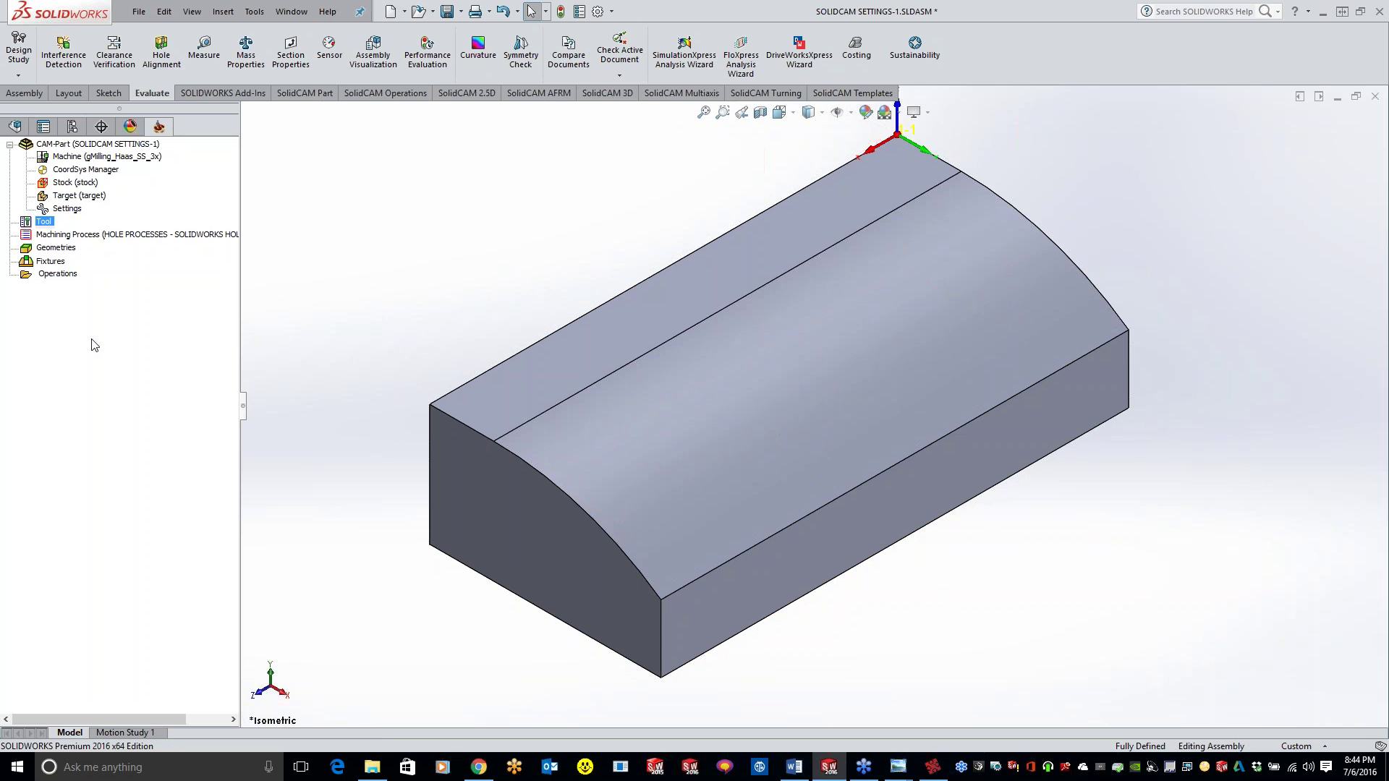
- Add an HSS milling operation with the Morph between two boundary curves technology
{"action": "right_click", "coordinate": [75, 276]}
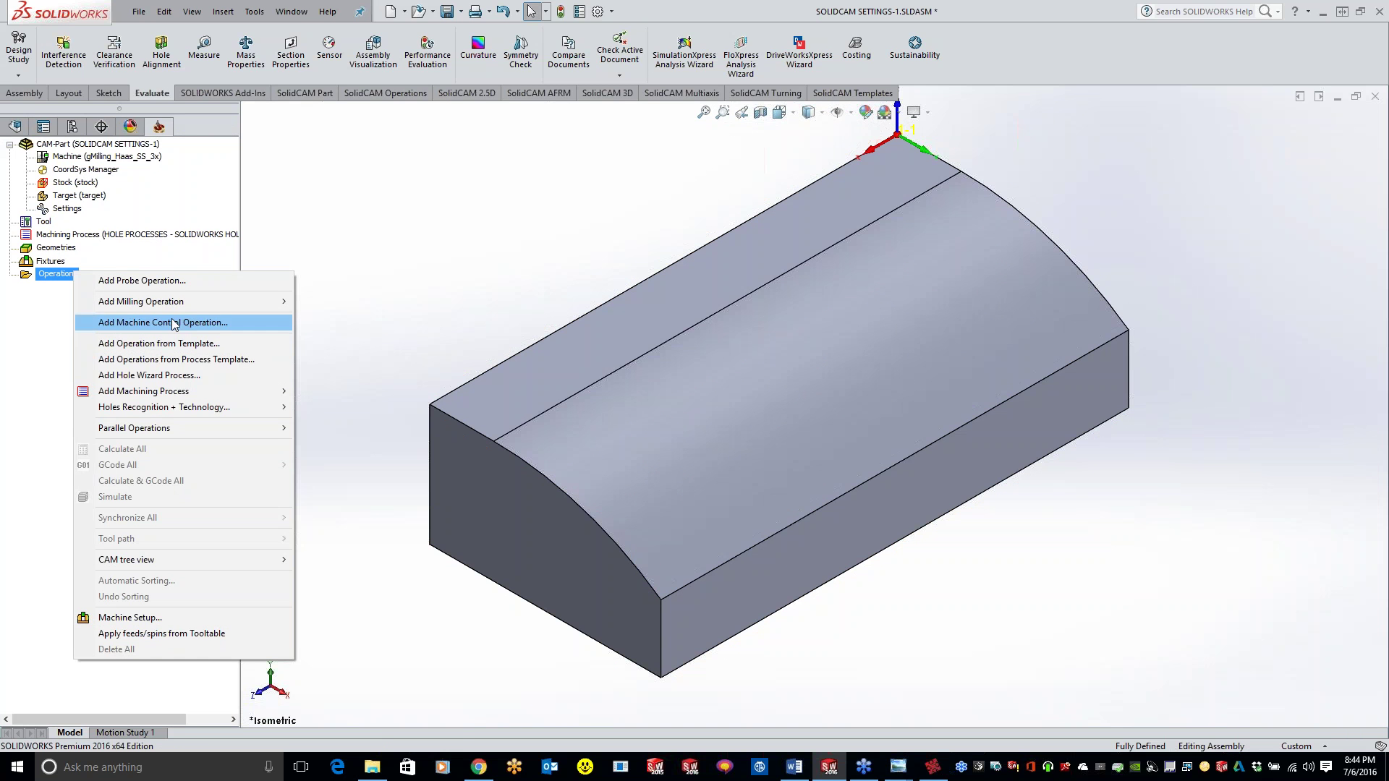
{"action": "mouse_move", "coordinate": [184, 302]}
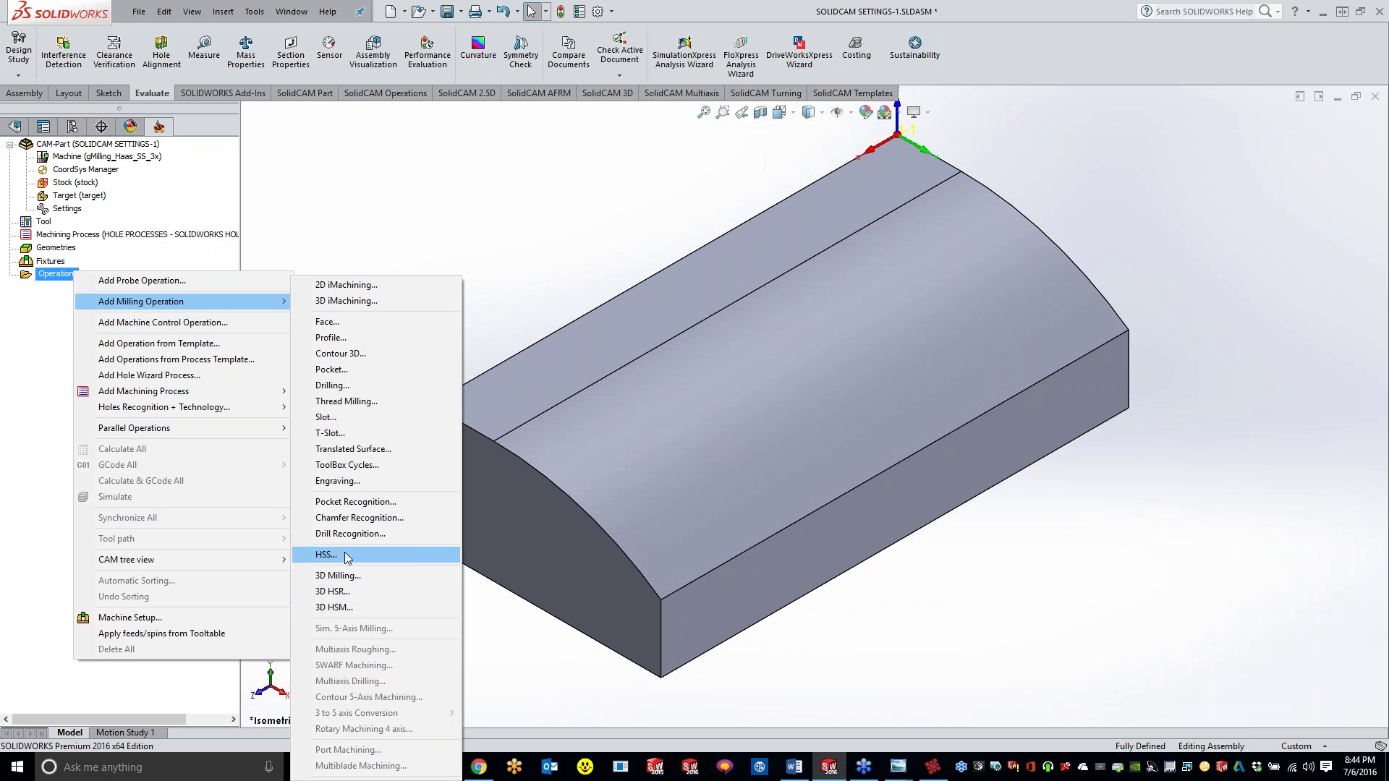
{"action": "left_click", "coordinate": [345, 554]}
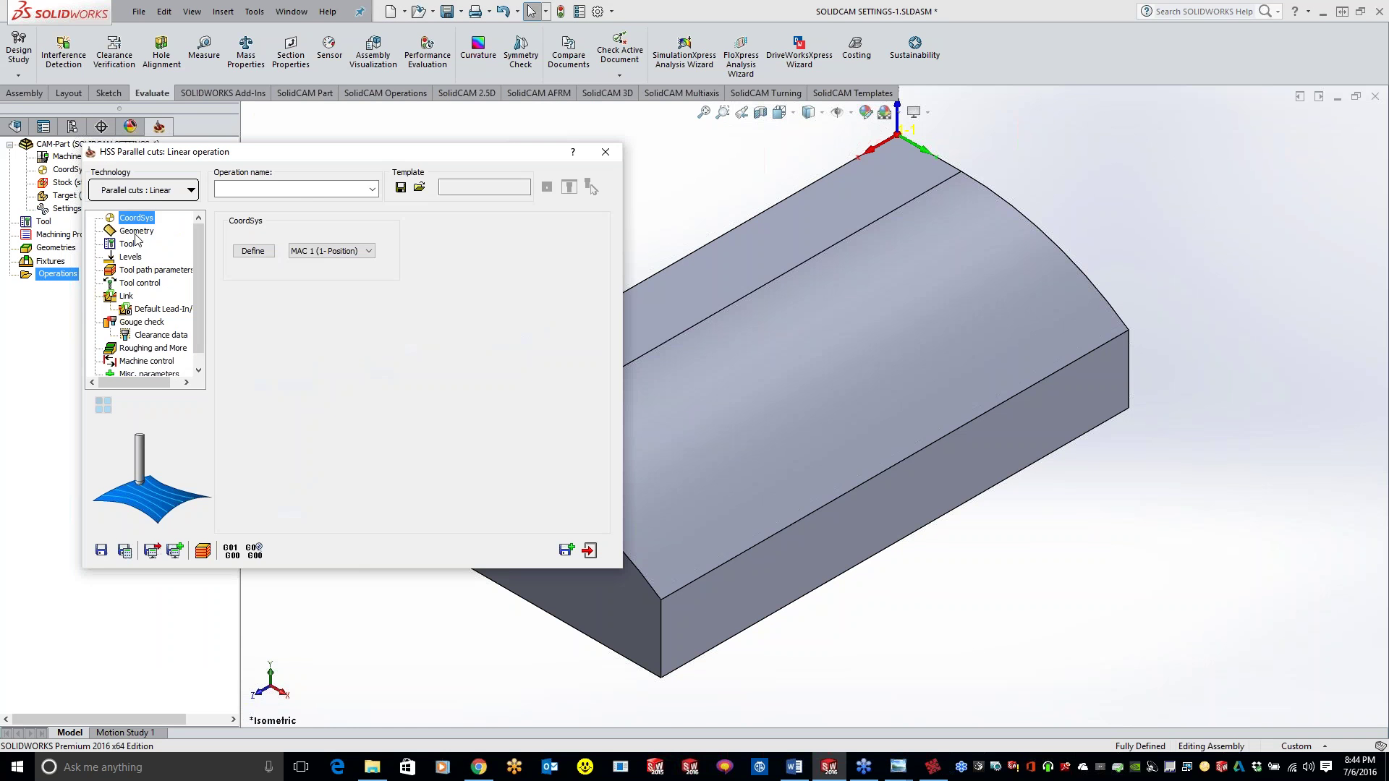
{"action": "left_click", "coordinate": [147, 191]}
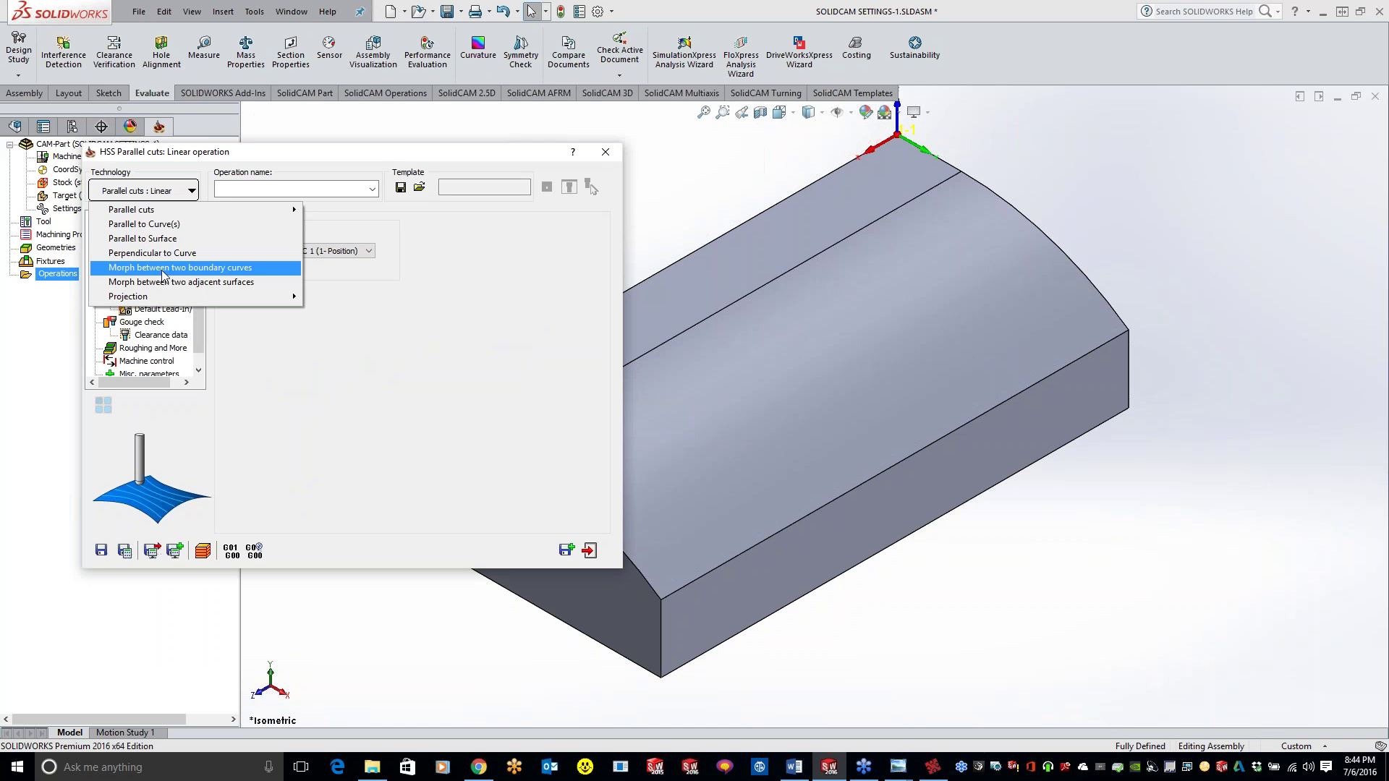
{"action": "left_click", "coordinate": [162, 269]}
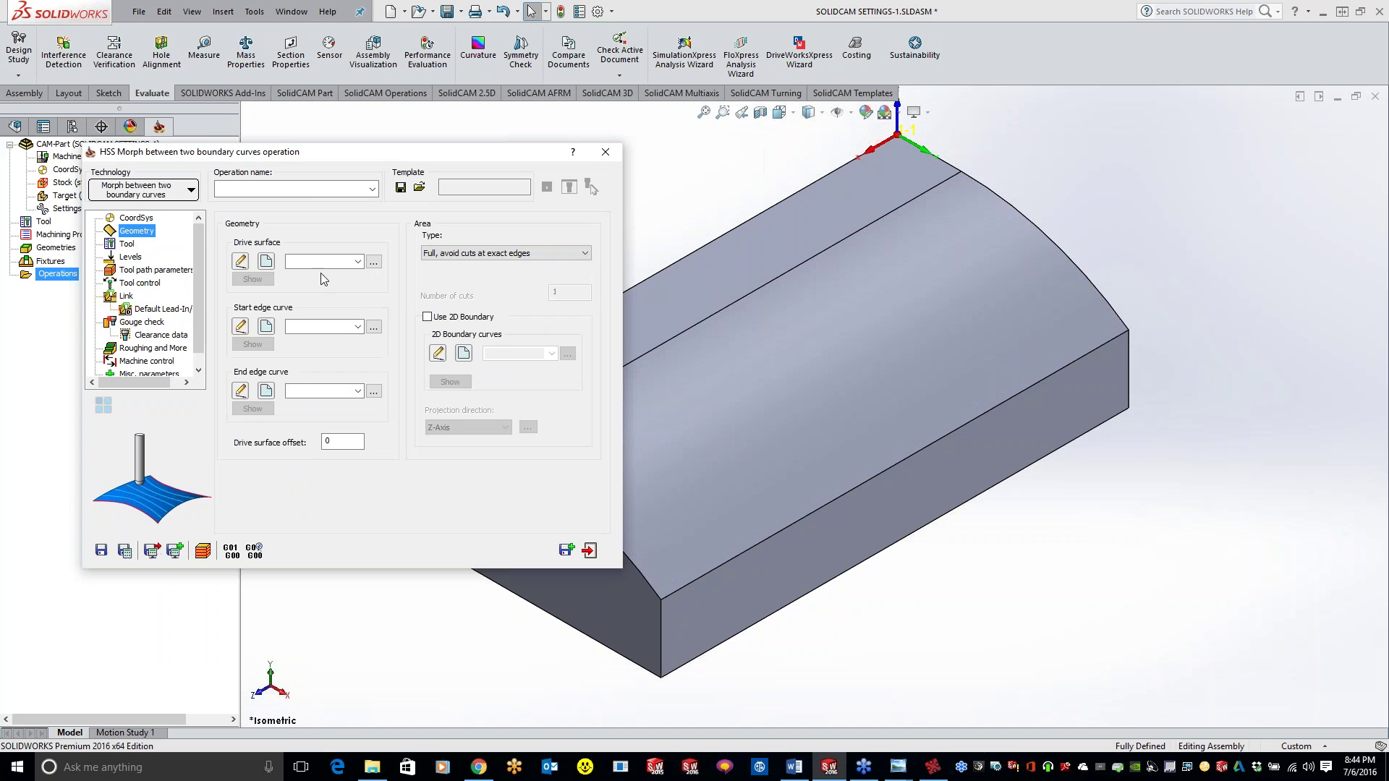
- Define the curved top face of the part as the operation's drive surface
{"action": "left_click", "coordinate": [265, 261]}
{"action": "left_click", "coordinate": [745, 436]}
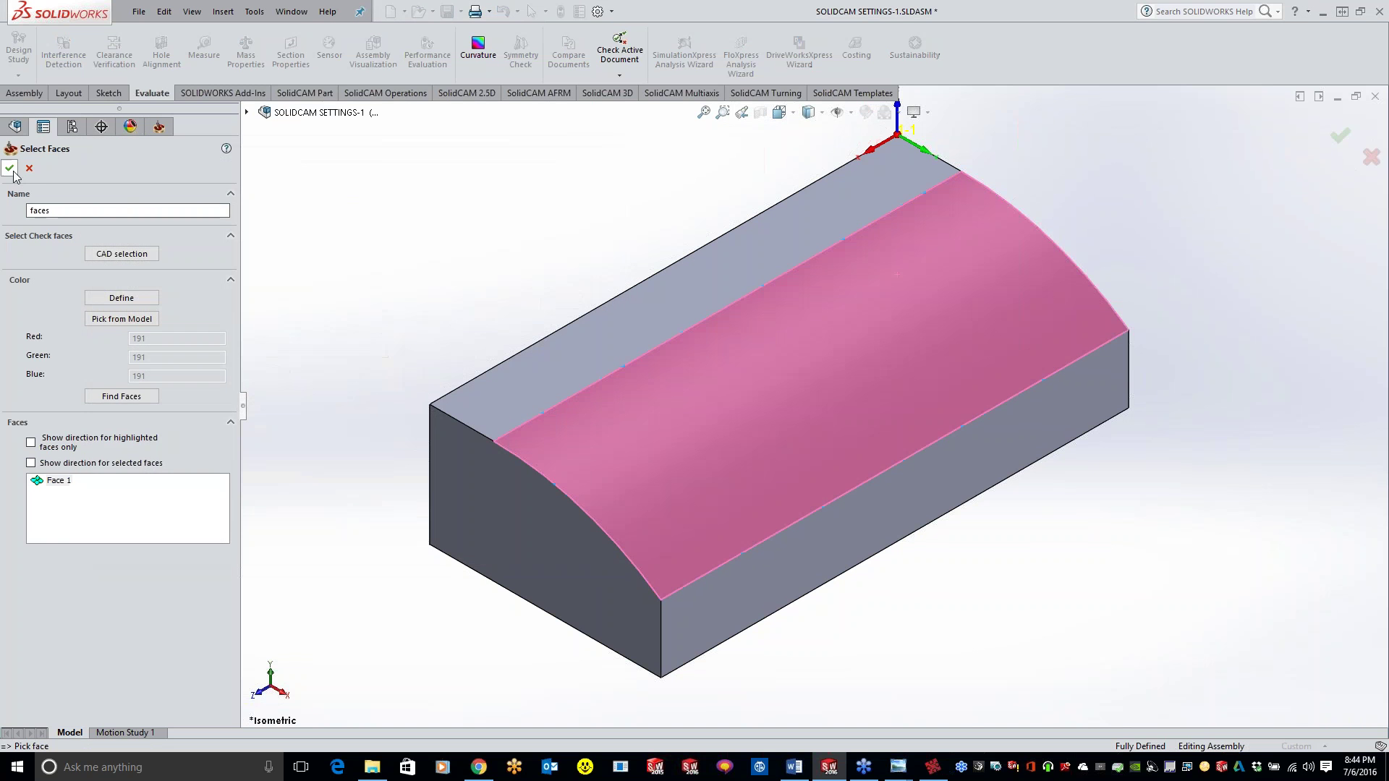
{"action": "left_click", "coordinate": [11, 168]}
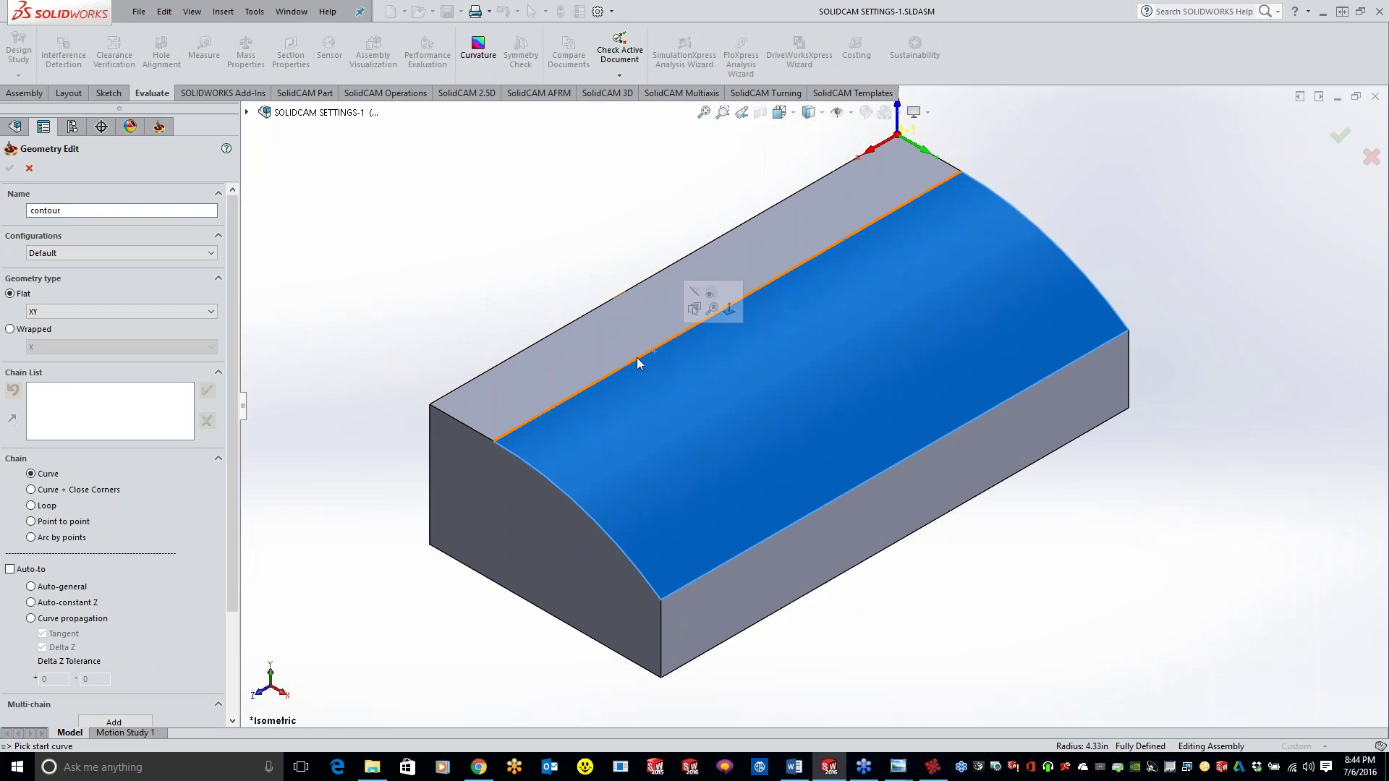
- Define the curved face's upper long edge as the start edge curve and its lower long edge as the end edge curve
{"action": "left_click", "coordinate": [635, 353]}
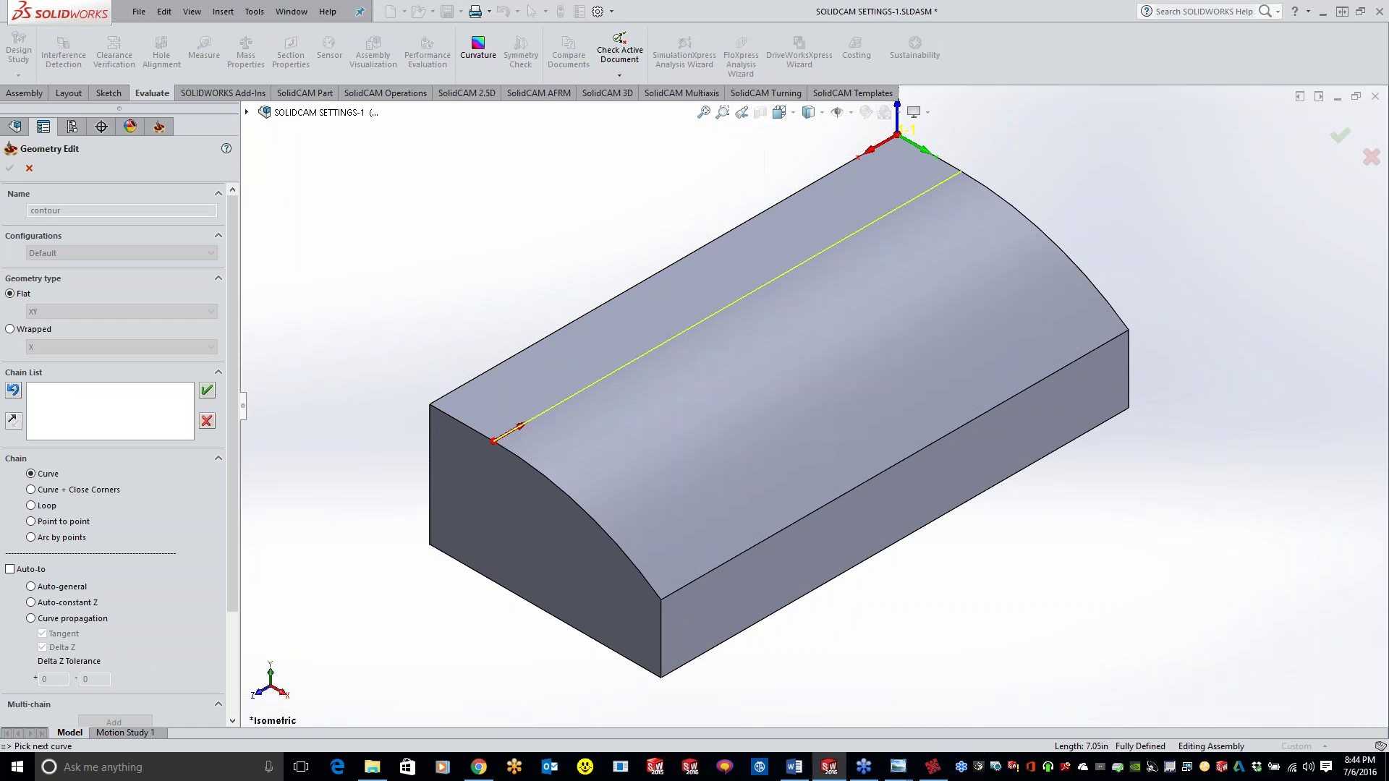
{"action": "left_click", "coordinate": [207, 390]}
{"action": "left_click", "coordinate": [9, 167]}
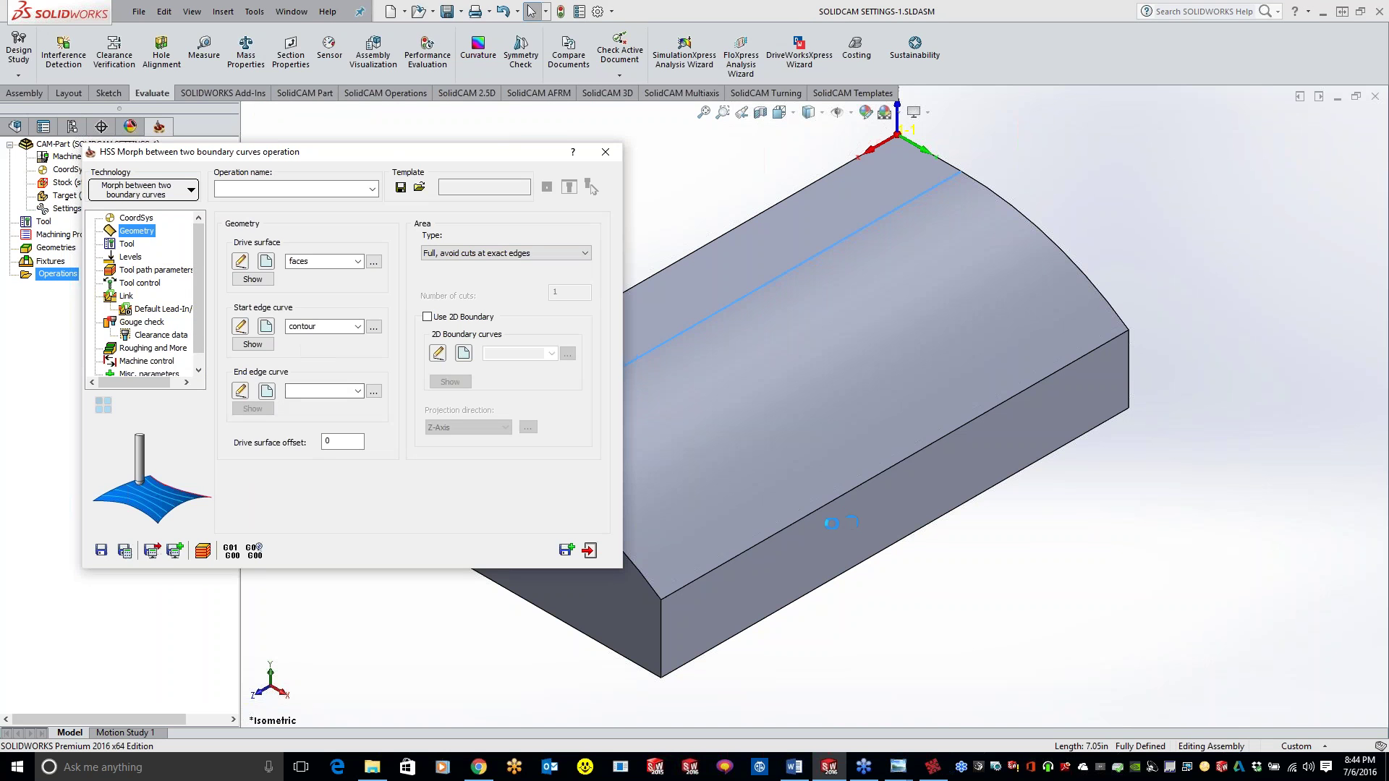
{"action": "left_click", "coordinate": [818, 510]}
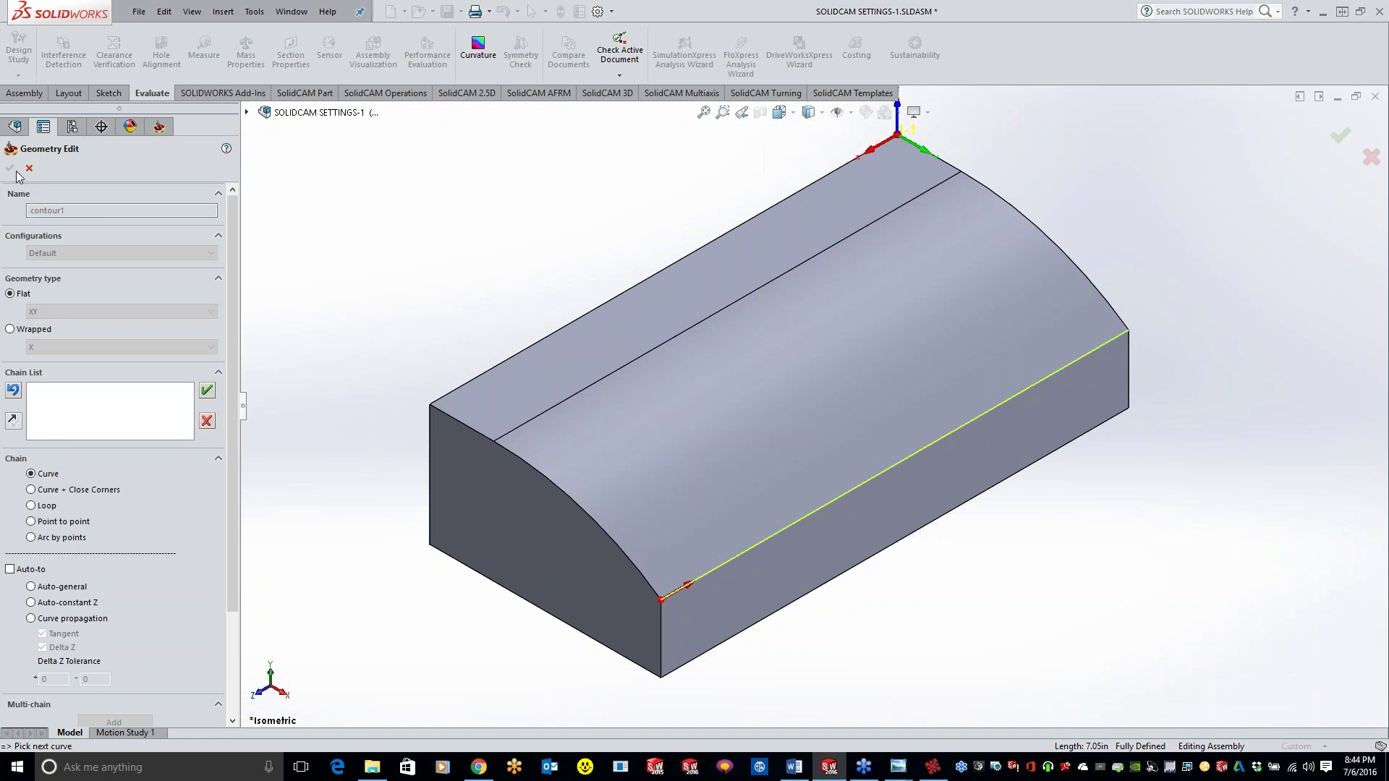
{"action": "left_click", "coordinate": [207, 389]}
{"action": "left_click", "coordinate": [9, 168]}
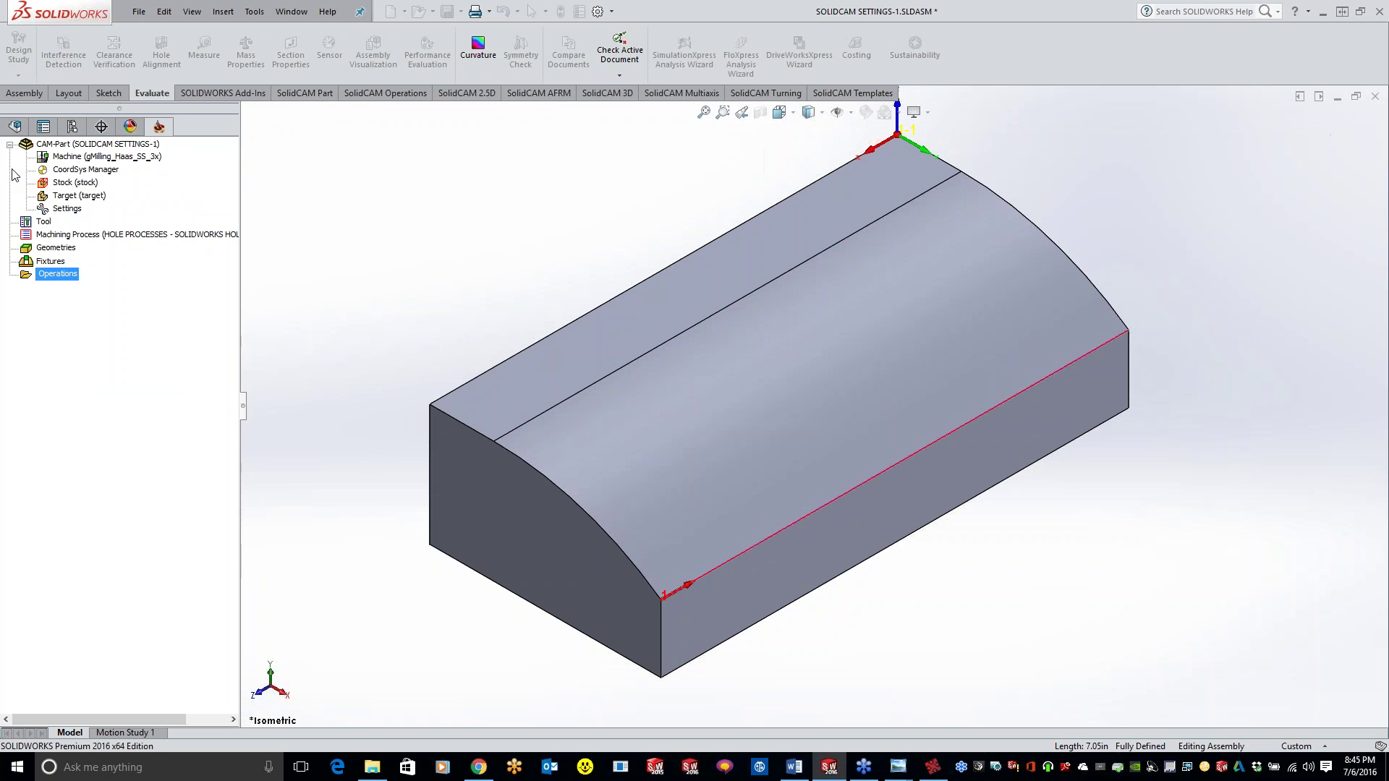
- Assign a new ball nose mill of 0.5 inch diameter to the operation, then save, calculate and exit it
{"action": "left_click", "coordinate": [125, 244]}
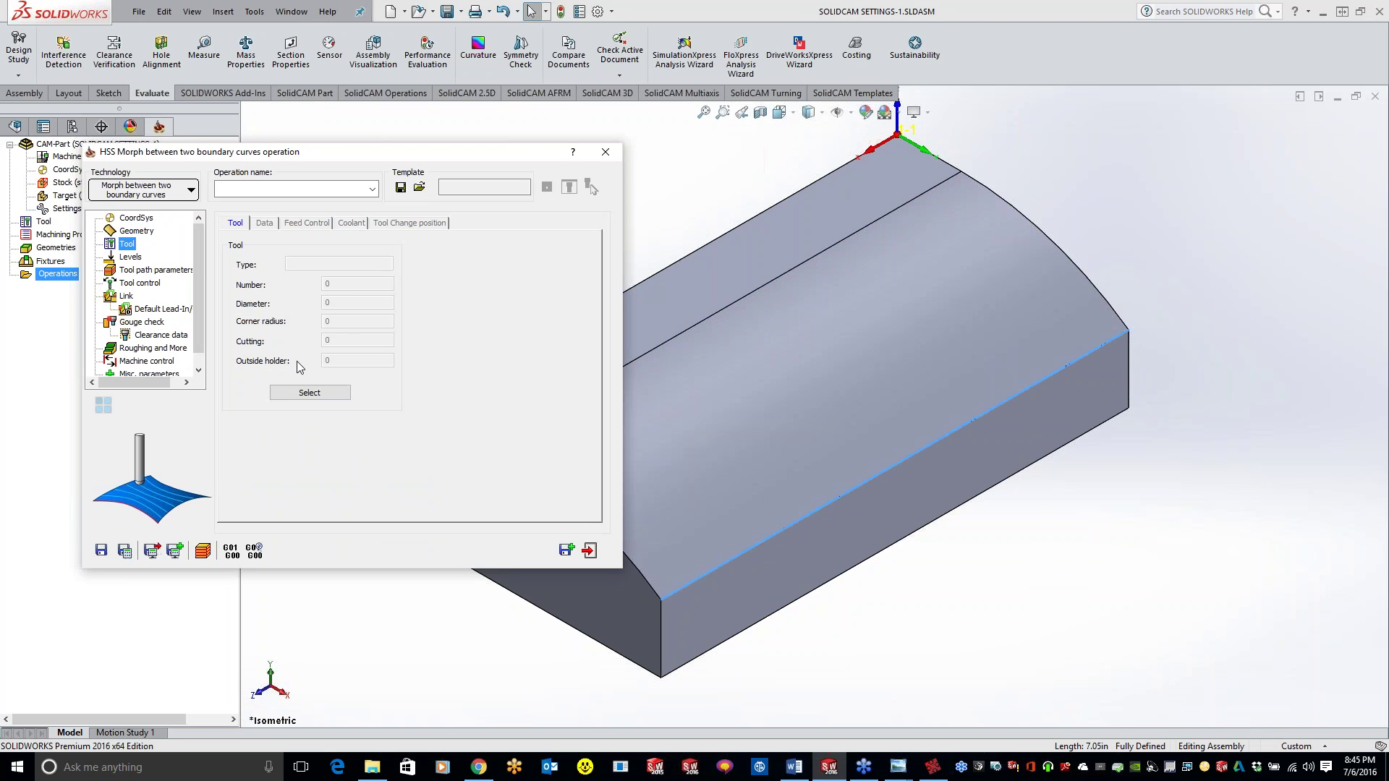
{"action": "left_click", "coordinate": [322, 392]}
{"action": "left_click", "coordinate": [311, 601]}
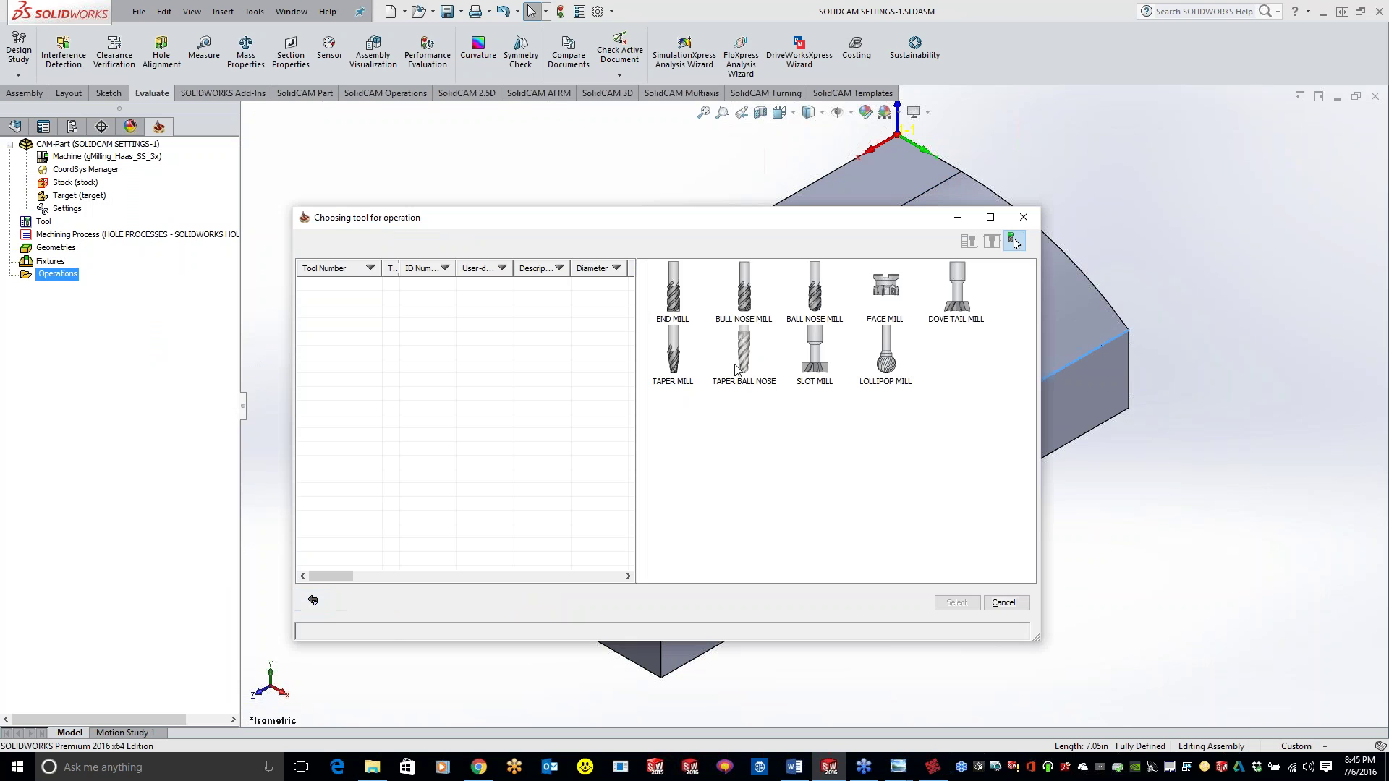
{"action": "left_click", "coordinate": [823, 307]}
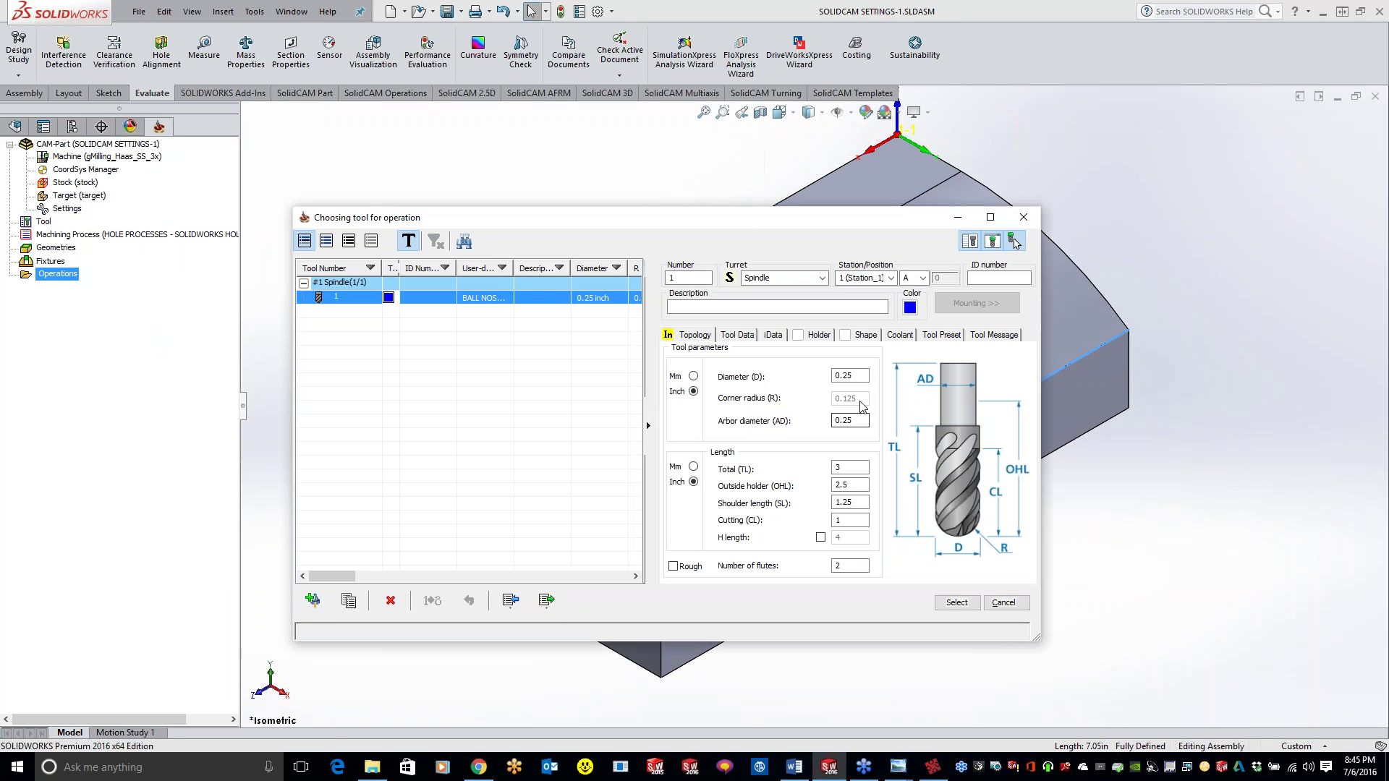
{"action": "type", "text": ".5"}
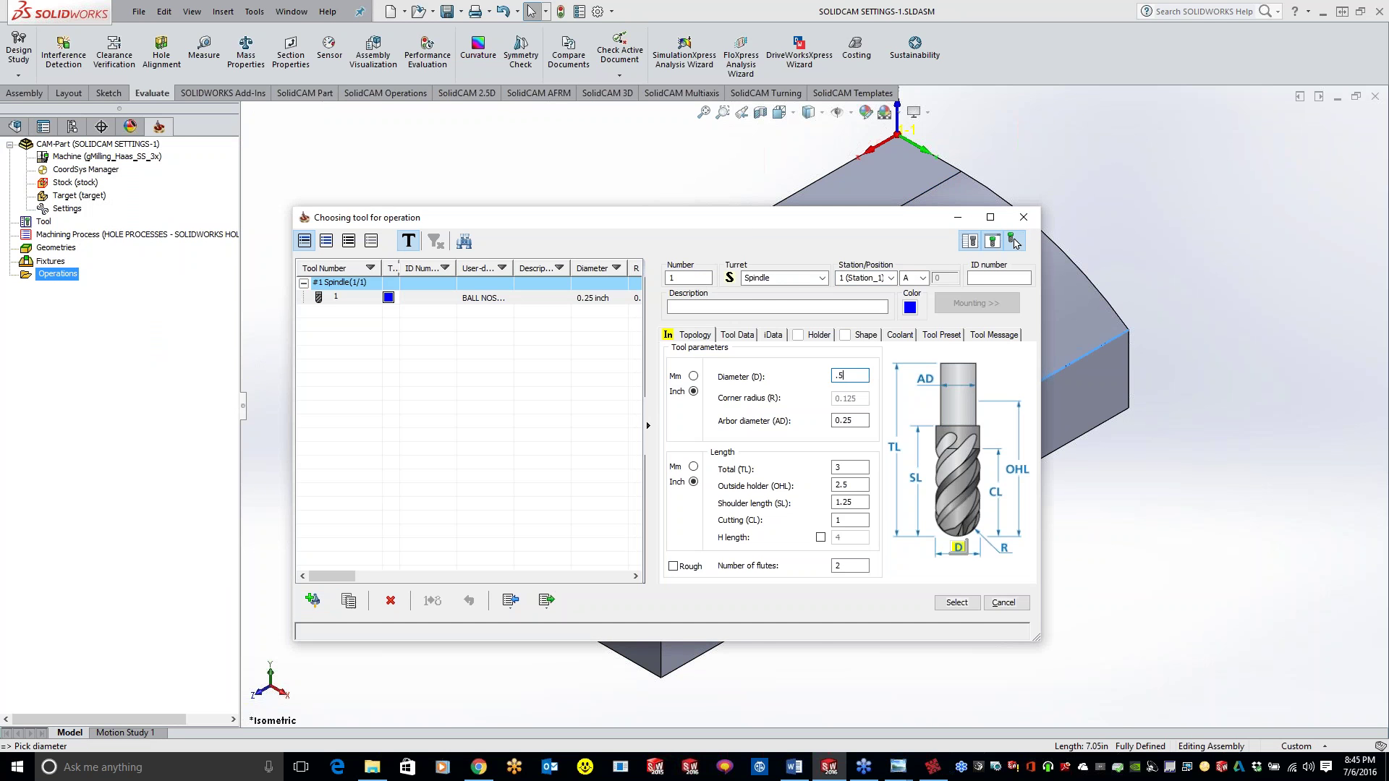
{"action": "left_click", "coordinate": [956, 603]}
{"action": "left_click", "coordinate": [124, 551]}
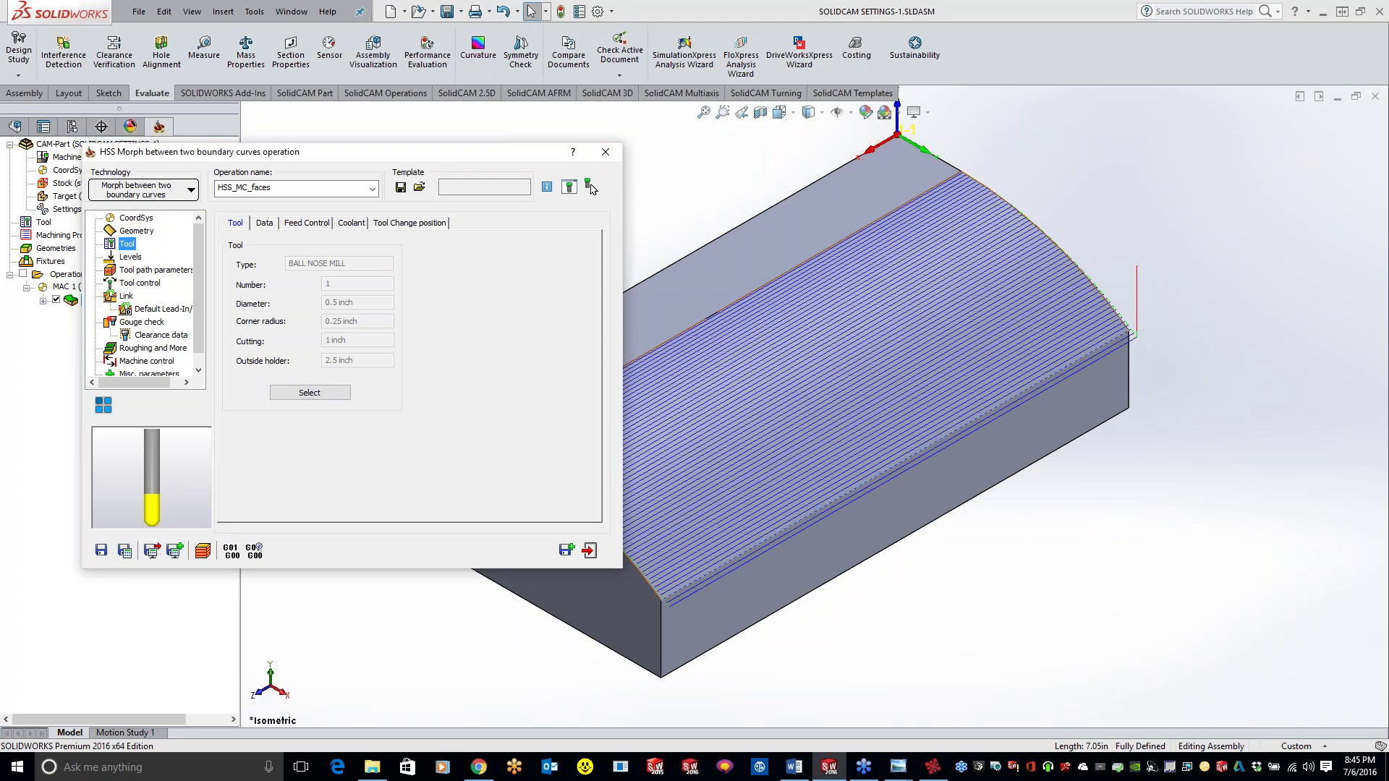
{"action": "left_click", "coordinate": [606, 152]}
- Unsuppress Cut-Extrude1 to restore the three holes, and return to the CAM tree
{"action": "left_click", "coordinate": [14, 126]}
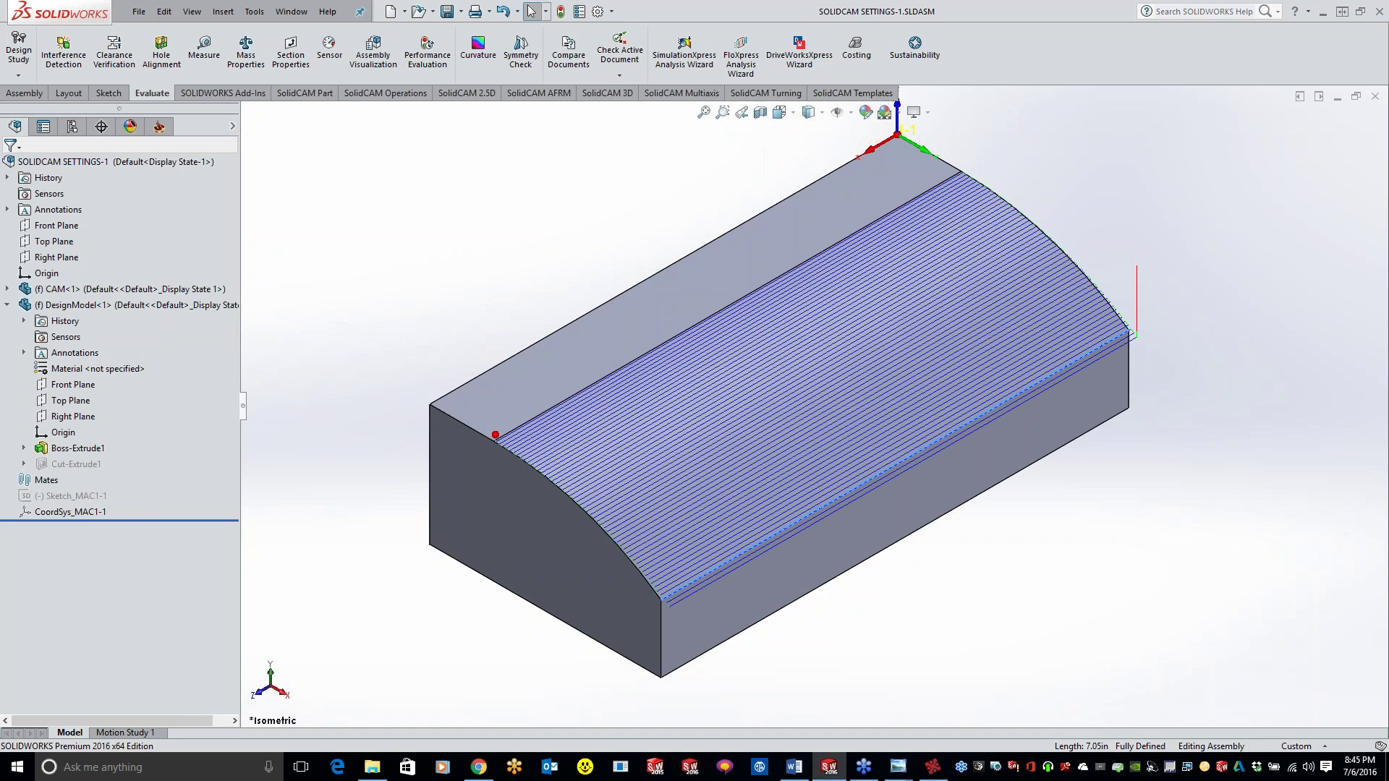
{"action": "right_click", "coordinate": [72, 463]}
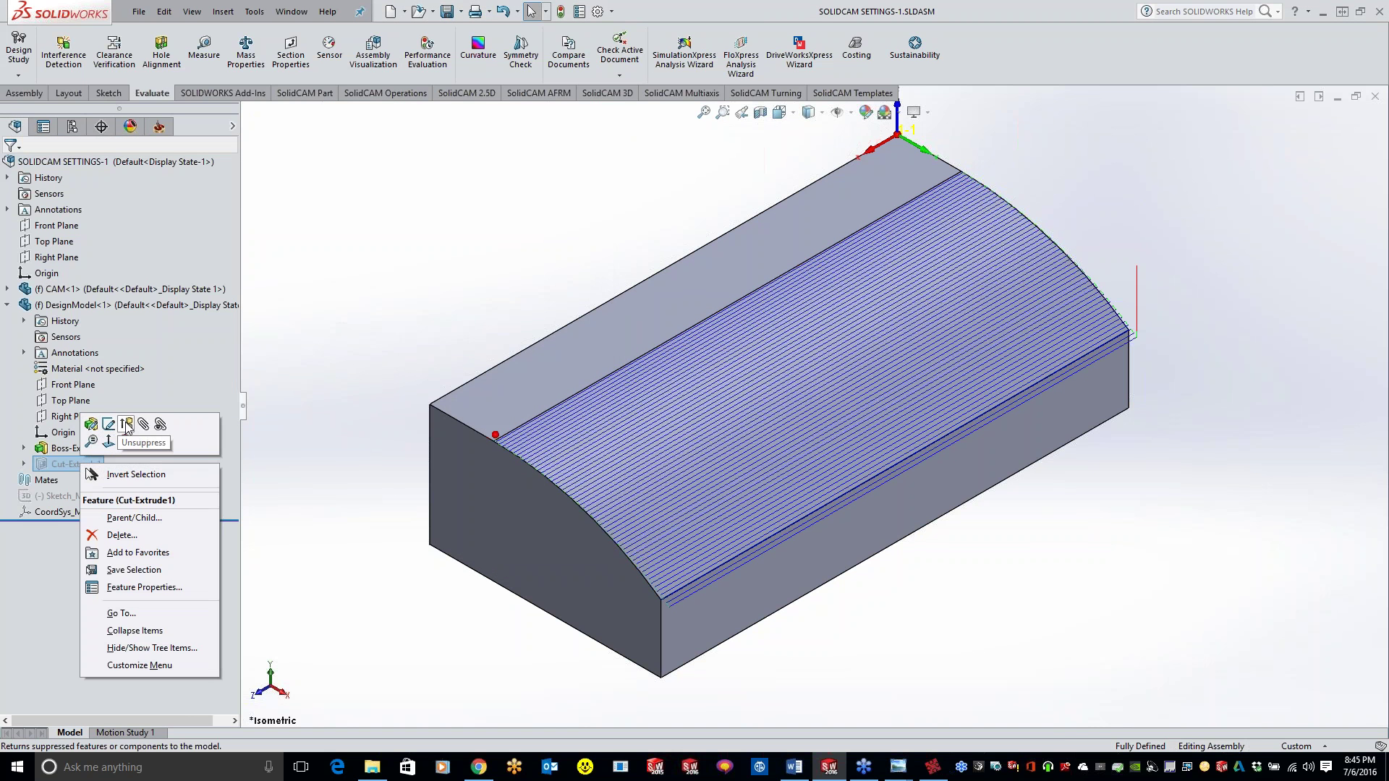
{"action": "left_click", "coordinate": [143, 424]}
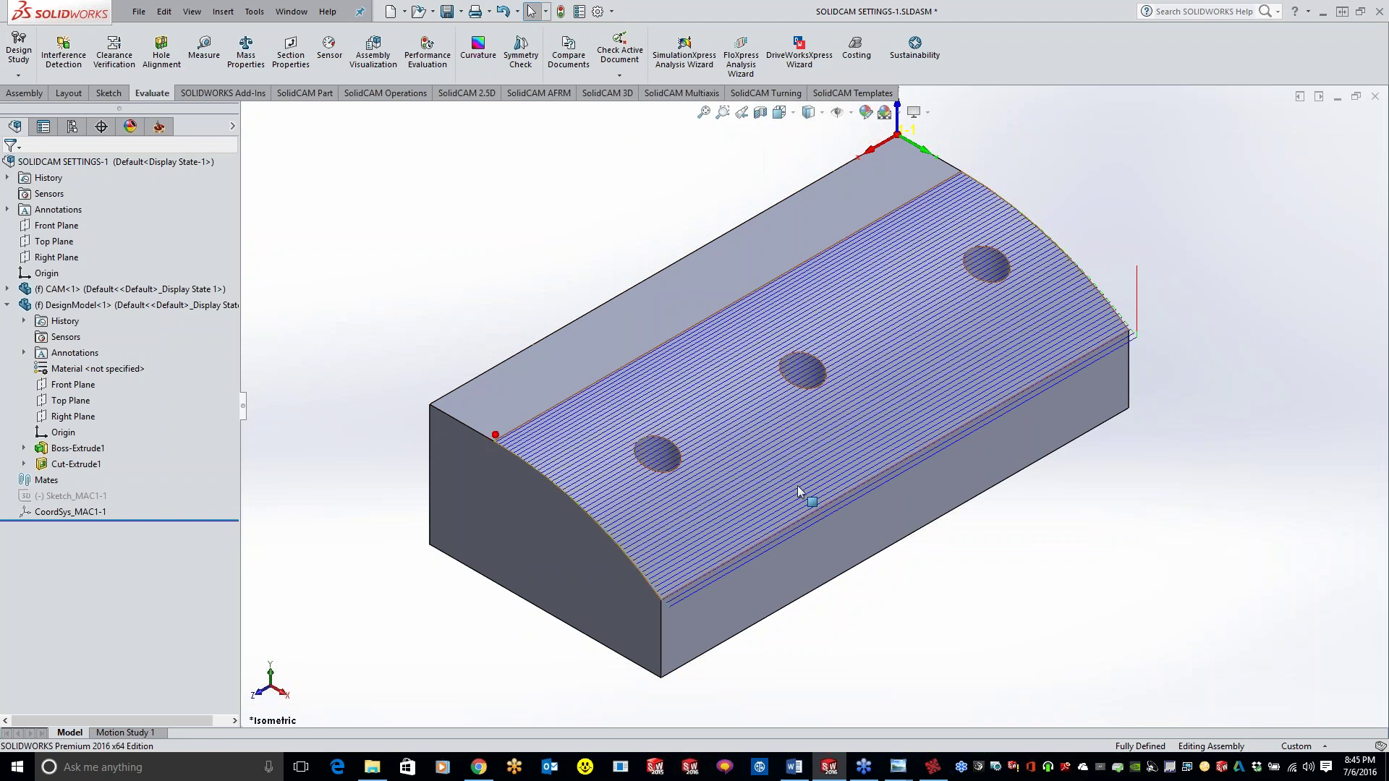
{"action": "left_click", "coordinate": [159, 126]}
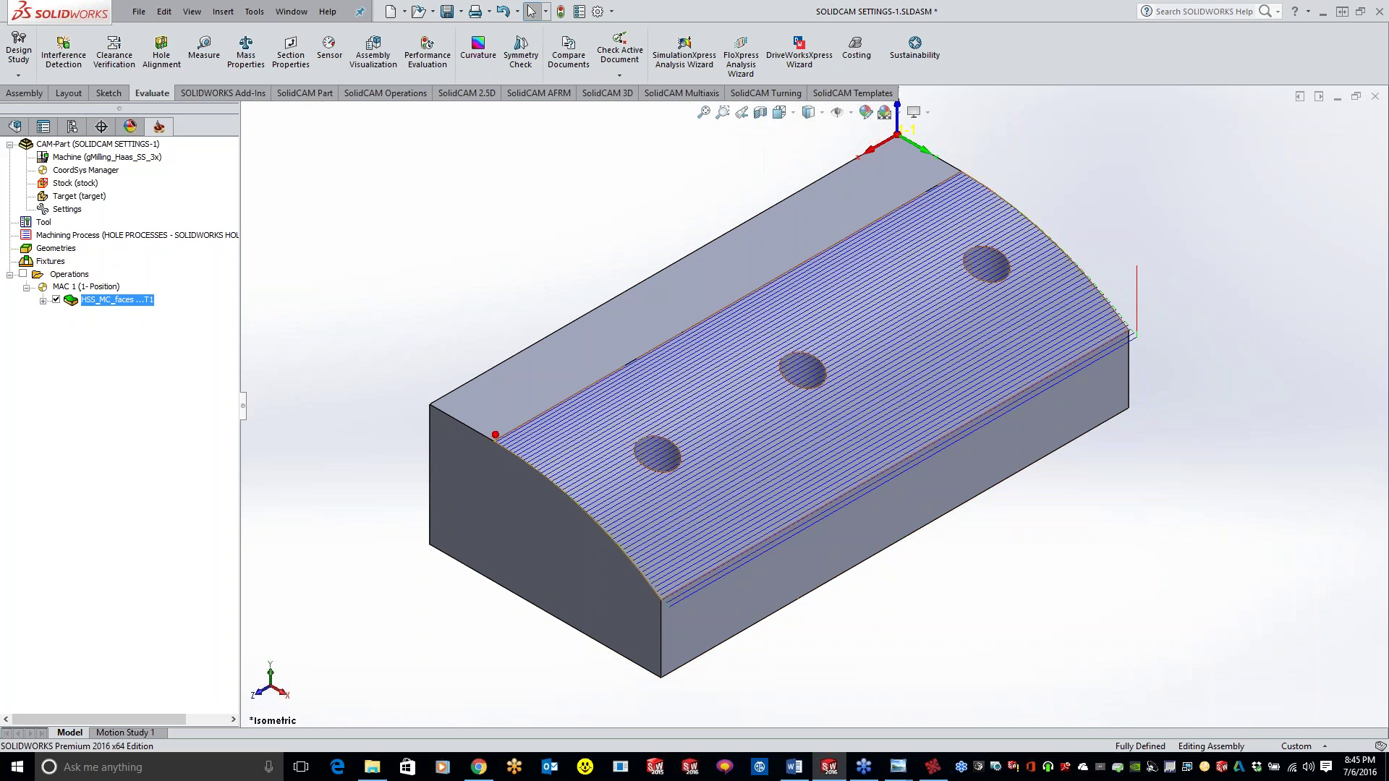
- Examine the CAM-Part's Synchronize and Check Synchronization commands, and close the CAM-Part
{"action": "right_click", "coordinate": [131, 145]}
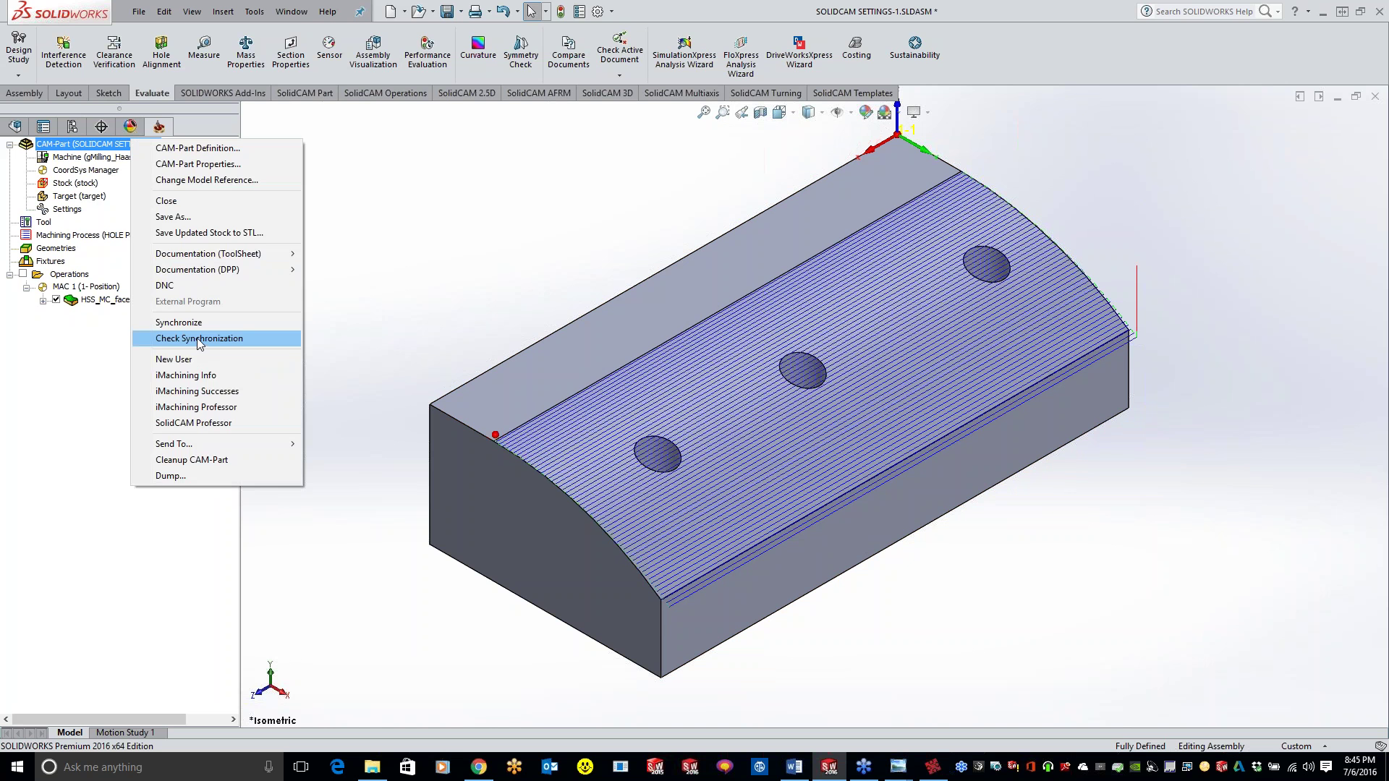
{"action": "left_click", "coordinate": [396, 278]}
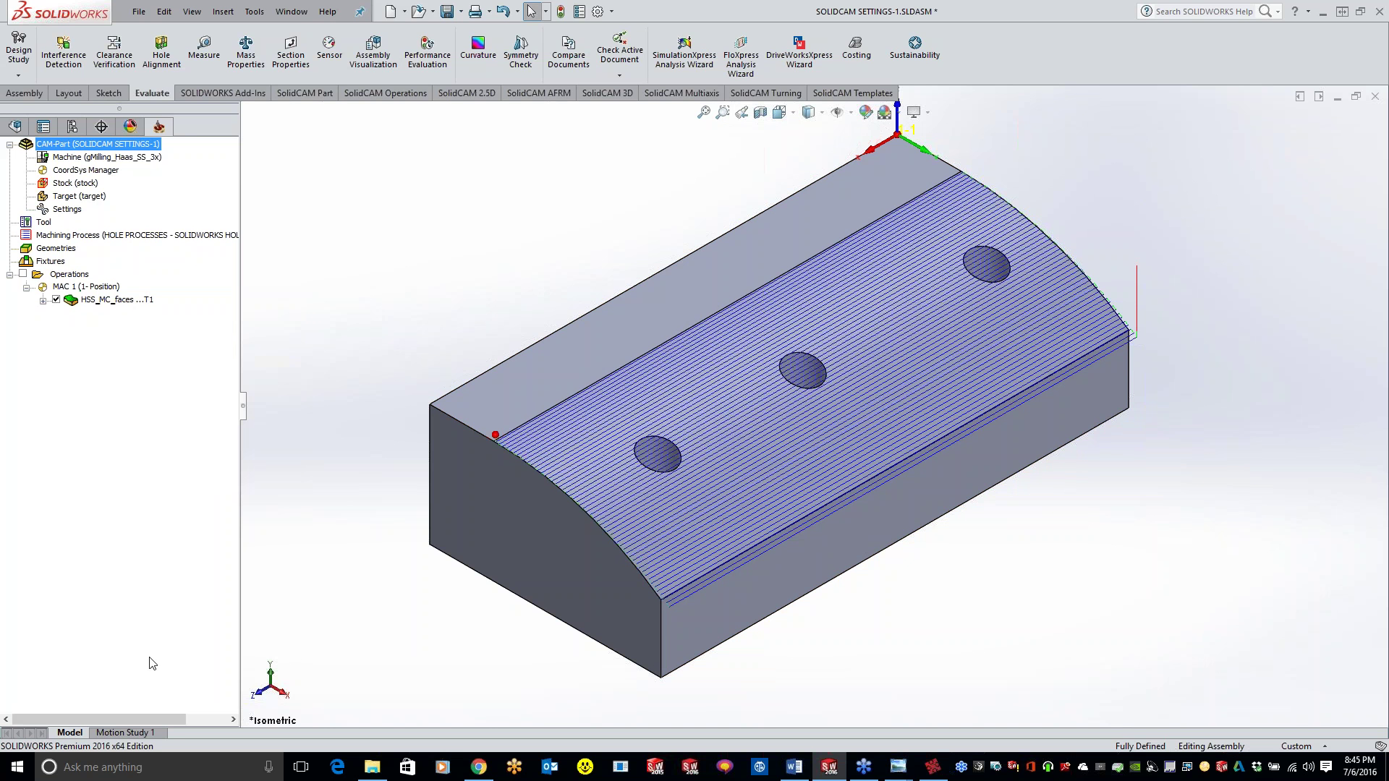
{"action": "right_click", "coordinate": [132, 146]}
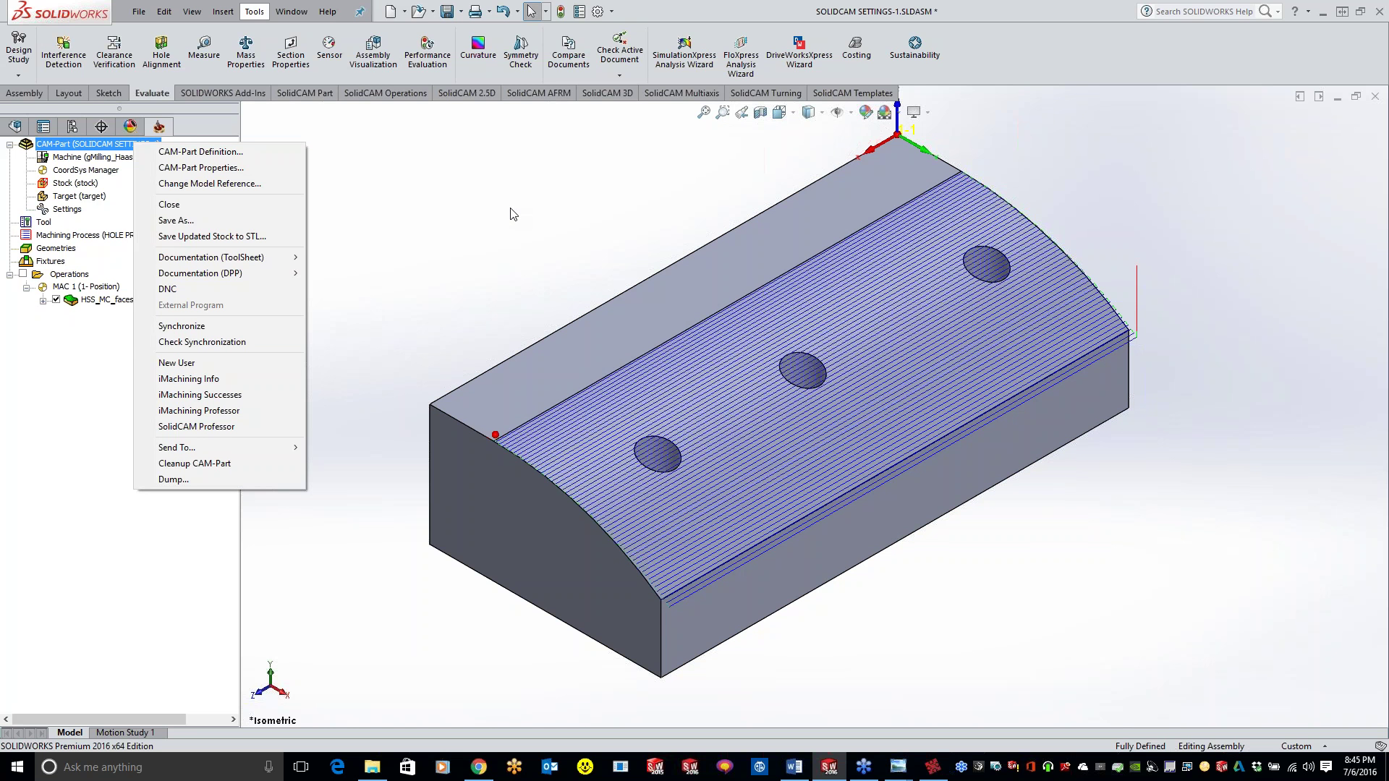
{"action": "left_click", "coordinate": [173, 204]}
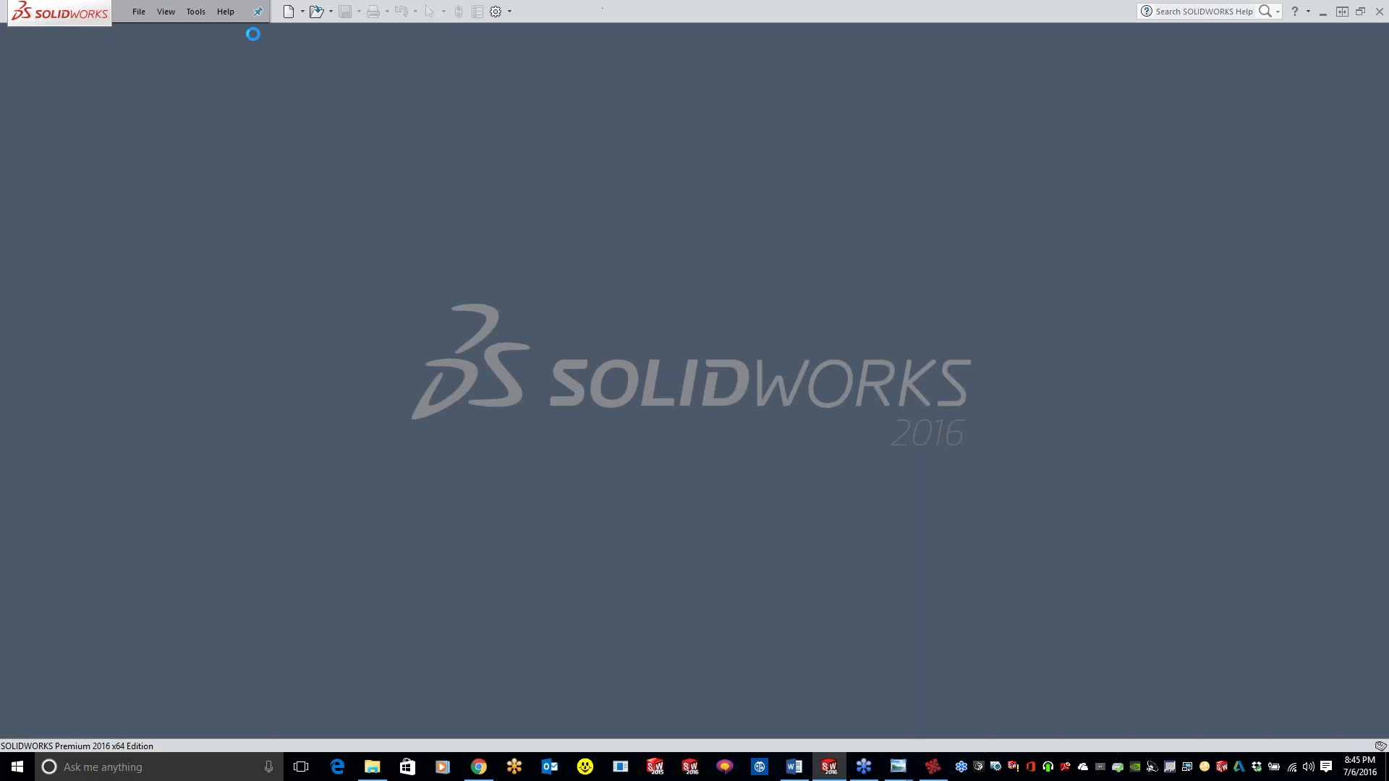
- Open the SolidCAM Settings and set the Synchronization tolerances for wireframe geometry and 3D model geometry to 0.00001
{"action": "left_click", "coordinate": [195, 12]}
{"action": "mouse_move", "coordinate": [220, 70]}
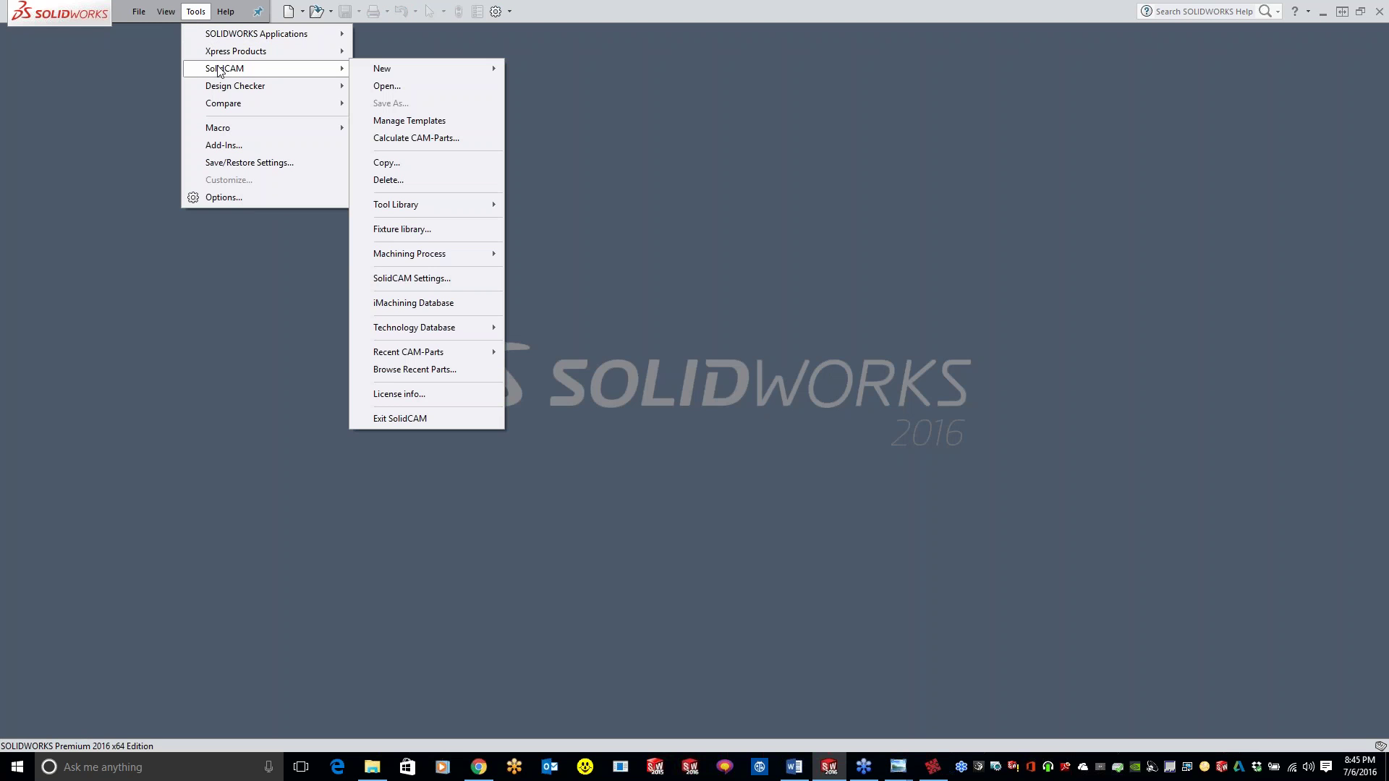
{"action": "left_click", "coordinate": [428, 277]}
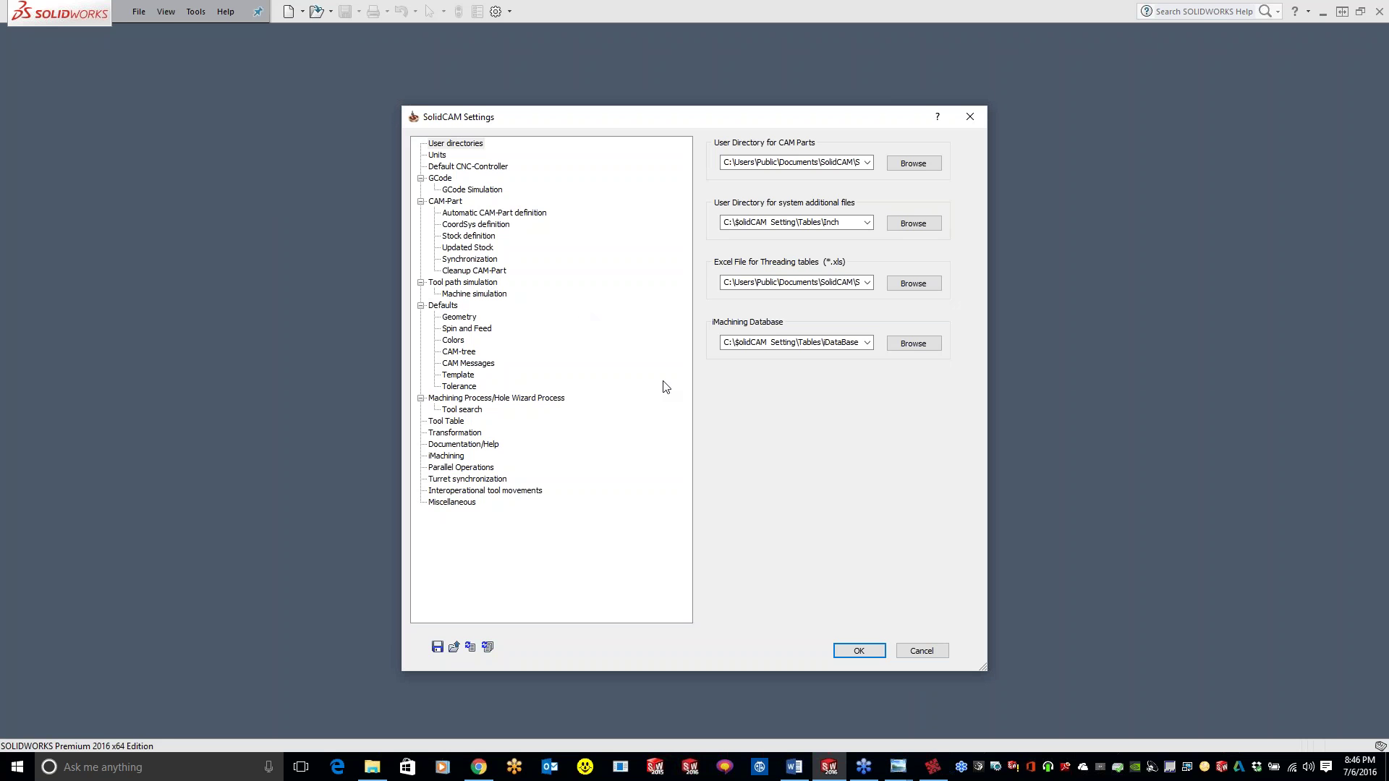
{"action": "left_click", "coordinate": [490, 261]}
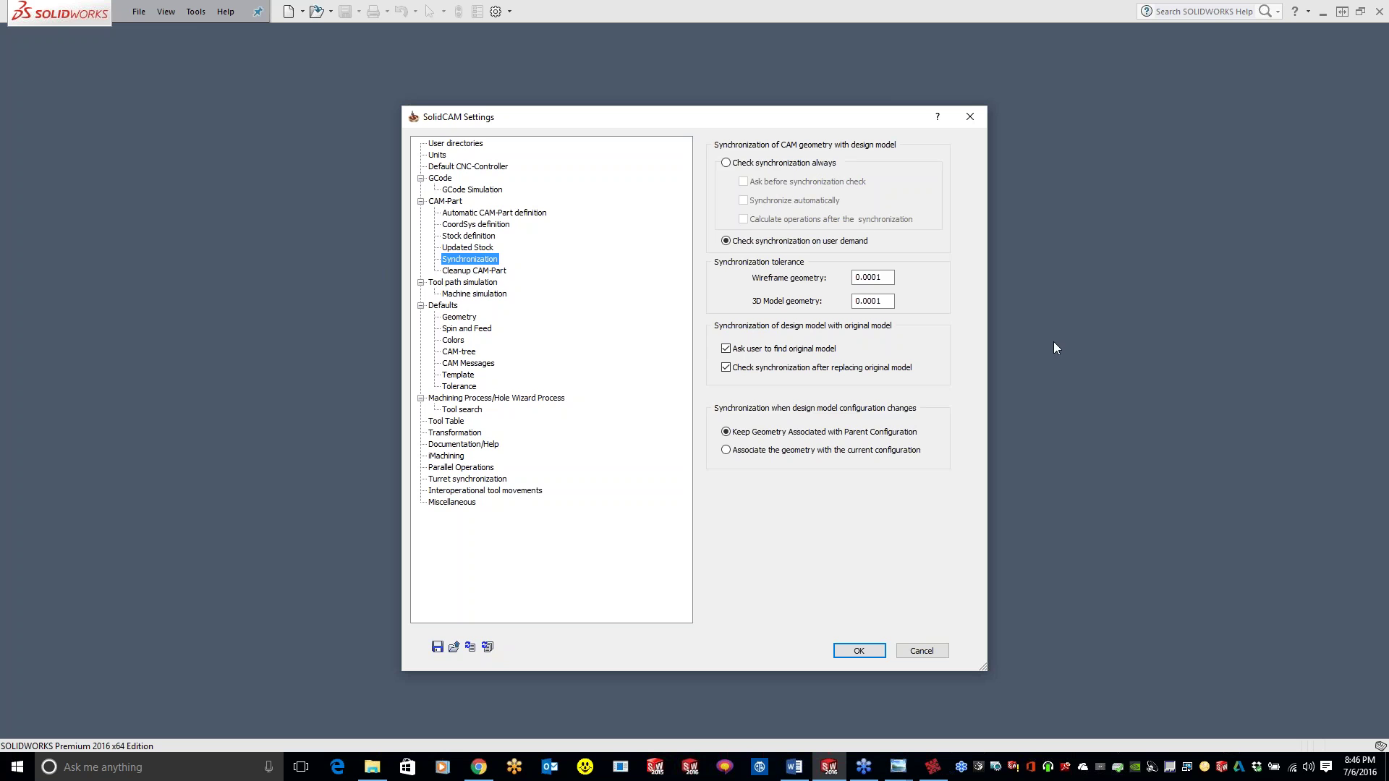
{"action": "left_click", "coordinate": [878, 277]}
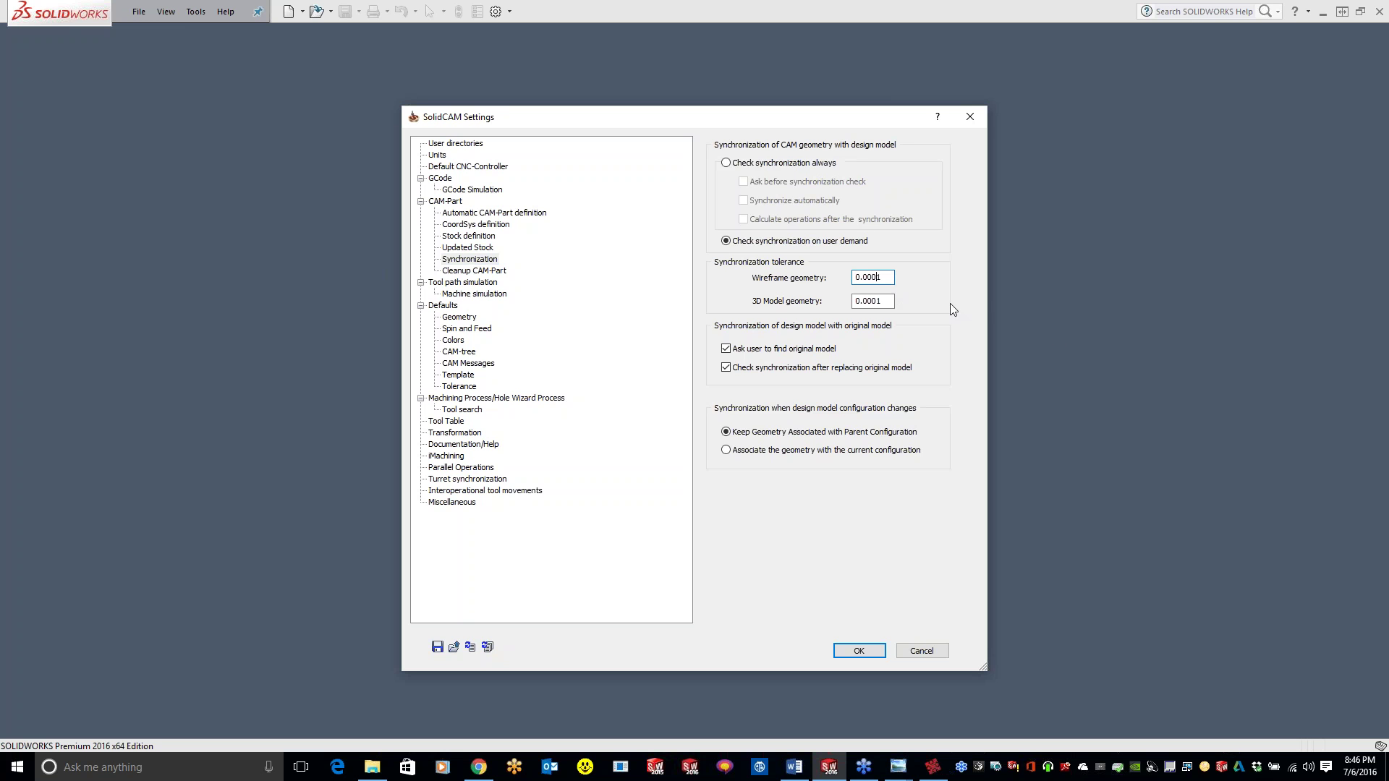
{"action": "key", "text": "Tab"}
{"action": "type", "text": "0.00001"}
{"action": "key", "text": "Tab"}
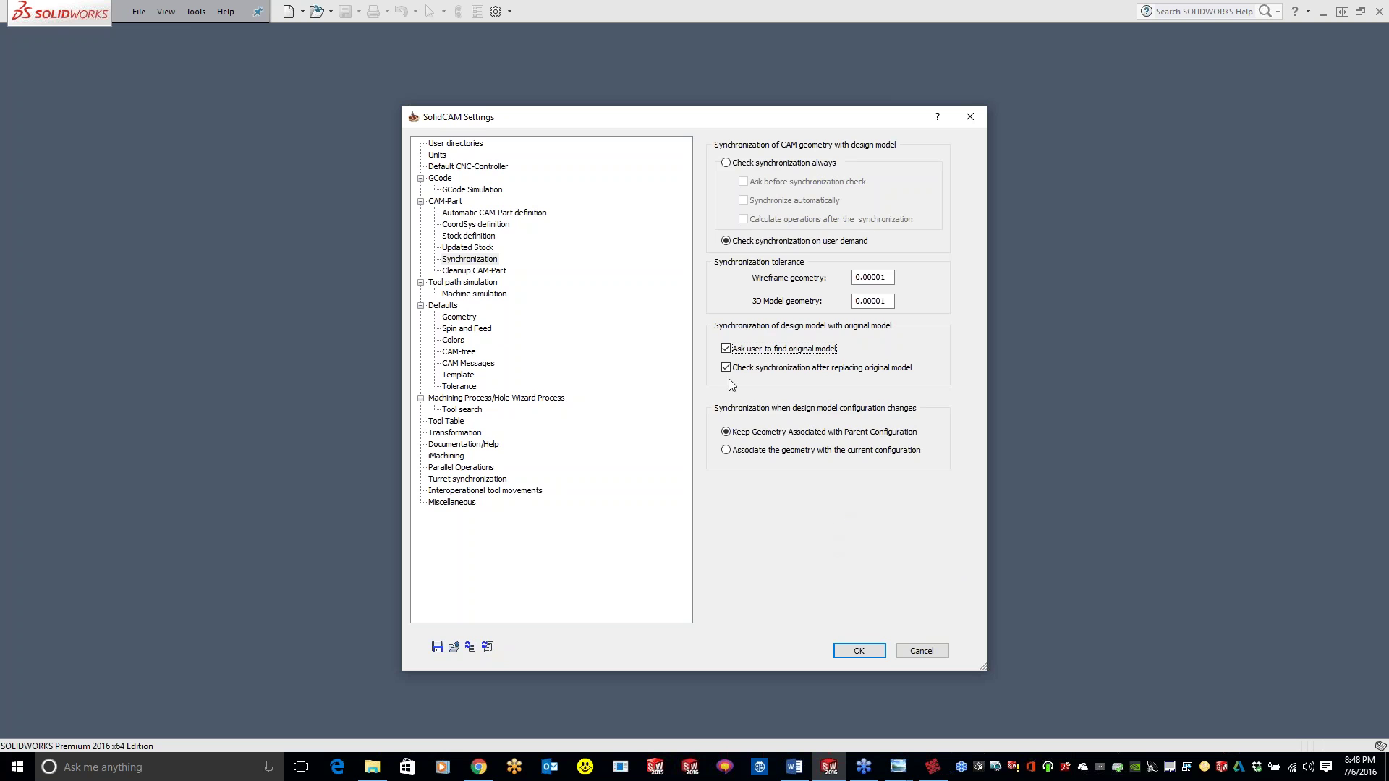
- Enable Cleanup on Part closing with all removal options selected, and switch the cleanup off again
{"action": "left_click", "coordinate": [468, 270]}
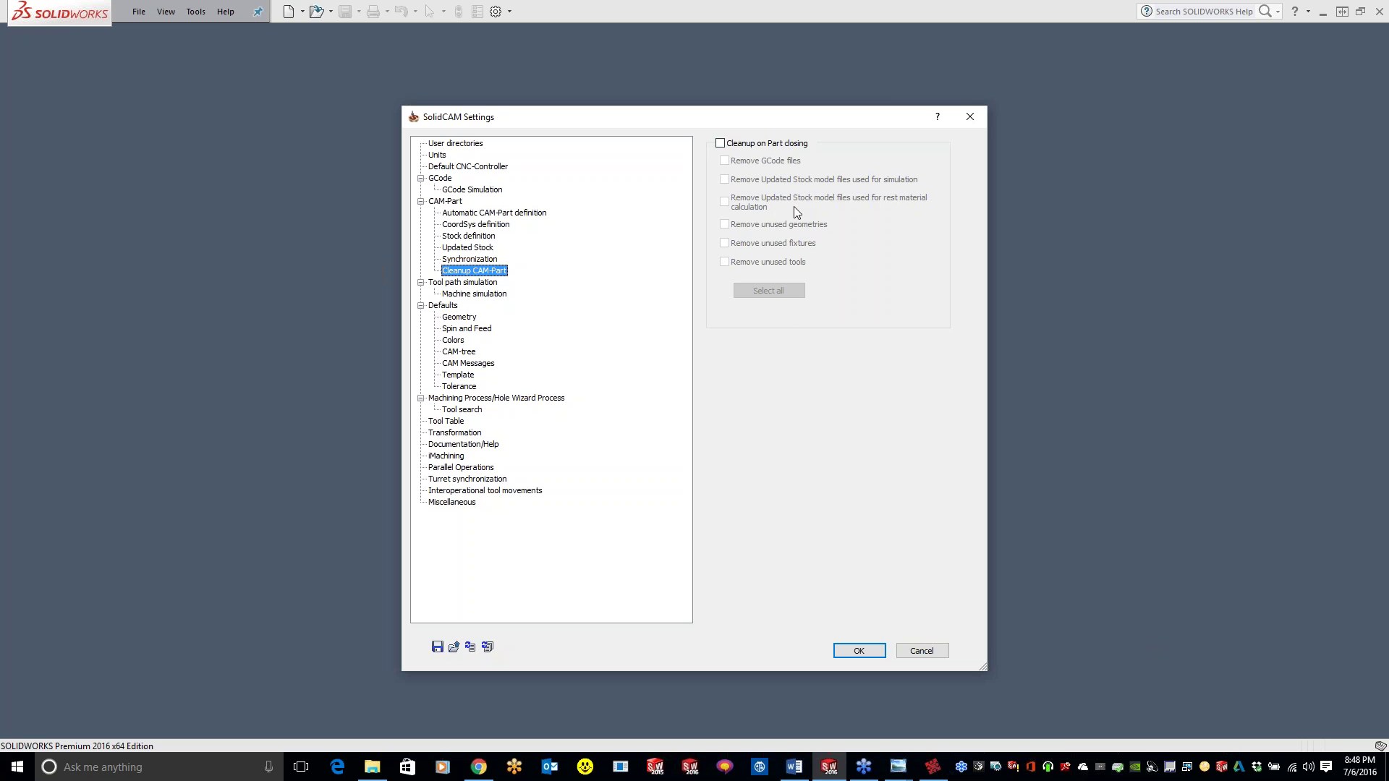
{"action": "left_click", "coordinate": [720, 142]}
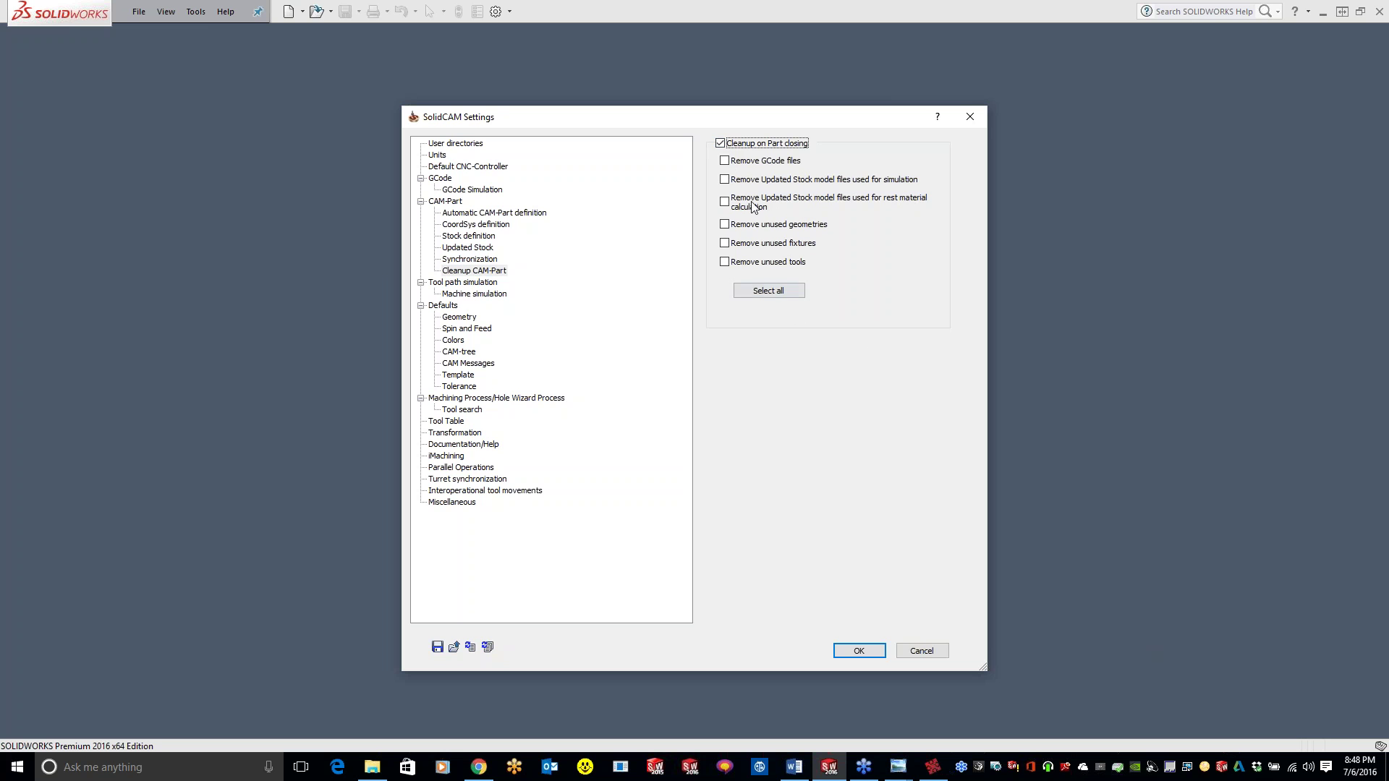
{"action": "left_click", "coordinate": [778, 292]}
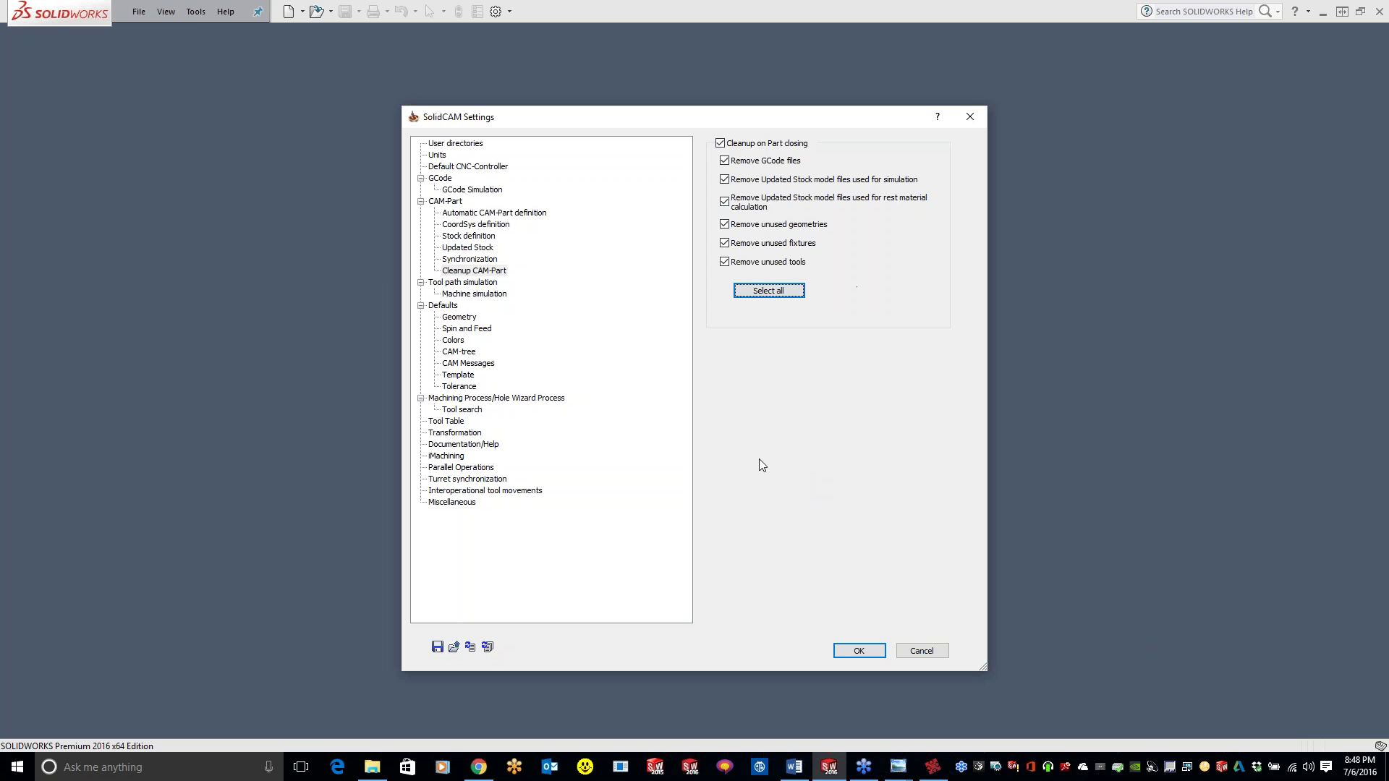
{"action": "left_click", "coordinate": [719, 144]}
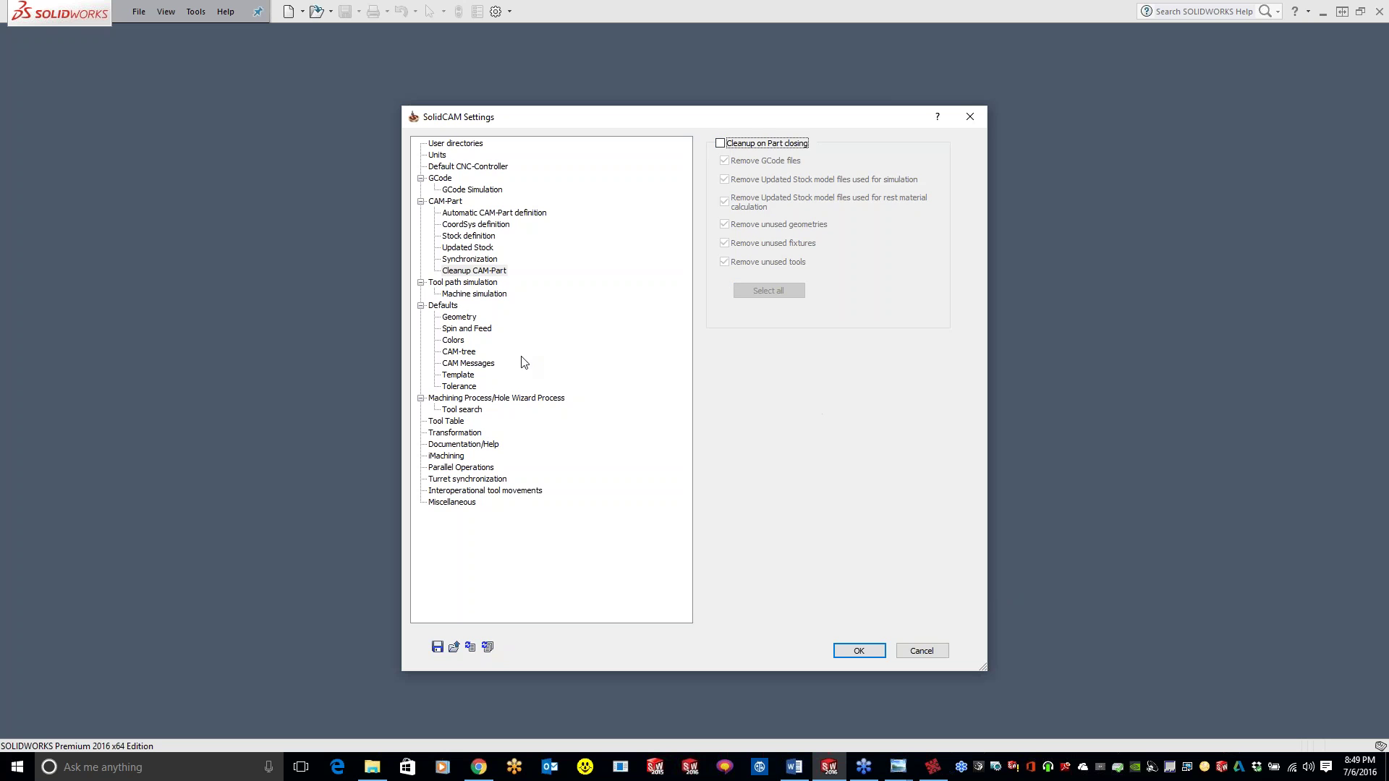
- Examine the general Tool path simulation settings, looking through the list of tool path colors
{"action": "left_click", "coordinate": [473, 282]}
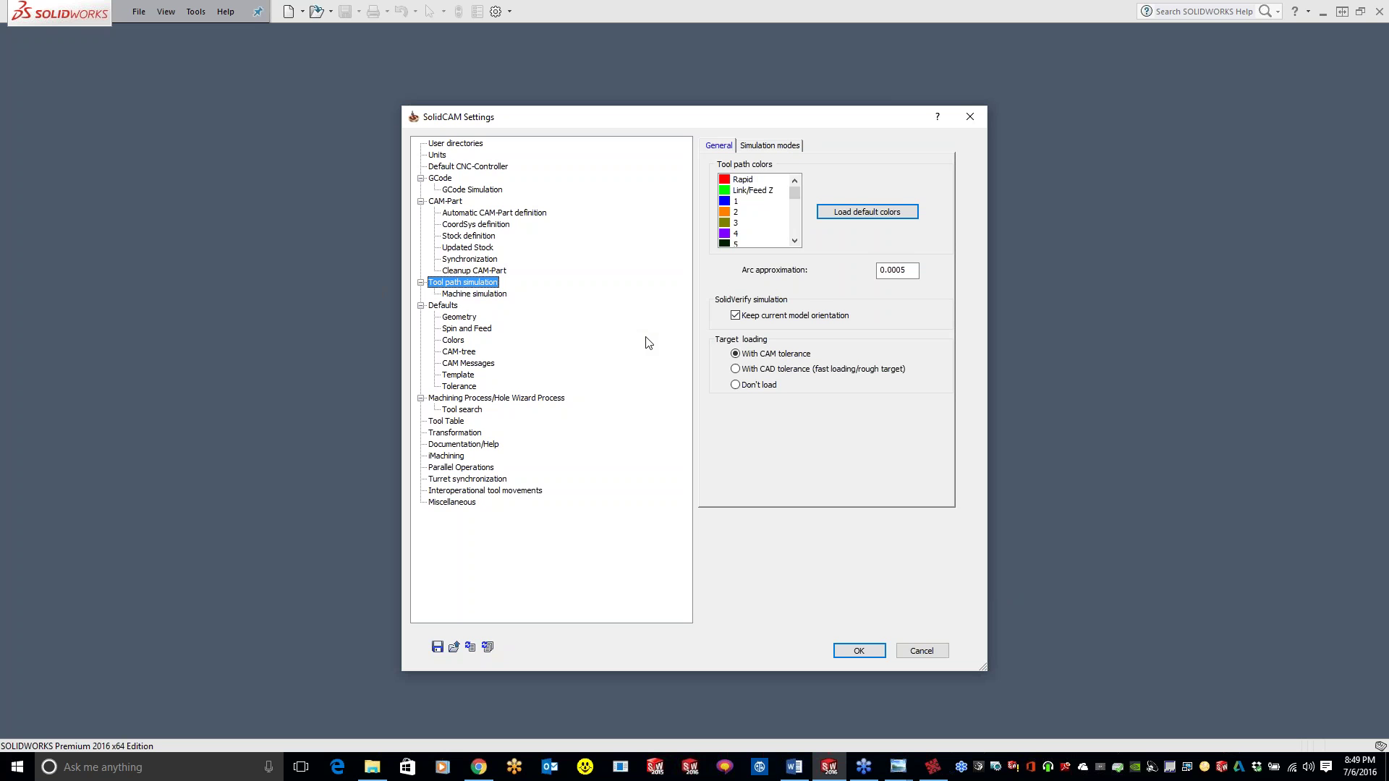
{"action": "left_click", "coordinate": [743, 206]}
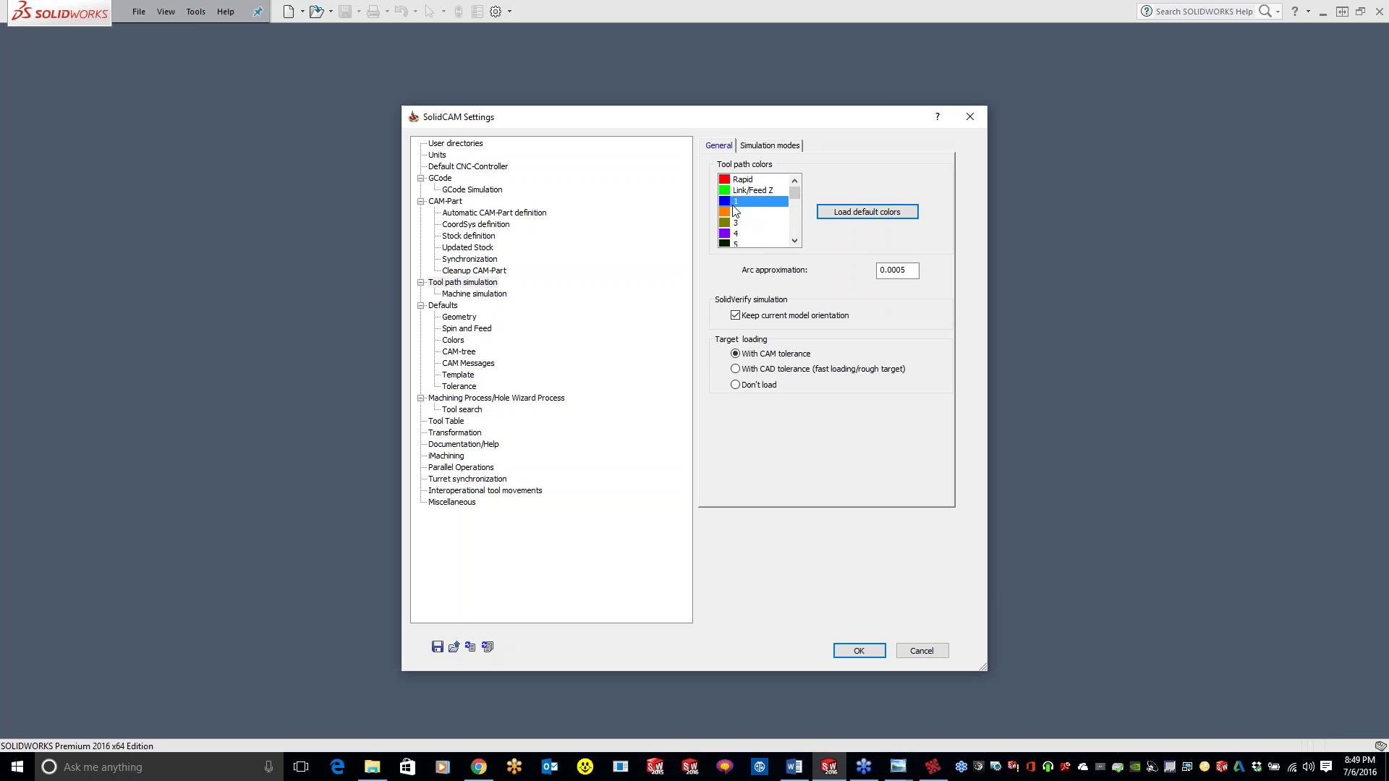
{"action": "key", "text": "Down"}
{"action": "key", "text": "Down"}
{"action": "key", "text": "Down"}
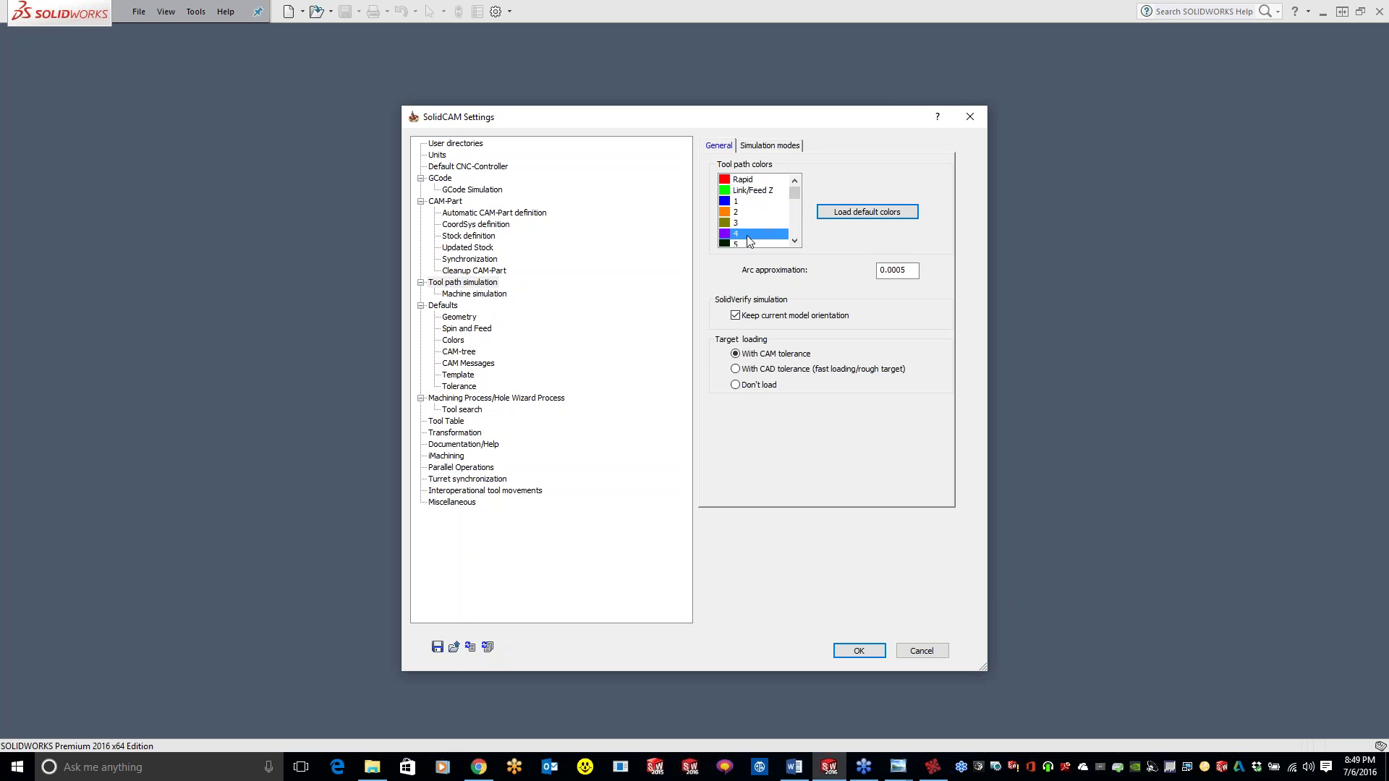
{"action": "left_click", "coordinate": [794, 241]}
{"action": "left_click", "coordinate": [794, 241]}
{"action": "left_click", "coordinate": [794, 241]}
{"action": "left_click", "coordinate": [794, 241]}
{"action": "left_click", "coordinate": [794, 241]}
{"action": "left_click", "coordinate": [794, 241]}
{"action": "left_click", "coordinate": [794, 241]}
{"action": "left_click", "coordinate": [795, 180]}
{"action": "left_click", "coordinate": [794, 180]}
{"action": "left_click", "coordinate": [794, 180]}
- Deactivate every tool path simulation mode except SolidVerify
{"action": "left_click", "coordinate": [763, 148]}
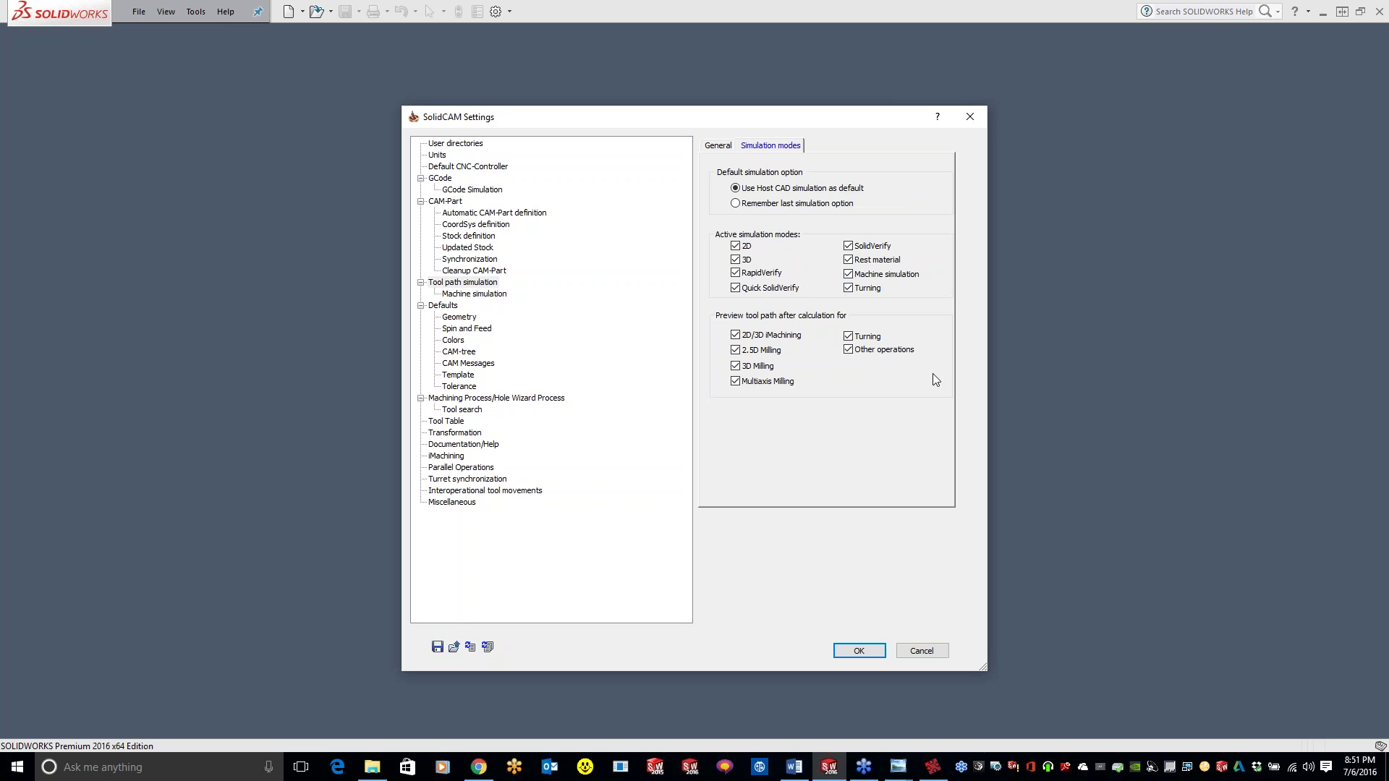
{"action": "left_click", "coordinate": [848, 259]}
{"action": "left_click", "coordinate": [848, 274]}
{"action": "left_click", "coordinate": [848, 288]}
{"action": "left_click", "coordinate": [737, 287]}
{"action": "left_click", "coordinate": [737, 273]}
{"action": "left_click", "coordinate": [734, 260]}
{"action": "left_click", "coordinate": [736, 247]}
- Reactivate the Machine simulation, 2D, 3D, RapidVerify, Quick SolidVerify, Rest material and Turning simulation modes
{"action": "left_click", "coordinate": [853, 274]}
{"action": "left_click", "coordinate": [736, 246]}
{"action": "left_click", "coordinate": [736, 259]}
{"action": "left_click", "coordinate": [736, 273]}
{"action": "left_click", "coordinate": [735, 288]}
{"action": "left_click", "coordinate": [848, 259]}
{"action": "left_click", "coordinate": [849, 288]}
- Examine the Machine simulation settings, including Collision Control and Layout Colors, and the general Defaults for gouge check and material boundary
{"action": "left_click", "coordinate": [479, 295]}
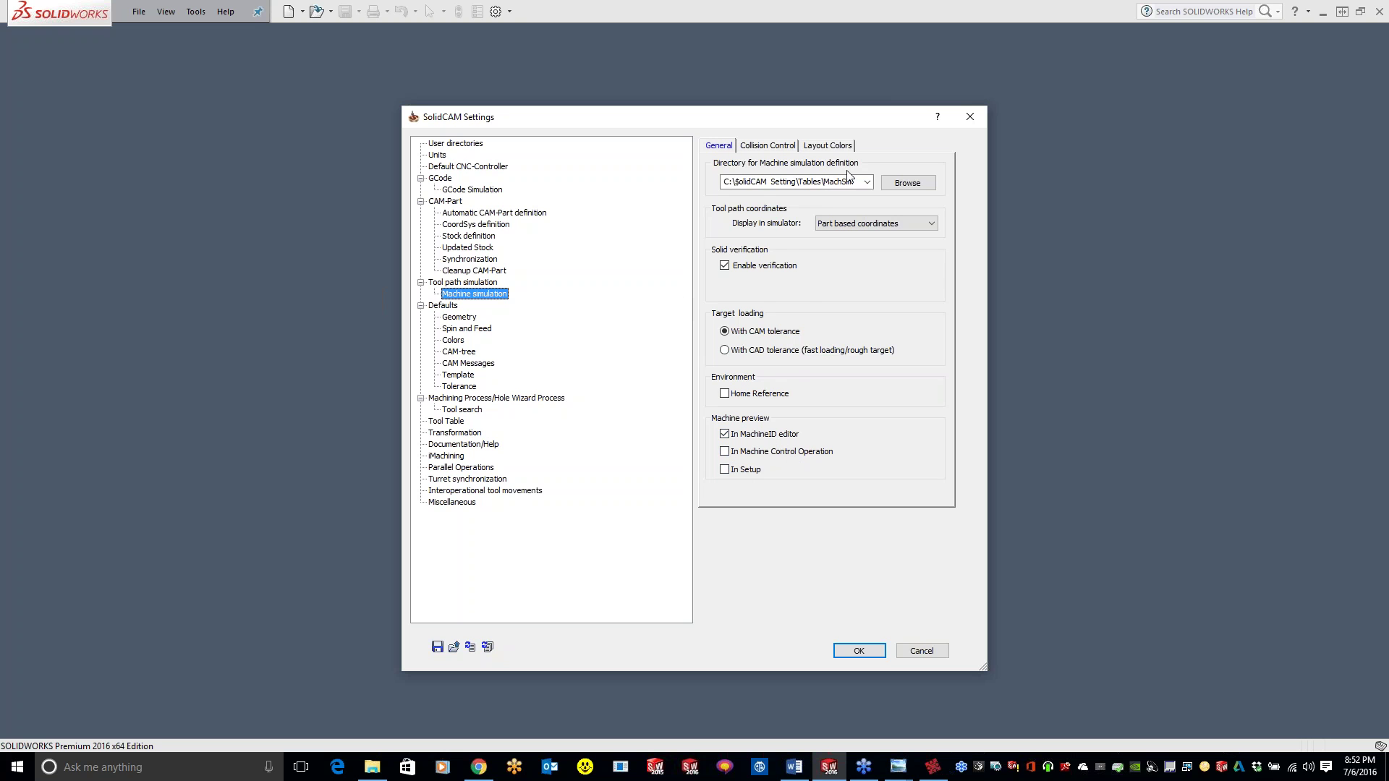
{"action": "left_click", "coordinate": [781, 146]}
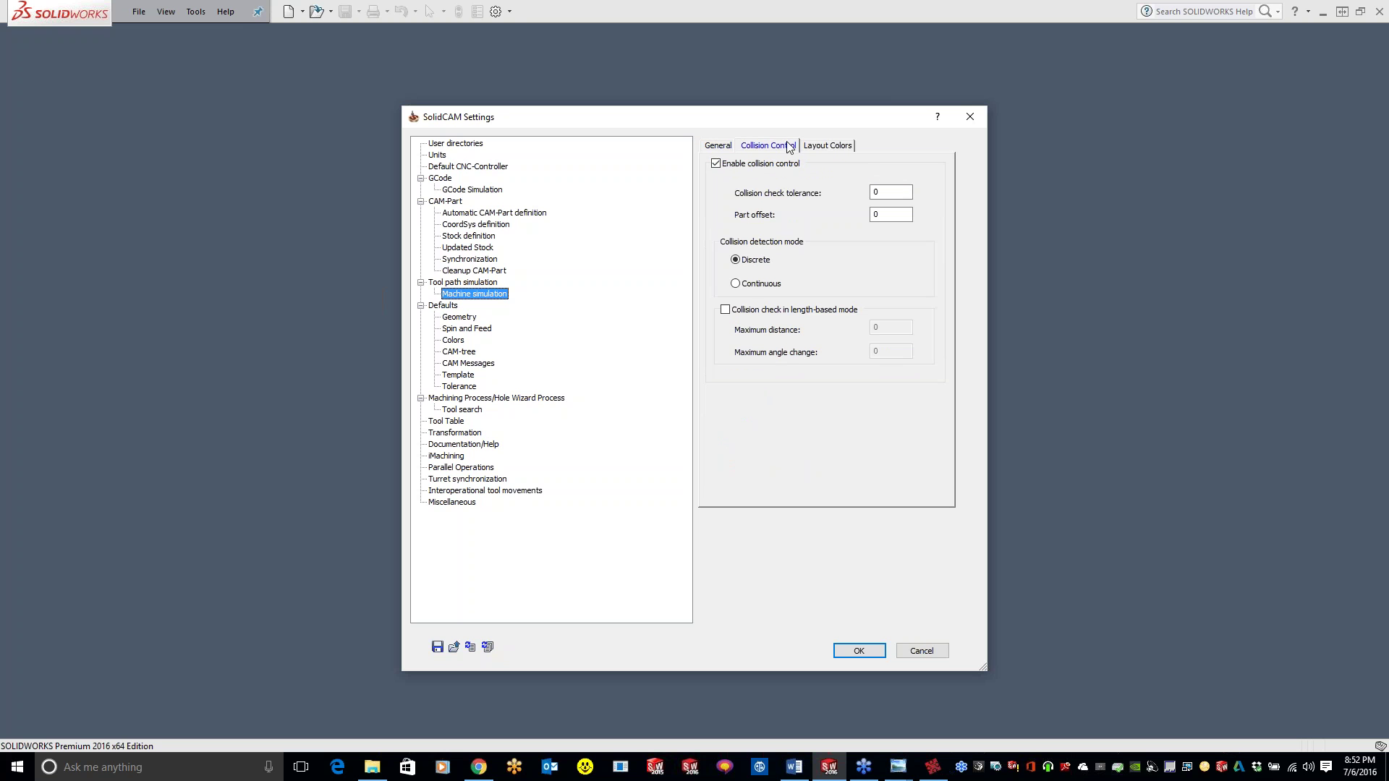
{"action": "left_click", "coordinate": [834, 147]}
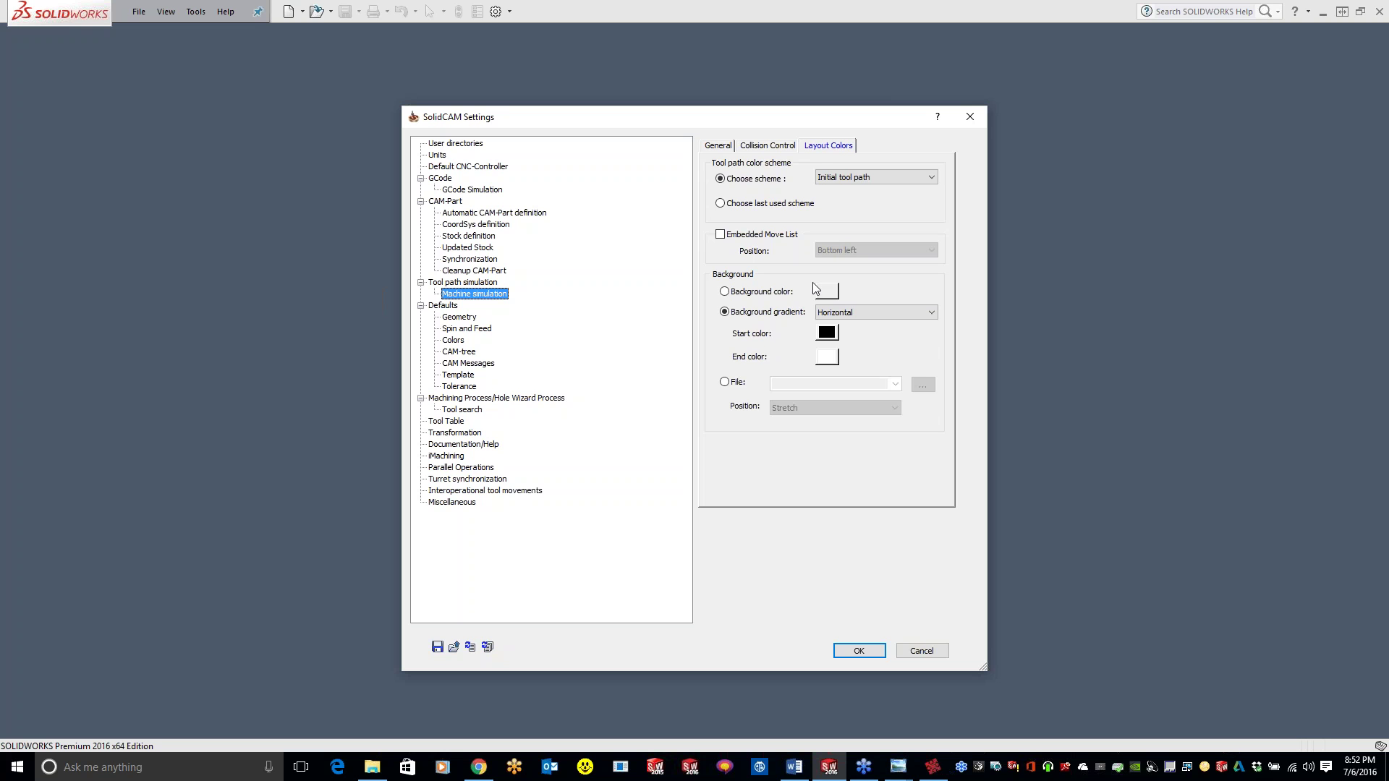
{"action": "left_click", "coordinate": [443, 305]}
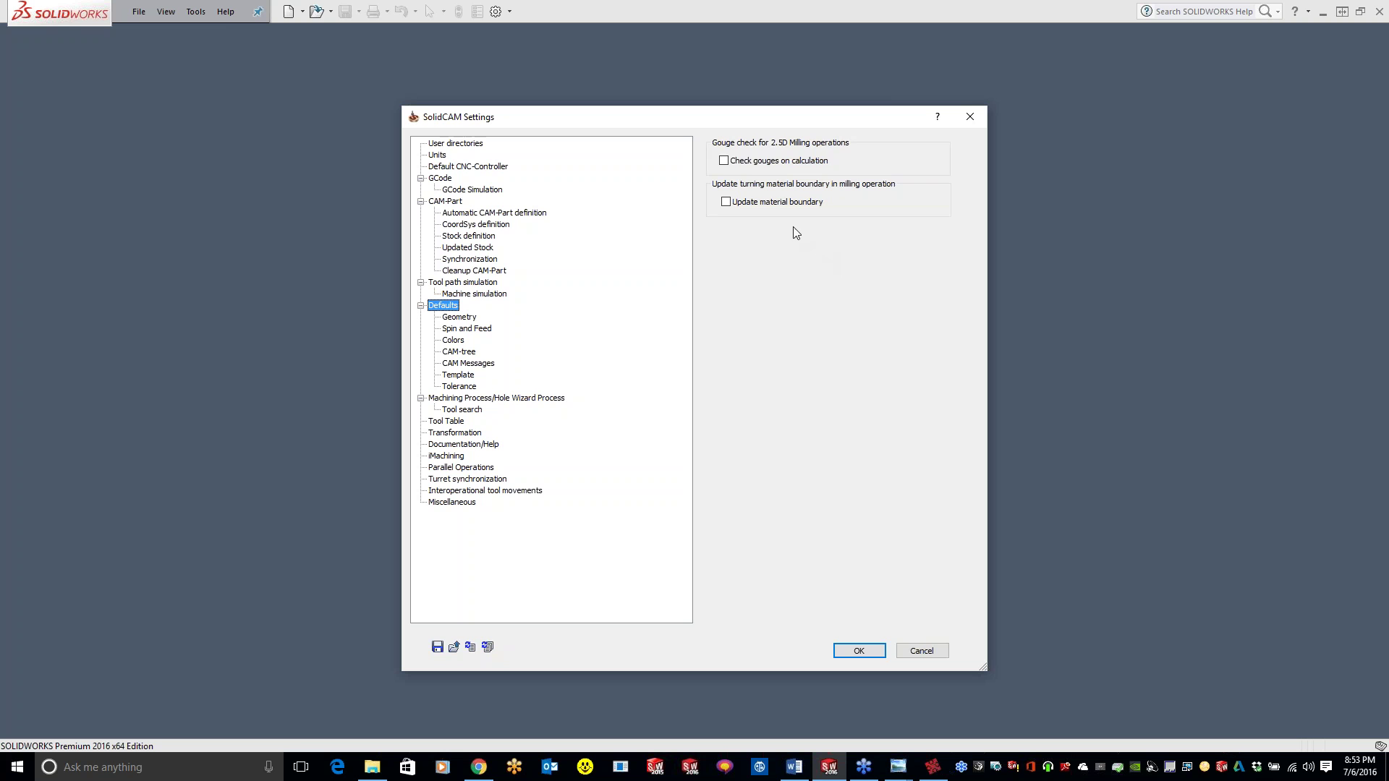
- In the Geometry defaults, switch the start position shift to percent of first edge and back to percent of whole chain
{"action": "left_click", "coordinate": [461, 318]}
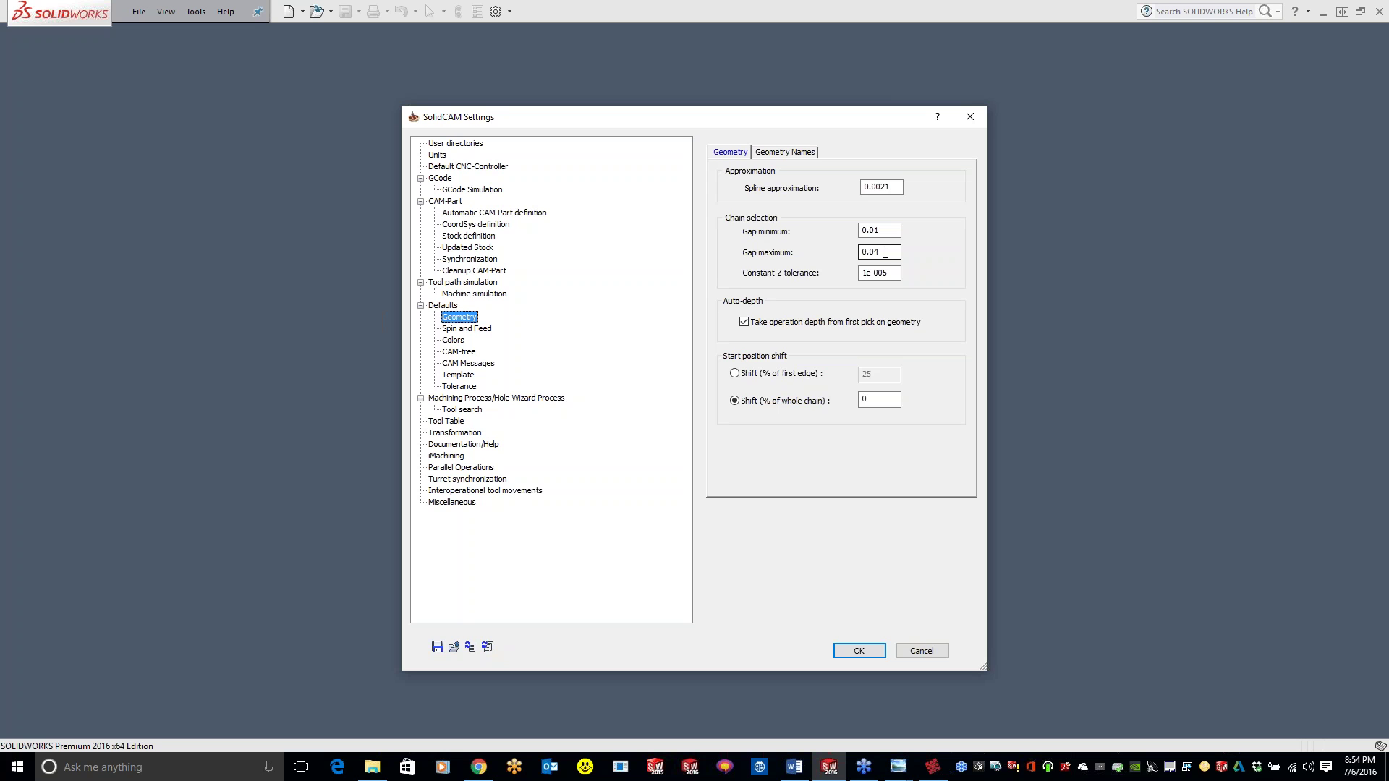
{"action": "left_click", "coordinate": [886, 186]}
{"action": "key", "text": "BackSpace"}
{"action": "left_click", "coordinate": [735, 373]}
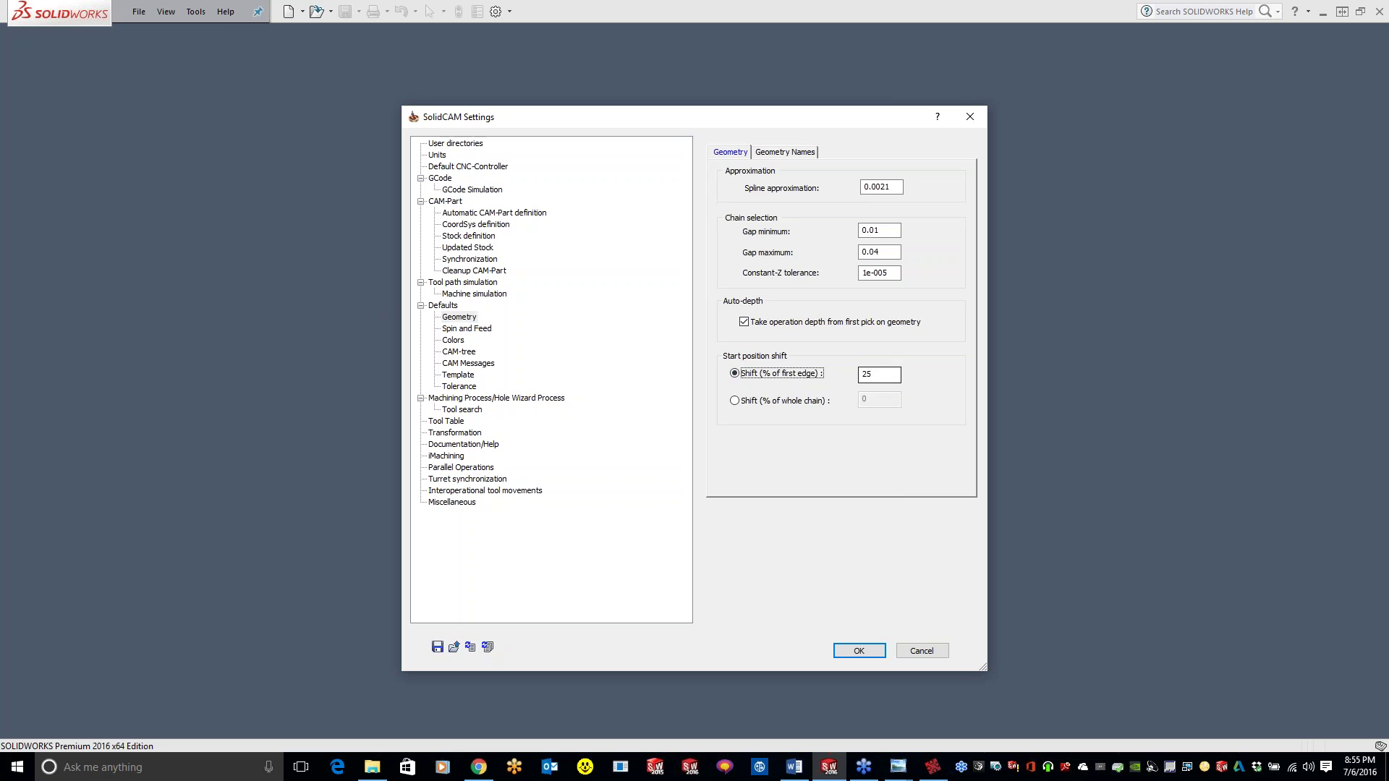
{"action": "left_click", "coordinate": [734, 400]}
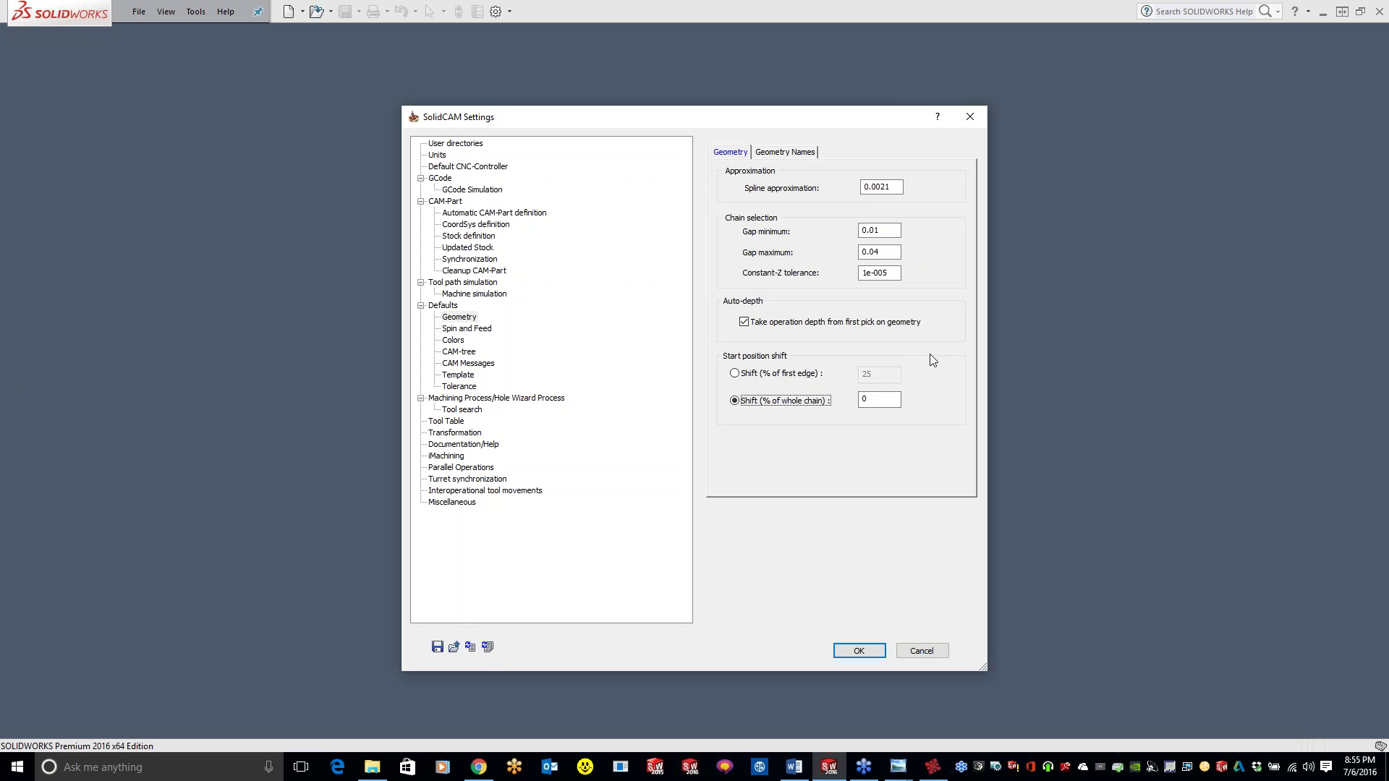
- Examine the default geometry names and the Spin and Feed defaults
{"action": "left_click", "coordinate": [800, 153]}
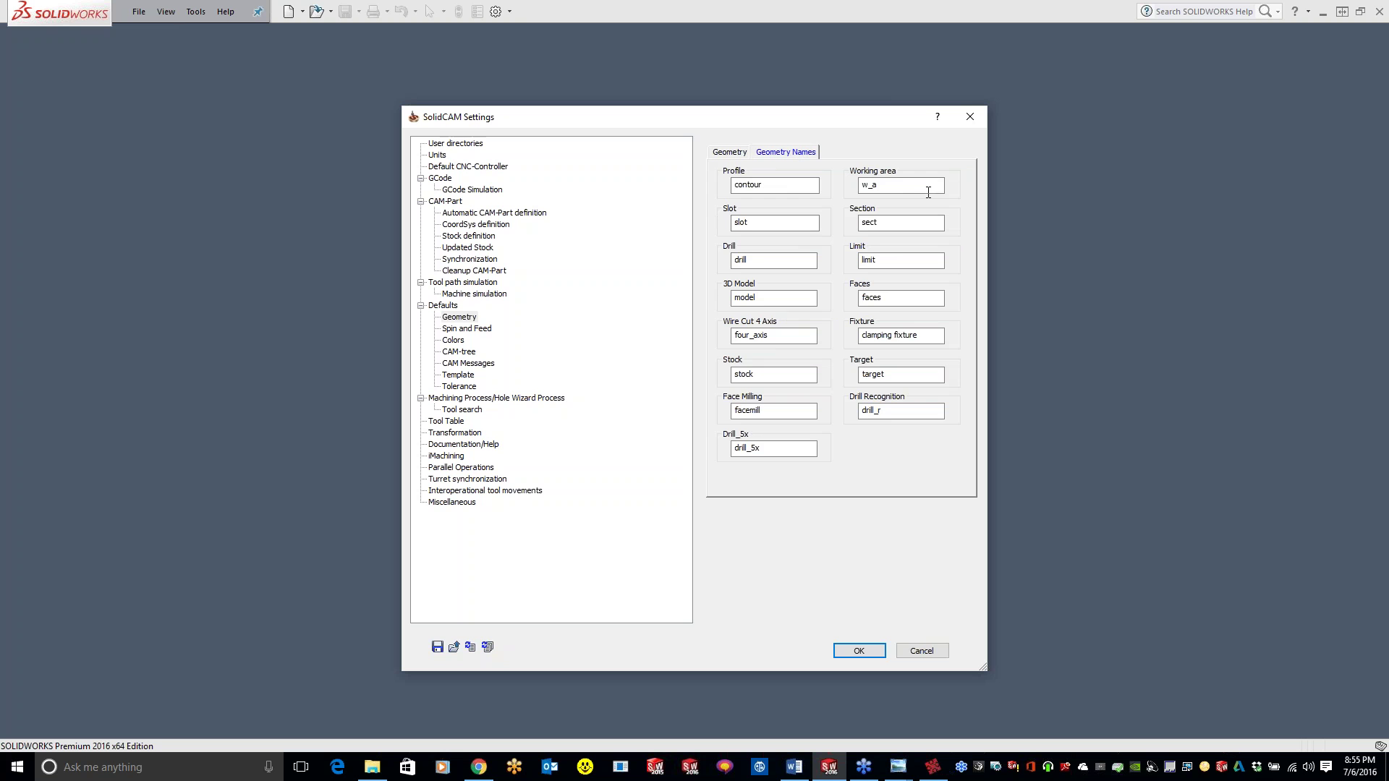
{"action": "left_click", "coordinate": [876, 192]}
{"action": "left_click", "coordinate": [476, 329]}
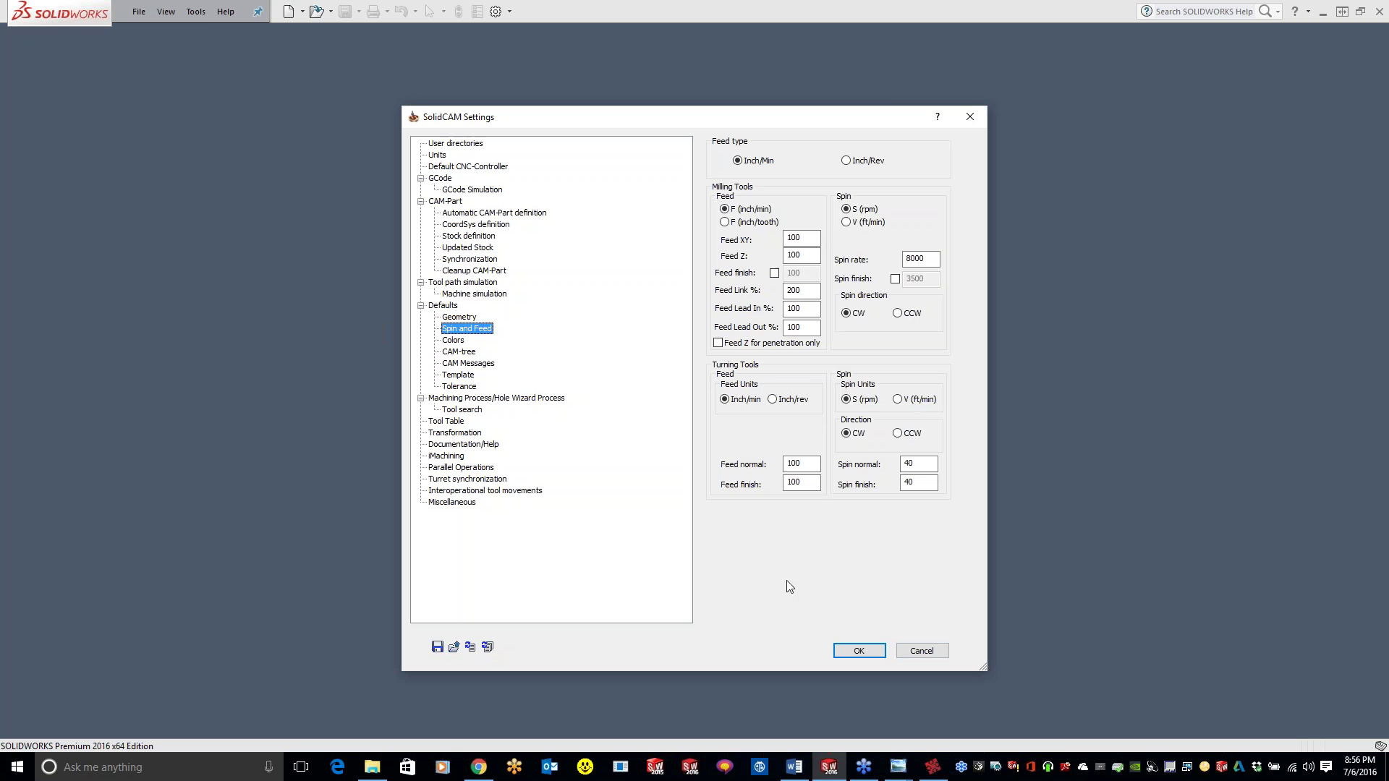
- Examine the Colors defaults, including the associativity highlight's color choices, and the CAM-tree and CAM Messages defaults
{"action": "left_click", "coordinate": [459, 340]}
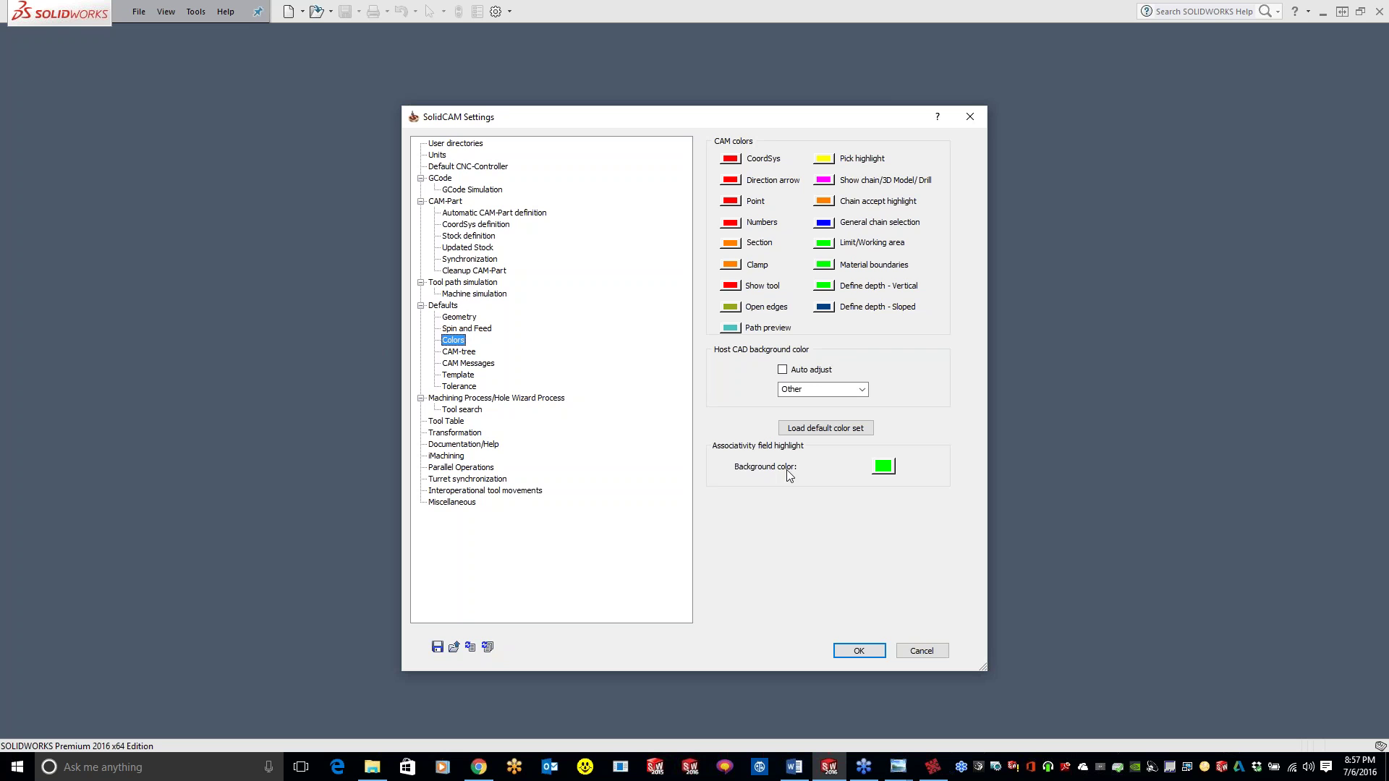
{"action": "left_click", "coordinate": [881, 469]}
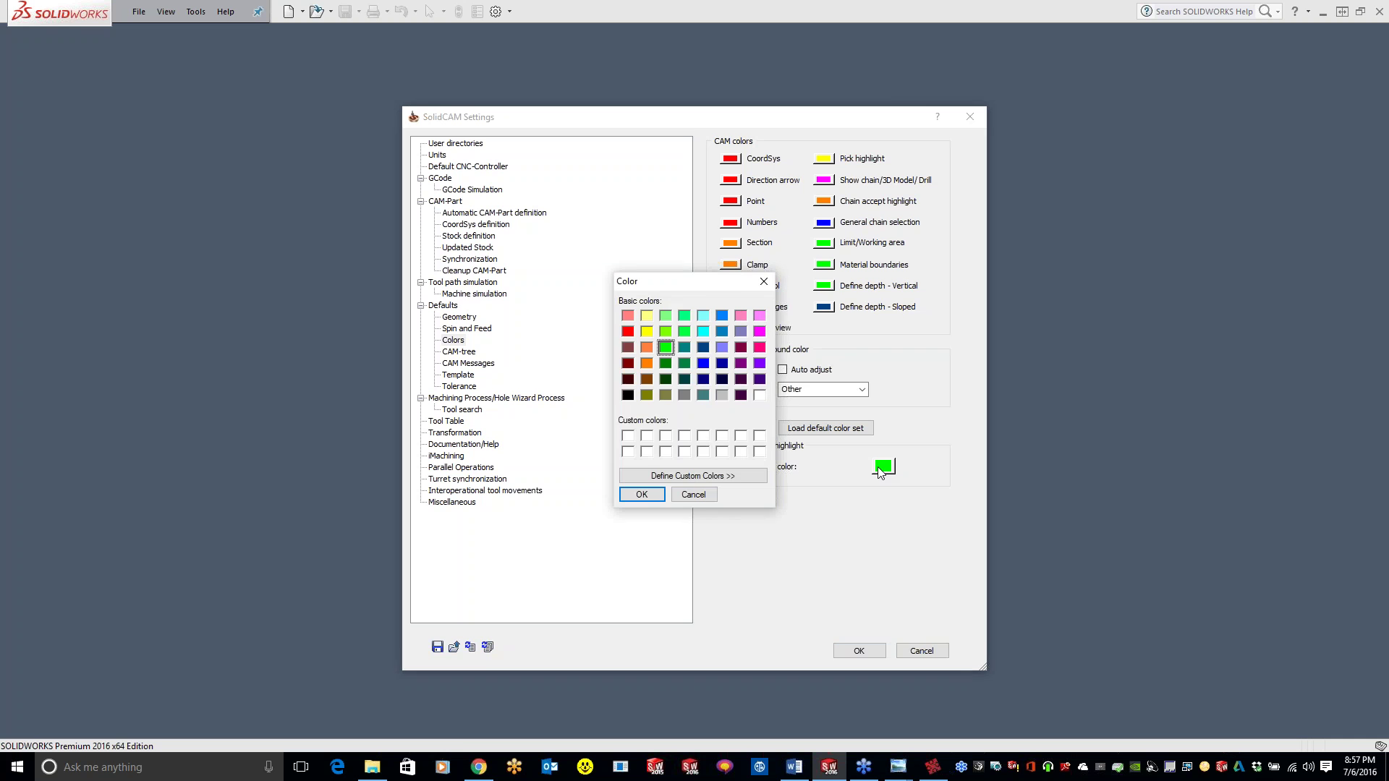
{"action": "left_click", "coordinate": [764, 281]}
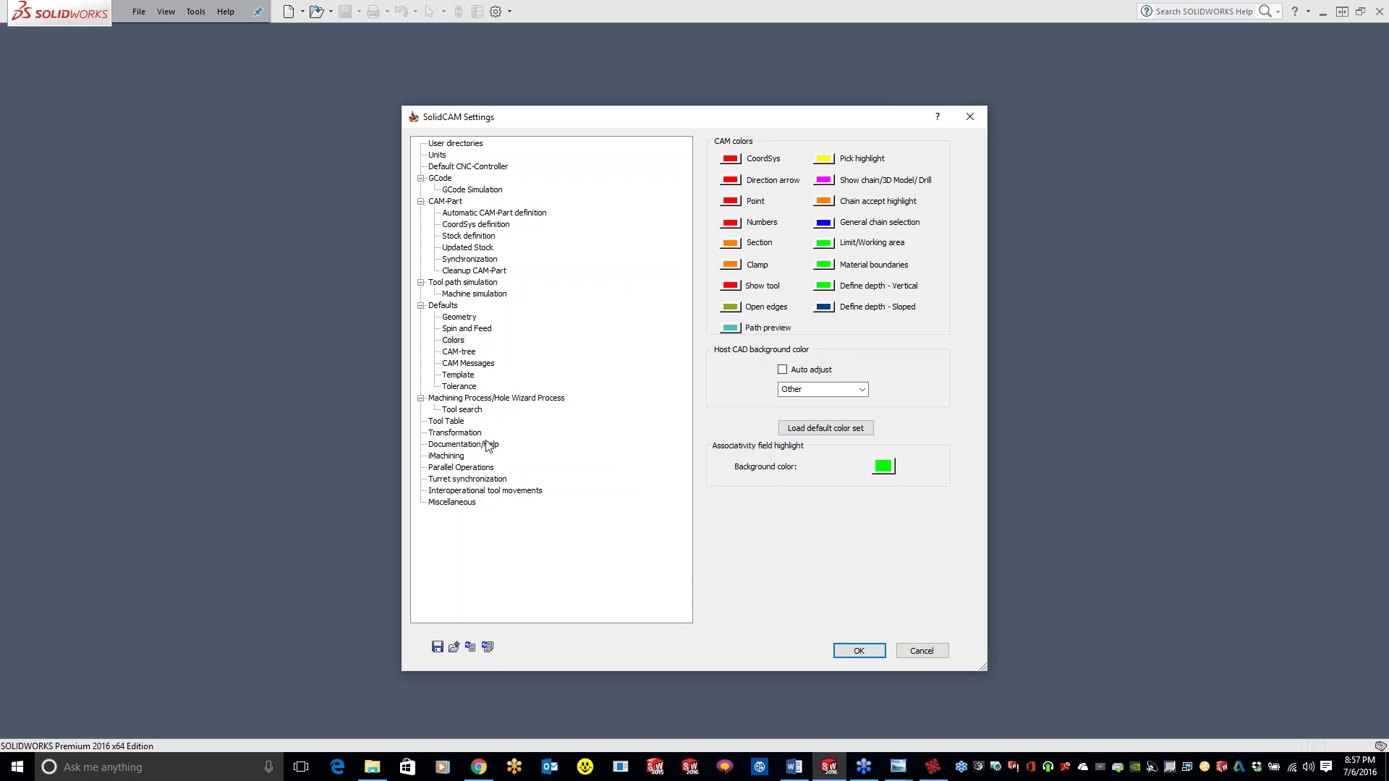
{"action": "left_click", "coordinate": [456, 352]}
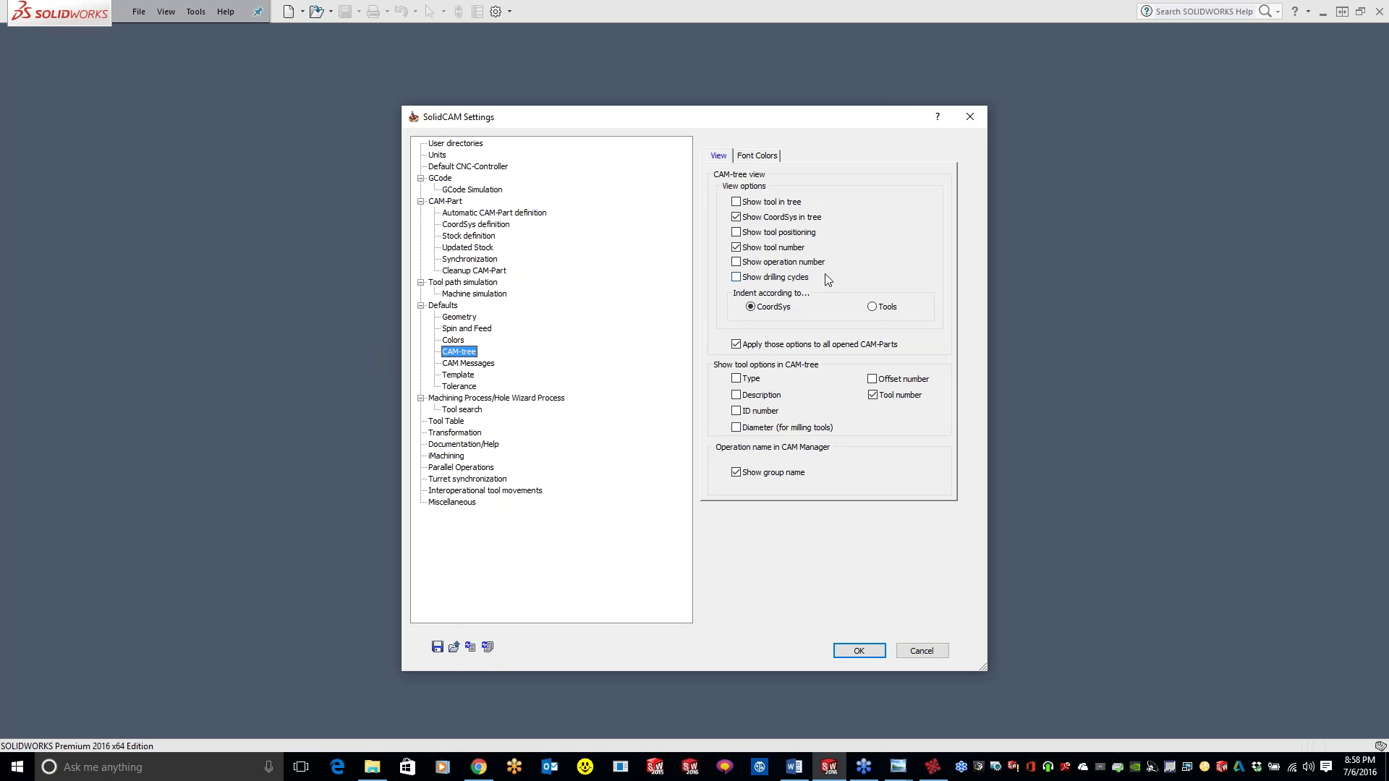
{"action": "left_click", "coordinate": [483, 365]}
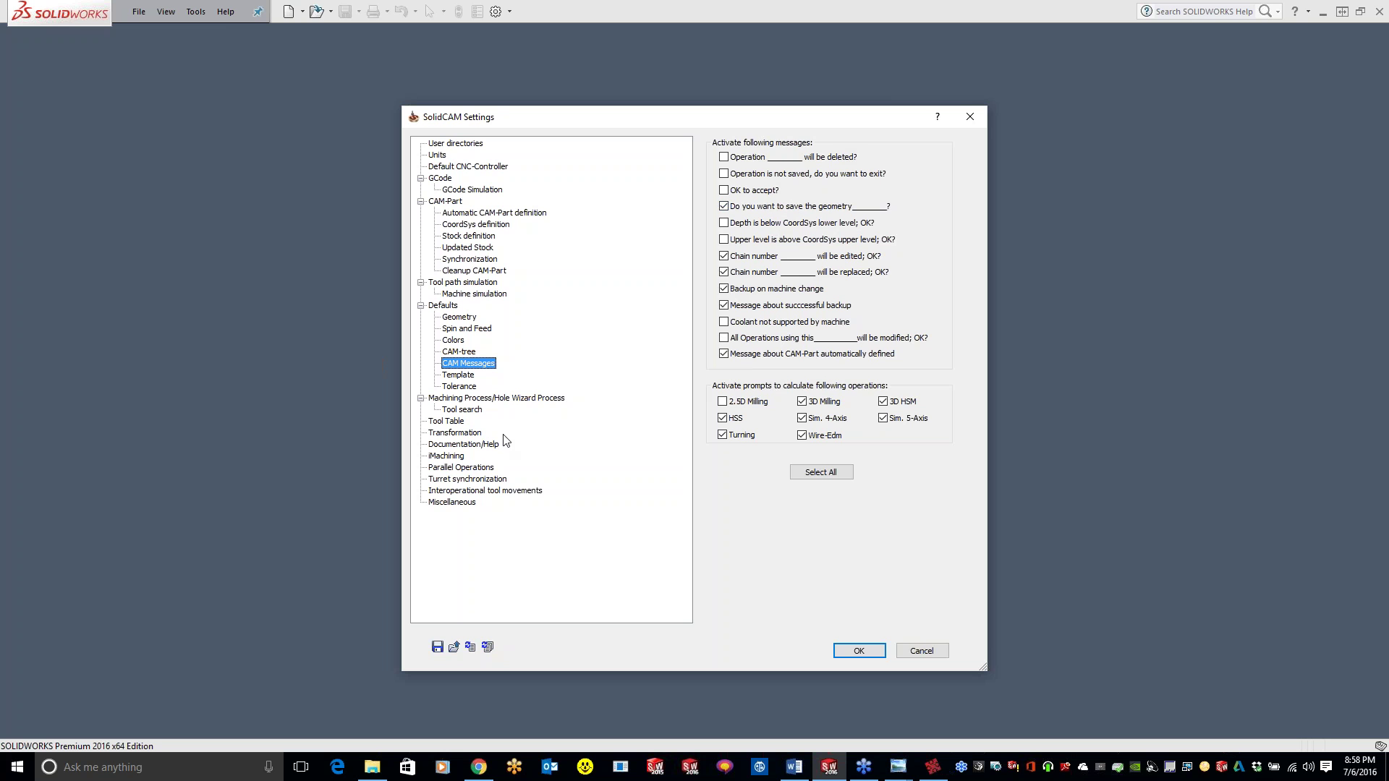
- Enable a default template for the 2.5D Milling Face operation, check its template choices, and disable it again
{"action": "left_click", "coordinate": [458, 375]}
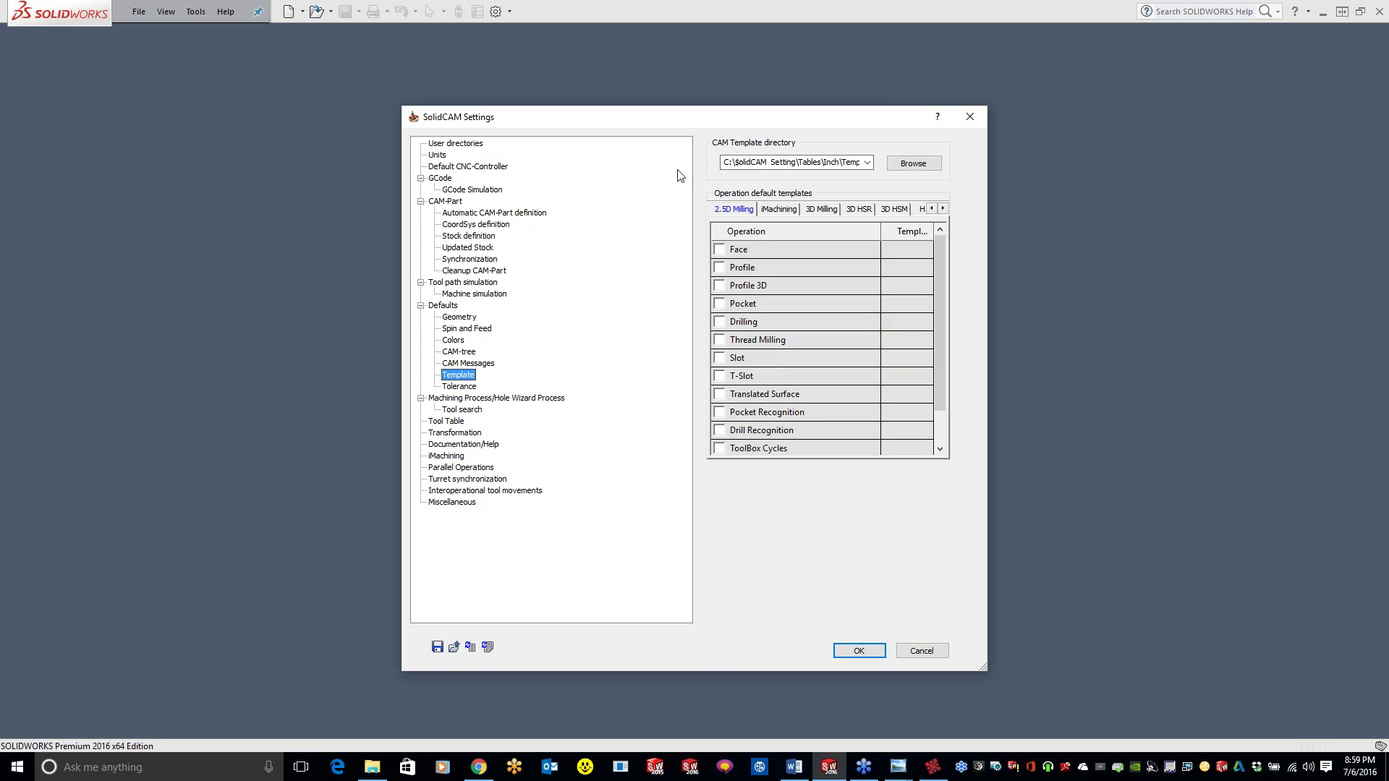
{"action": "left_click", "coordinate": [719, 250]}
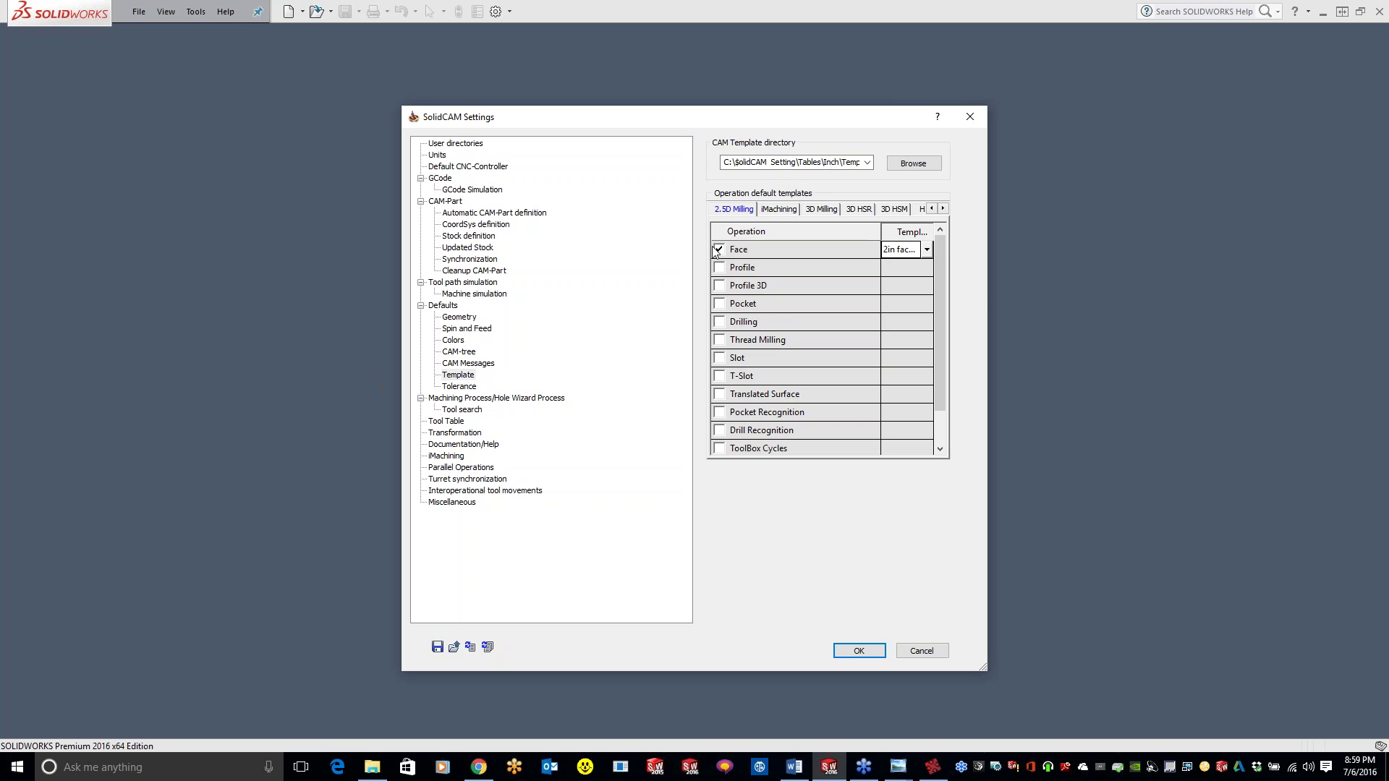
{"action": "left_click", "coordinate": [926, 251]}
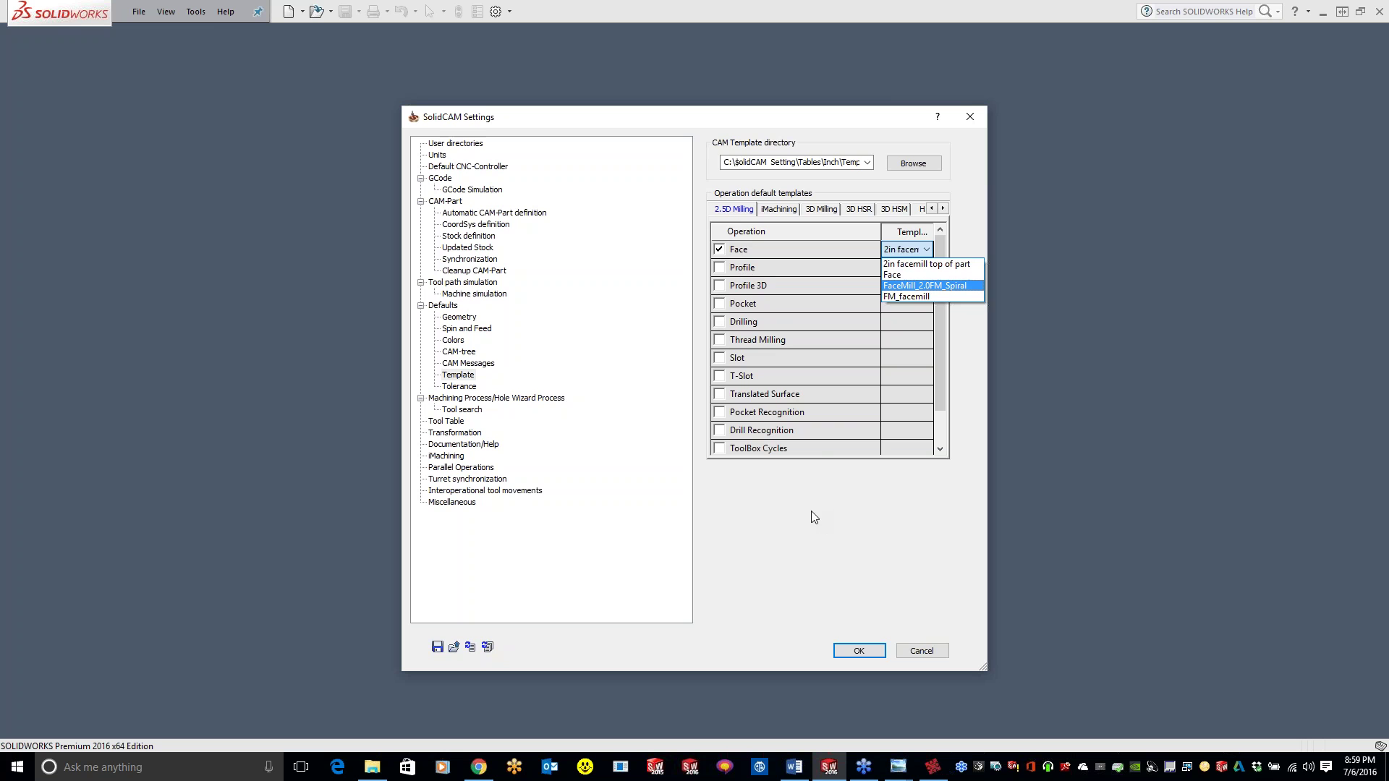
{"action": "left_click", "coordinate": [720, 249]}
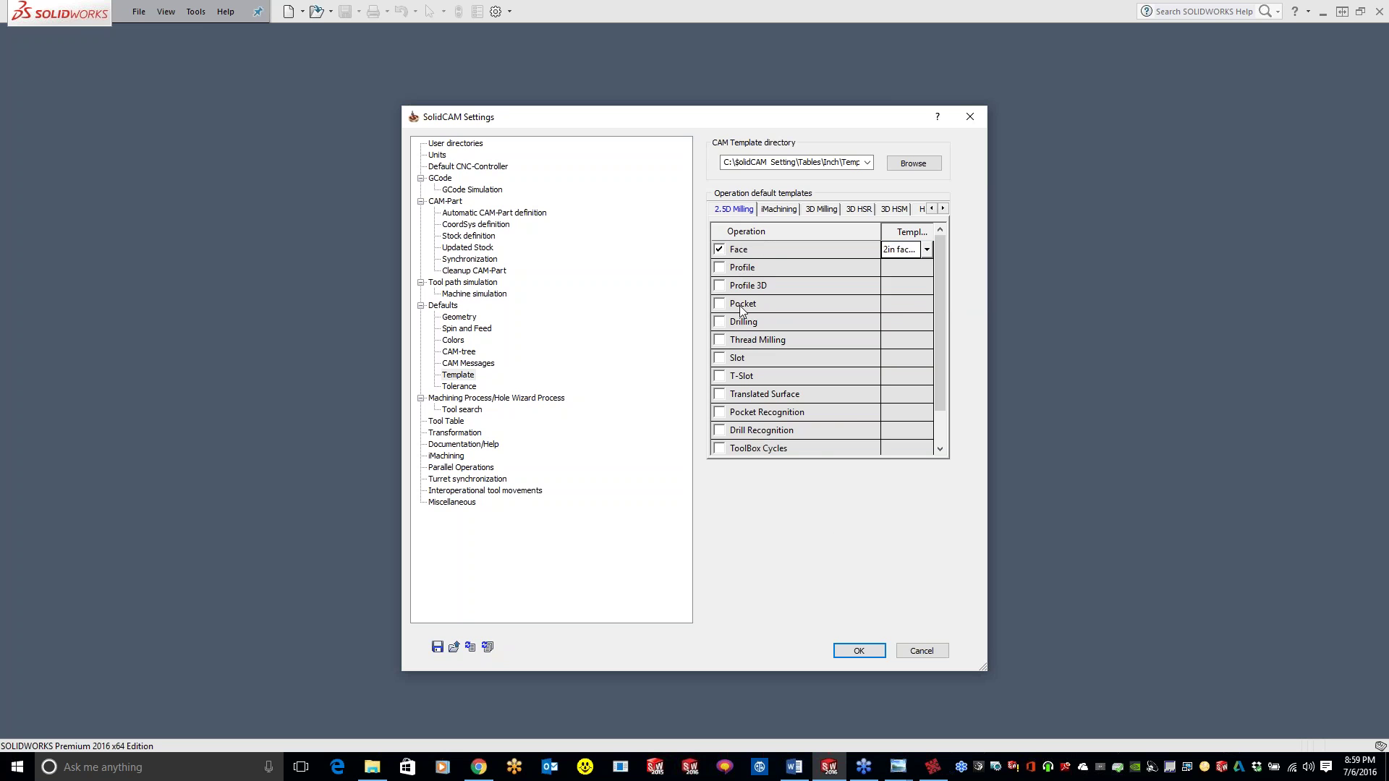
{"action": "left_click", "coordinate": [719, 248]}
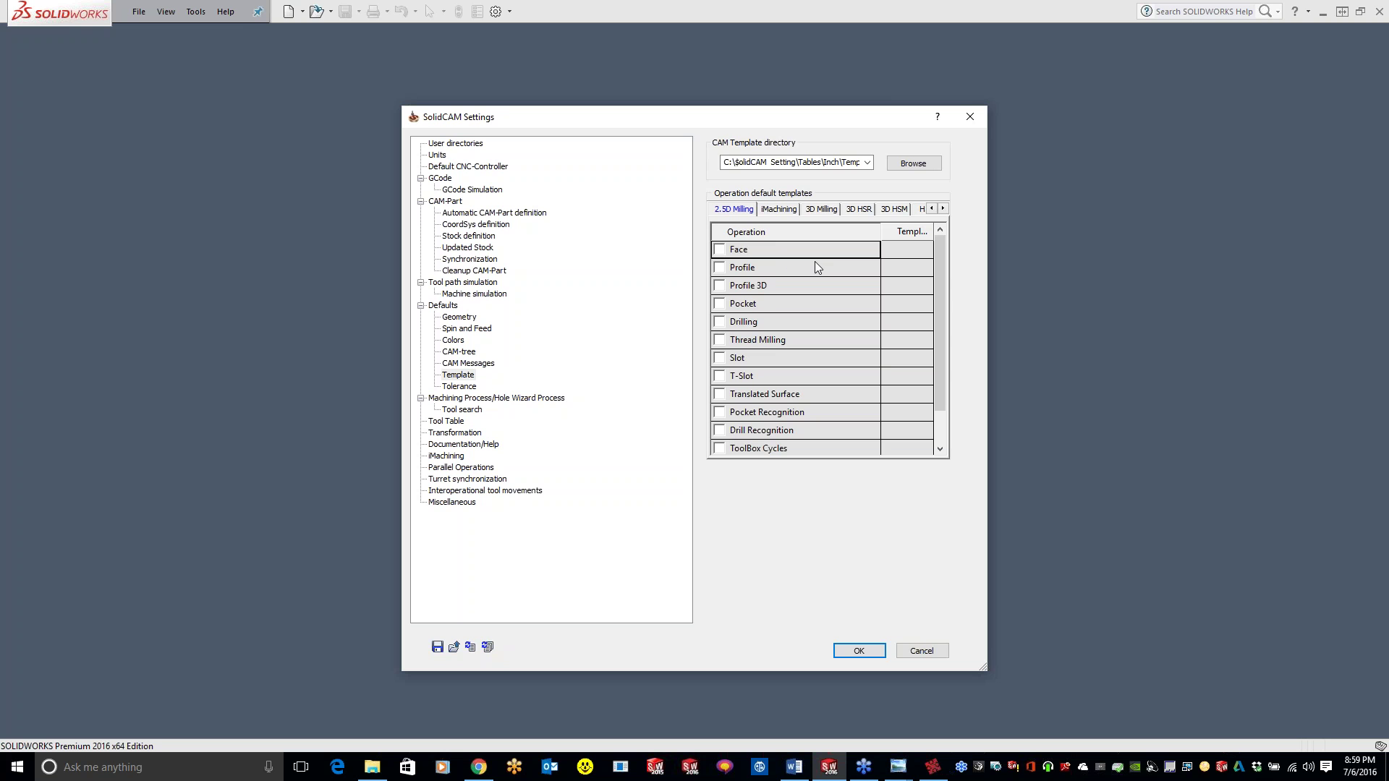
- Examine the Tolerance defaults for Probe, 3D HSM/3D HSR and HSS
{"action": "left_click", "coordinate": [461, 386]}
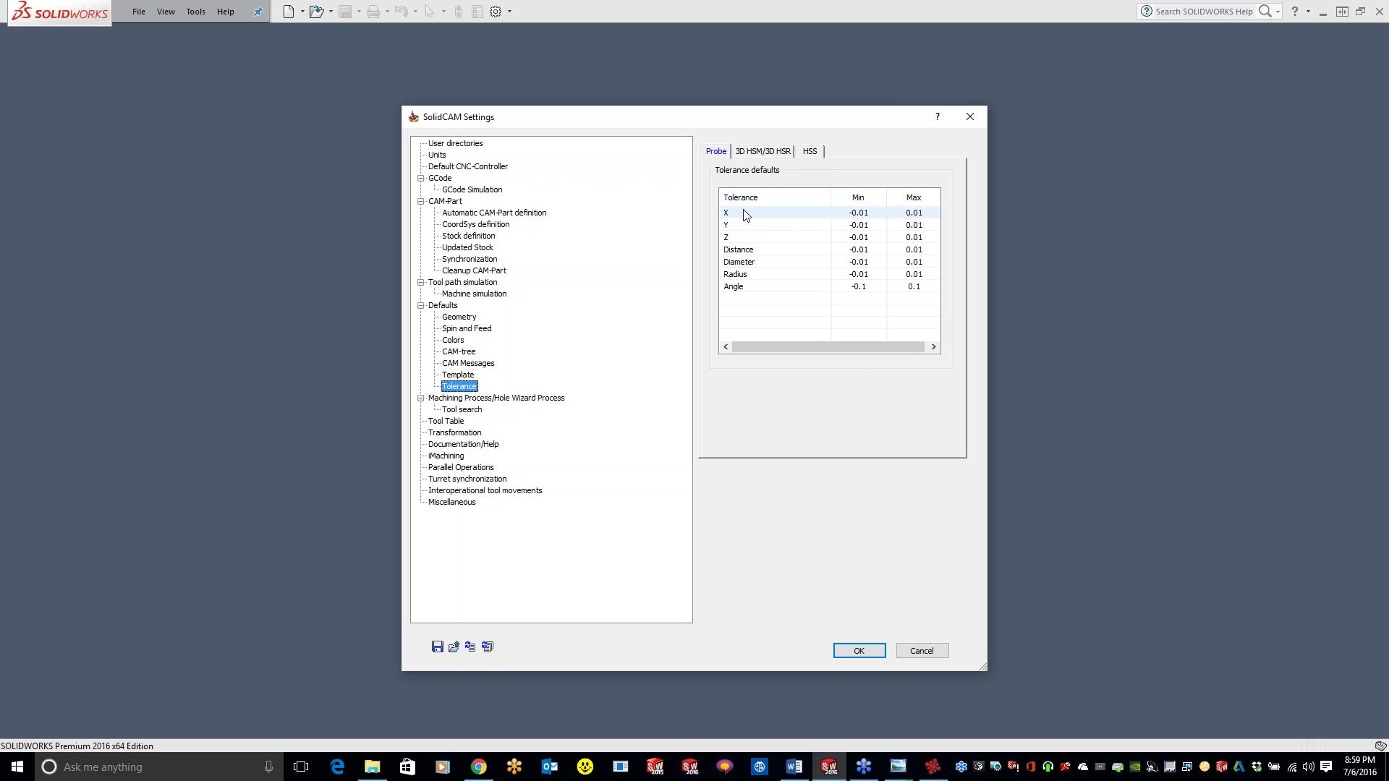
{"action": "left_click", "coordinate": [761, 151]}
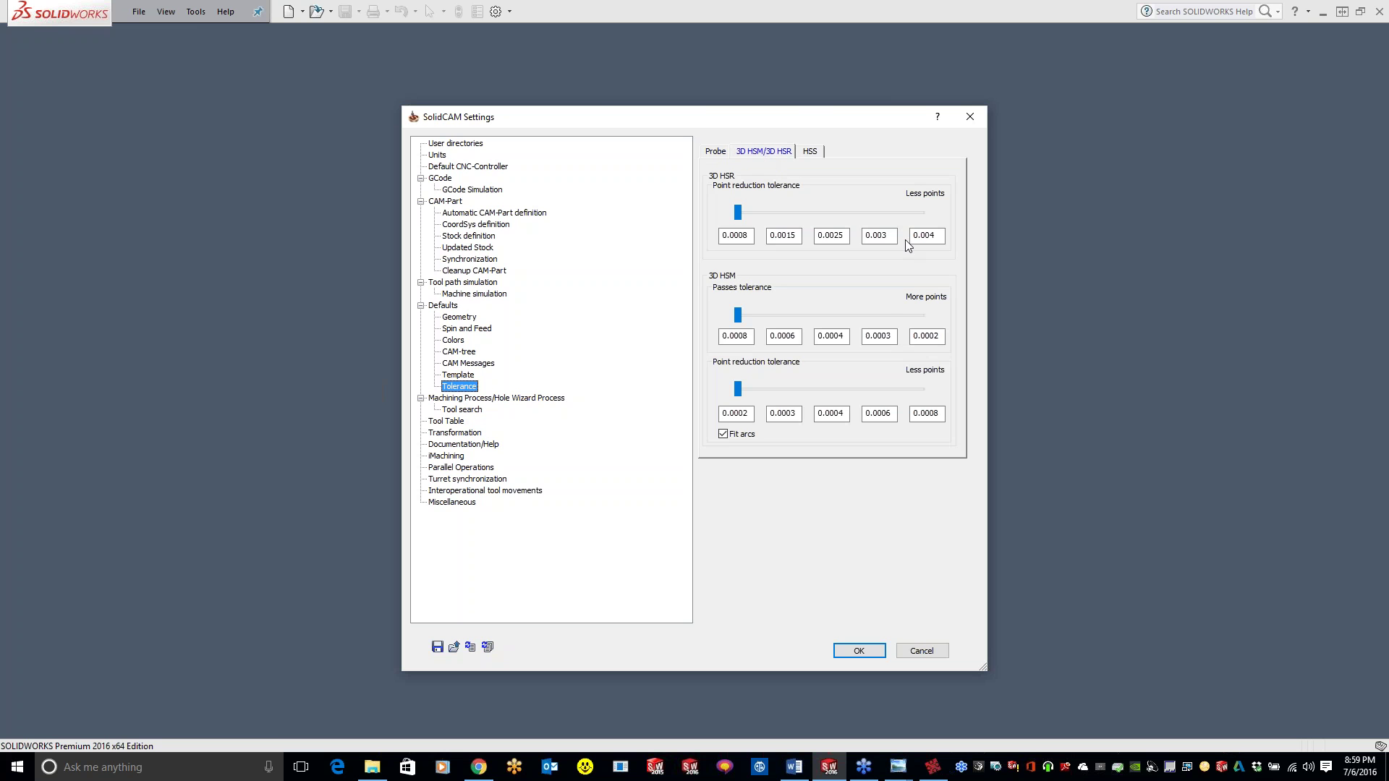
{"action": "left_click", "coordinate": [811, 153]}
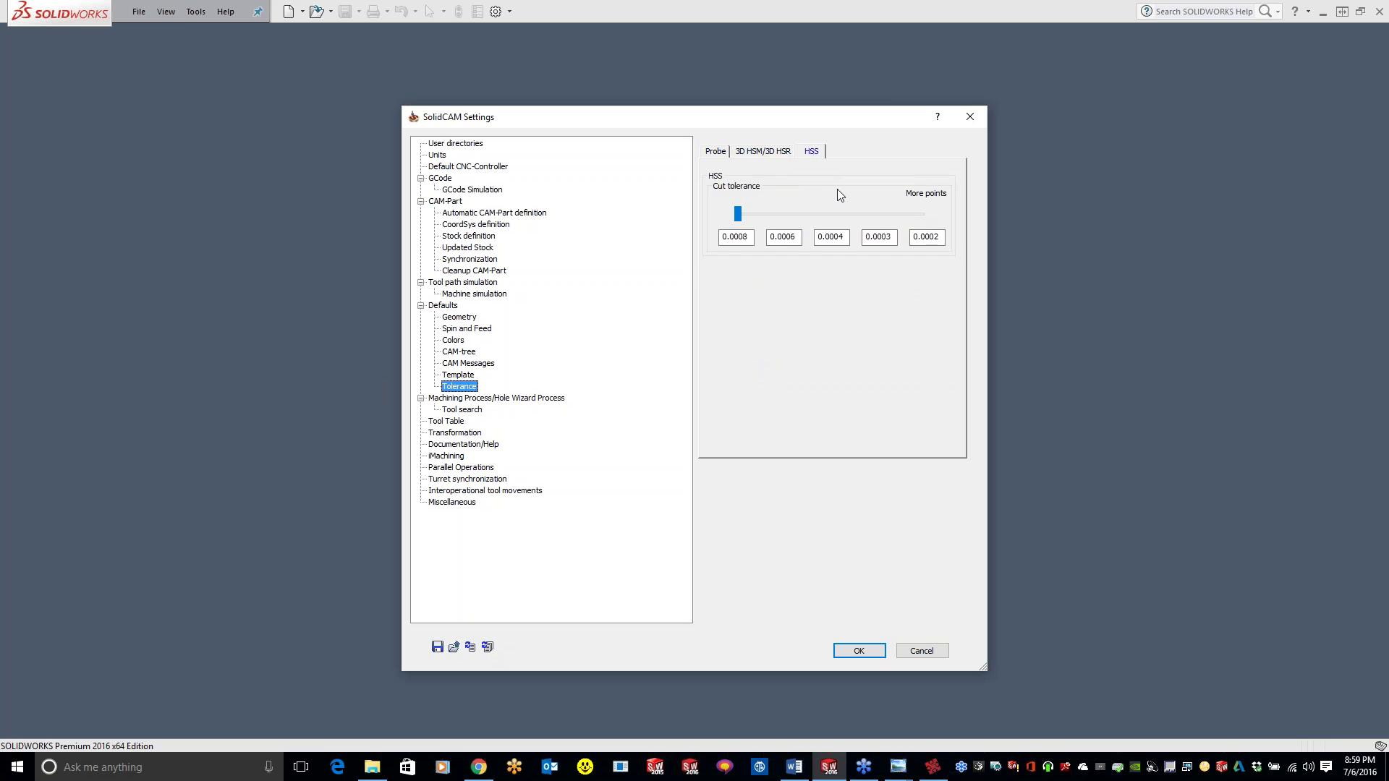
- Compare the Probe tolerance defaults with the HSS cut tolerance levels
{"action": "left_click", "coordinate": [773, 152]}
{"action": "left_click", "coordinate": [714, 152]}
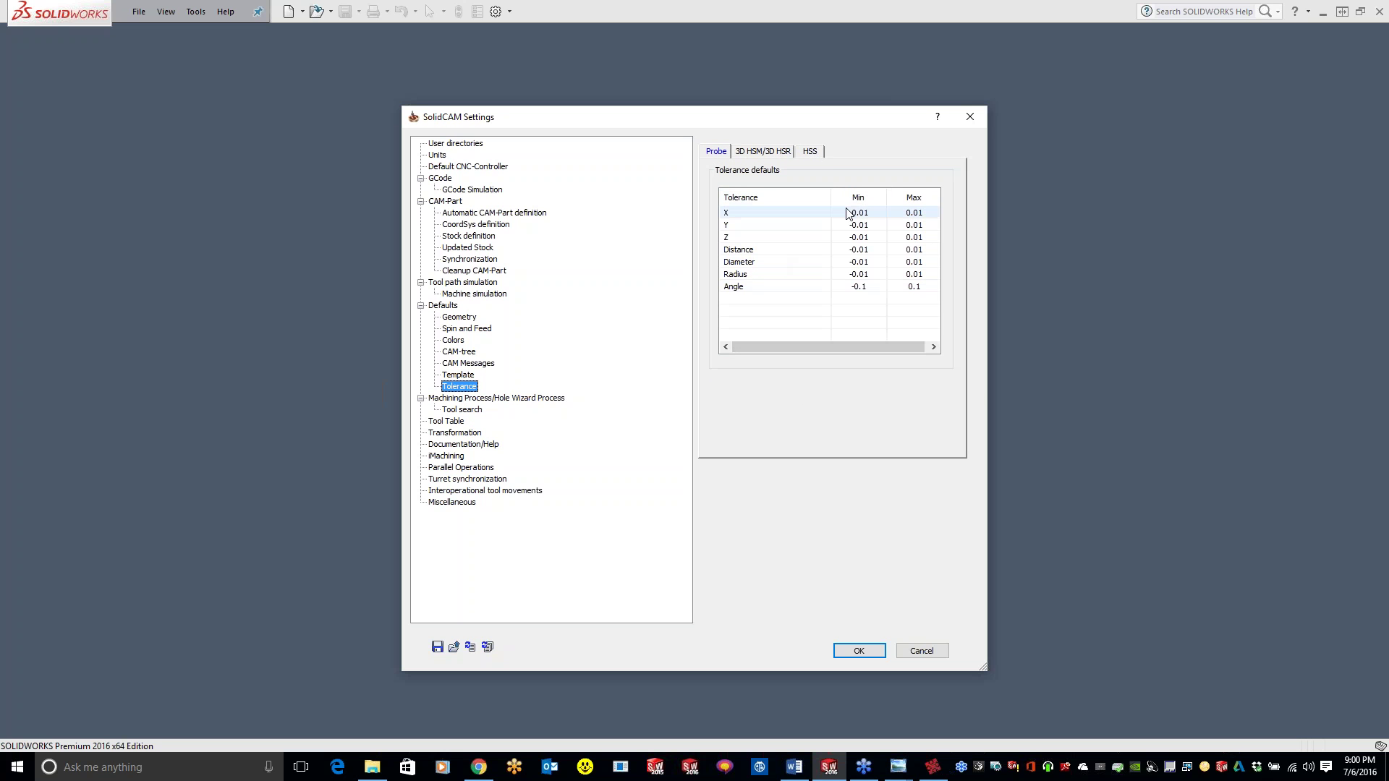
{"action": "left_click", "coordinate": [810, 151]}
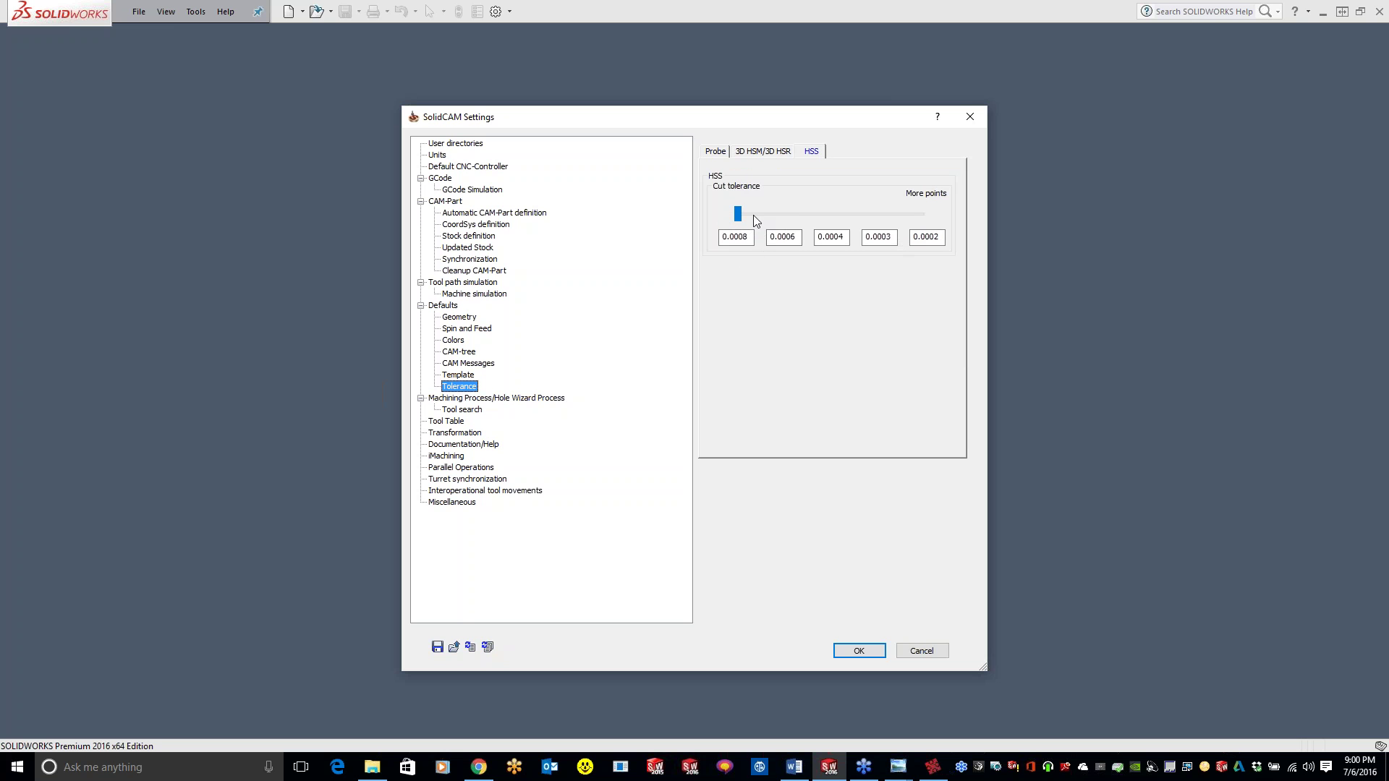
{"action": "mouse_move", "coordinate": [741, 217]}
{"action": "left_mouse_down"}
{"action": "mouse_move", "coordinate": [829, 214]}
{"action": "mouse_move", "coordinate": [963, 240]}
{"action": "mouse_move", "coordinate": [731, 230]}
{"action": "left_mouse_up"}
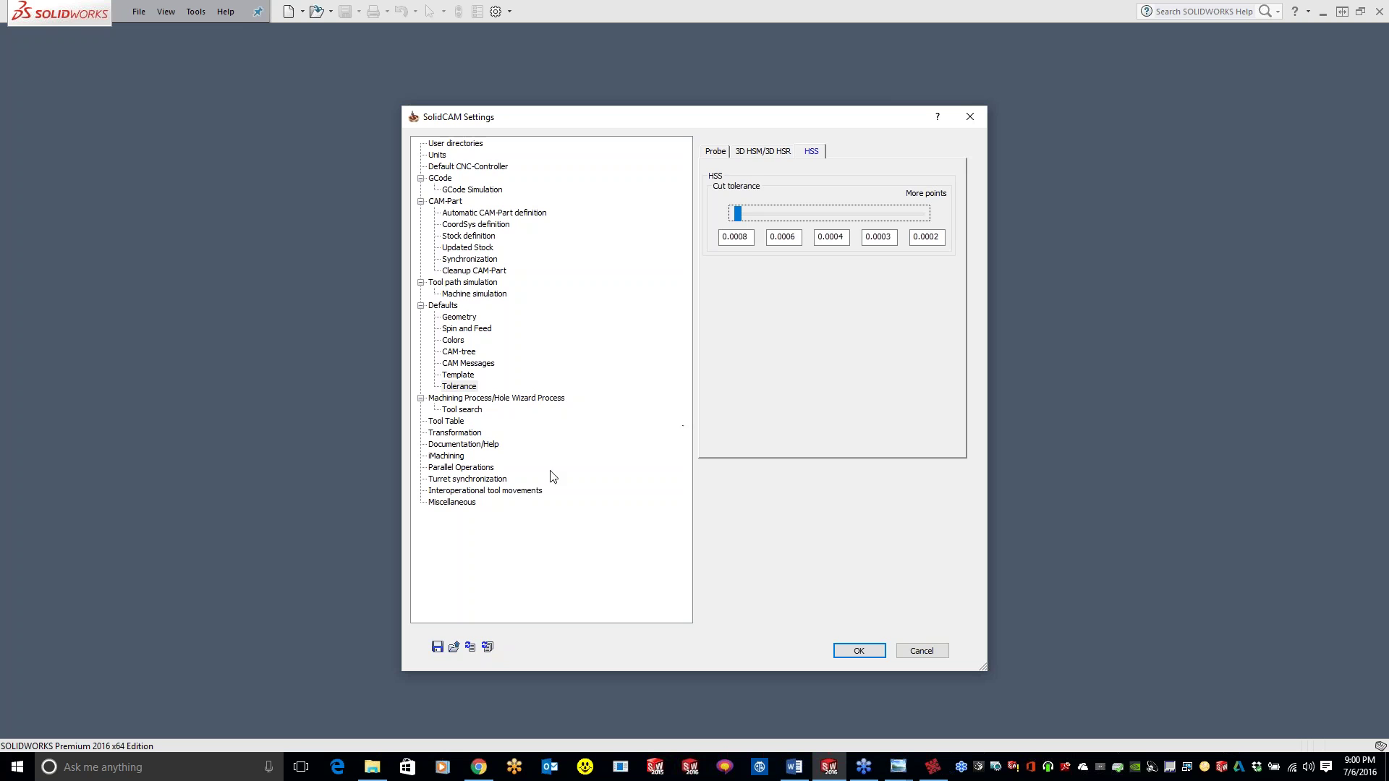
- Examine the Machining Process/Hole Wizard Process settings and the milling and turning tool search parameters
{"action": "left_click", "coordinate": [508, 399]}
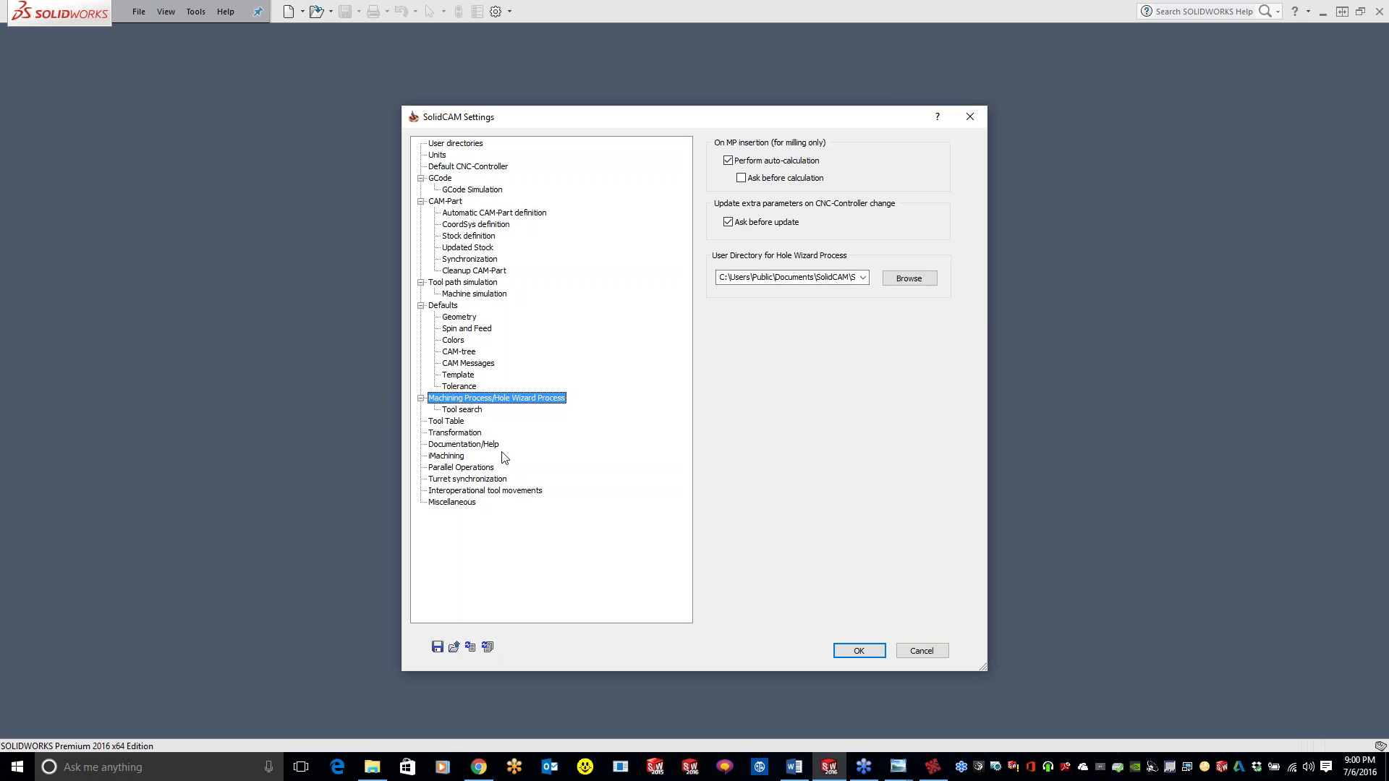
{"action": "left_click", "coordinate": [468, 410]}
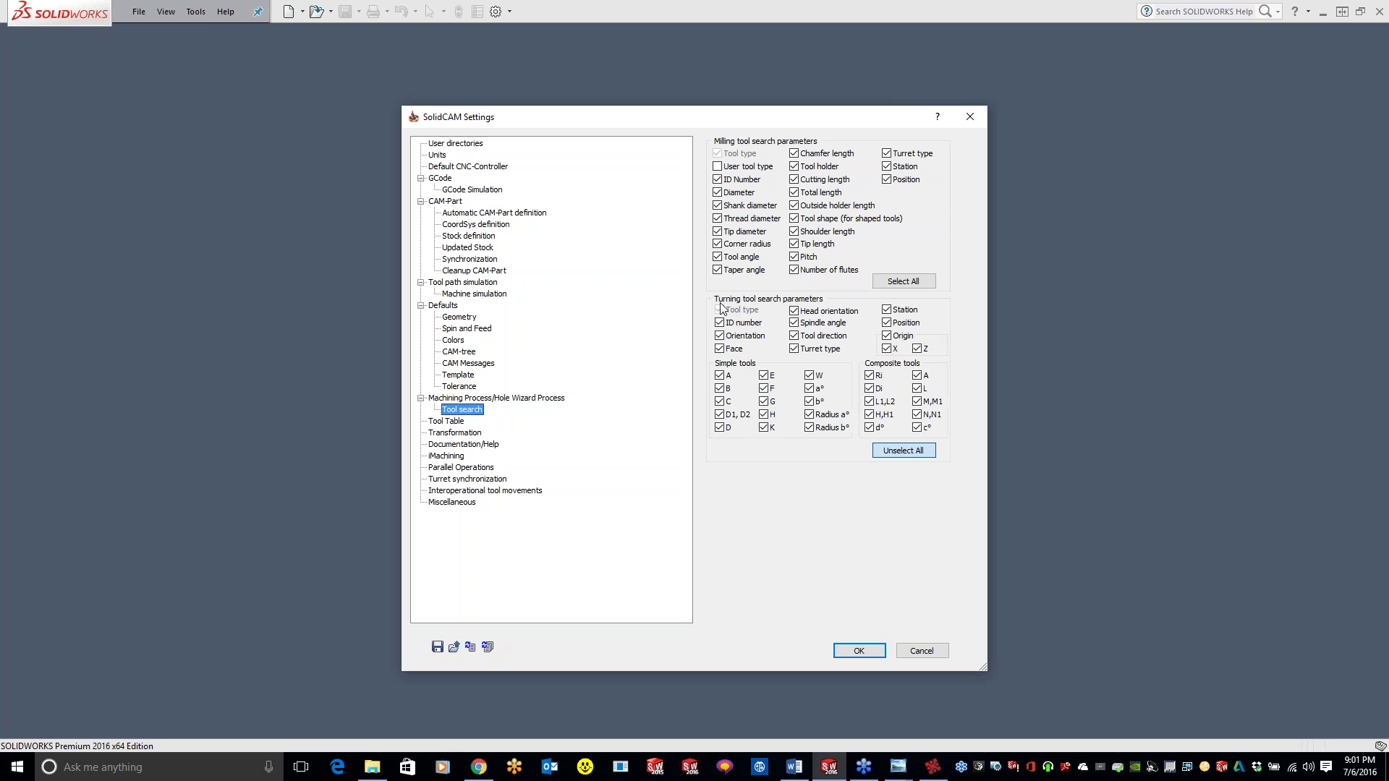
{"action": "left_click", "coordinate": [718, 205]}
- Examine the Tool Table settings, comparing the import location with the user directories and reviewing the default tool table formats
{"action": "left_click", "coordinate": [451, 422]}
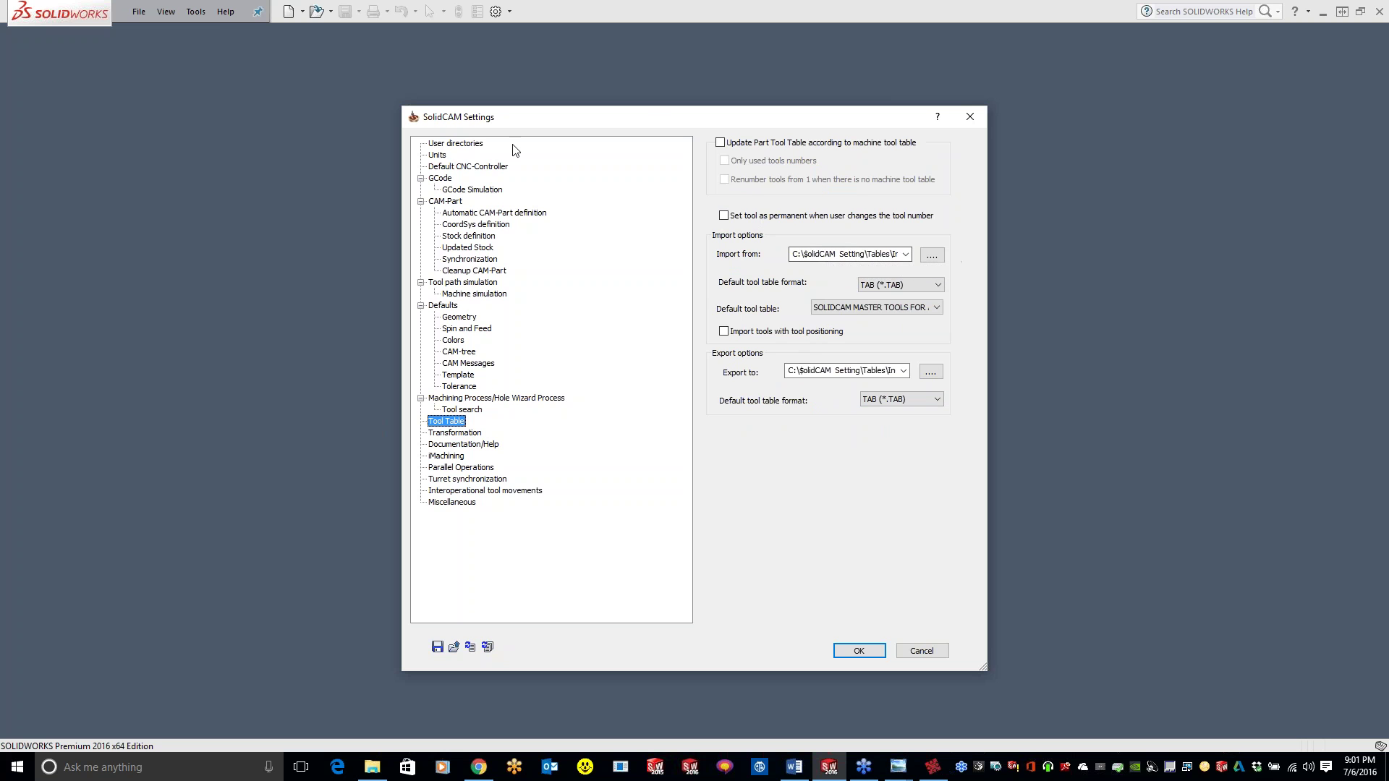
{"action": "left_click", "coordinate": [470, 144]}
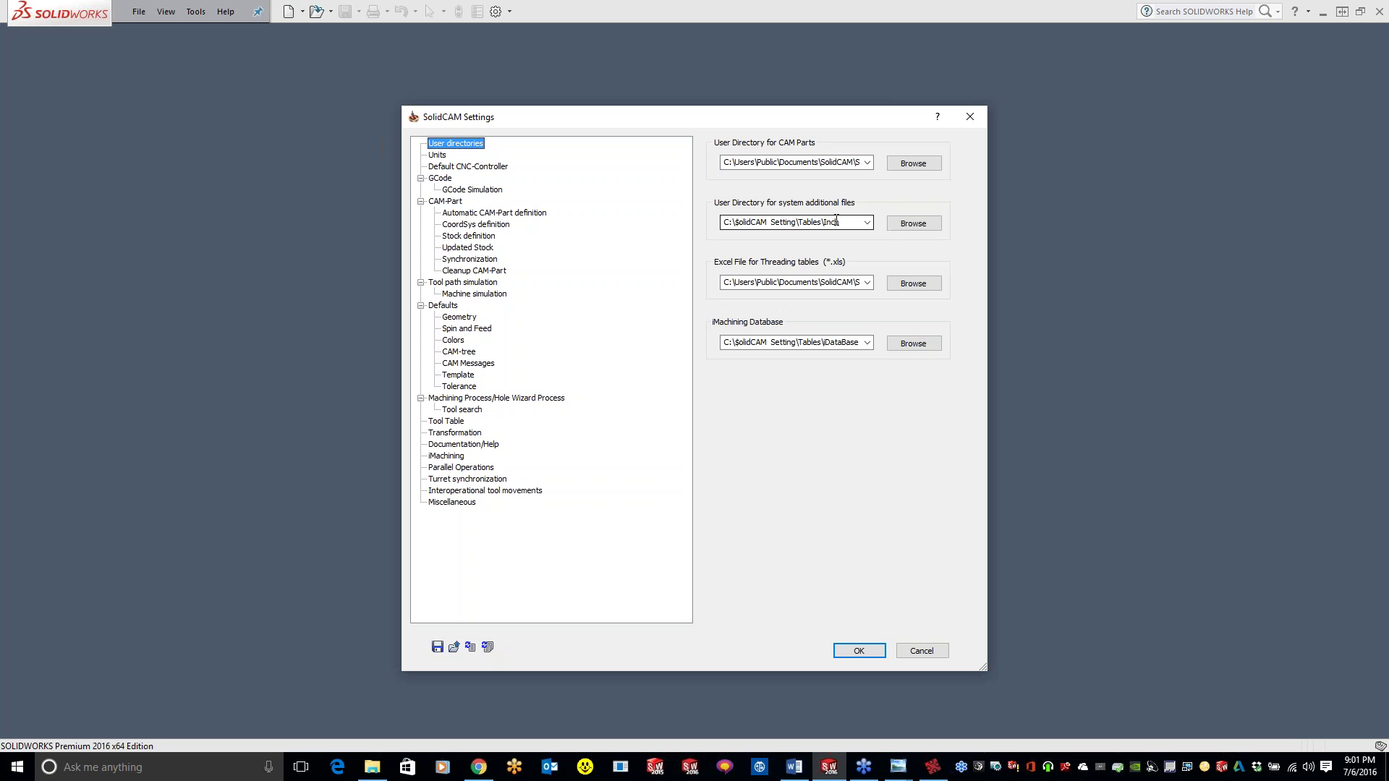
{"action": "left_click", "coordinate": [446, 423]}
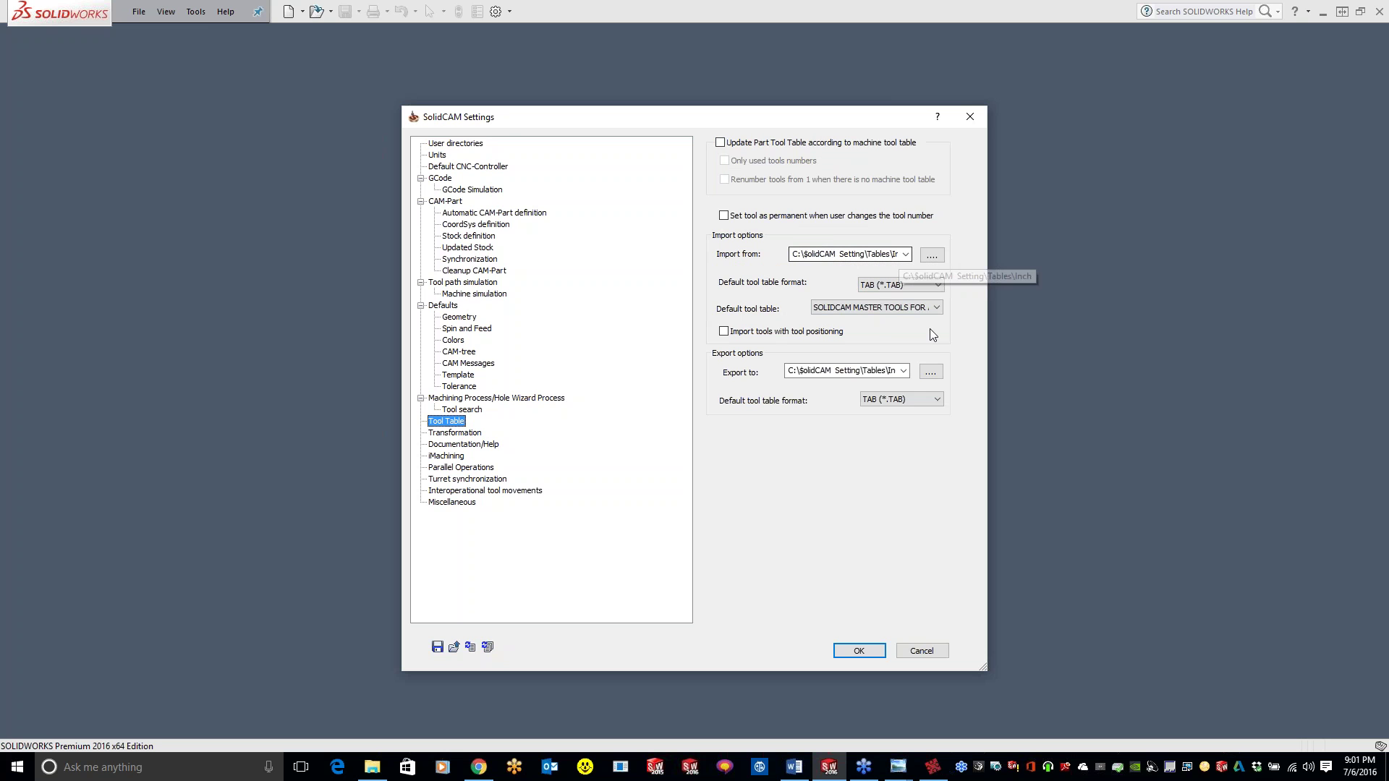
{"action": "left_click", "coordinate": [909, 287]}
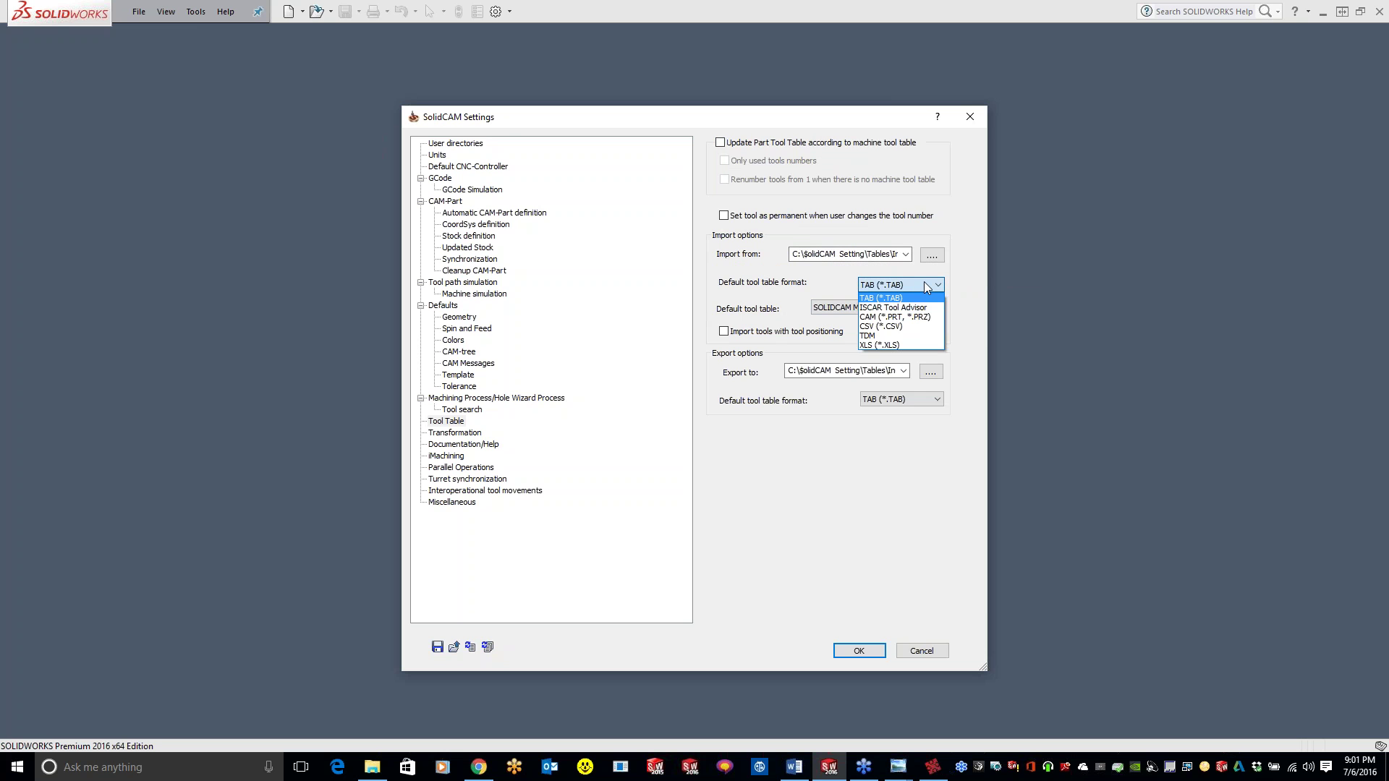
{"action": "left_click", "coordinate": [959, 283]}
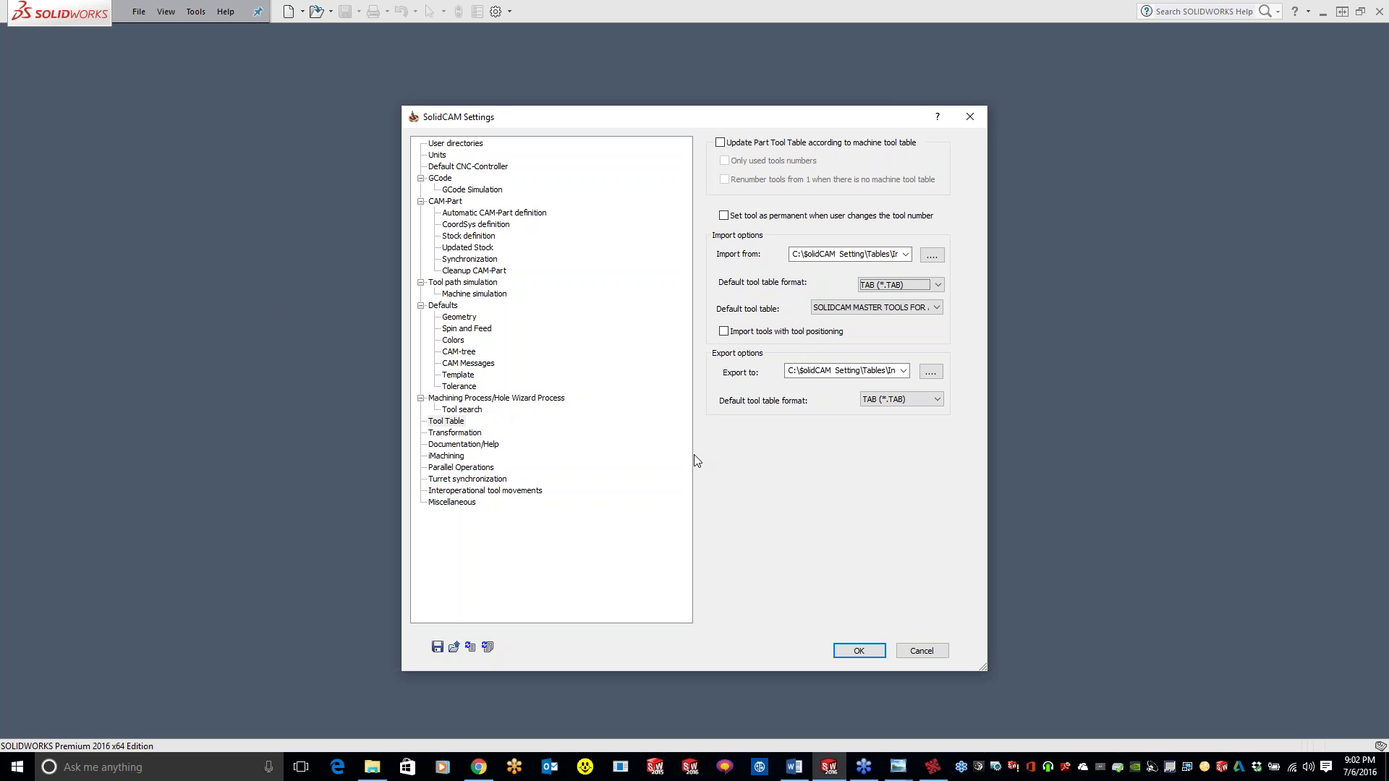
- Examine the Transformation synchronization setting and the Documentation/Help settings, including the toolsheet templates path
{"action": "left_click", "coordinate": [456, 432]}
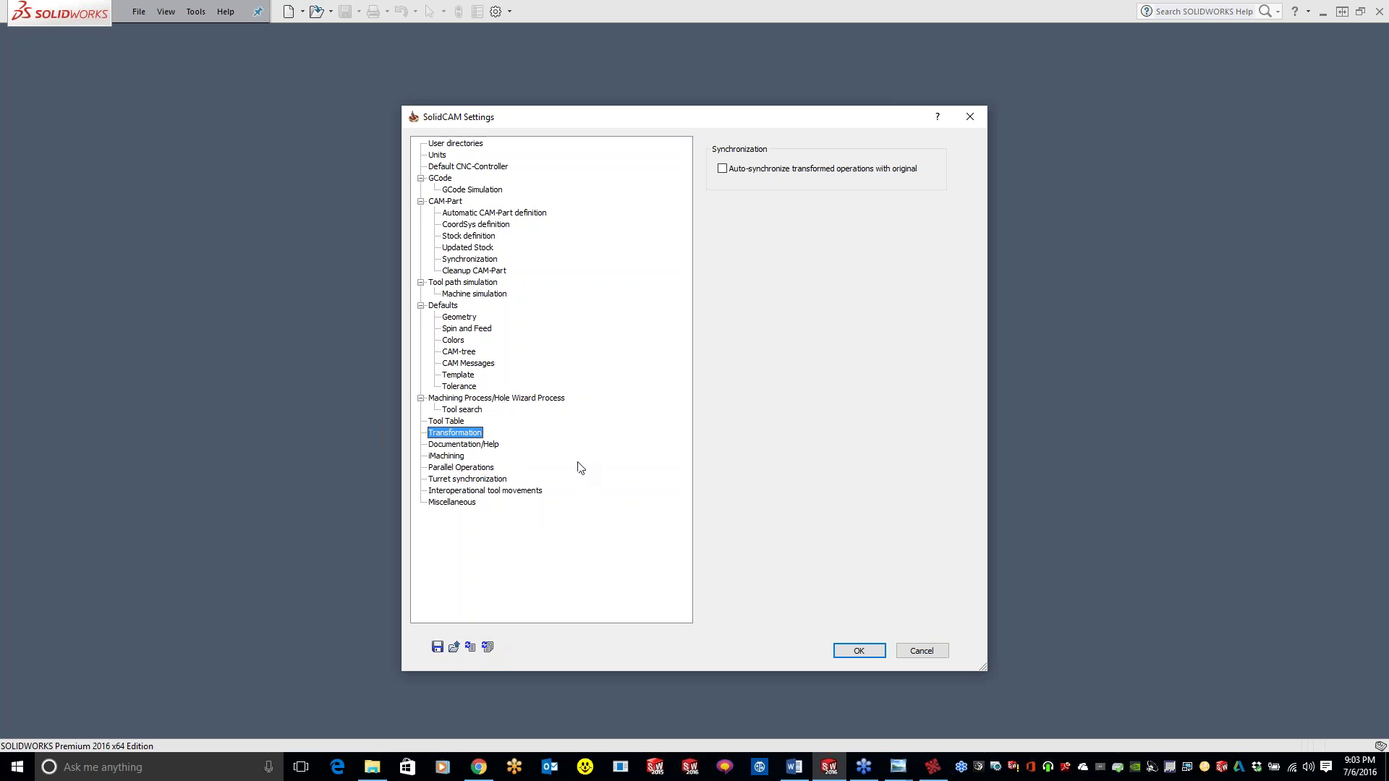
{"action": "left_click", "coordinate": [450, 444]}
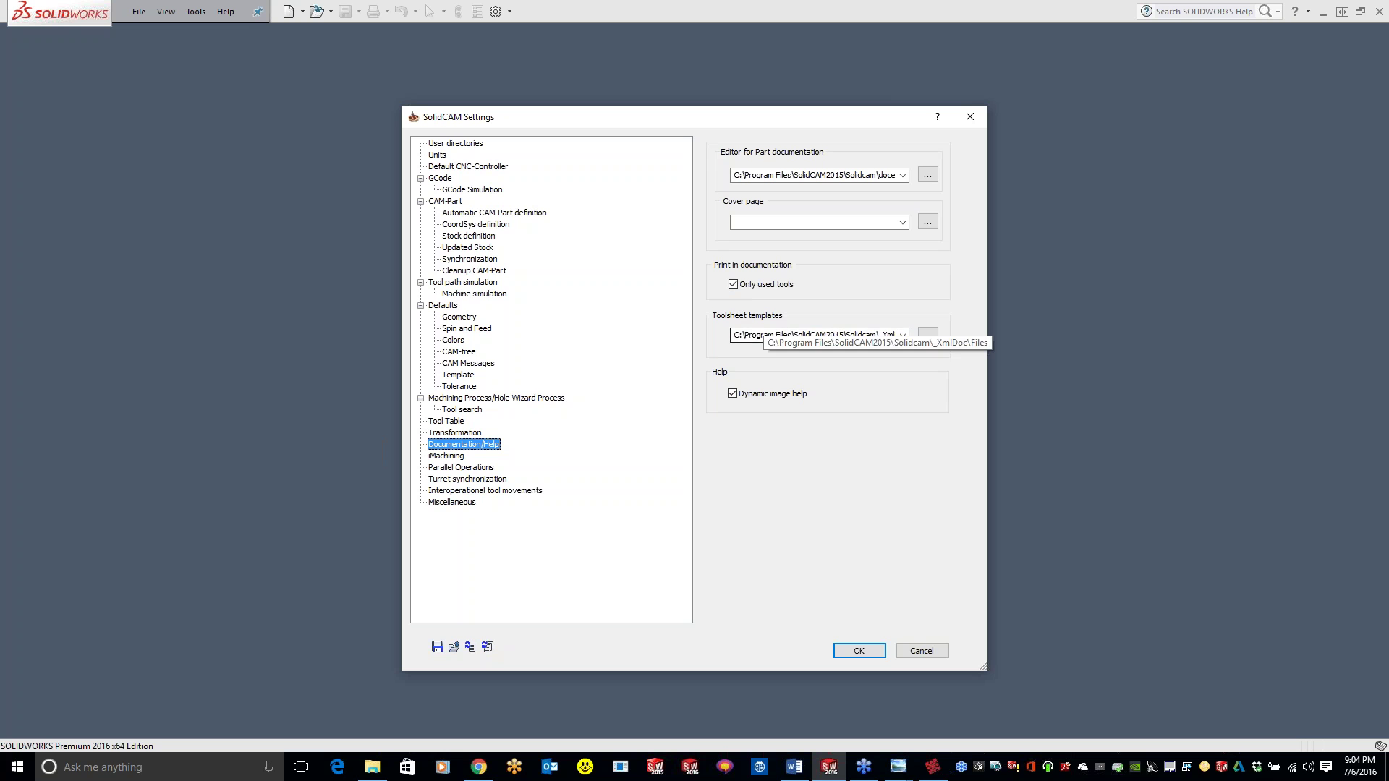
{"action": "left_click", "coordinate": [903, 335]}
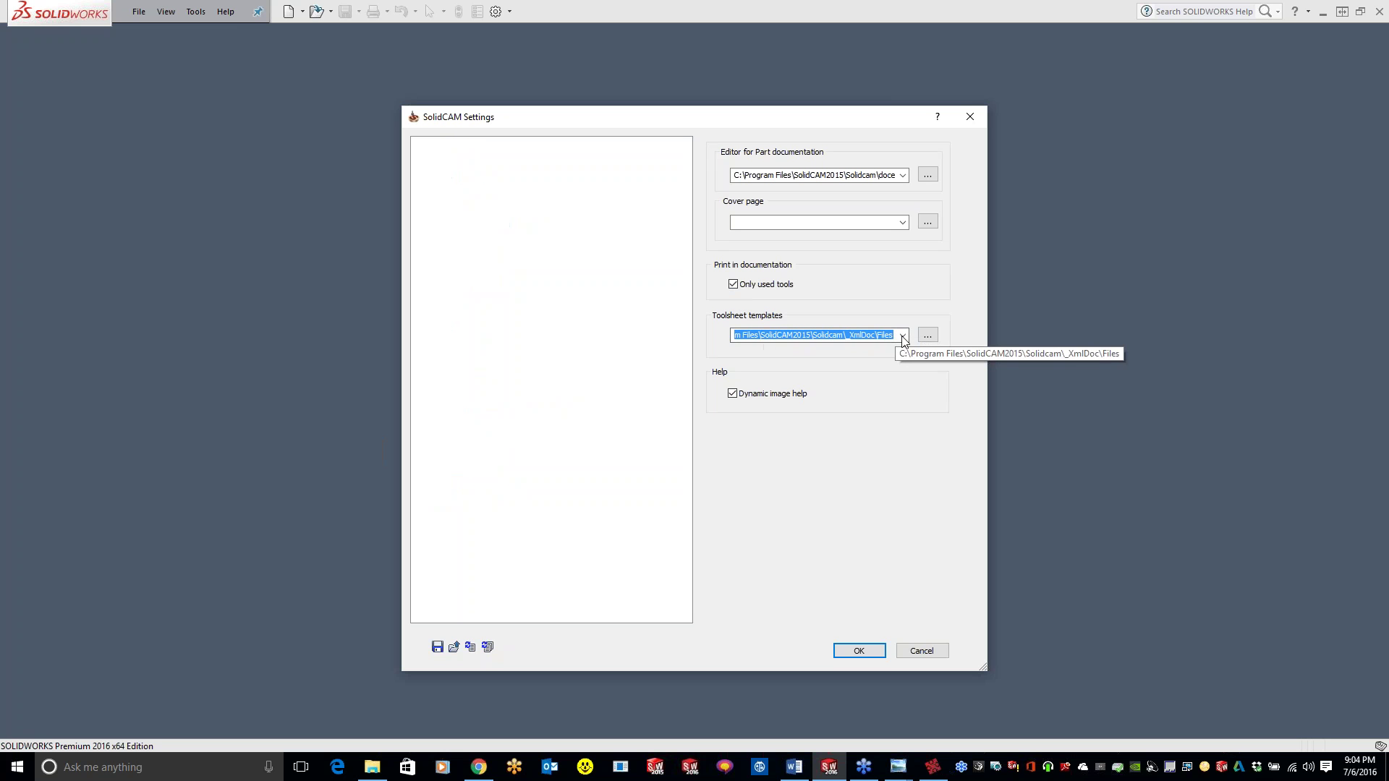
{"action": "left_click", "coordinate": [938, 453]}
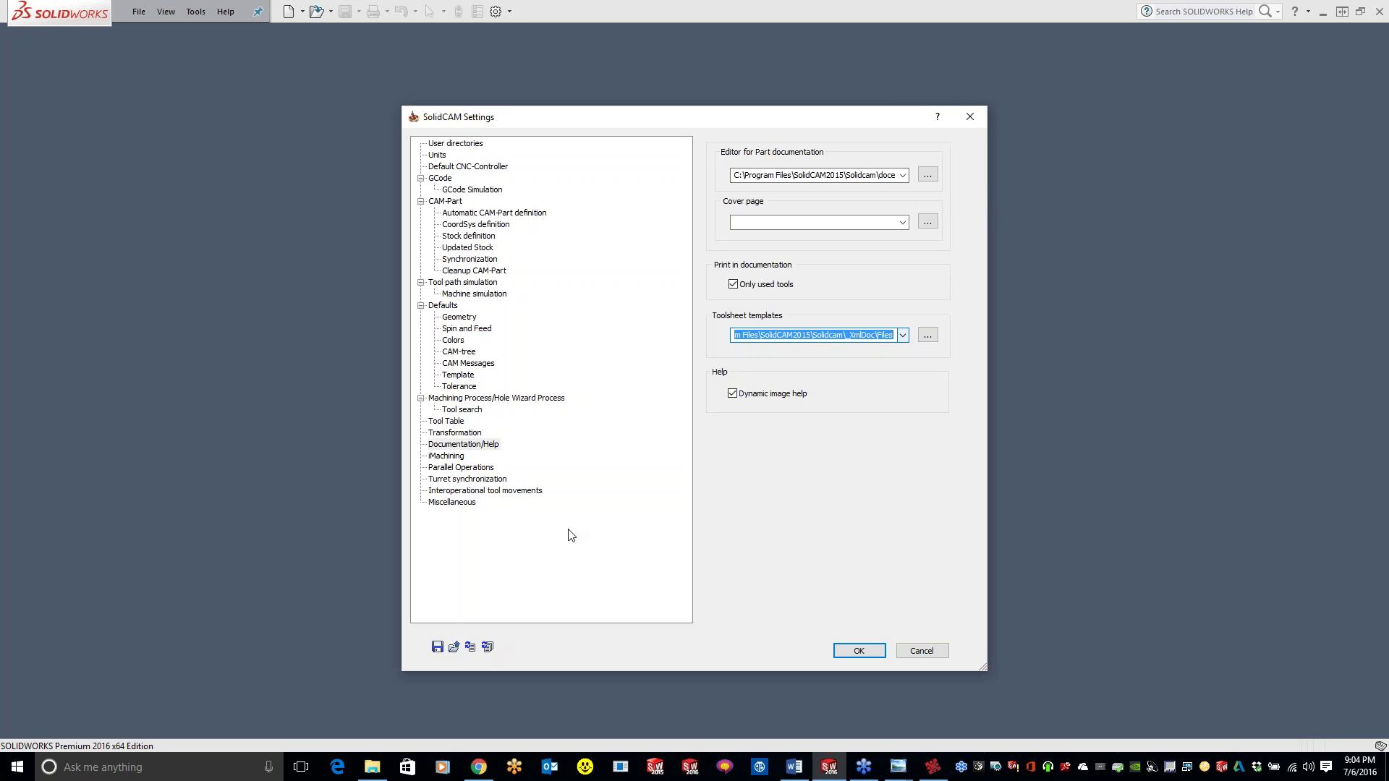
- Set the iMachining default material to 6061-T6 (SS), allow ball nose mills, and let the wizard update cutting conditions
{"action": "left_click", "coordinate": [449, 456]}
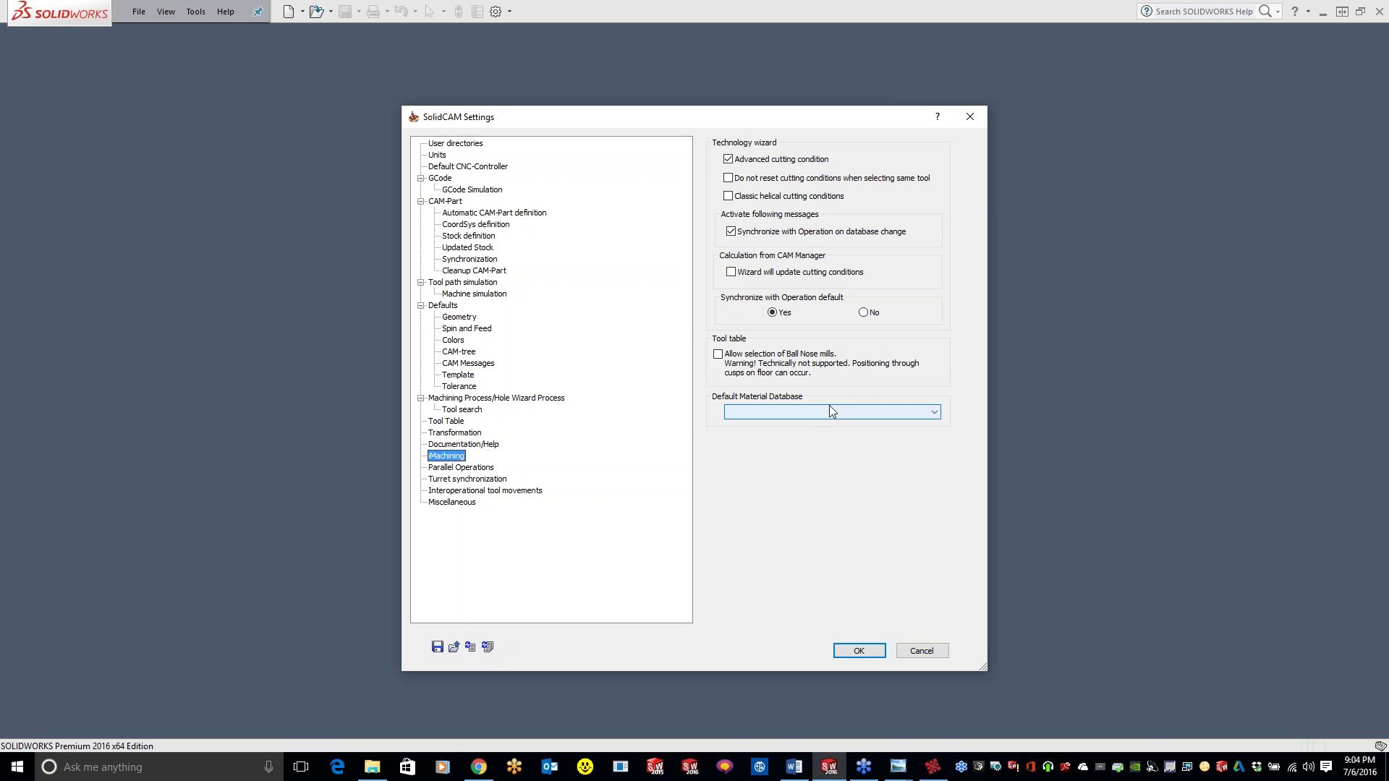
{"action": "left_click", "coordinate": [778, 413]}
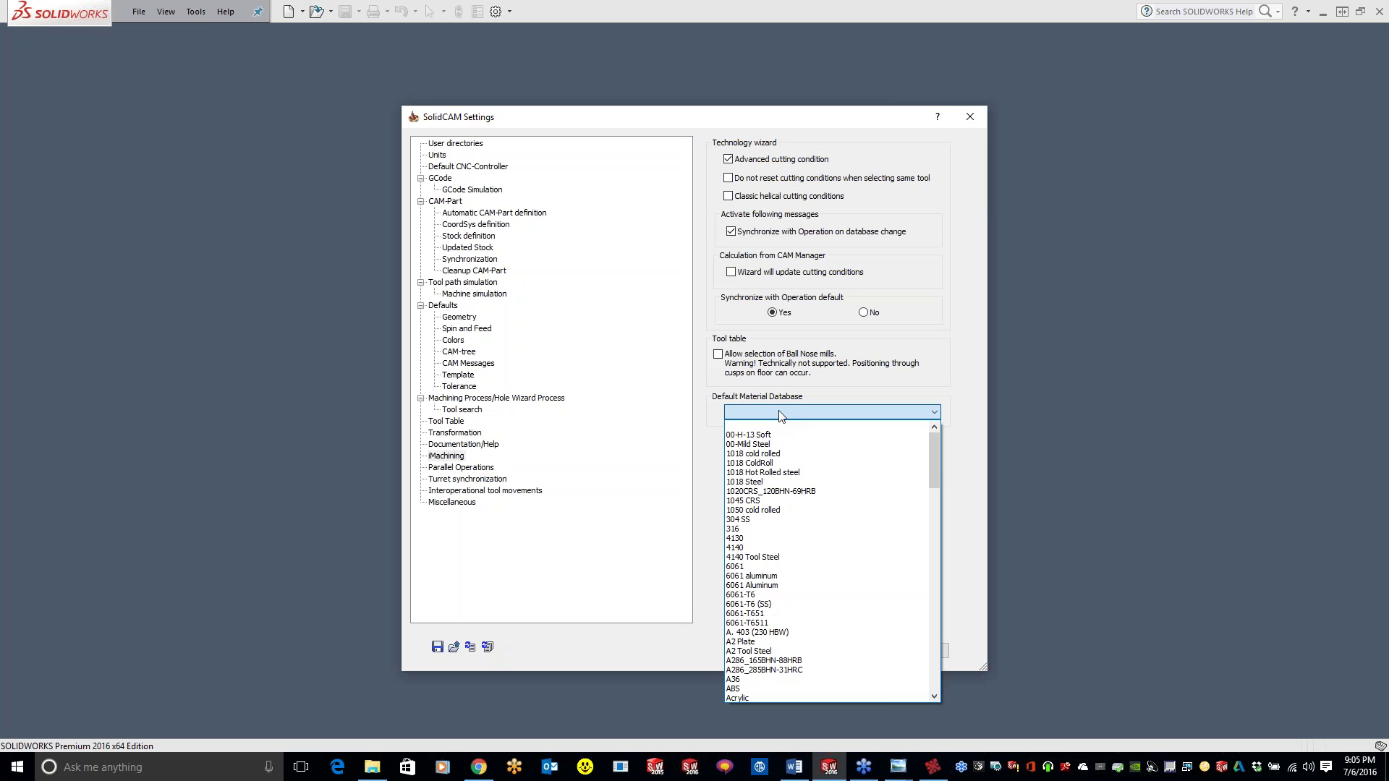
{"action": "left_click", "coordinate": [796, 604]}
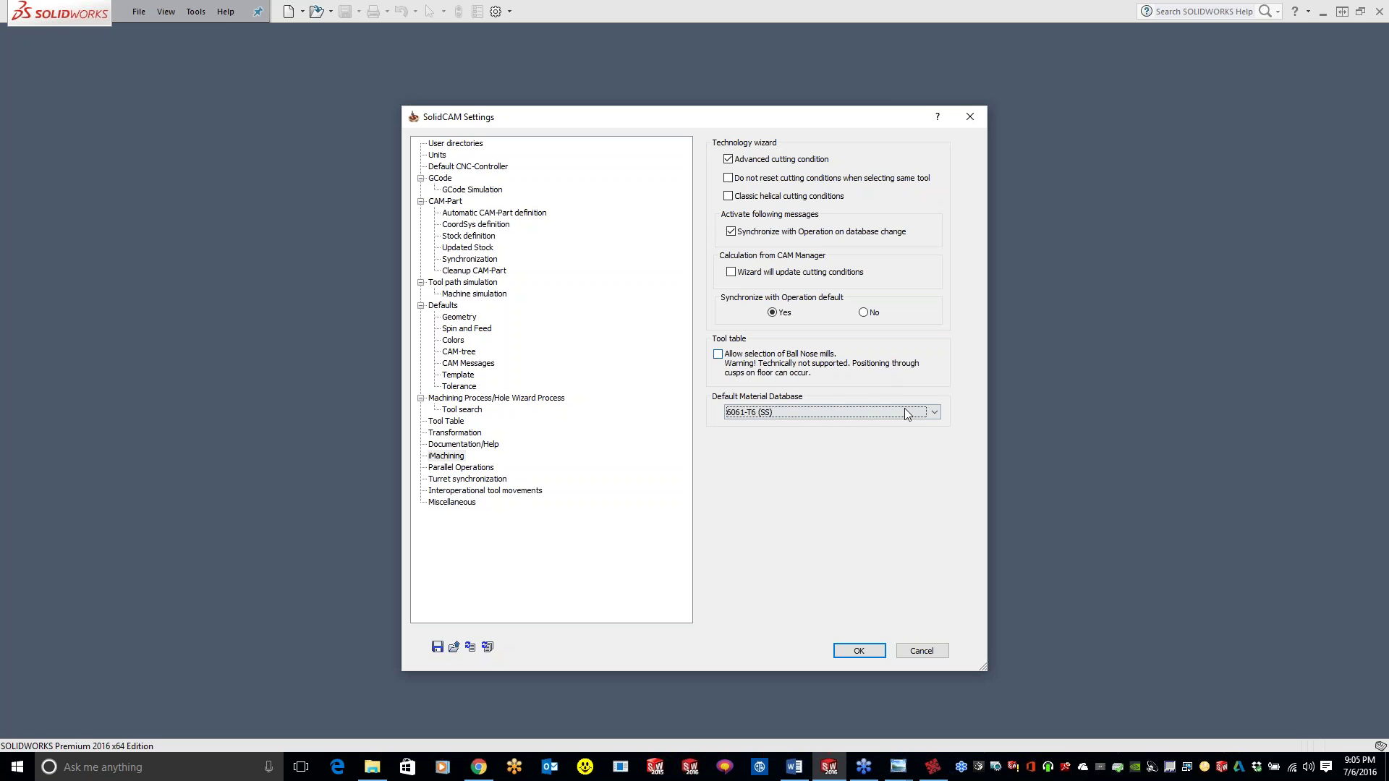
{"action": "left_click", "coordinate": [721, 357]}
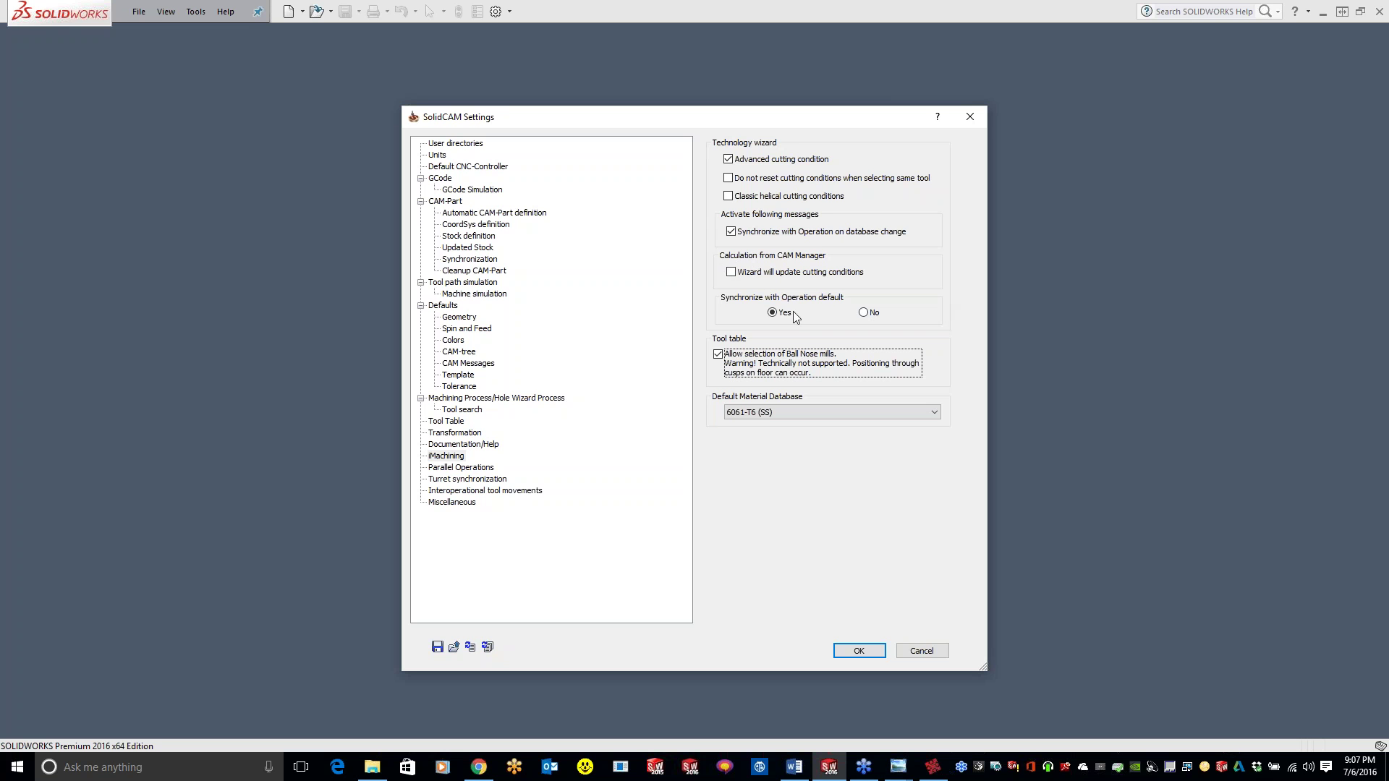
{"action": "left_click", "coordinate": [758, 277]}
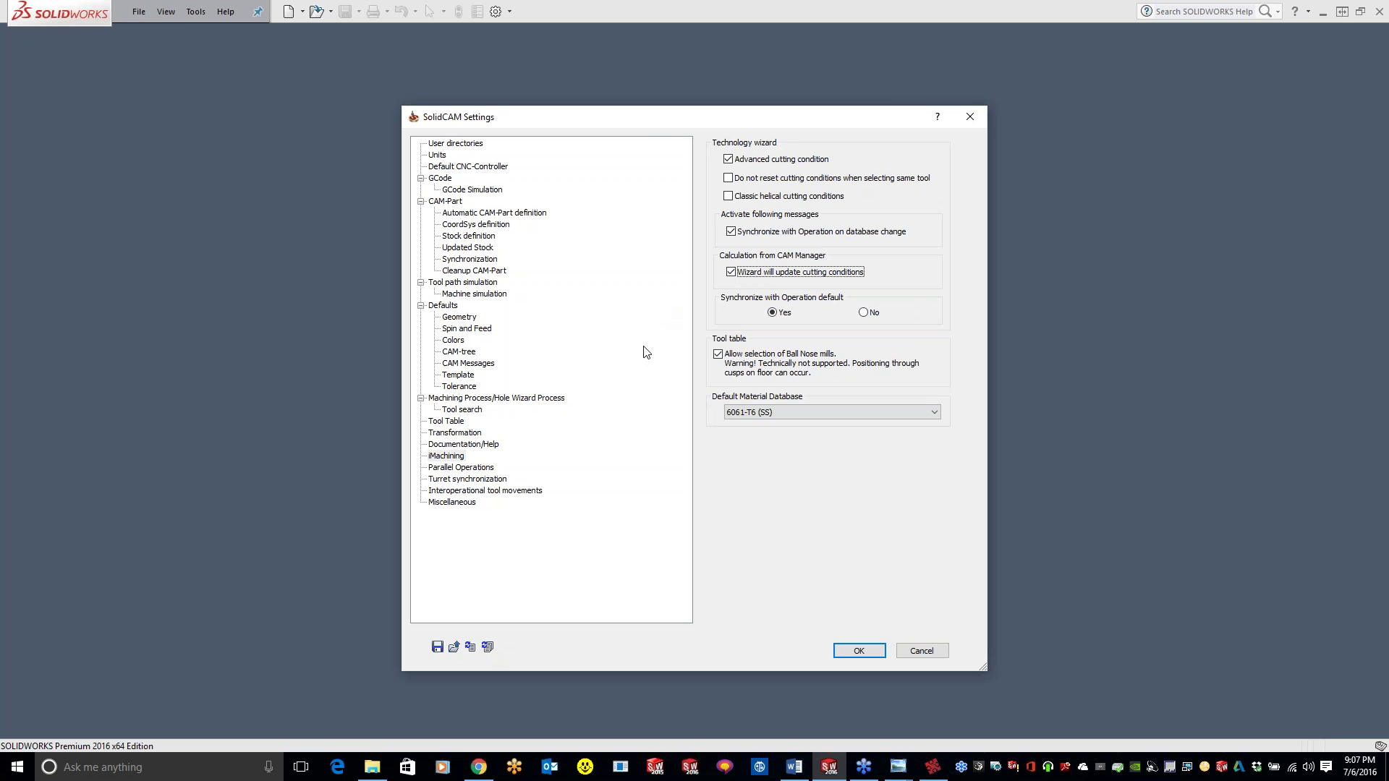
- Try the network computer option for parallel operations, restore the local one, and examine the Turret synchronization settings
{"action": "left_click", "coordinate": [450, 467]}
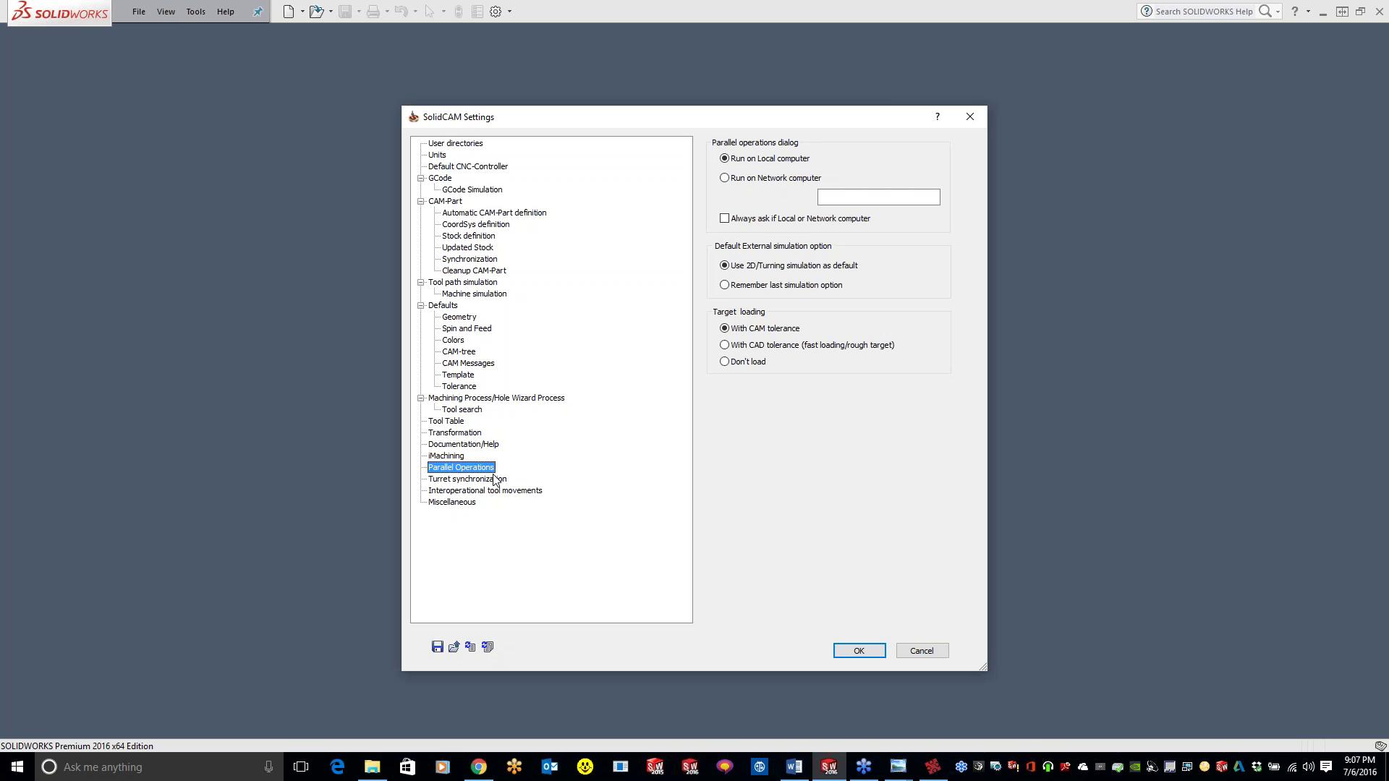
{"action": "left_click", "coordinate": [724, 178]}
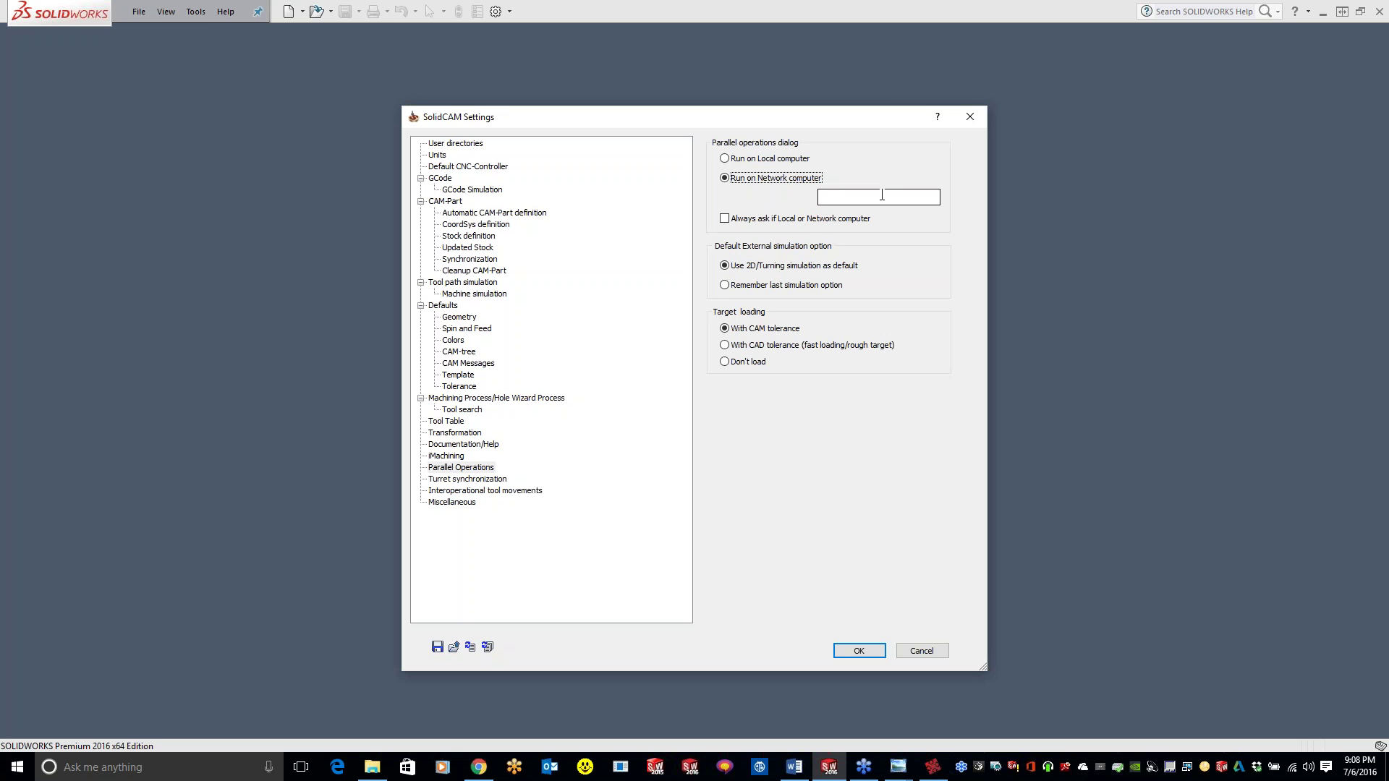
{"action": "left_click", "coordinate": [724, 159]}
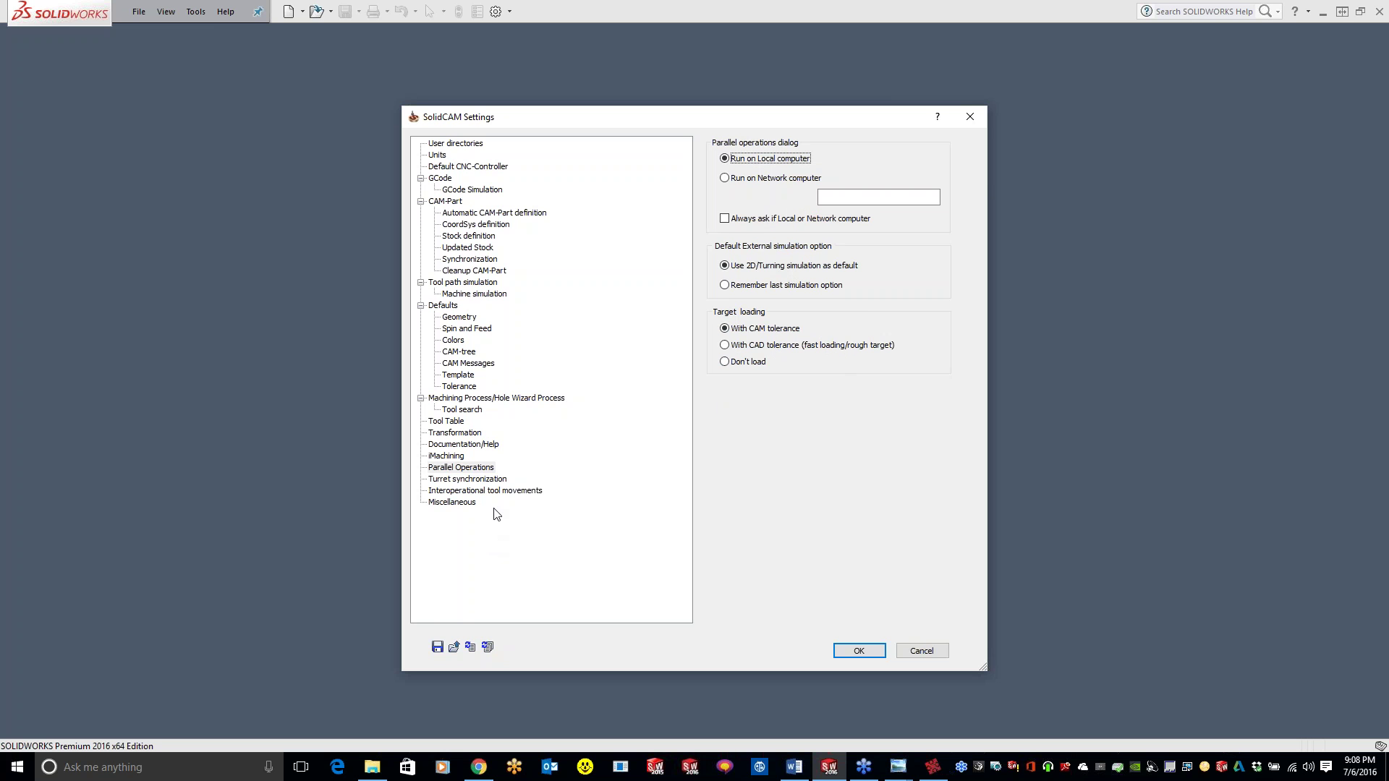
{"action": "left_click", "coordinate": [495, 479]}
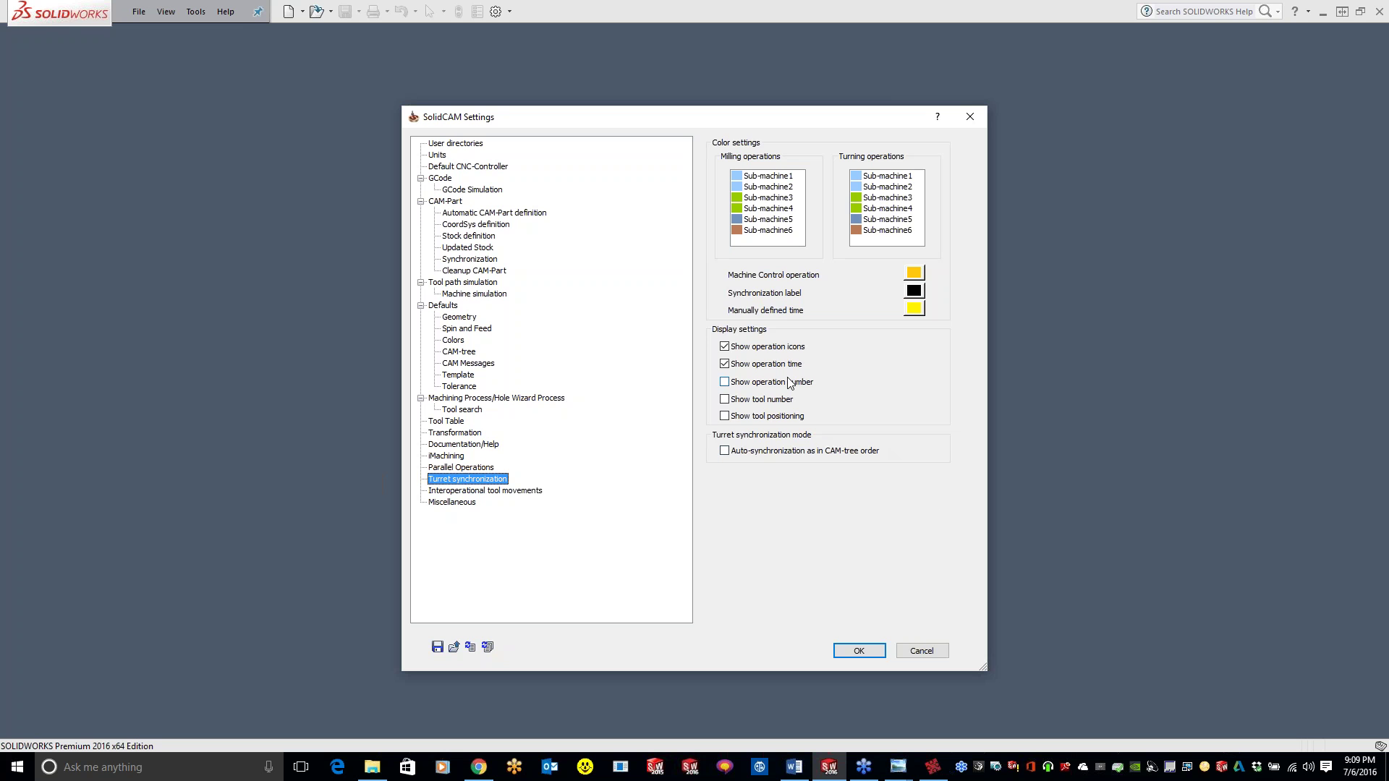
- Route movements between milling operations through the Operation Start level, and view and close the Tool_Levels reference image
{"action": "left_click", "coordinate": [488, 493]}
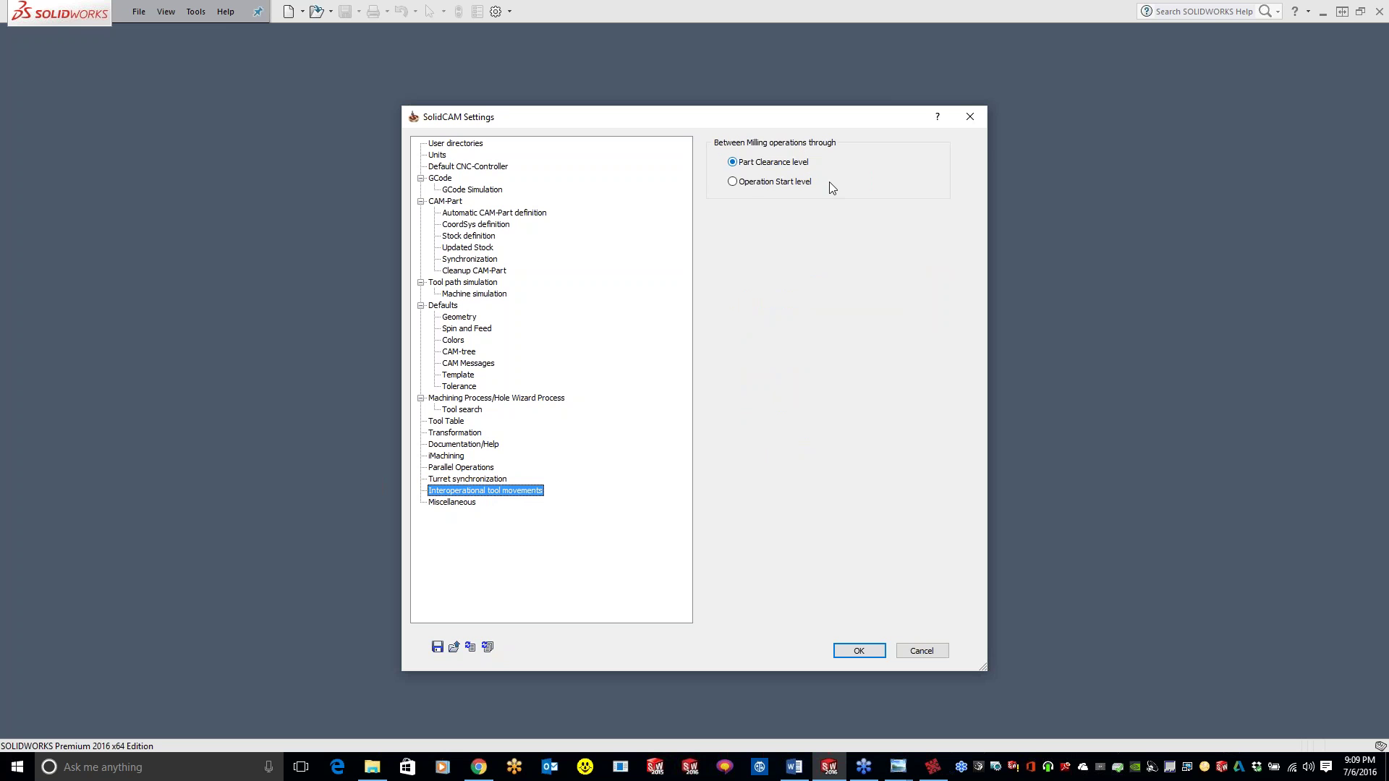
{"action": "left_click", "coordinate": [730, 182]}
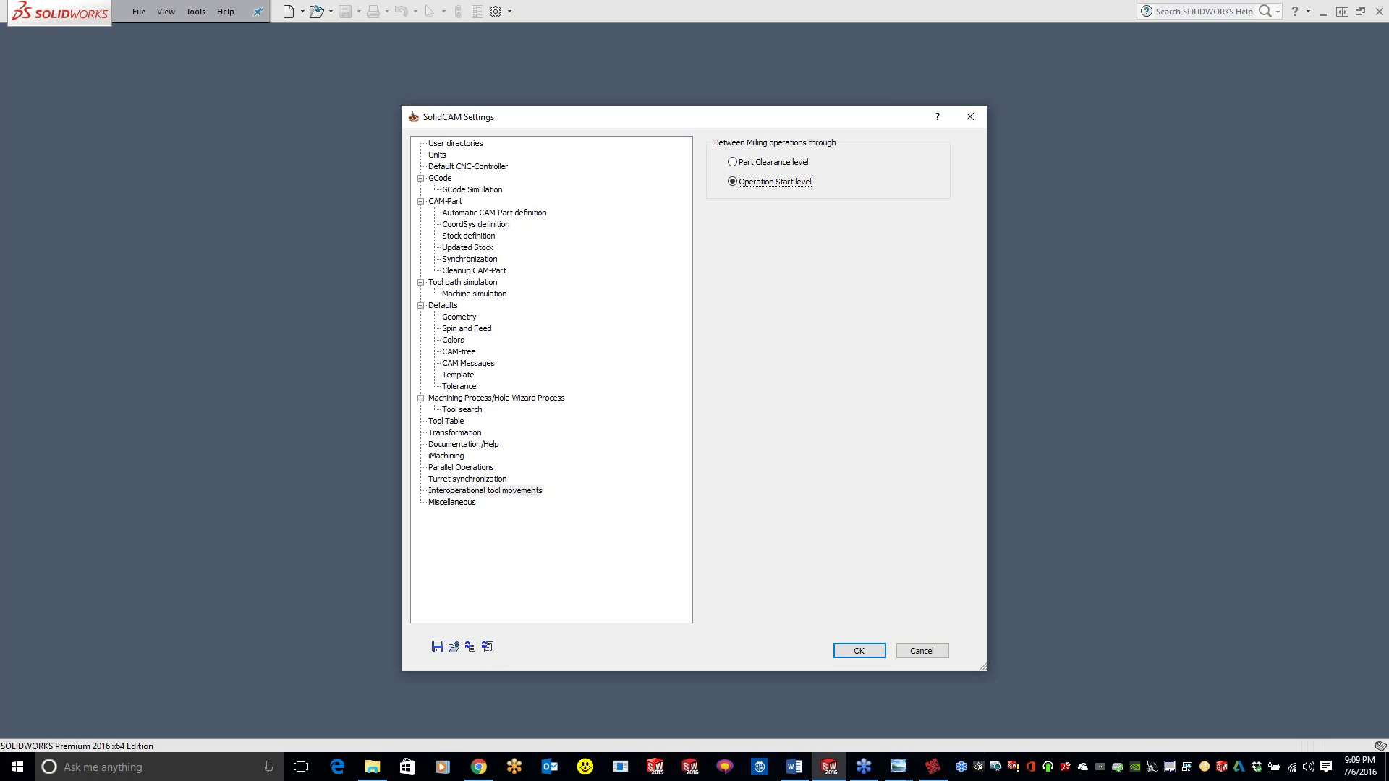
{"action": "key", "text": "alt+Tab"}
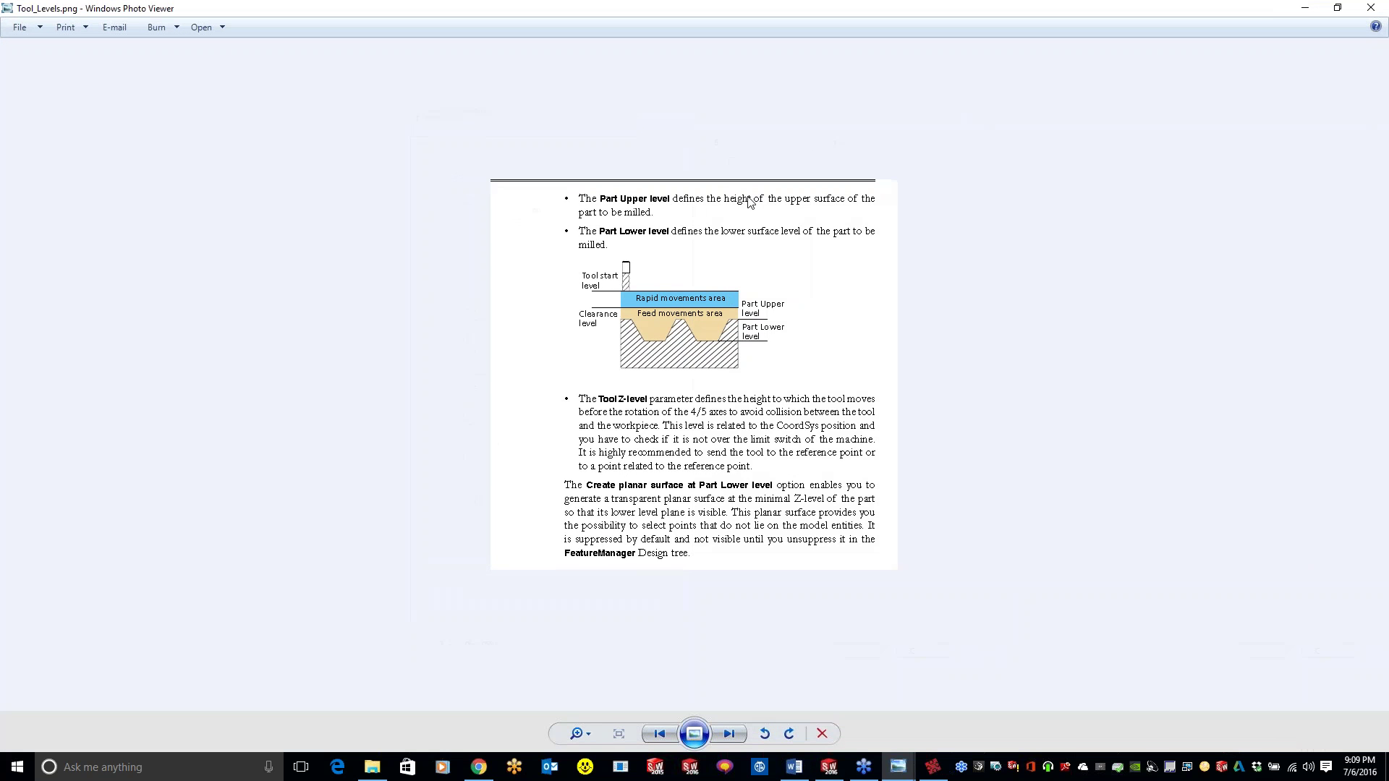
{"action": "left_click", "coordinate": [1368, 9]}
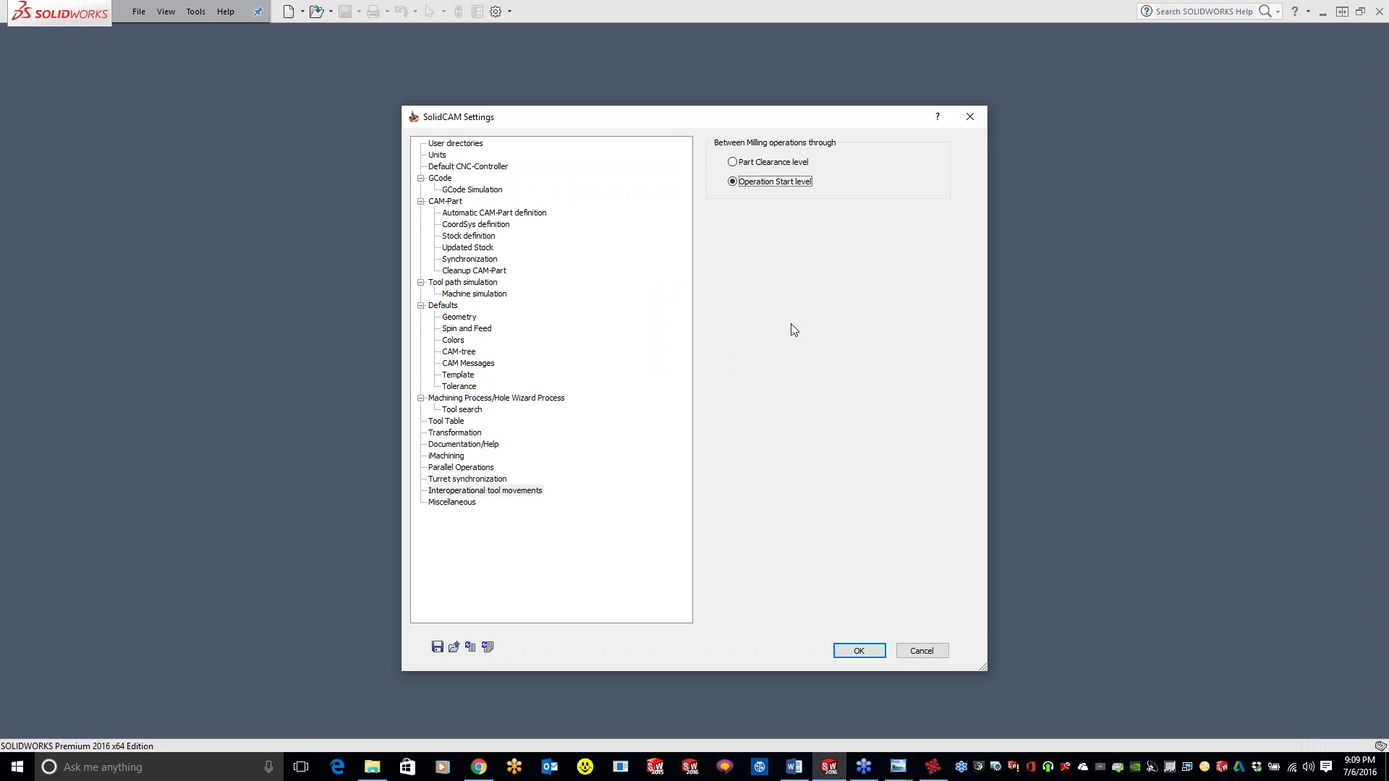
- Examine the Miscellaneous settings, including the number of recent CAM-Parts, and close the SolidCAM Settings without saving
{"action": "left_click", "coordinate": [456, 503]}
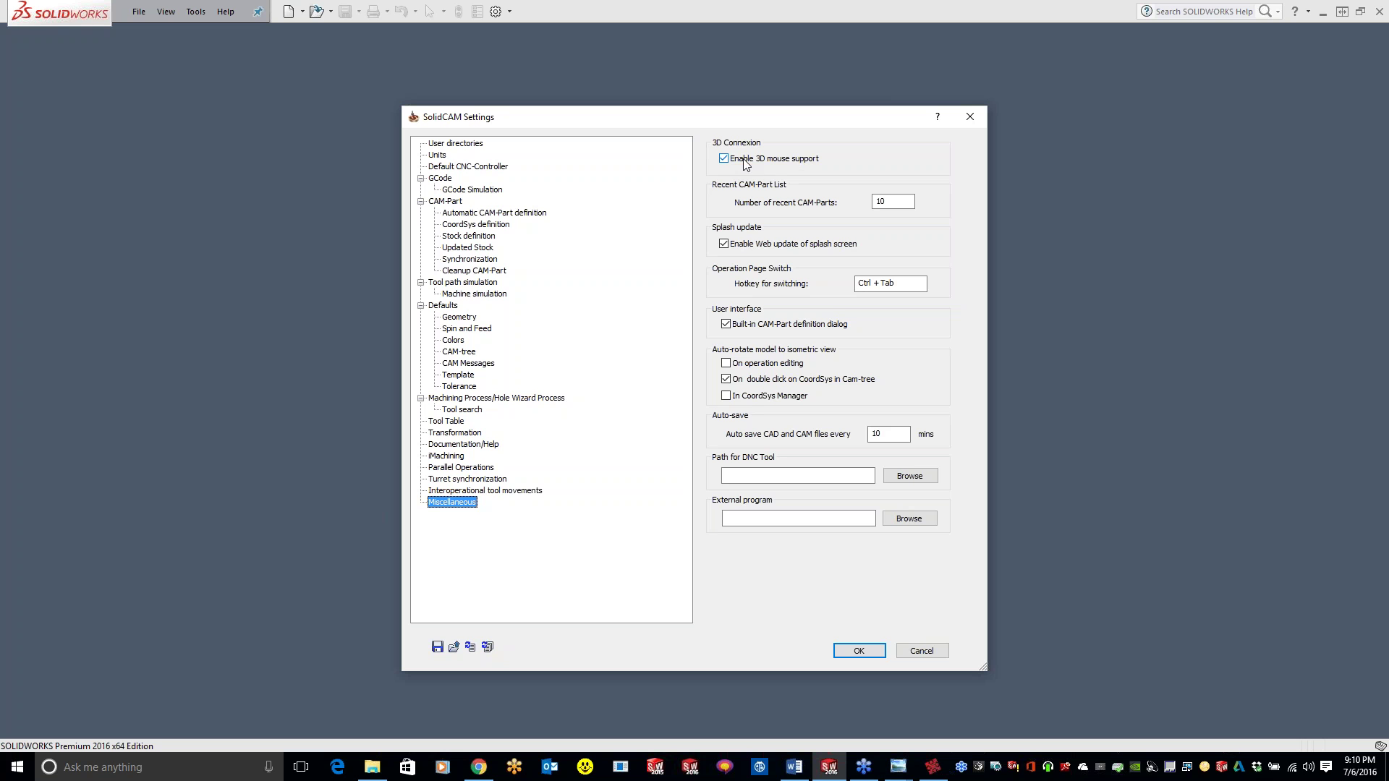
{"action": "left_click", "coordinate": [899, 201]}
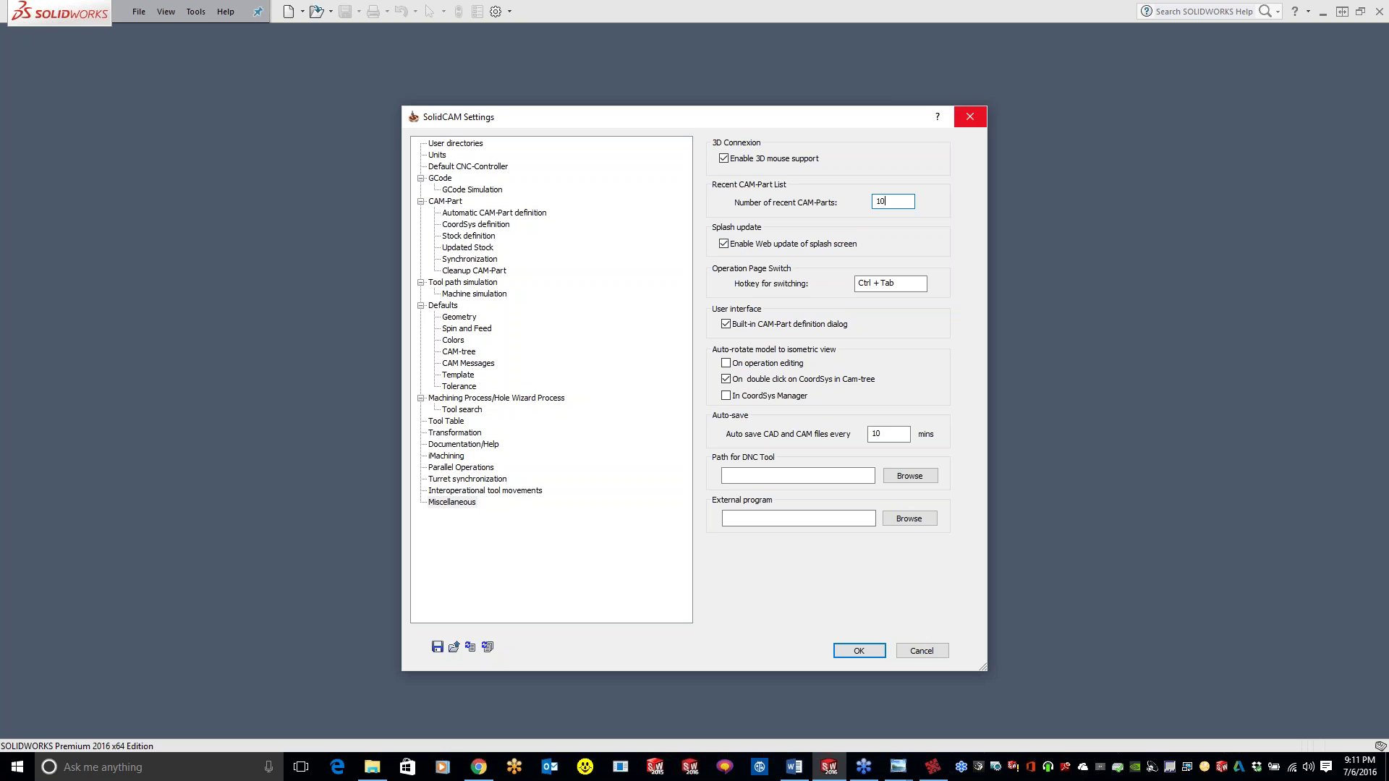
{"action": "left_click", "coordinate": [969, 117]}
- Open the recent CAM-Part SOLIDCAM SETTINGS-1
{"action": "left_click", "coordinate": [205, 9]}
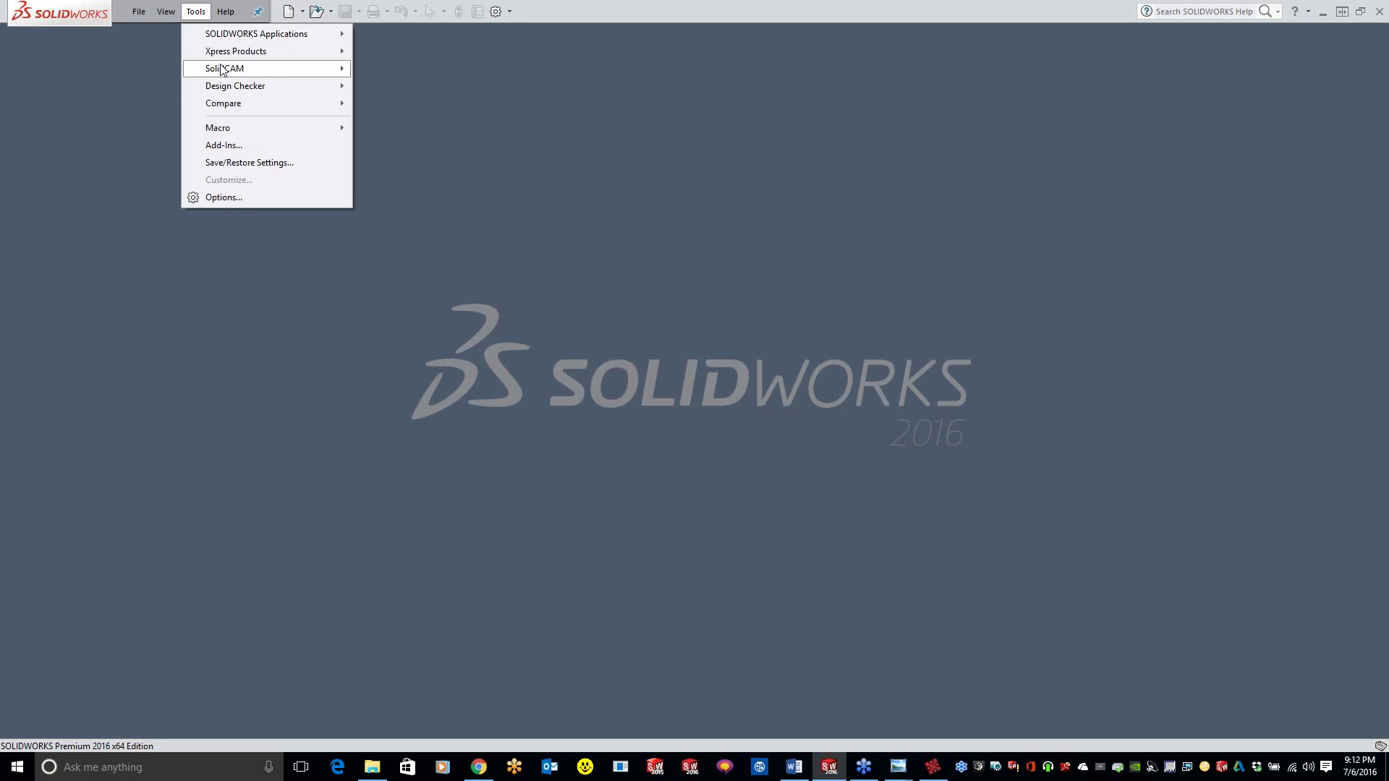
{"action": "mouse_move", "coordinate": [224, 71]}
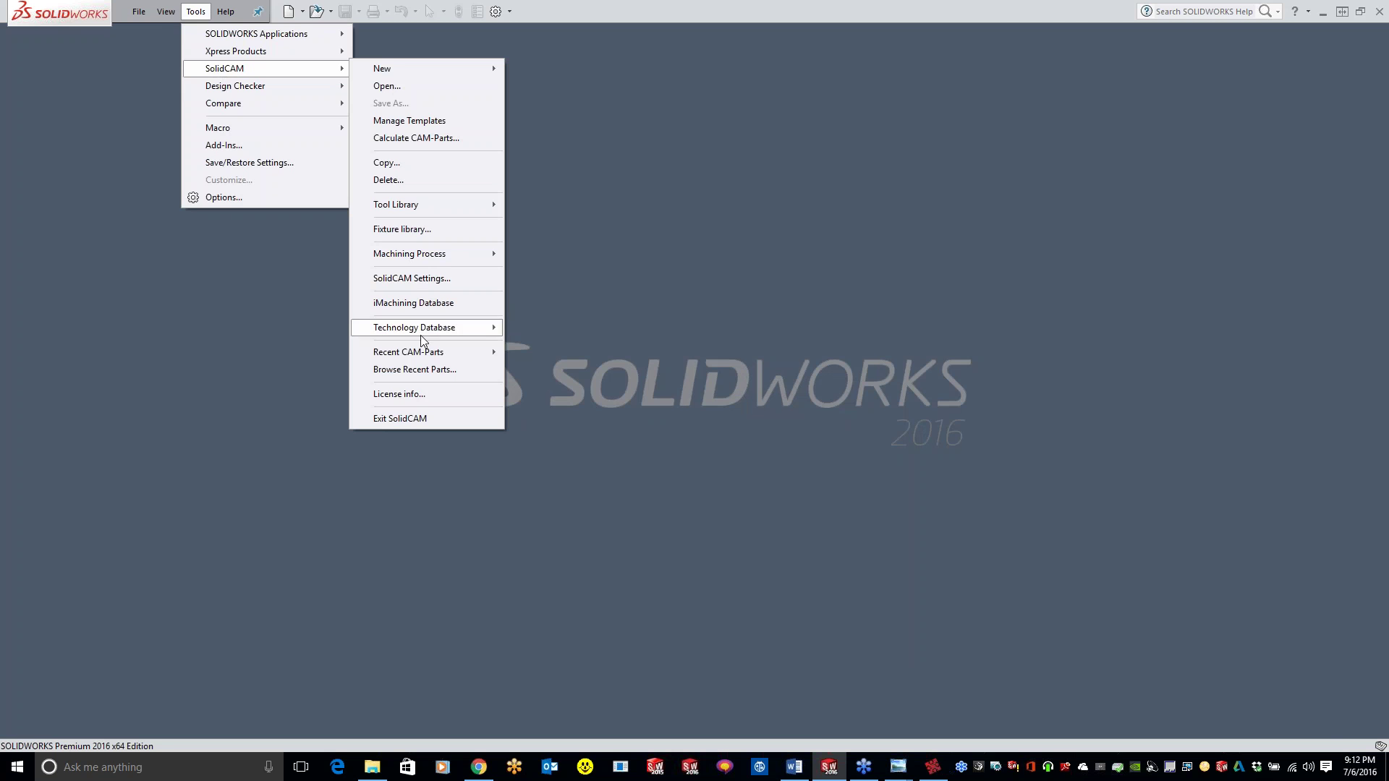
{"action": "mouse_move", "coordinate": [423, 351]}
{"action": "left_click", "coordinate": [550, 352]}
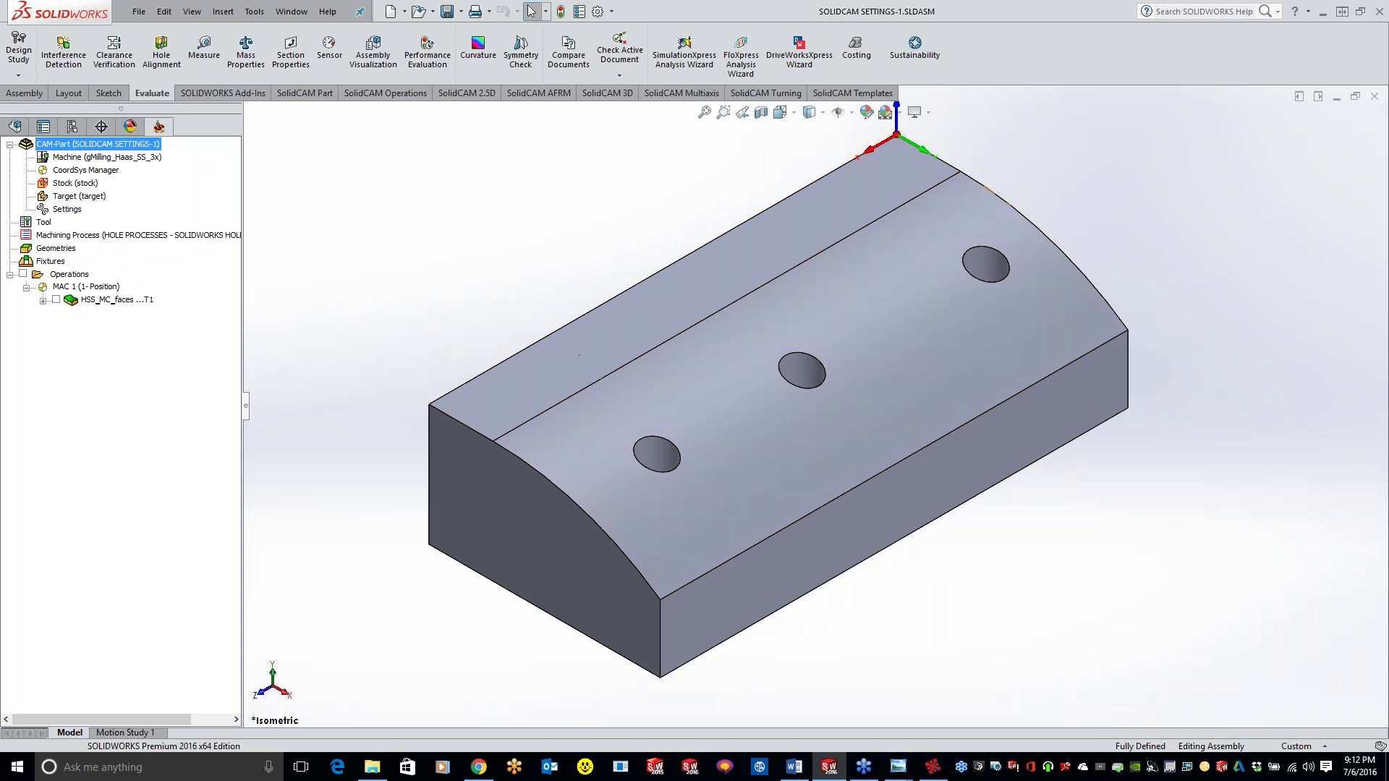
- Examine the CAM-Part's own settings for templates and synchronization
{"action": "double_click", "coordinate": [67, 210]}
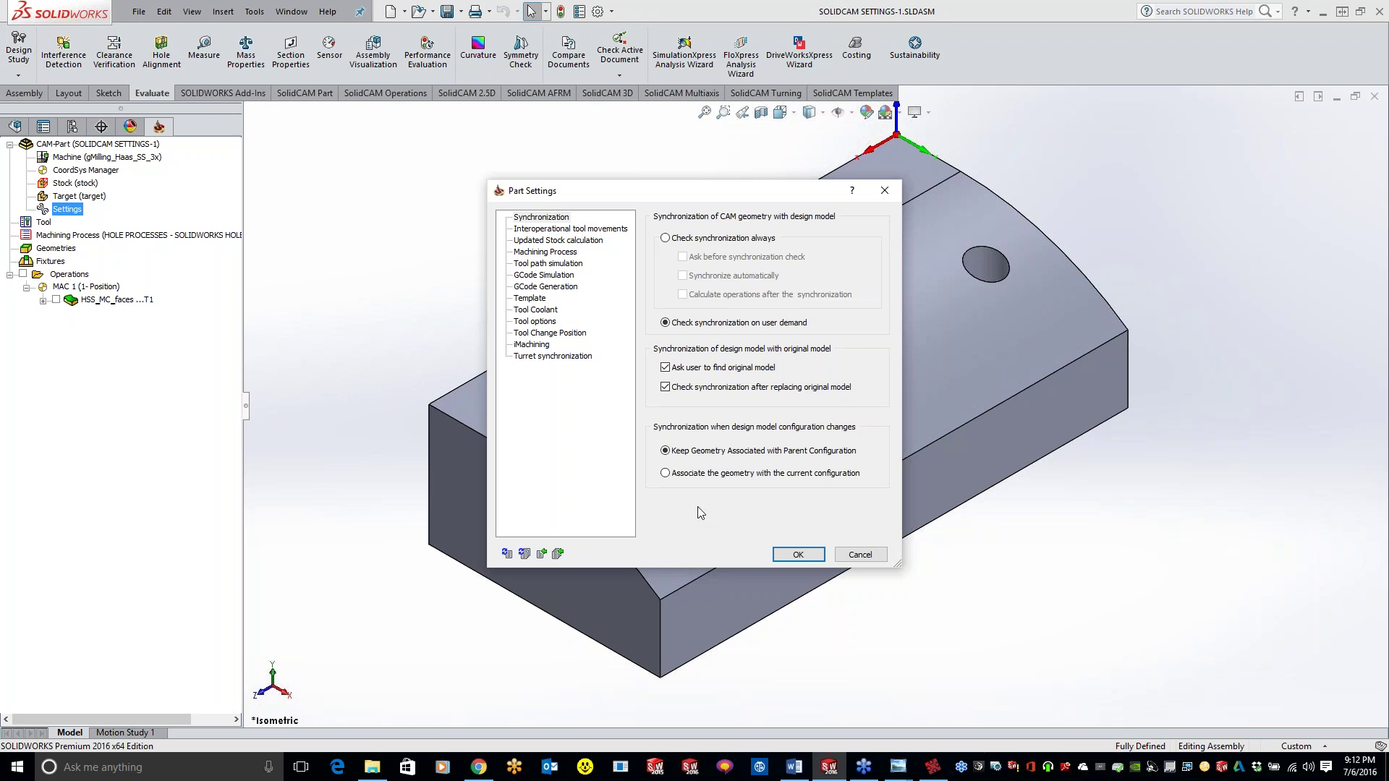
{"action": "left_click", "coordinate": [534, 299]}
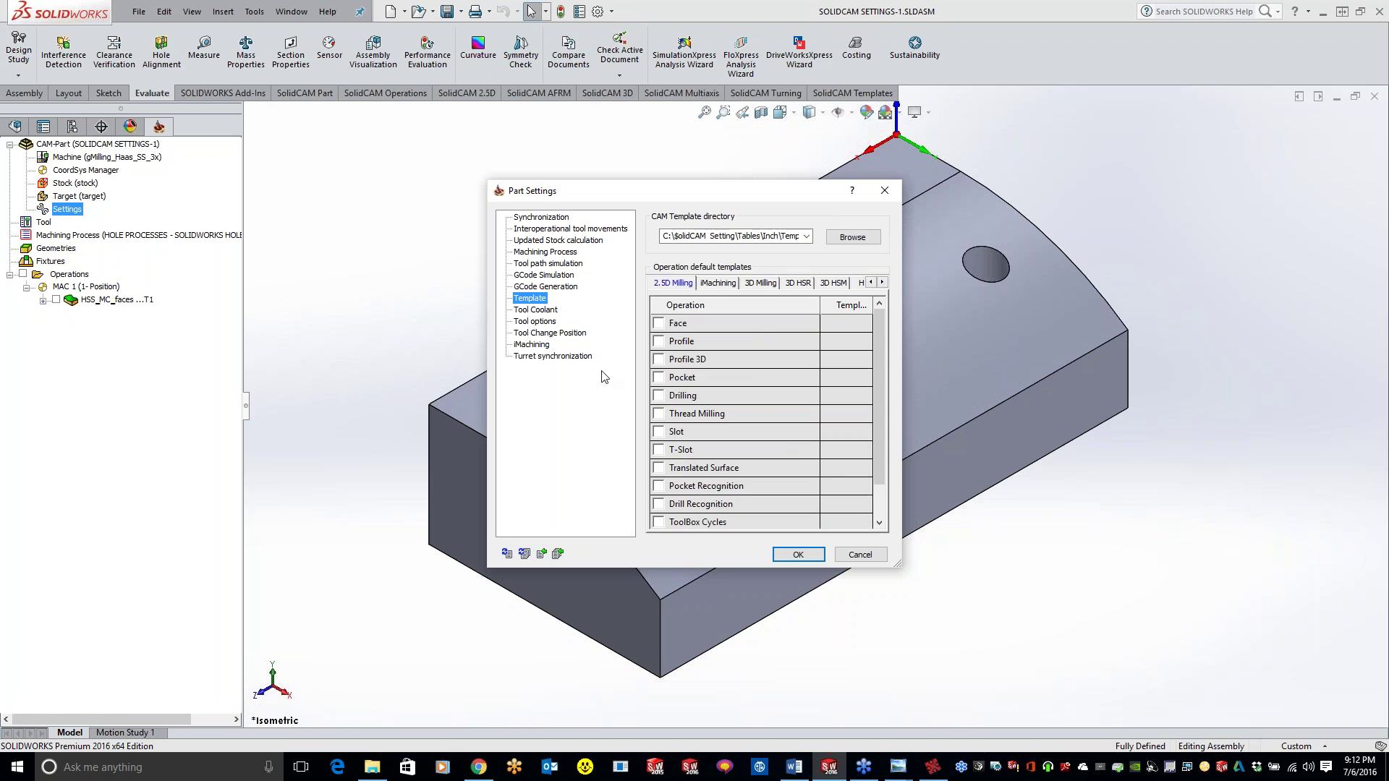
{"action": "left_click", "coordinate": [562, 219]}
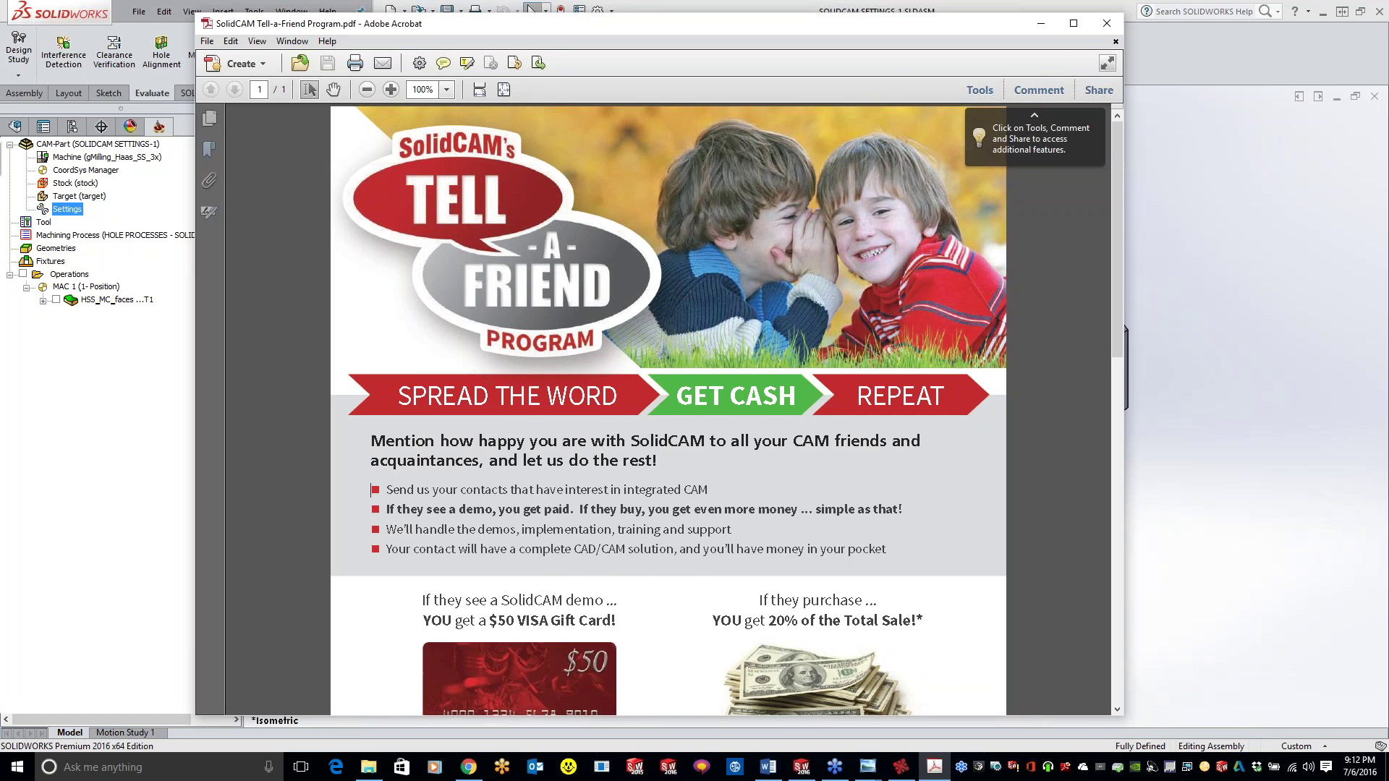
- View the SolidCAM Tell-a-Friend Program PDF in a maximized Adobe Acrobat window
{"action": "left_click", "coordinate": [1069, 28]}
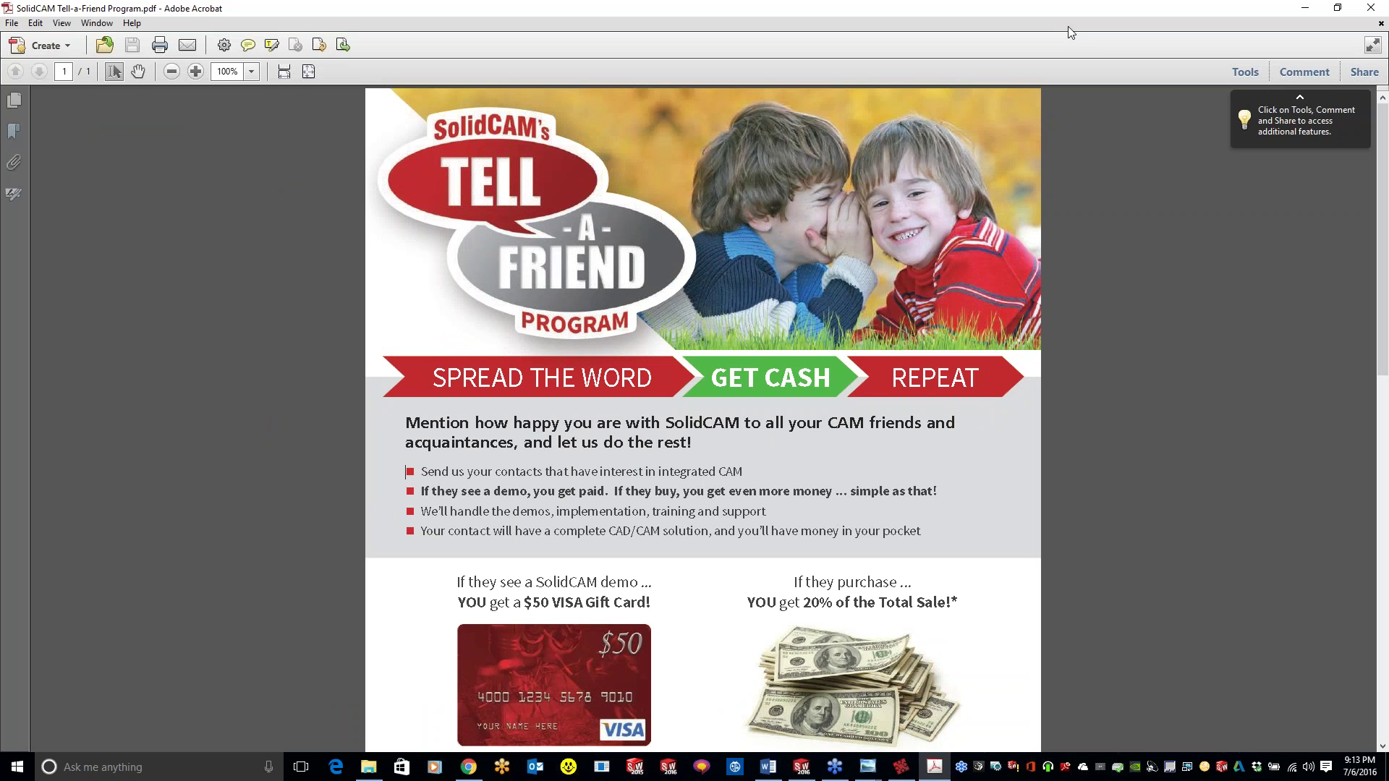